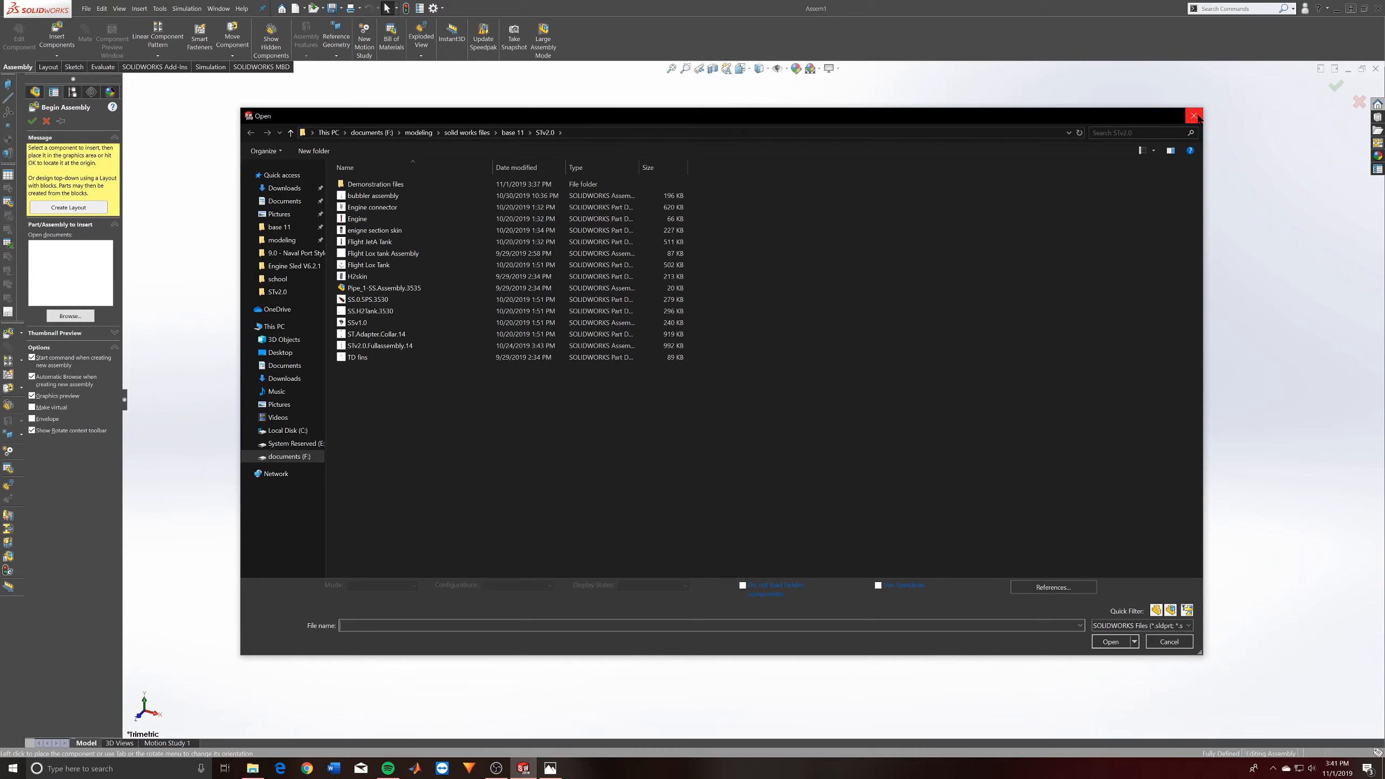
- Browse for the component to insert, show the files as extra large icons, and open the SSv1.0 assembly
{"action": "left_click", "coordinate": [1194, 115]}
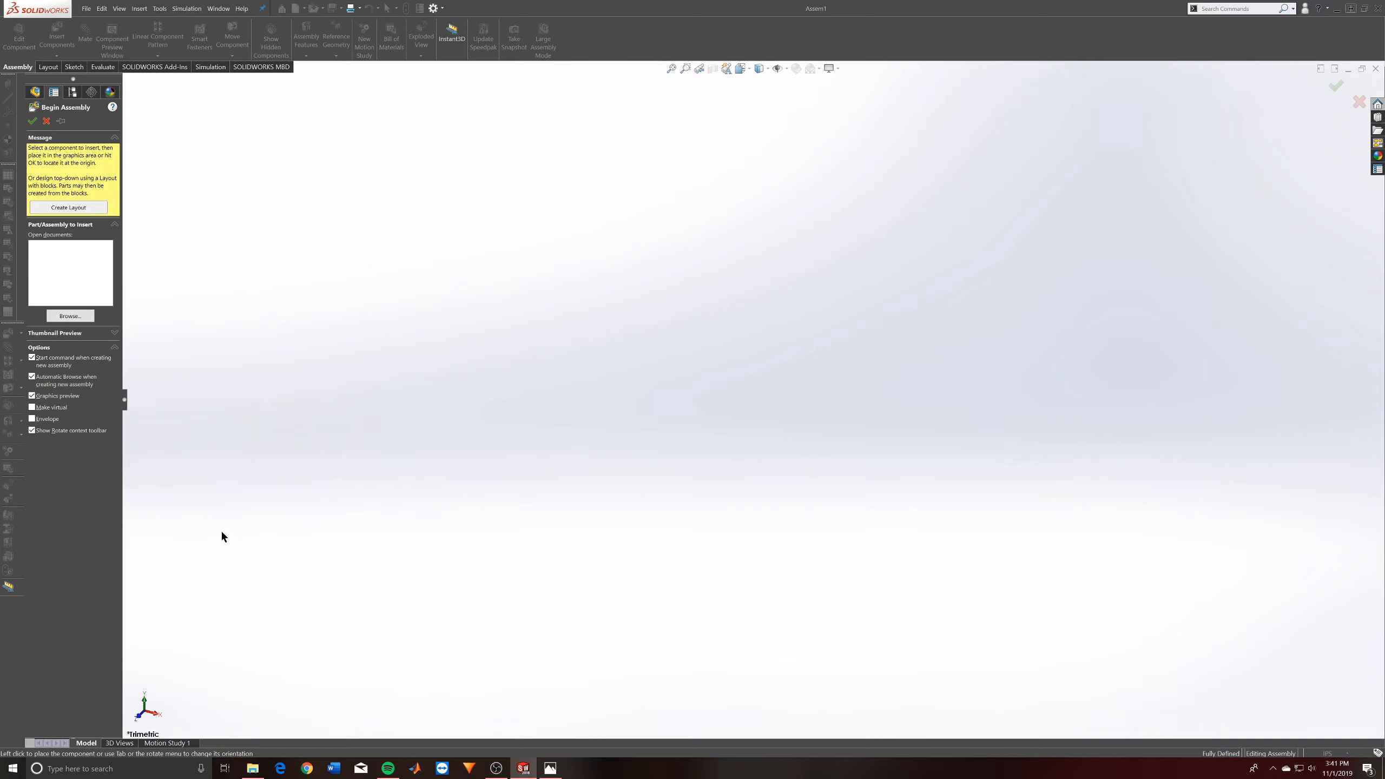
{"action": "left_click", "coordinate": [70, 317]}
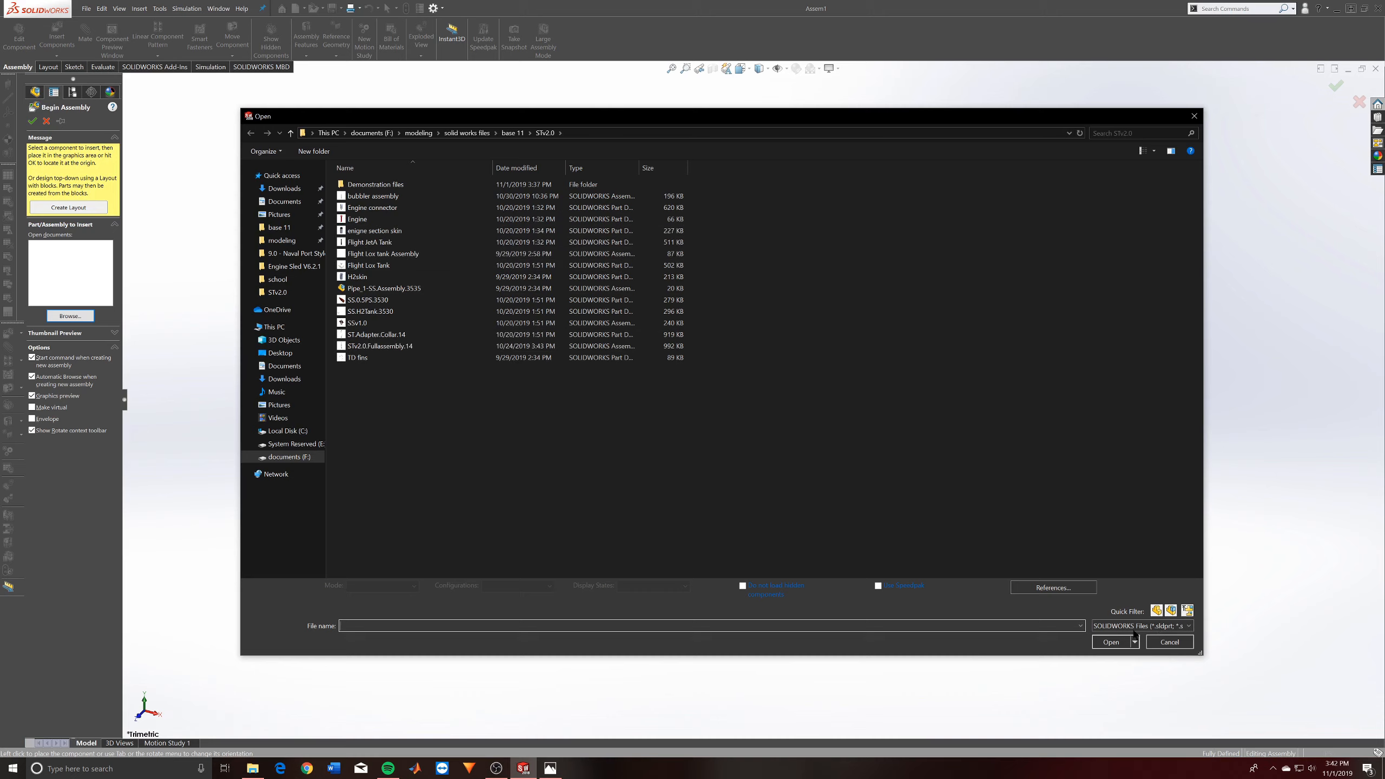
{"action": "left_click", "coordinate": [1154, 151]}
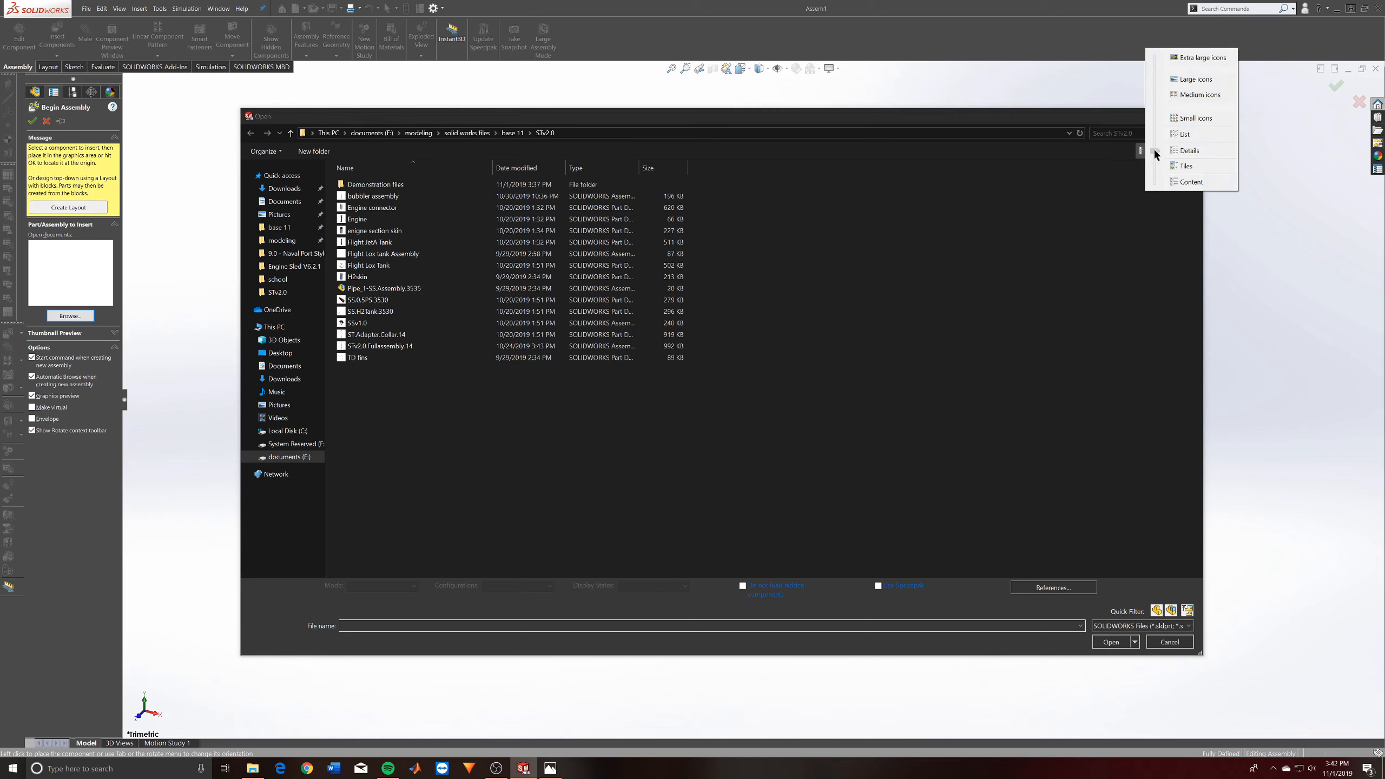
{"action": "left_click", "coordinate": [1177, 59]}
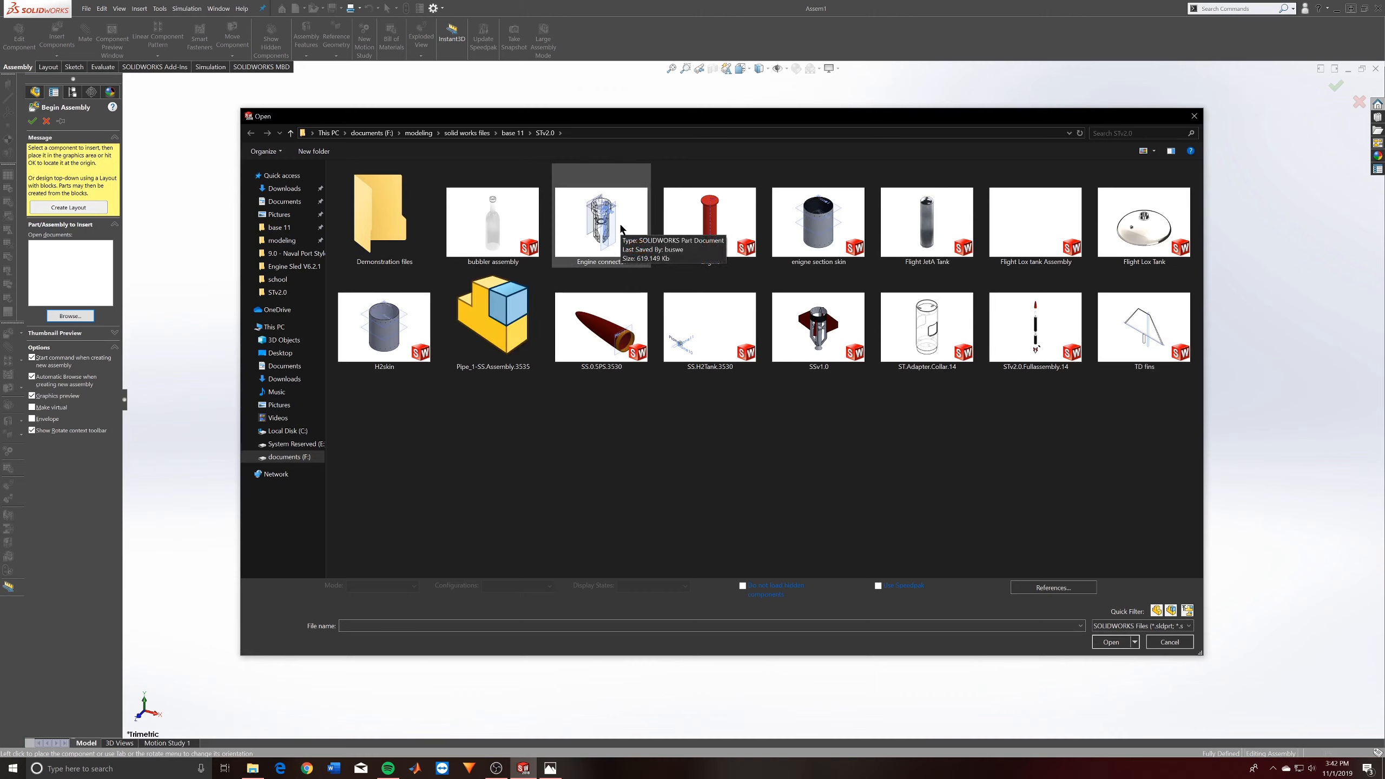
{"action": "double_click", "coordinate": [846, 333]}
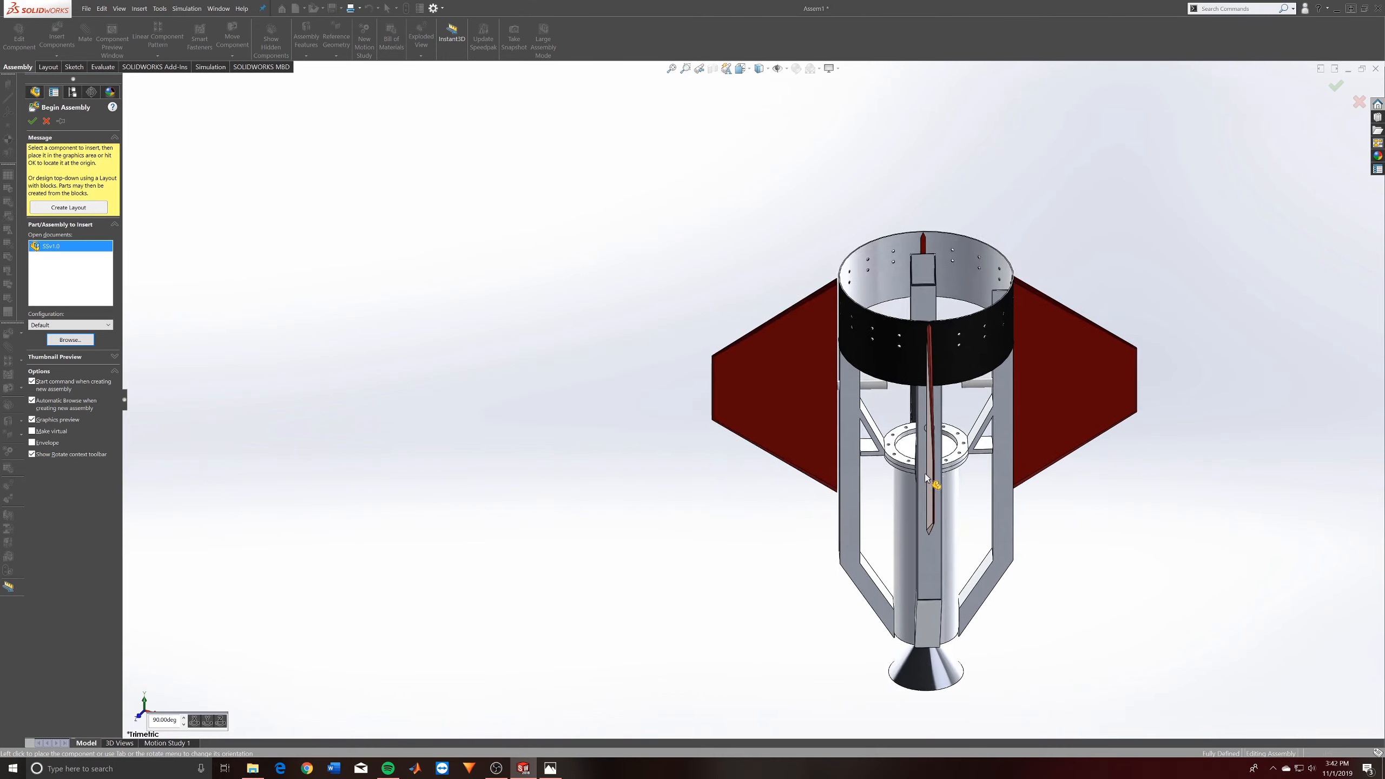
- Try rotating the SSv1.0 component preview about X in 90-degree increments through a full turn
{"action": "left_click", "coordinate": [925, 478]}
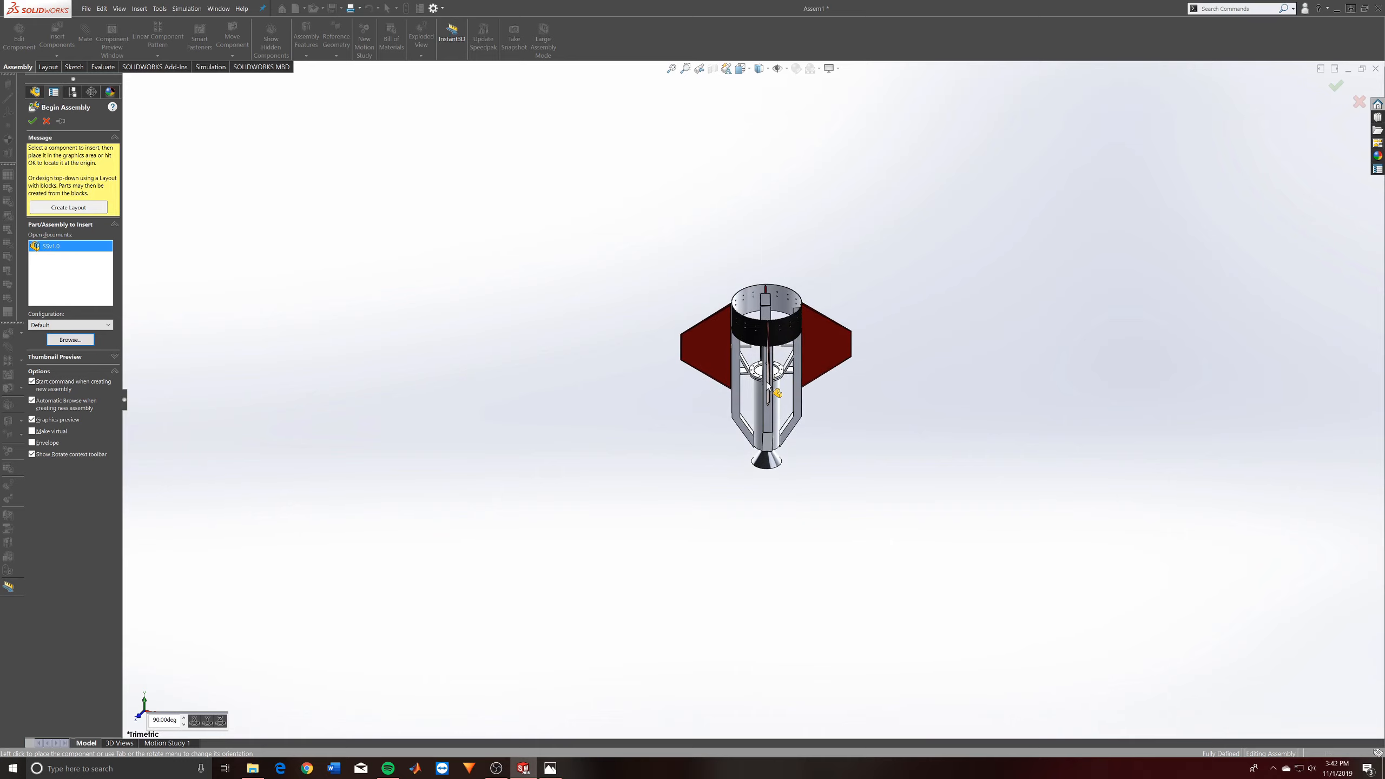
{"action": "left_click", "coordinate": [196, 722]}
{"action": "left_click", "coordinate": [197, 722]}
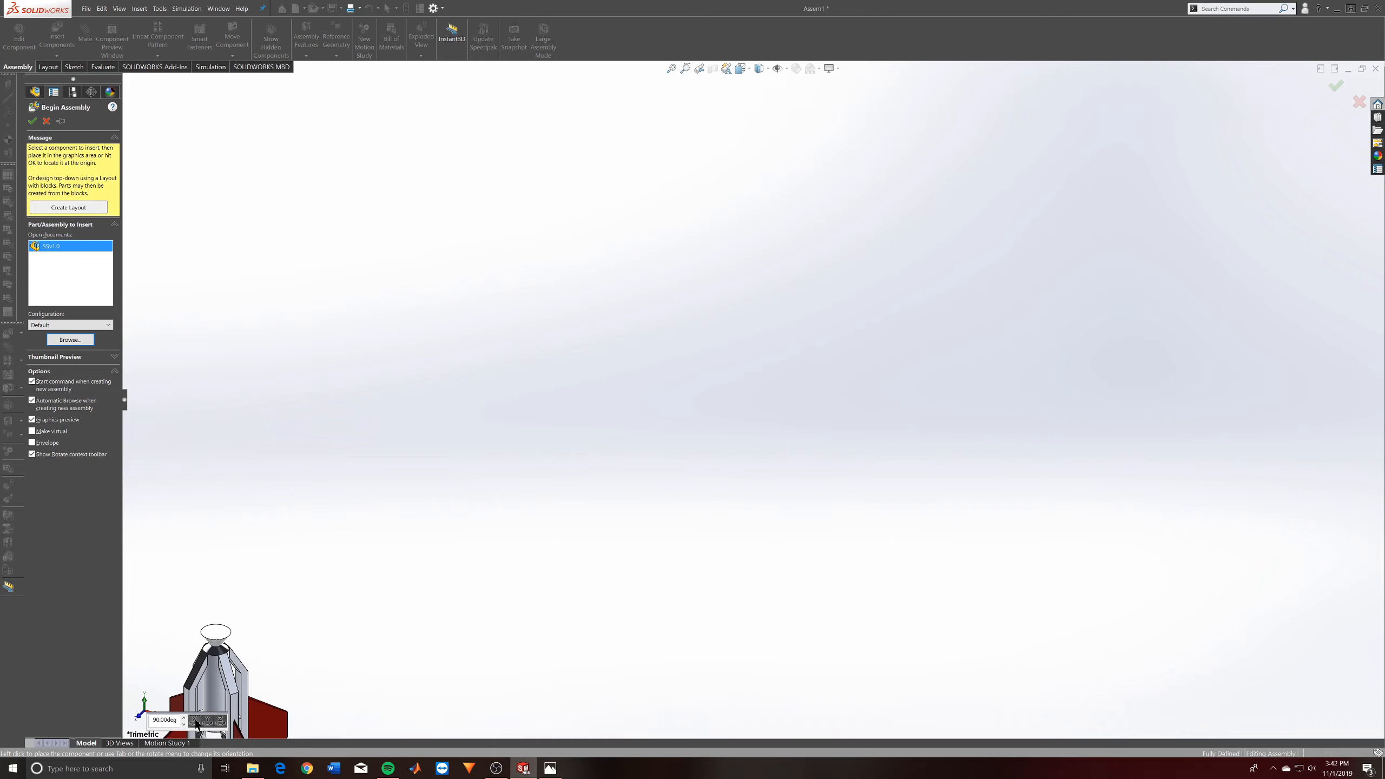
{"action": "left_click", "coordinate": [196, 722]}
{"action": "left_click", "coordinate": [196, 722]}
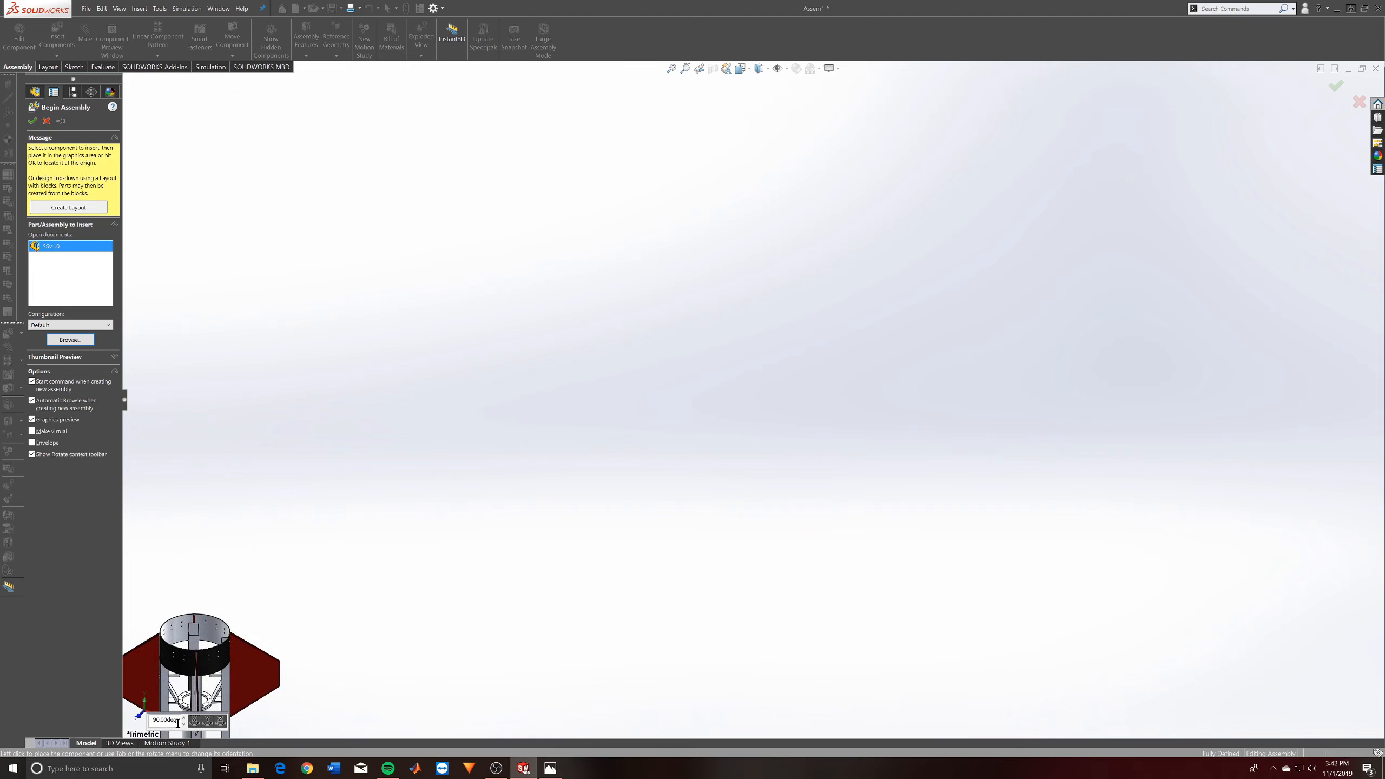
- Rotate the SSv1.0 preview in 90-degree increments until it stands upright with the nozzle down, and place it in the assembly
{"action": "double_click", "coordinate": [153, 720]}
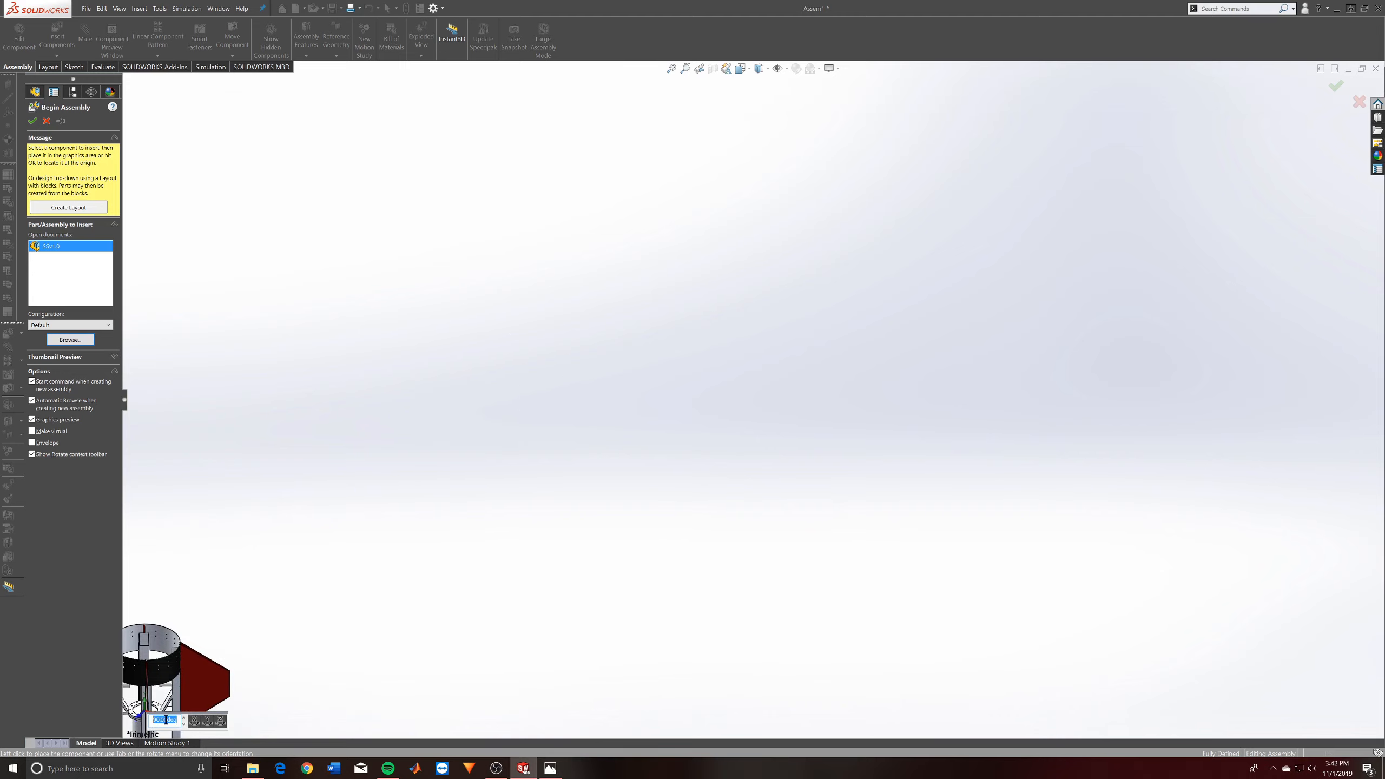
{"action": "left_click", "coordinate": [197, 721]}
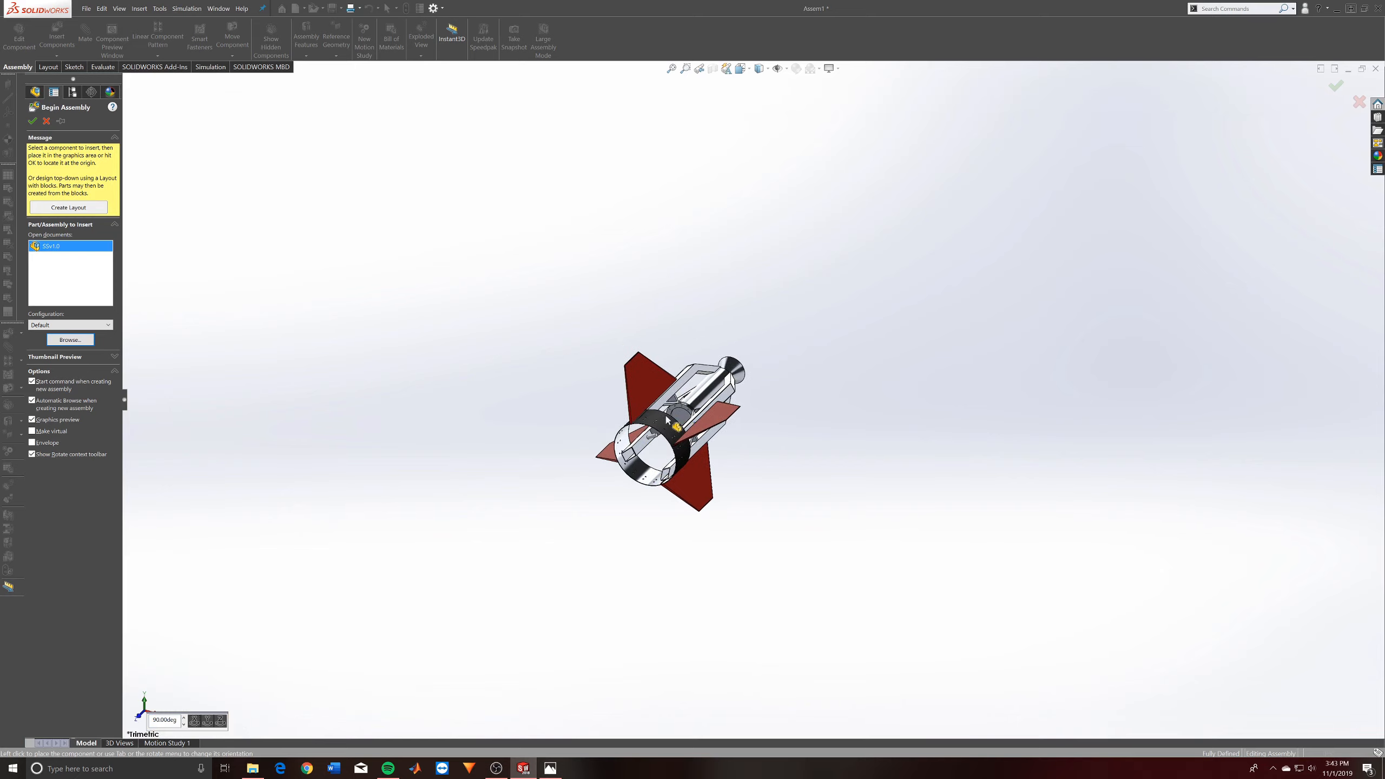
{"action": "left_click", "coordinate": [194, 720]}
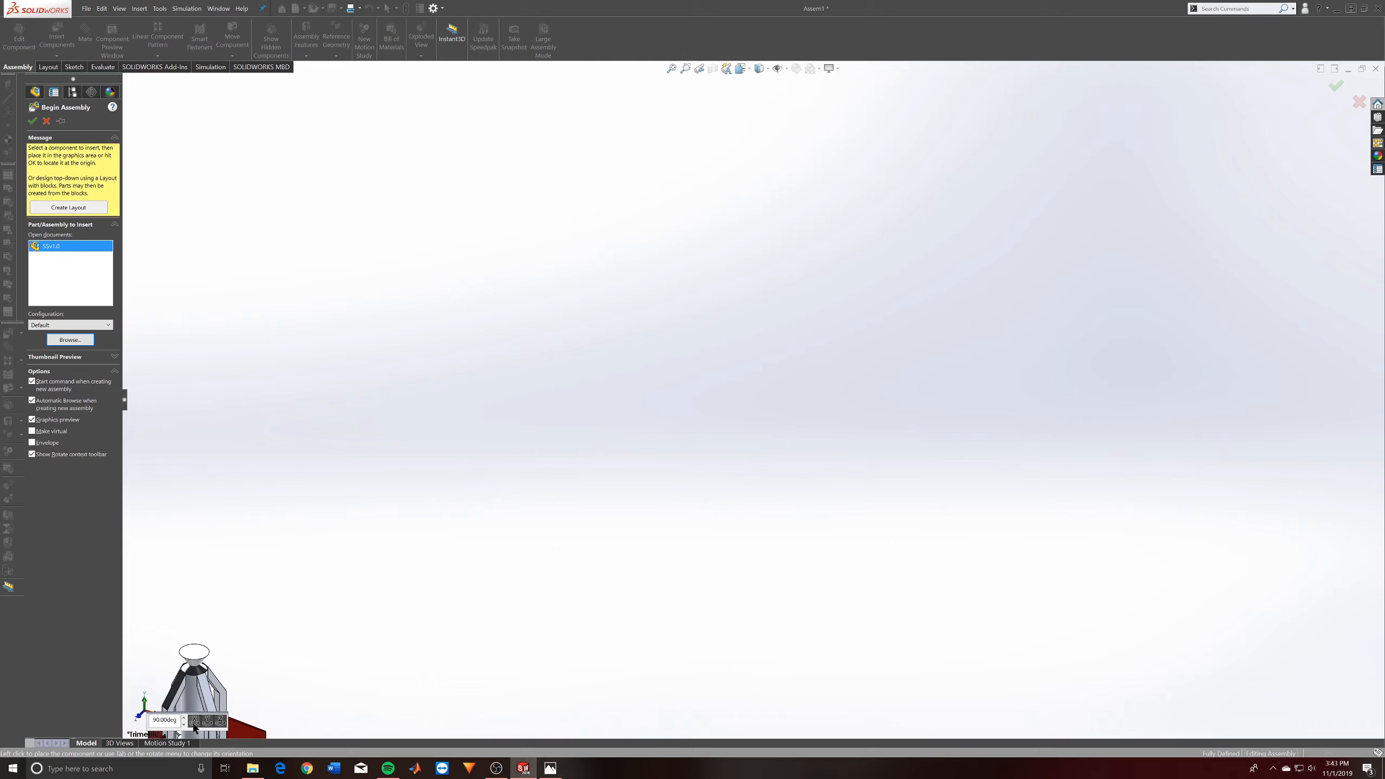
{"action": "left_click", "coordinate": [194, 720]}
{"action": "left_click", "coordinate": [194, 721]}
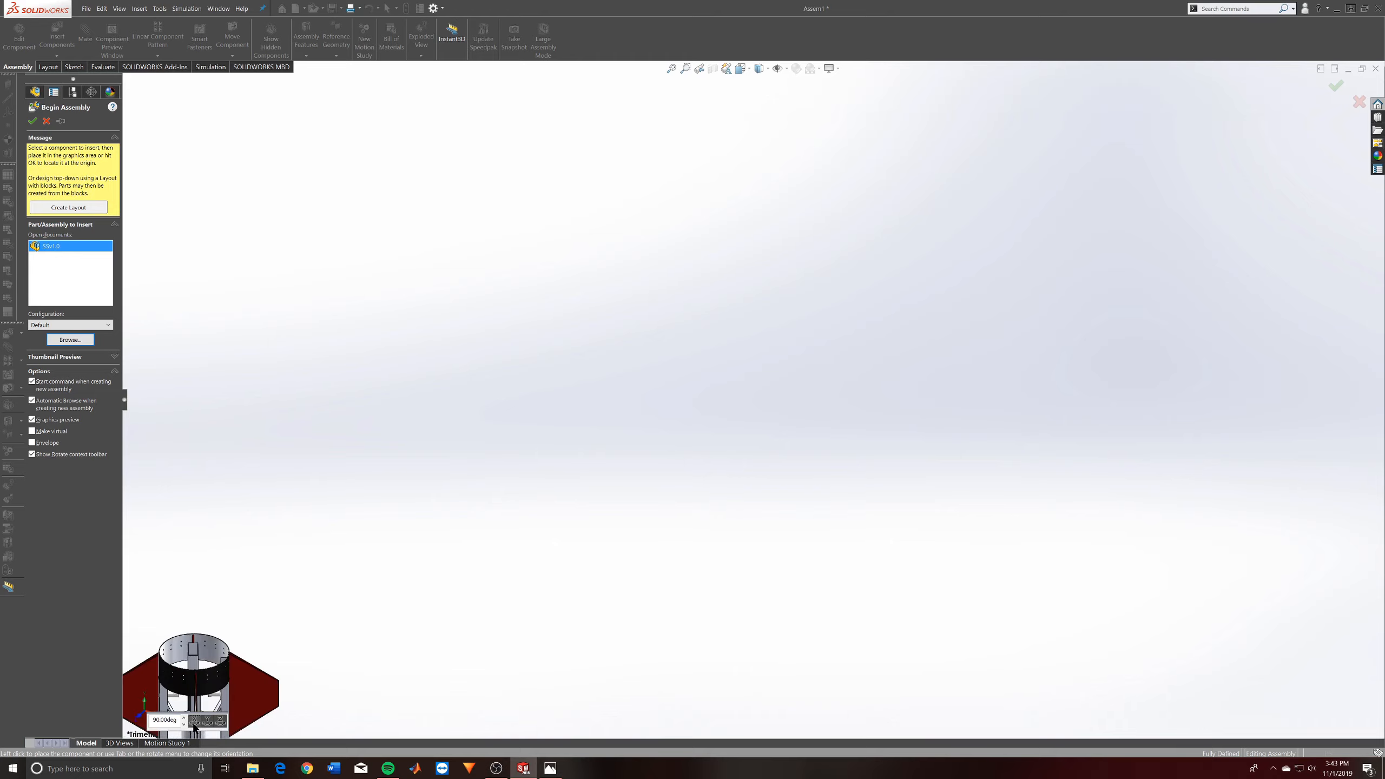
{"action": "left_click", "coordinate": [625, 432]}
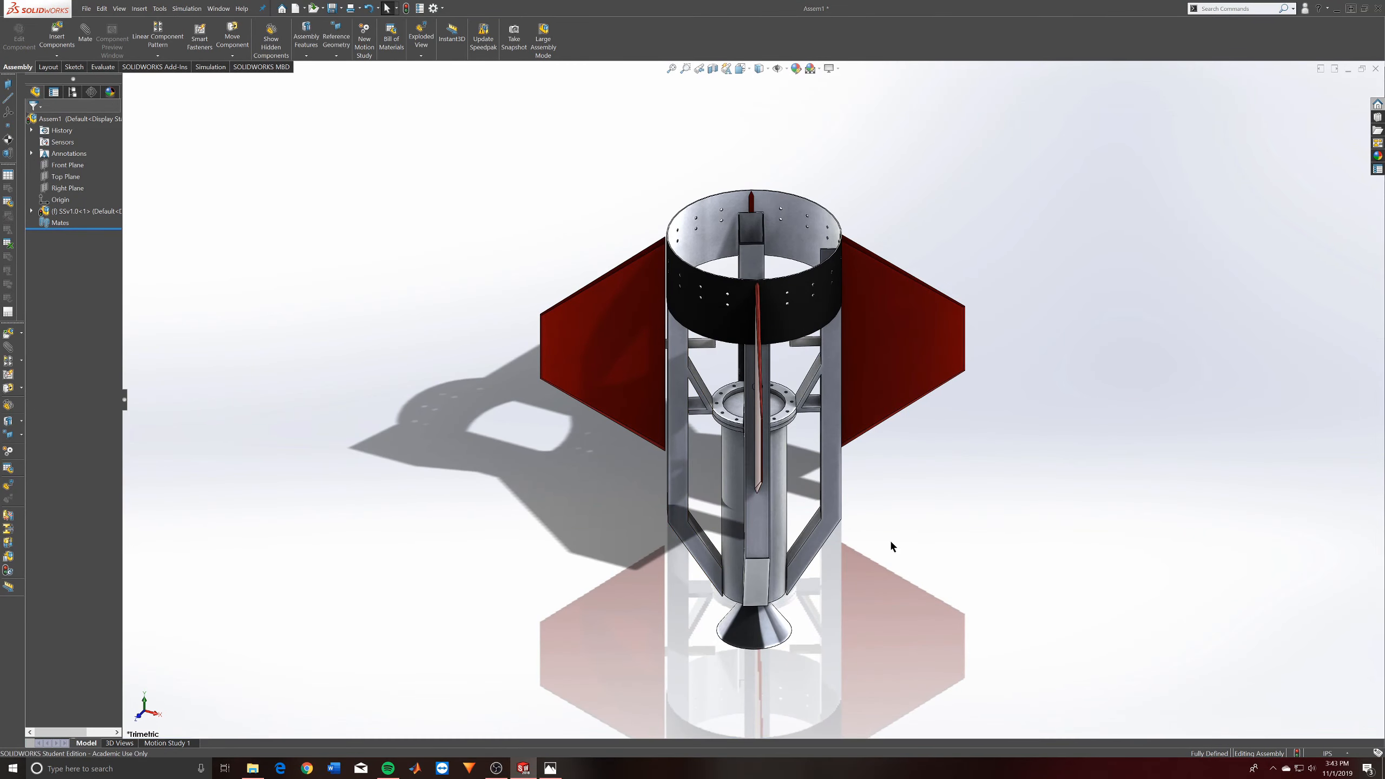
- Examine the engine connector's black ring from several angles and look through its component options
{"action": "middle_click_drag", "start_coordinate": [891, 546], "coordinate": [859, 433]}
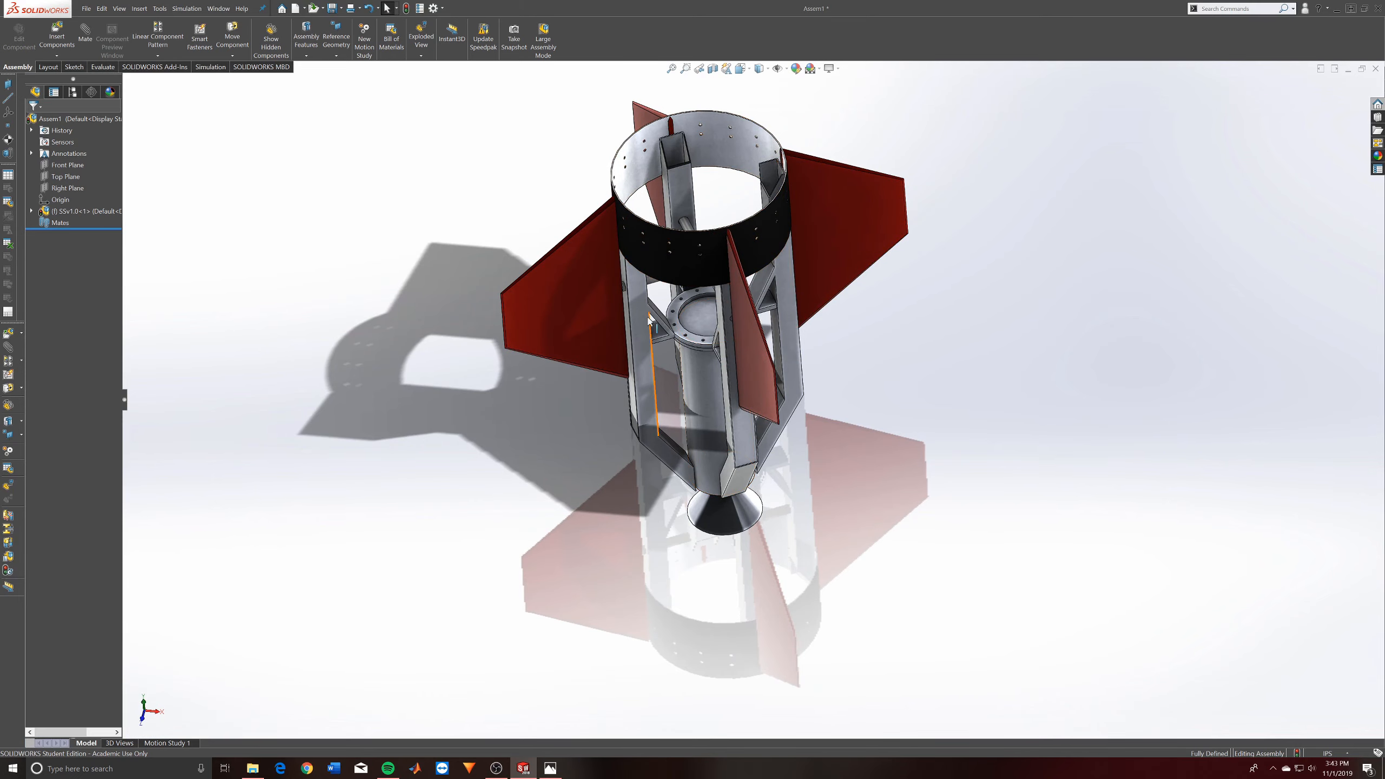
{"action": "scroll", "coordinate": [619, 526], "scroll_direction": "up", "scroll_amount": 2}
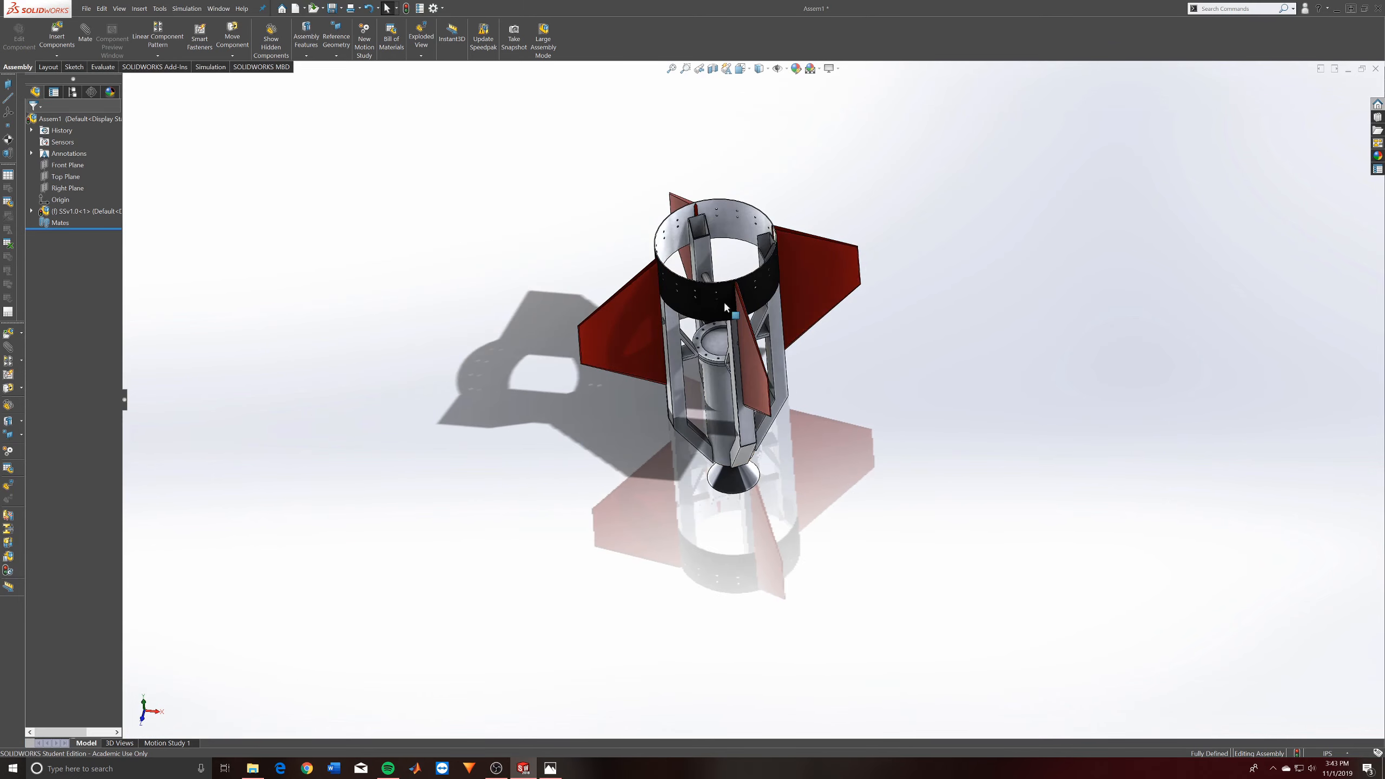
{"action": "right_click", "coordinate": [726, 317]}
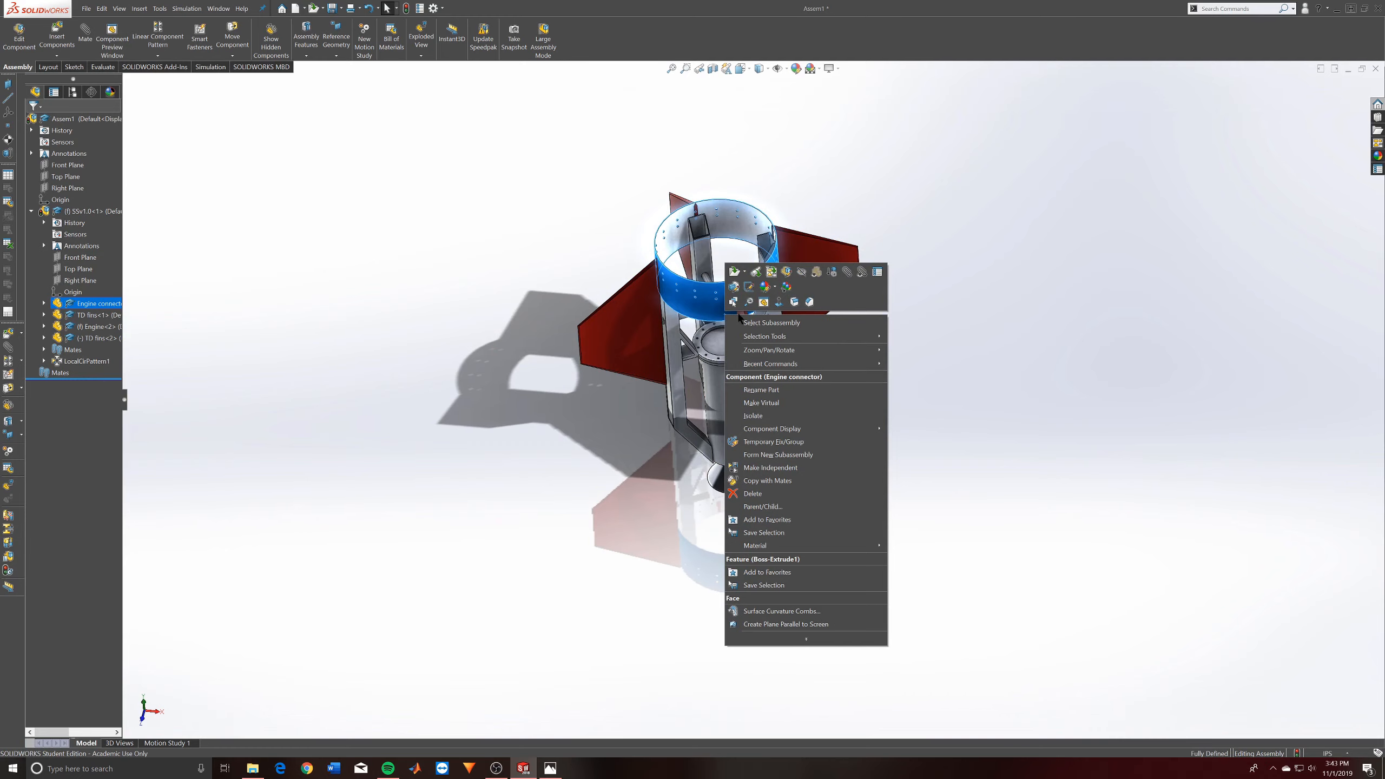
{"action": "left_click", "coordinate": [677, 438]}
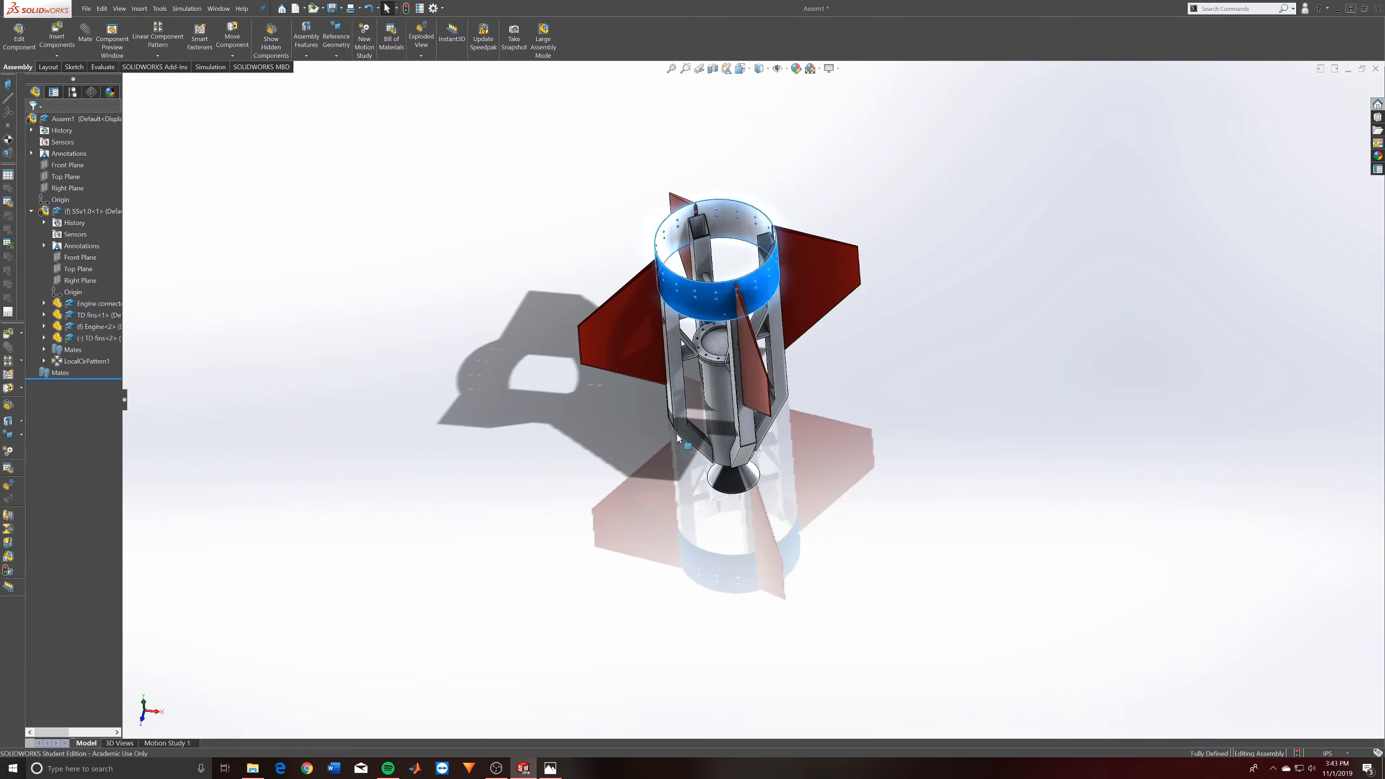
{"action": "middle_click_drag", "start_coordinate": [677, 439], "coordinate": [719, 272]}
{"action": "right_click", "coordinate": [719, 272]}
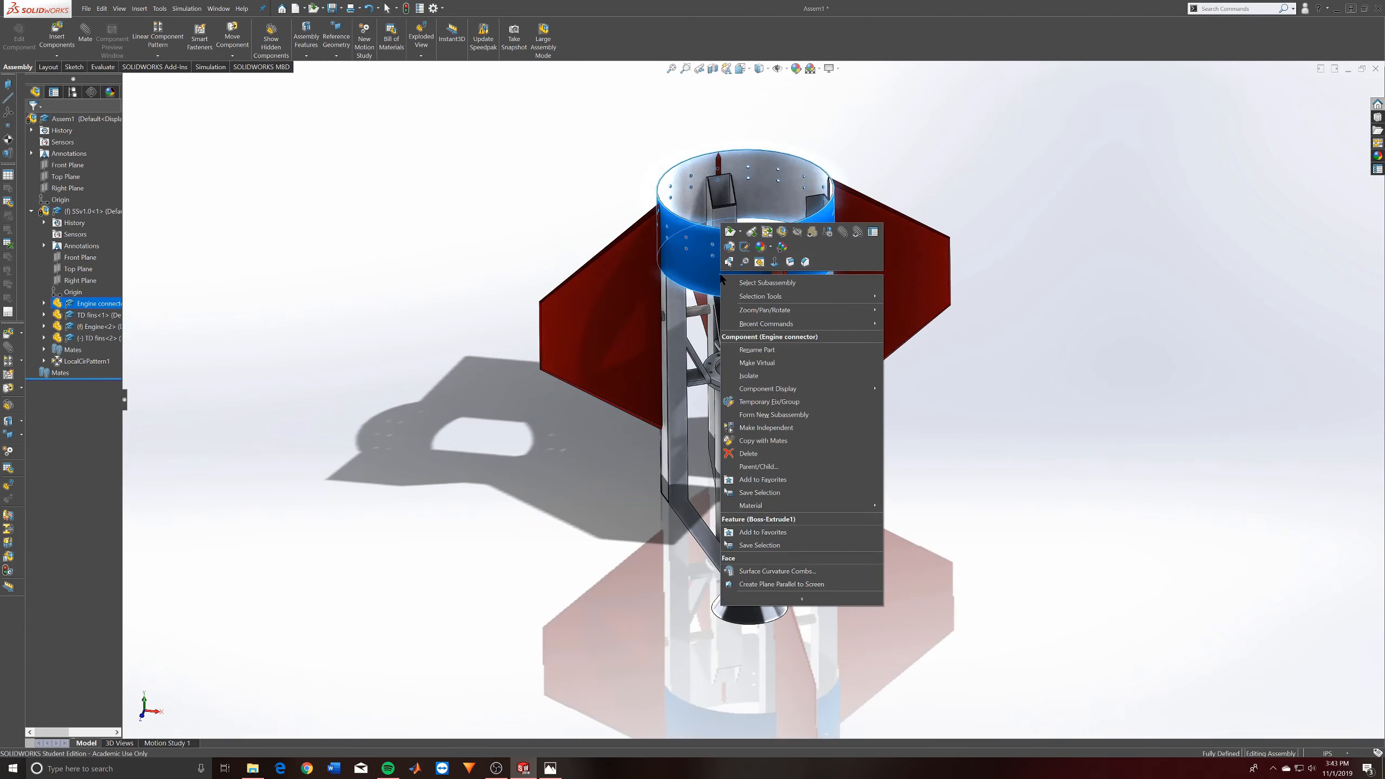
{"action": "left_click", "coordinate": [1036, 391]}
- Inspect the assembly in Front view, check the connector strut's component options, and look at the engine body from an angle
{"action": "key", "text": "space"}
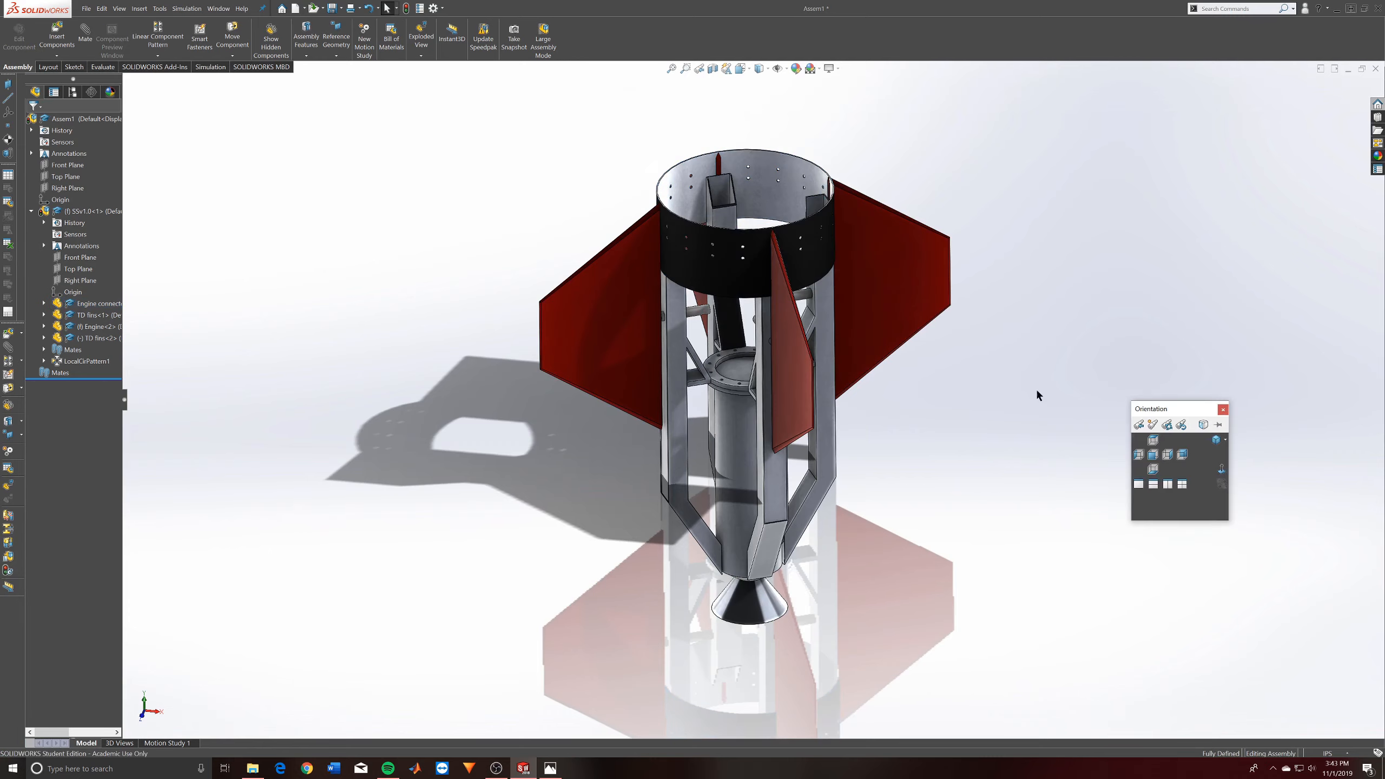
{"action": "left_click", "coordinate": [1152, 455]}
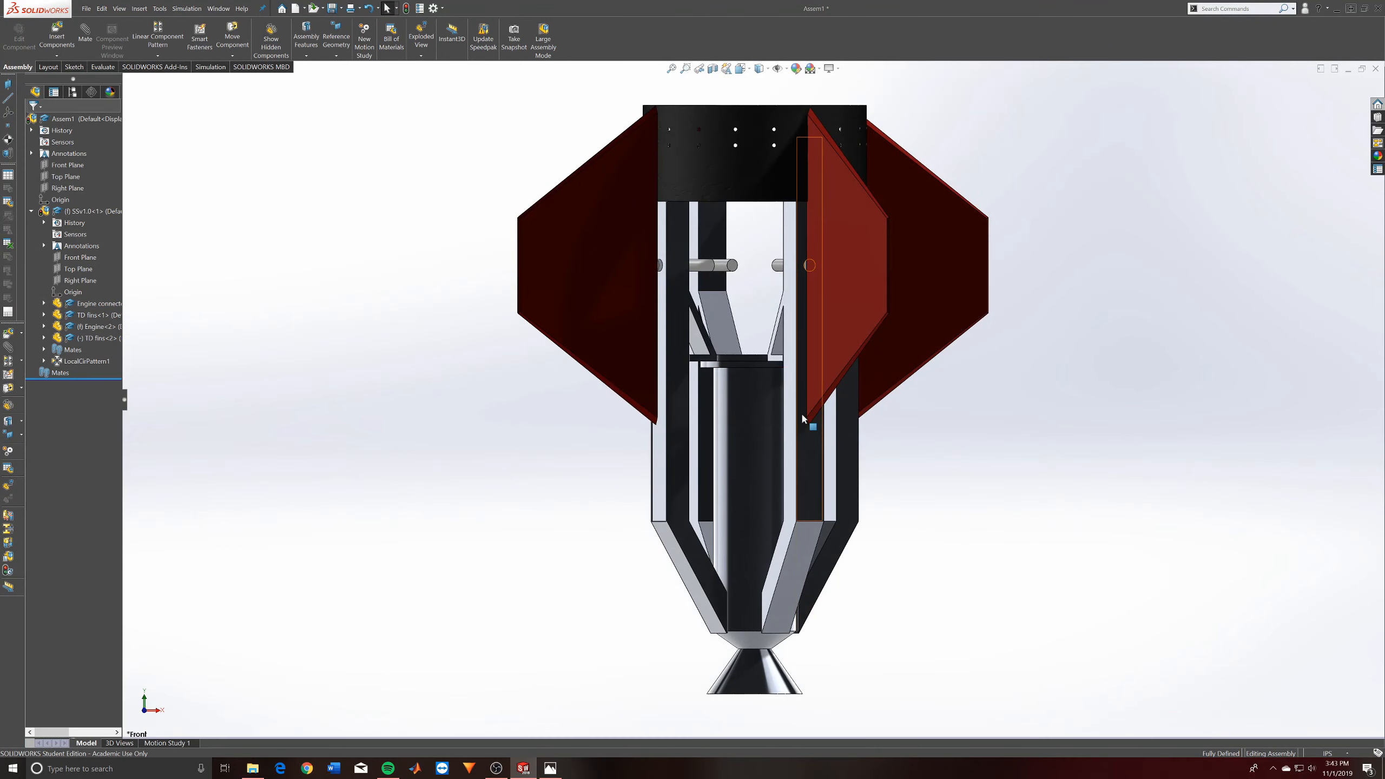
{"action": "right_click", "coordinate": [803, 417]}
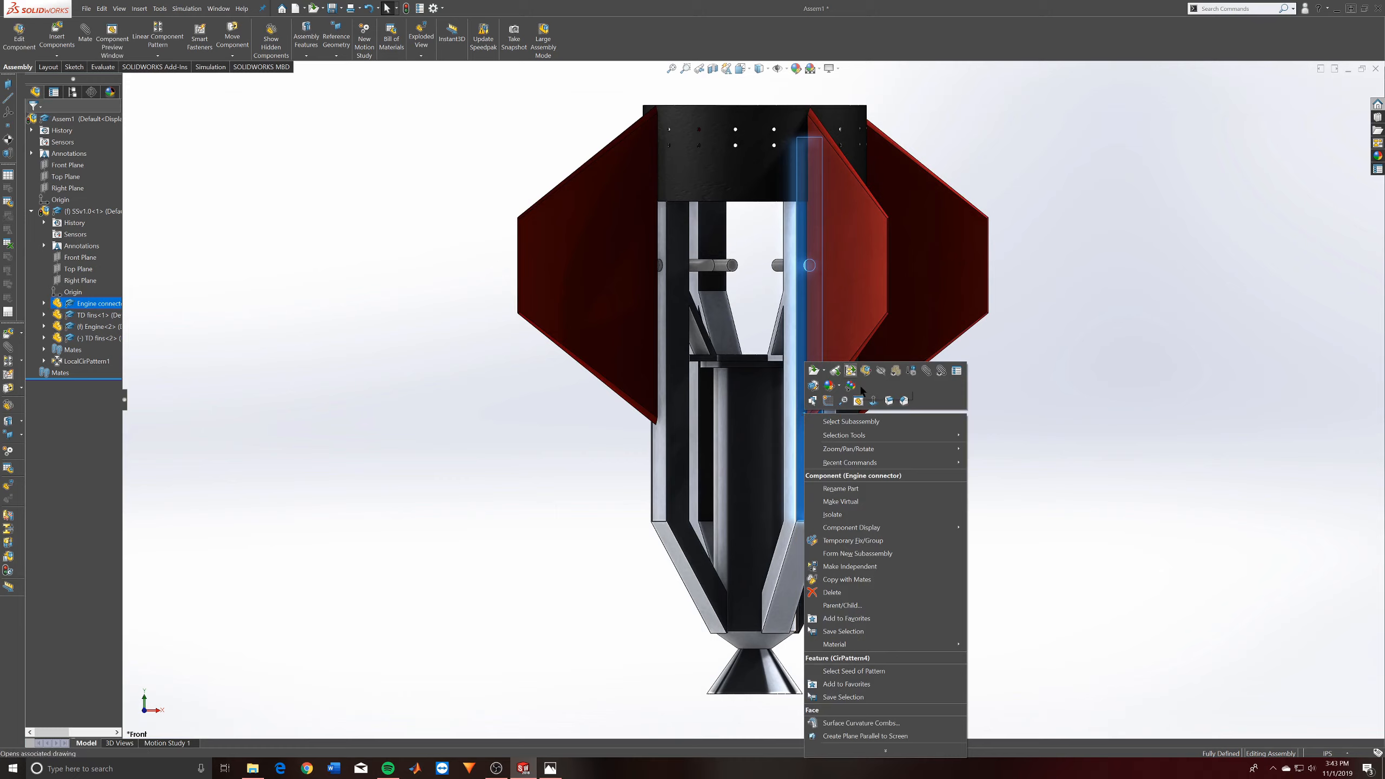
{"action": "left_click", "coordinate": [1097, 603]}
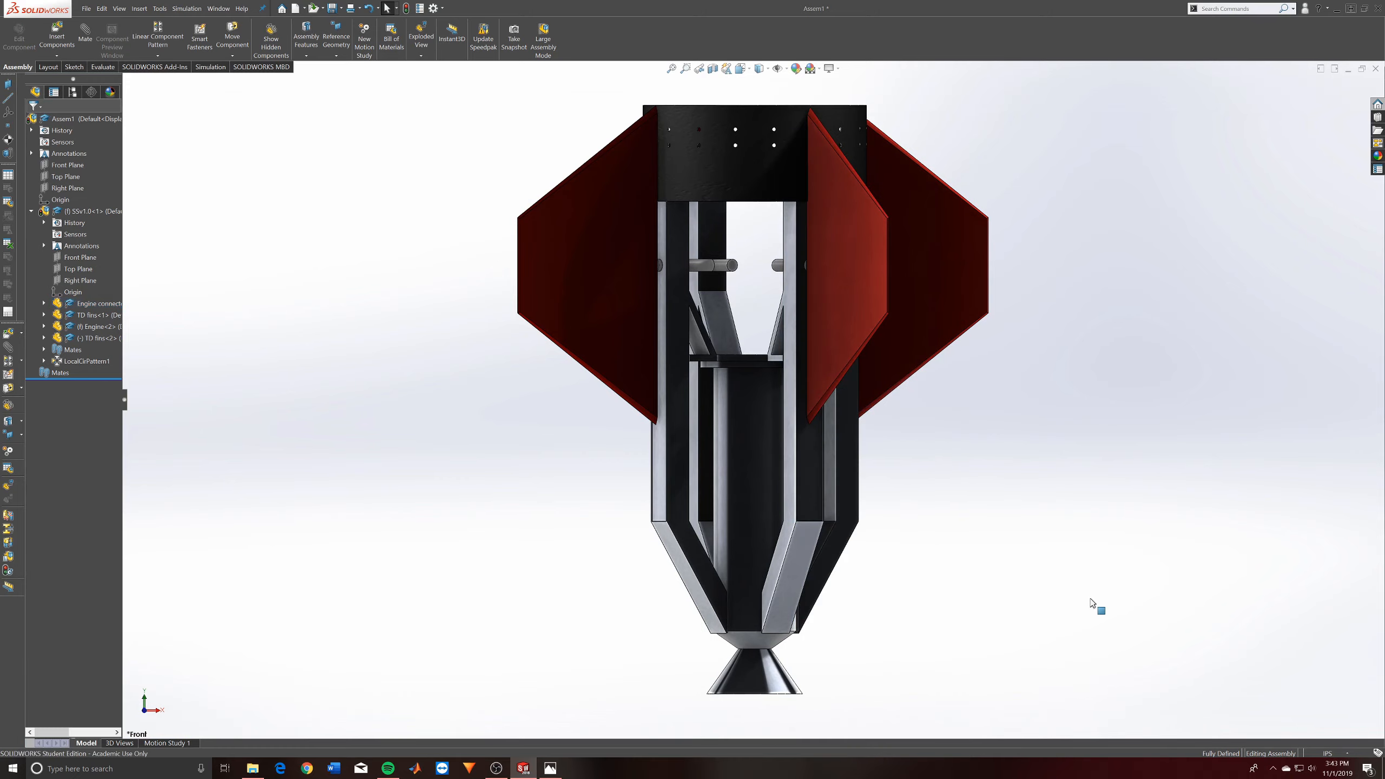
{"action": "key", "text": "f"}
{"action": "middle_click_drag", "start_coordinate": [695, 354], "coordinate": [755, 488]}
{"action": "left_click", "coordinate": [752, 408]}
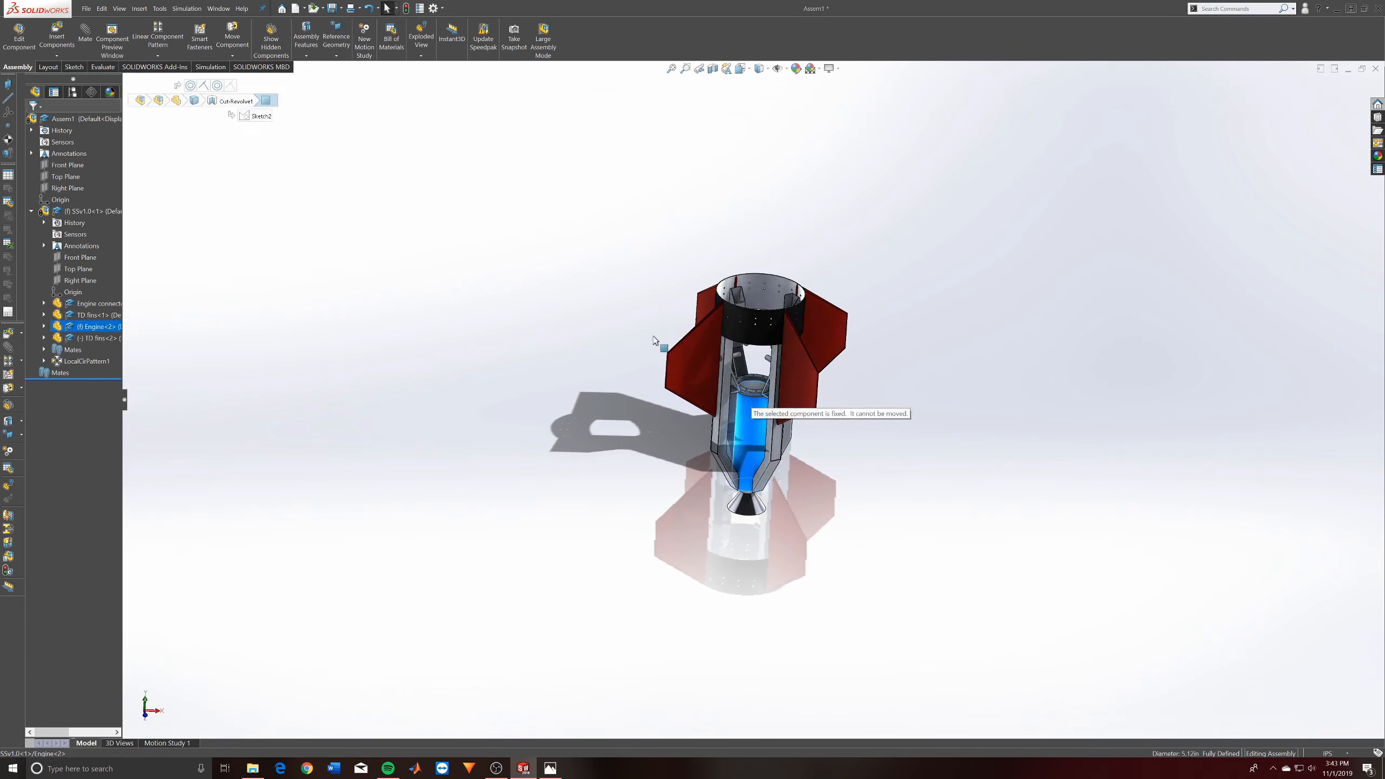
{"action": "key", "text": "Escape"}
- Collapse the SSv1.0 subassembly in the feature tree and look over the whole model
{"action": "left_click", "coordinate": [32, 212]}
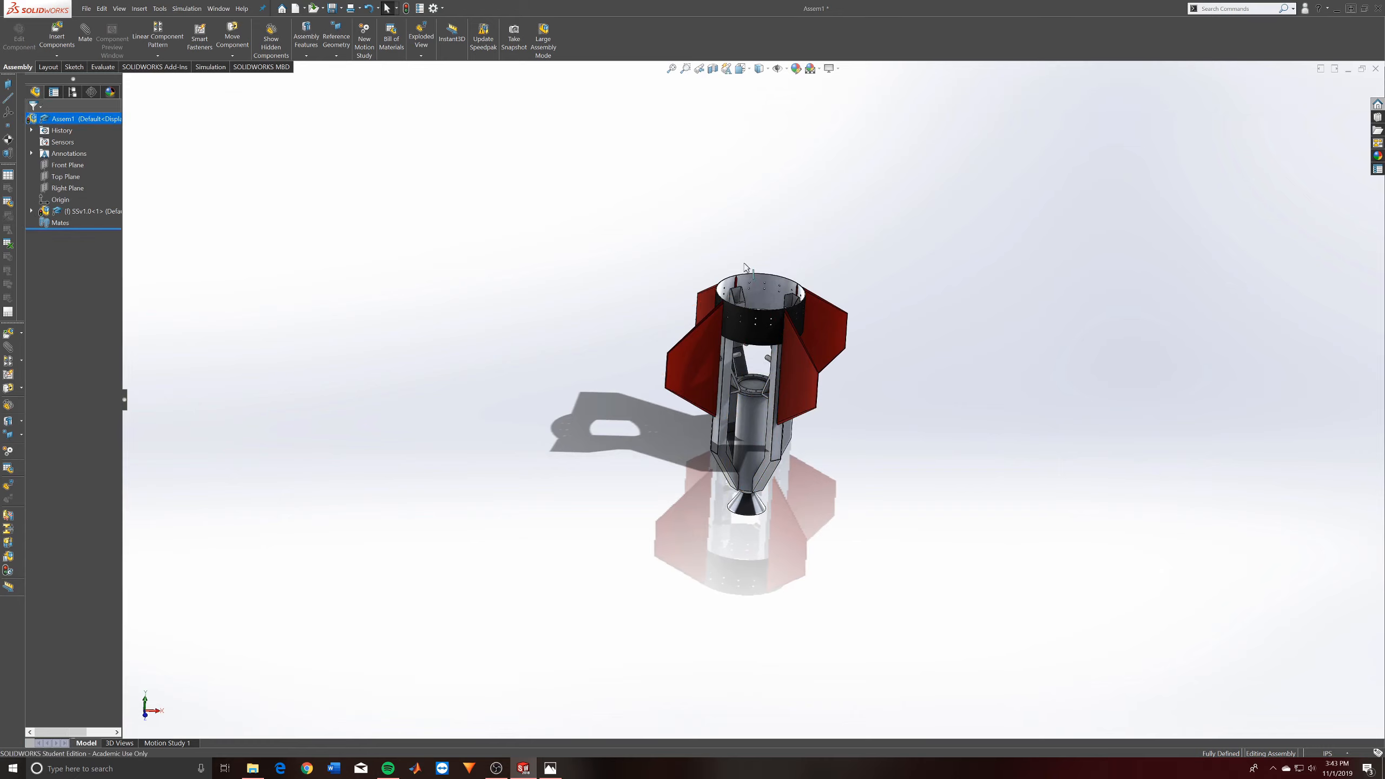
{"action": "scroll", "coordinate": [908, 411], "scroll_direction": "up", "scroll_amount": 3}
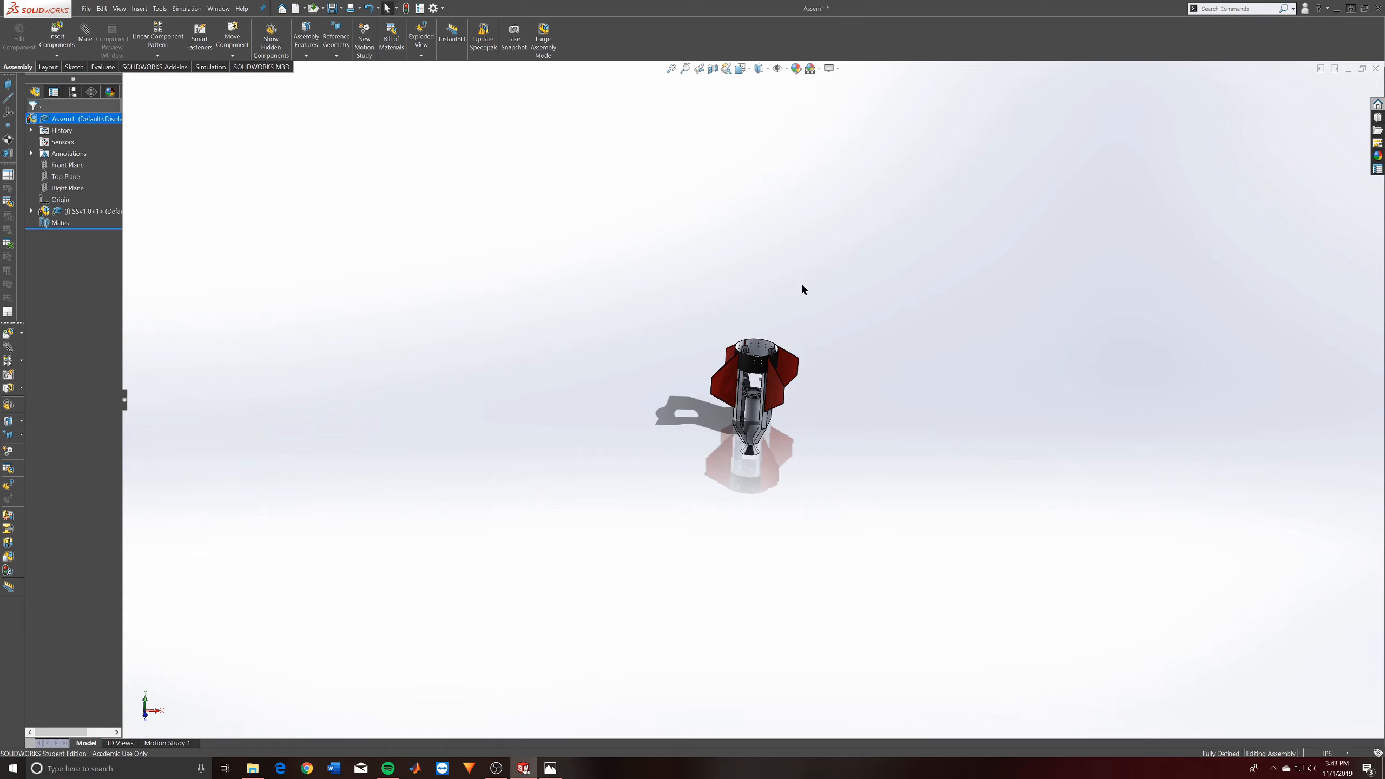
{"action": "scroll", "coordinate": [801, 289], "scroll_direction": "down", "scroll_amount": 4}
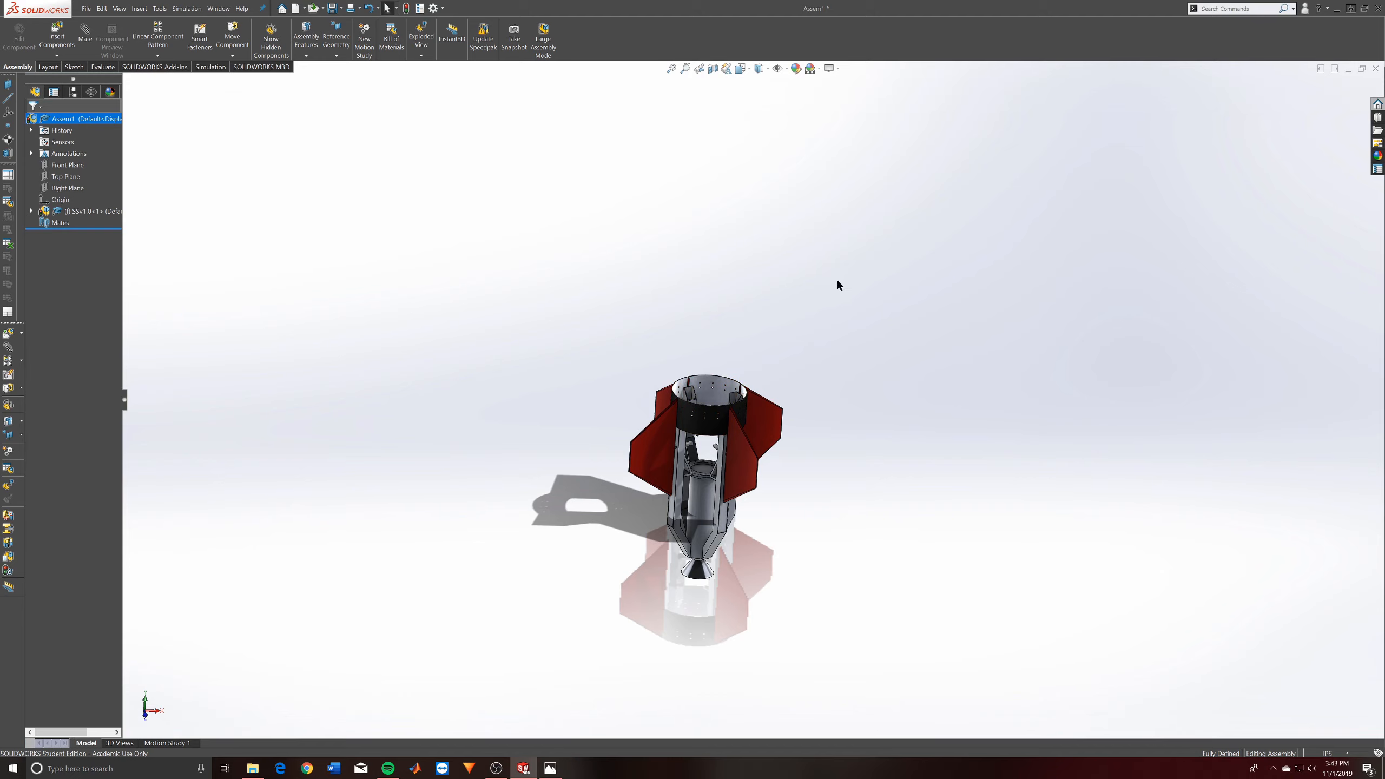
{"action": "scroll", "coordinate": [724, 537], "scroll_direction": "down", "scroll_amount": 3}
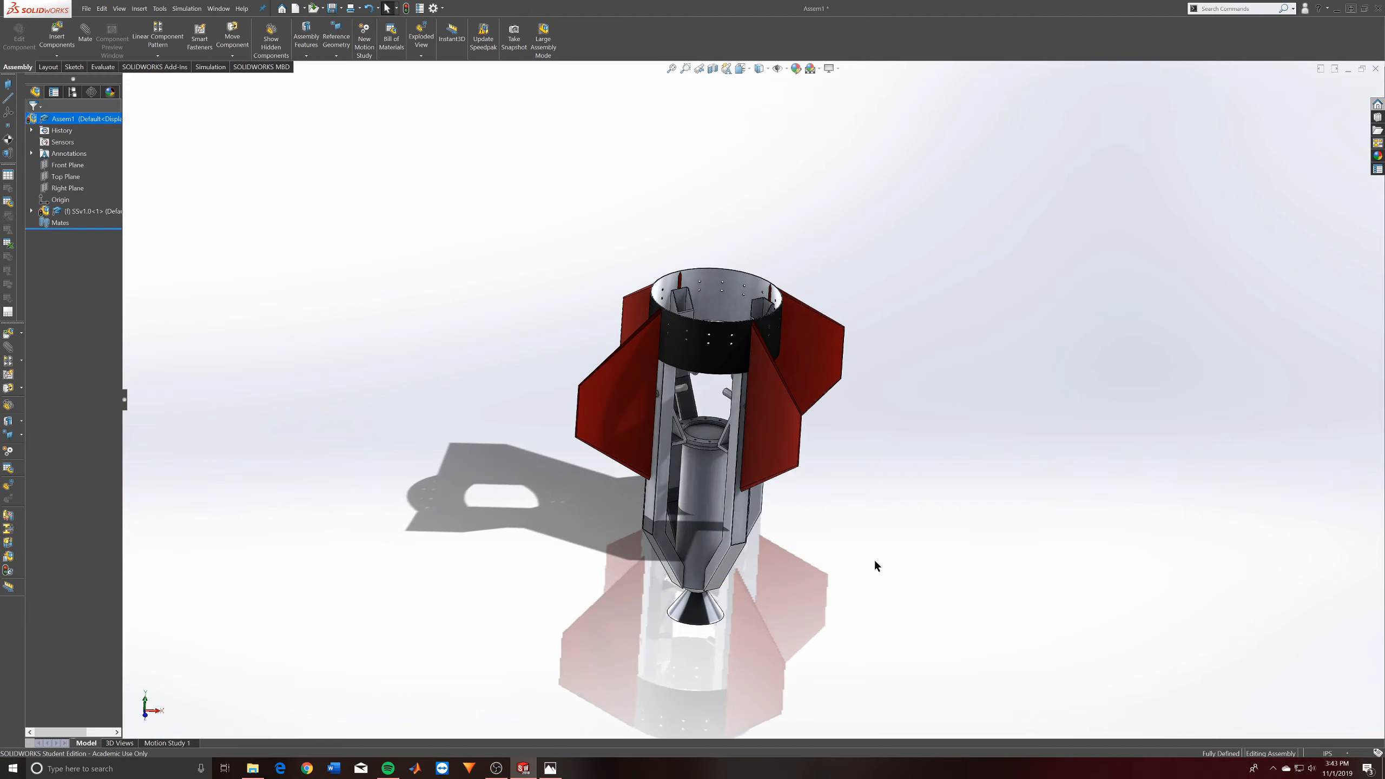
{"action": "scroll", "coordinate": [627, 370], "scroll_direction": "up", "scroll_amount": 3}
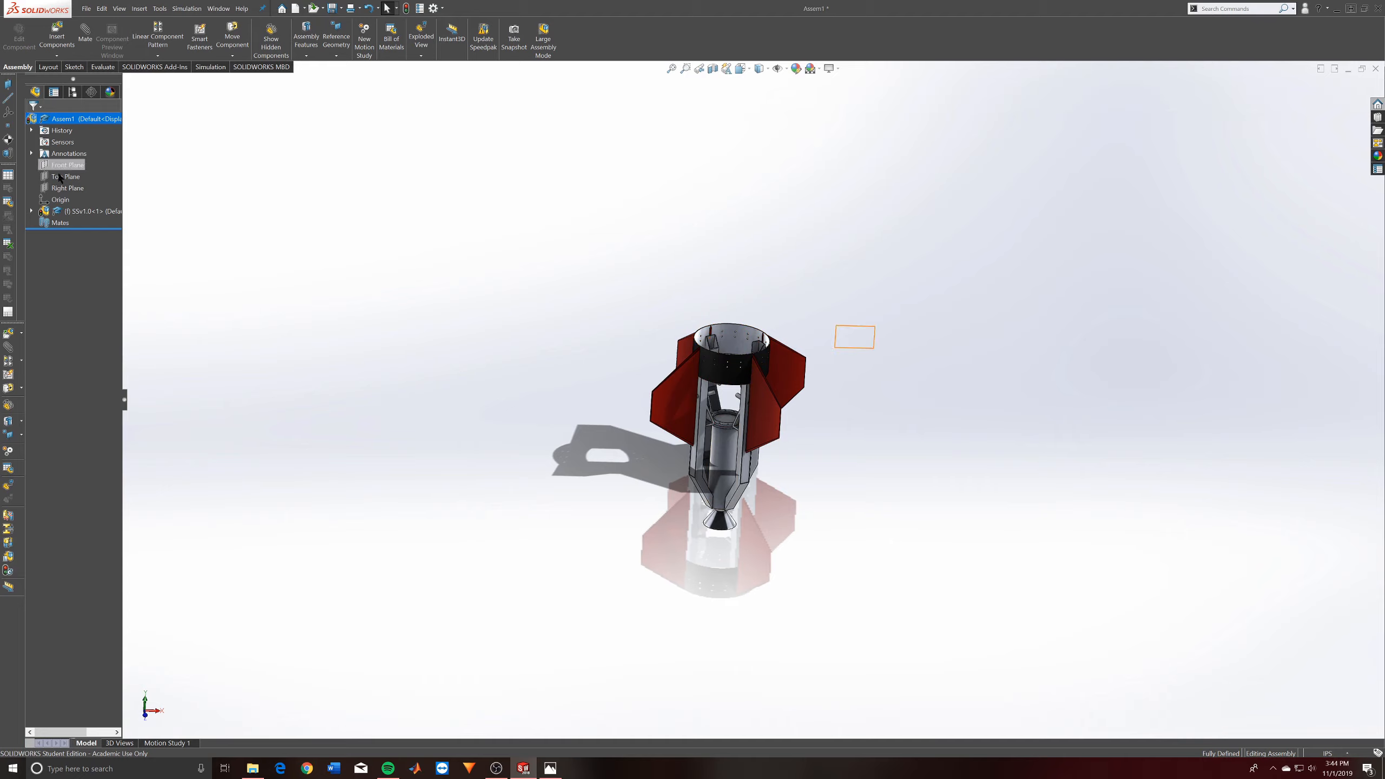
- Expand the SSv1.0 subassembly in the feature tree and make its Engine component transparent
{"action": "left_click", "coordinate": [30, 211]}
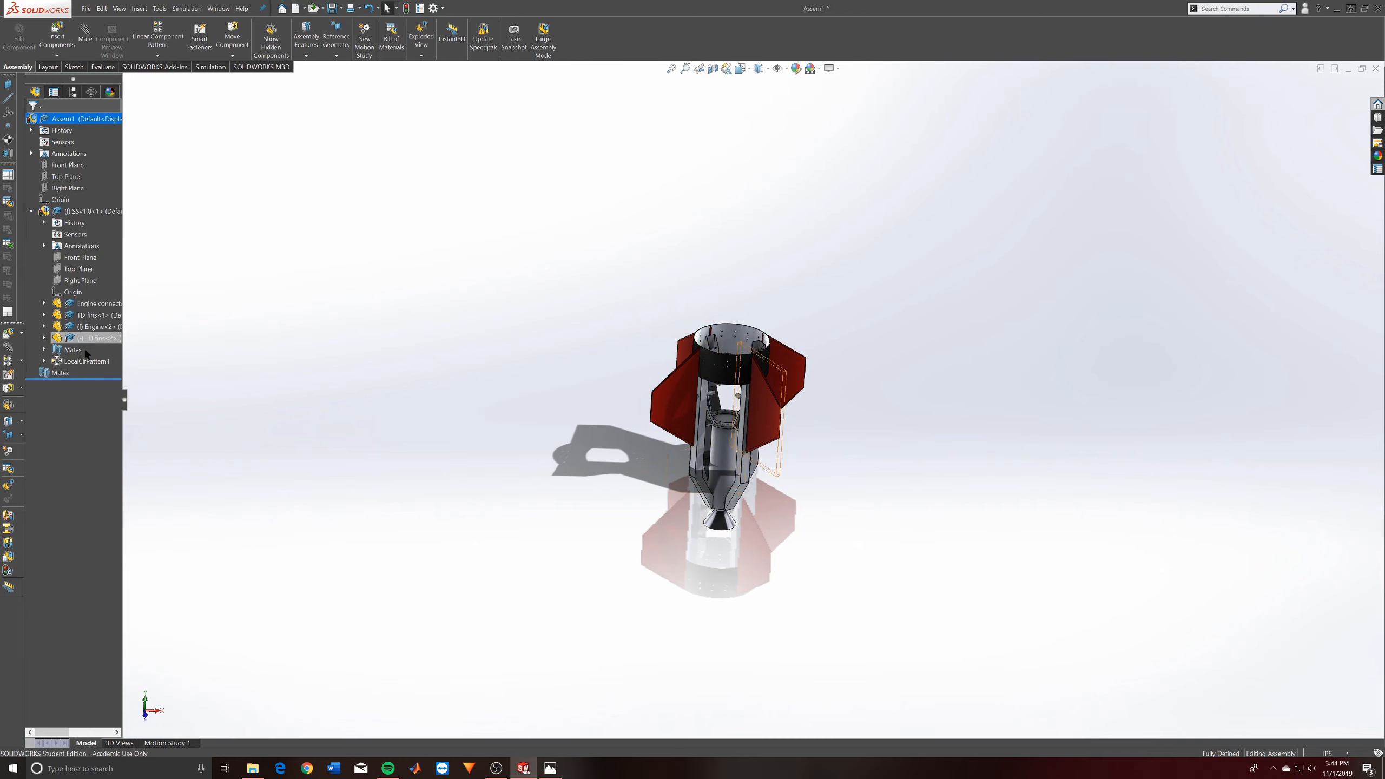
{"action": "scroll", "coordinate": [773, 464], "scroll_direction": "down", "scroll_amount": 2}
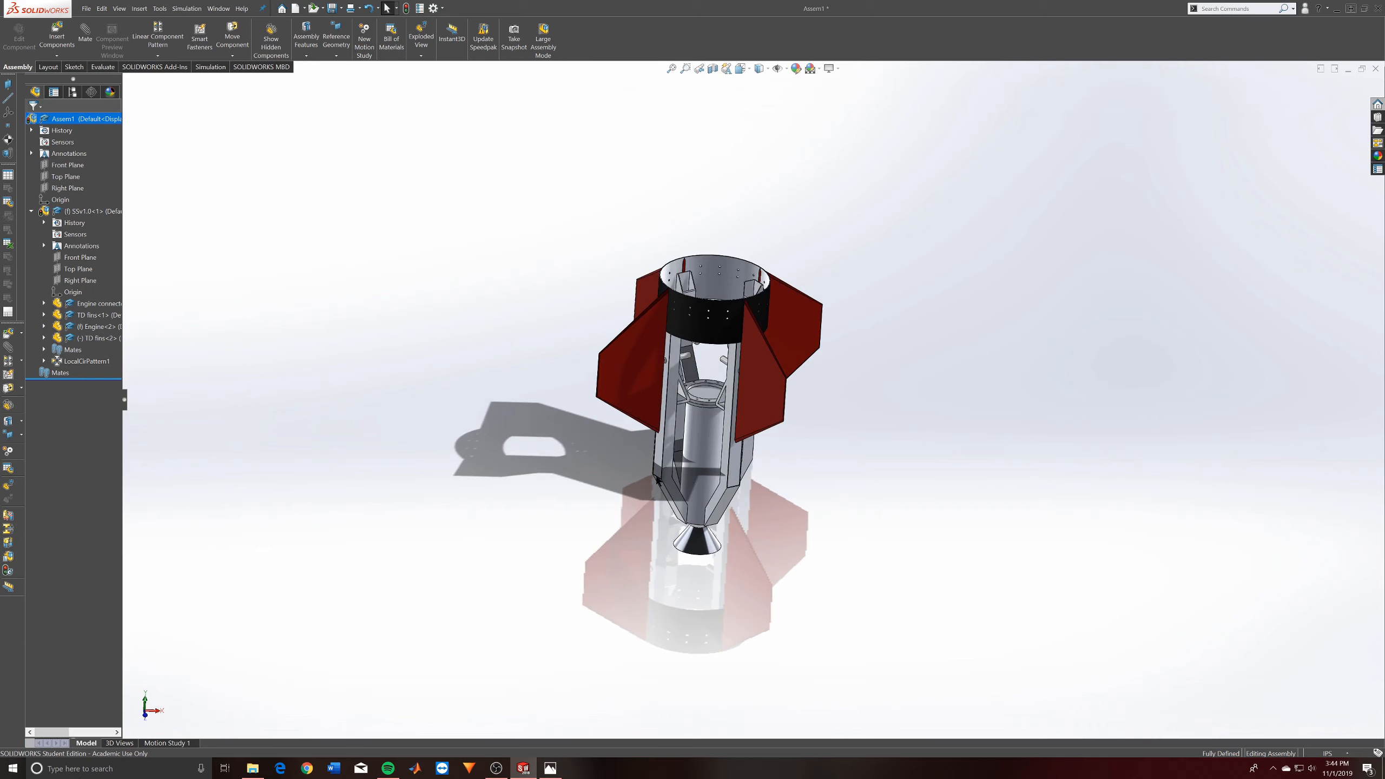
{"action": "left_click", "coordinate": [710, 453]}
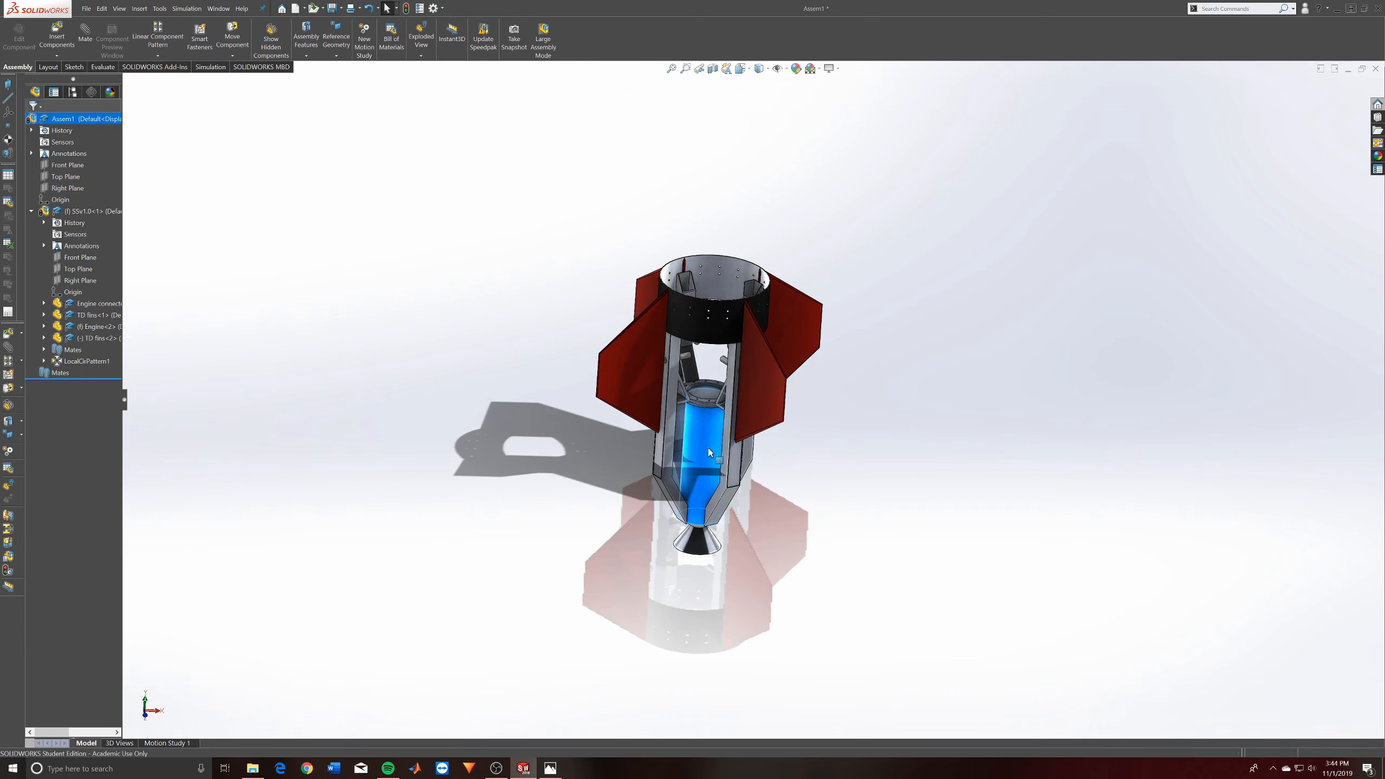
{"action": "right_click", "coordinate": [710, 452]}
{"action": "left_click", "coordinate": [92, 330]}
{"action": "right_click", "coordinate": [92, 330]}
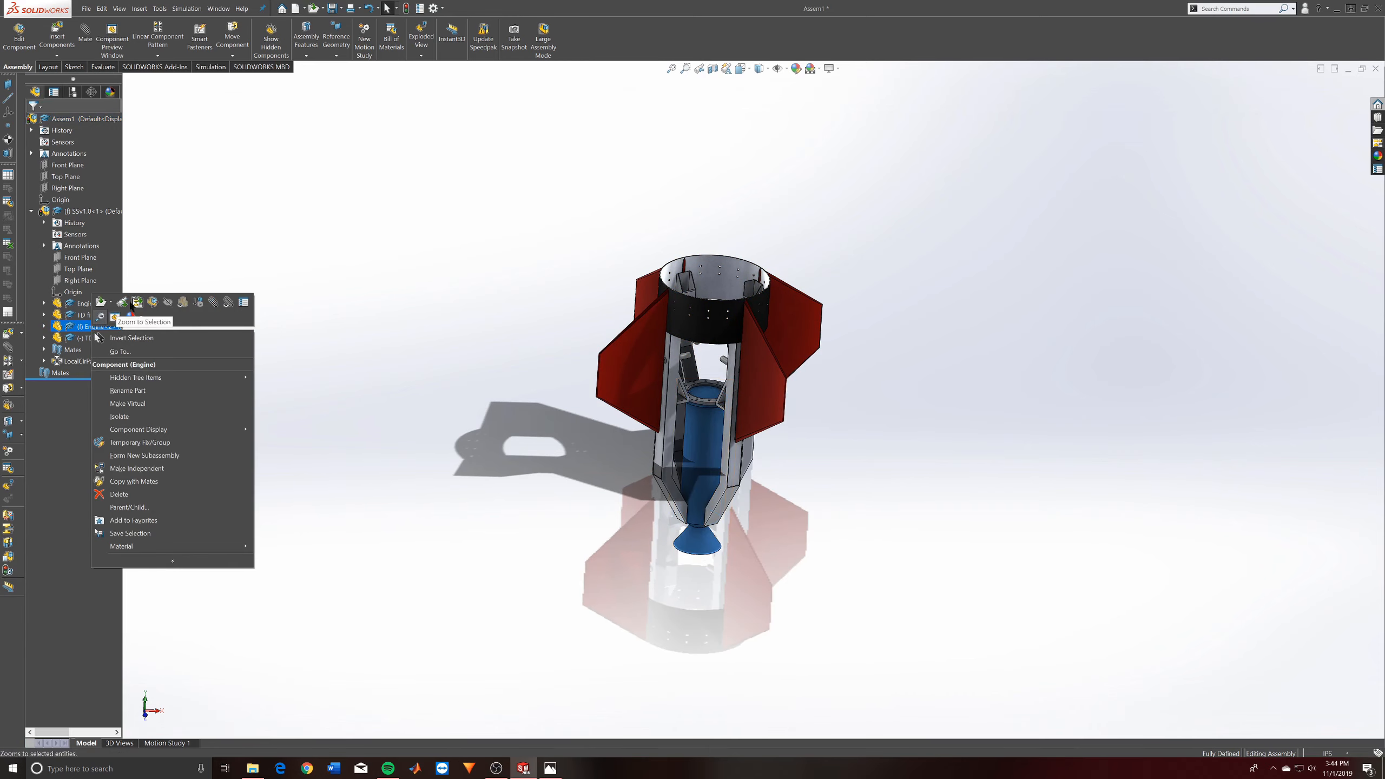
{"action": "left_click", "coordinate": [184, 304]}
{"action": "left_click", "coordinate": [376, 472]}
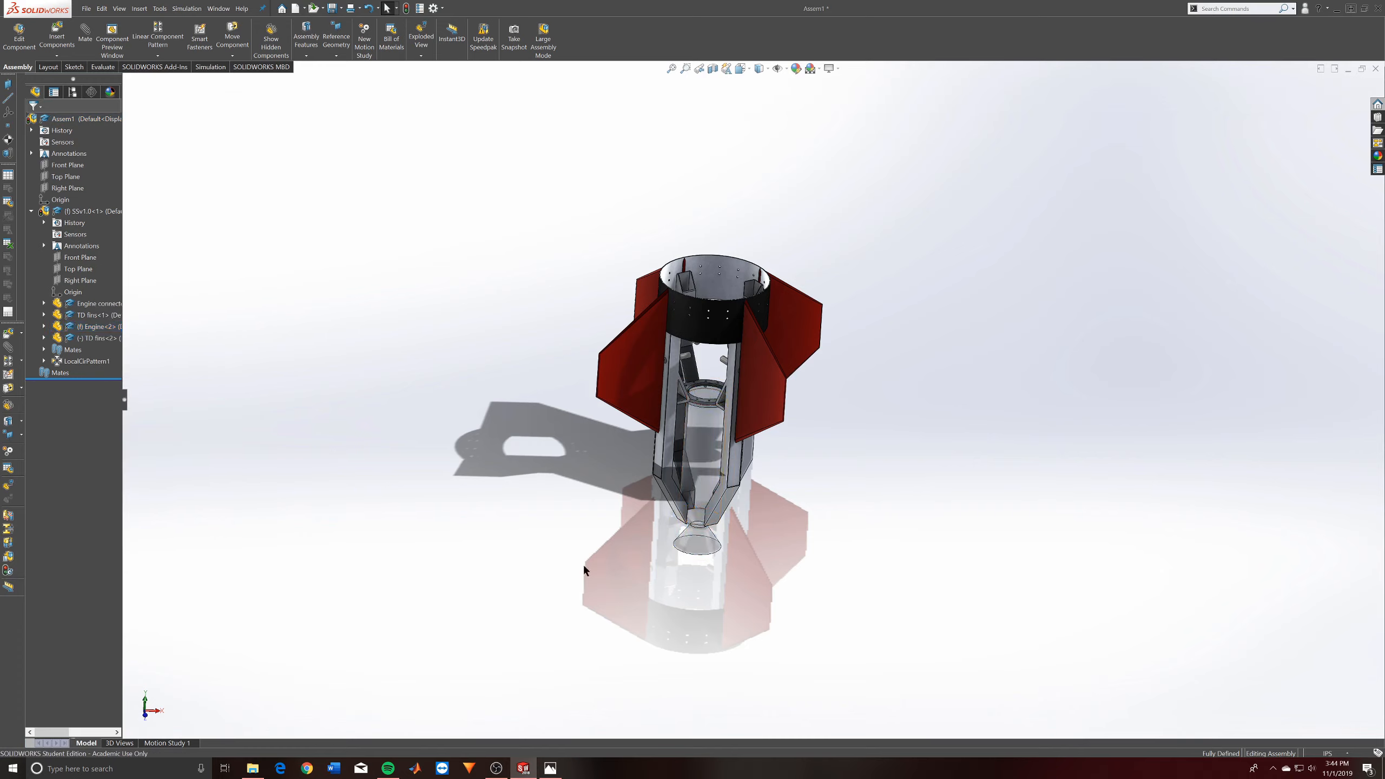
- Turn off the Engine component's transparency and collapse the SSv1.0 subassembly in the feature tree
{"action": "middle_click_drag", "start_coordinate": [585, 571], "coordinate": [738, 436]}
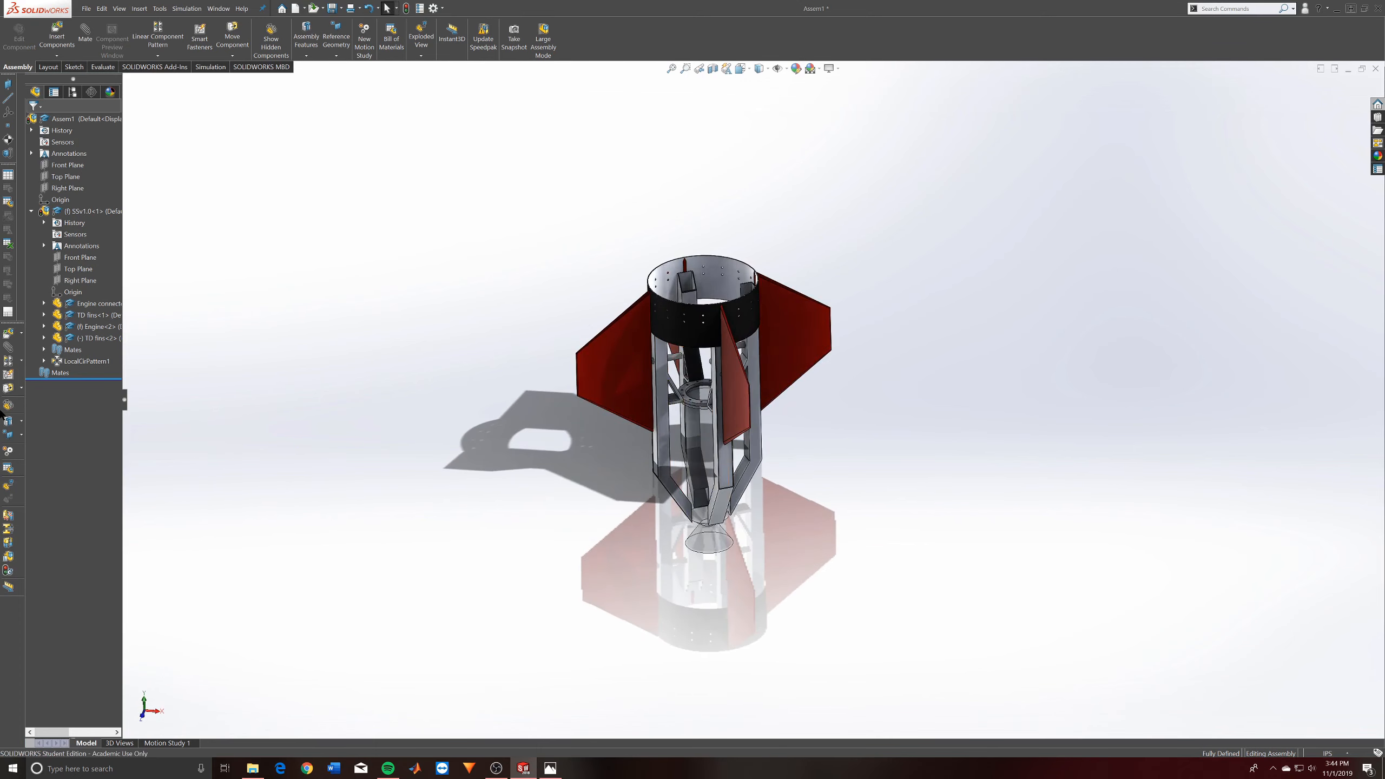
{"action": "right_click", "coordinate": [69, 326]}
{"action": "left_click", "coordinate": [19, 235]}
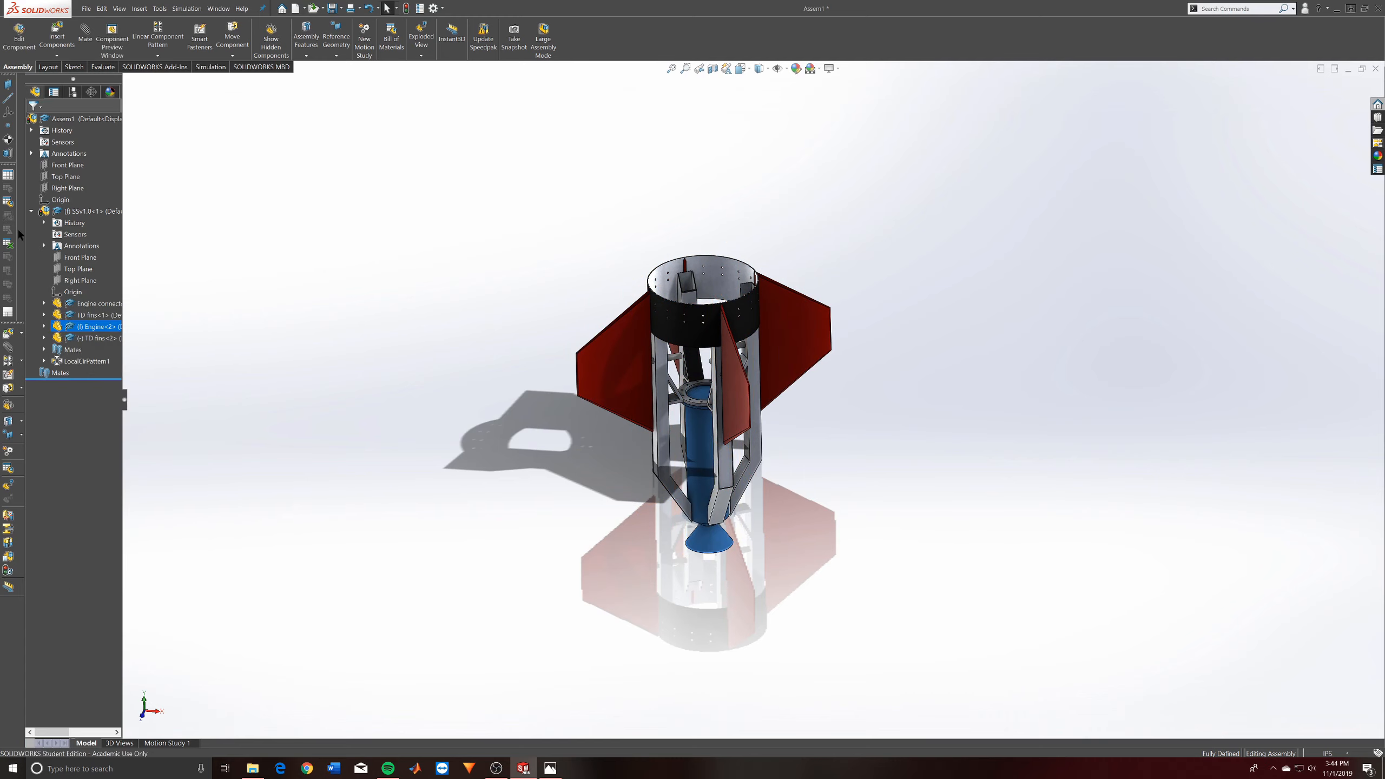
{"action": "left_click", "coordinate": [33, 211]}
{"action": "left_click", "coordinate": [901, 501]}
{"action": "scroll", "coordinate": [665, 376], "scroll_direction": "up", "scroll_amount": 2}
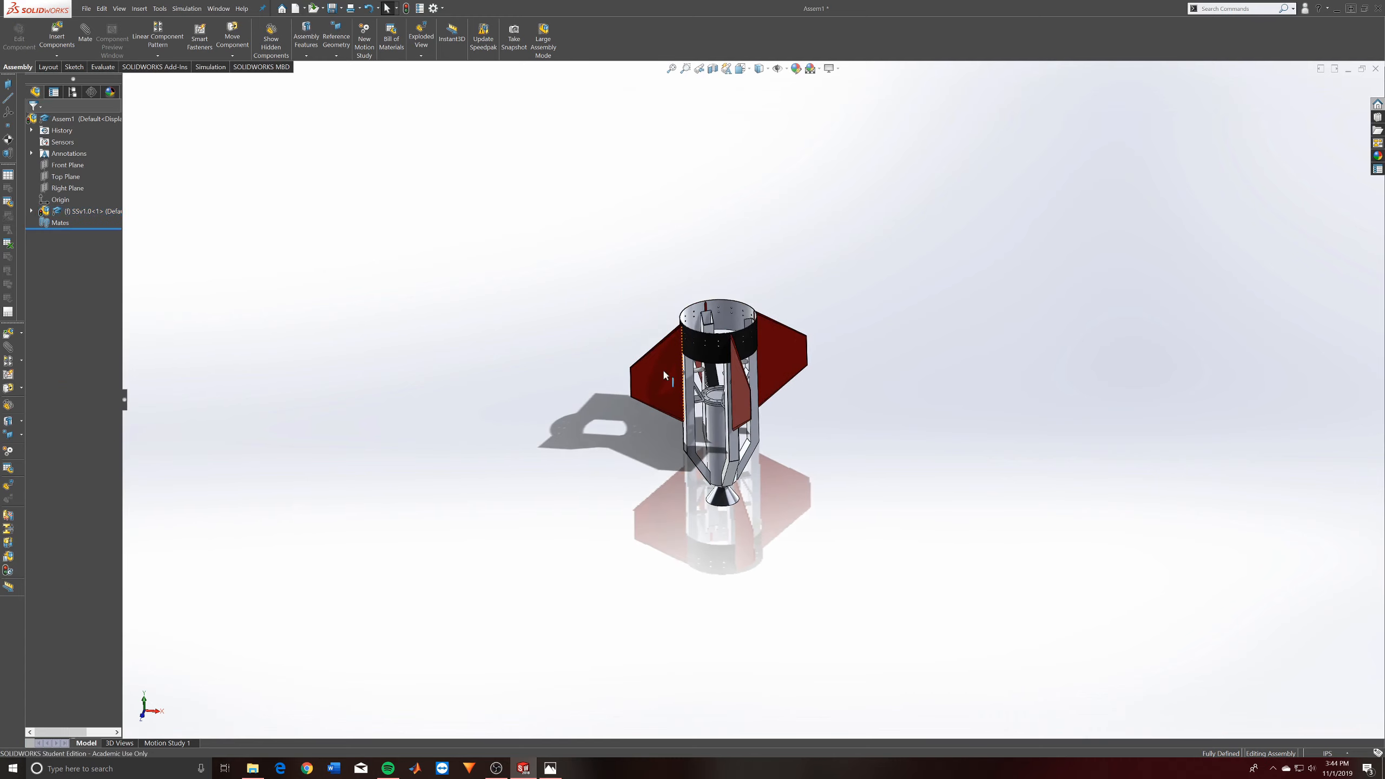
- Try to move the fixed SSv1.0 subassembly by its fin, engine and connector in the graphics area
{"action": "mouse_move", "coordinate": [664, 377]}
{"action": "middle_mouse_down"}
{"action": "mouse_move", "coordinate": [682, 296]}
{"action": "mouse_move", "coordinate": [675, 377]}
{"action": "middle_mouse_up"}
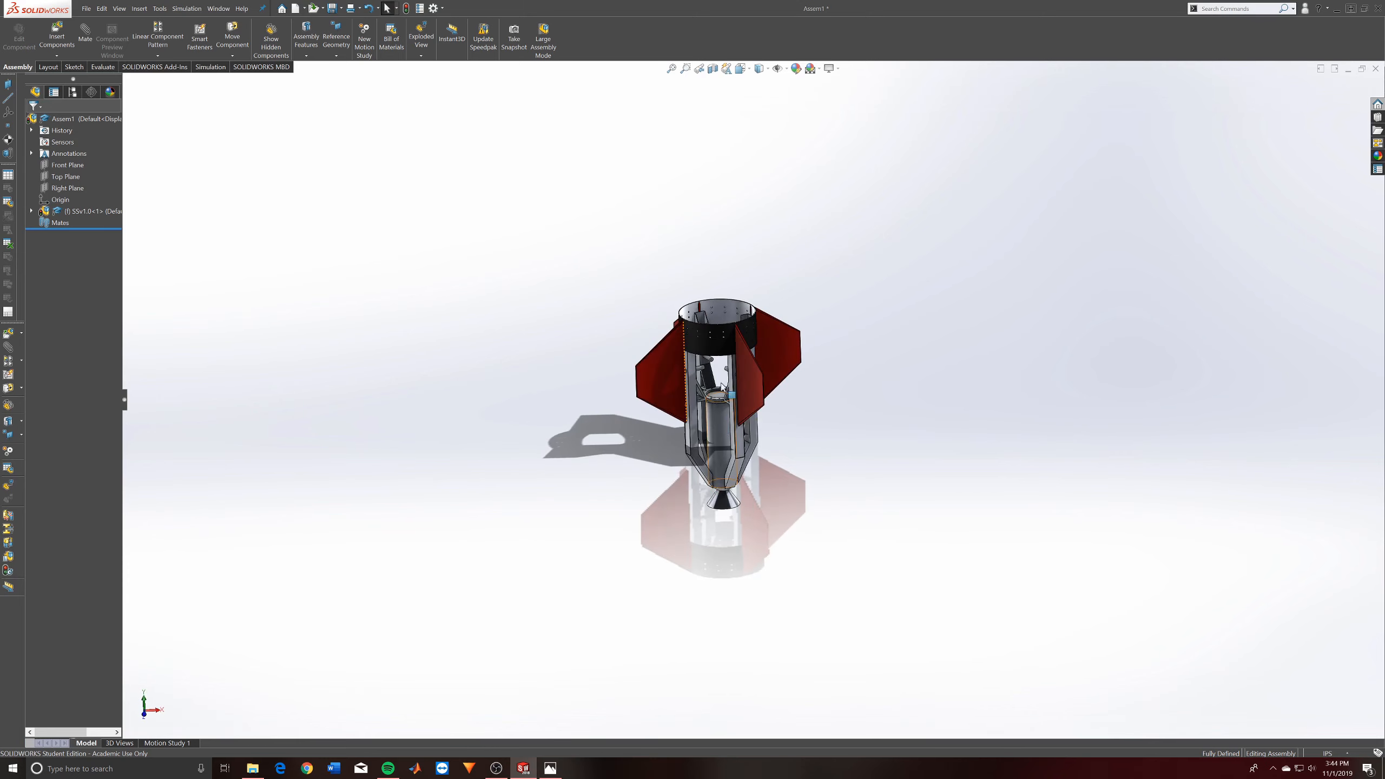
{"action": "left_click_drag", "start_coordinate": [714, 417], "coordinate": [710, 193]}
{"action": "left_click", "coordinate": [848, 495]}
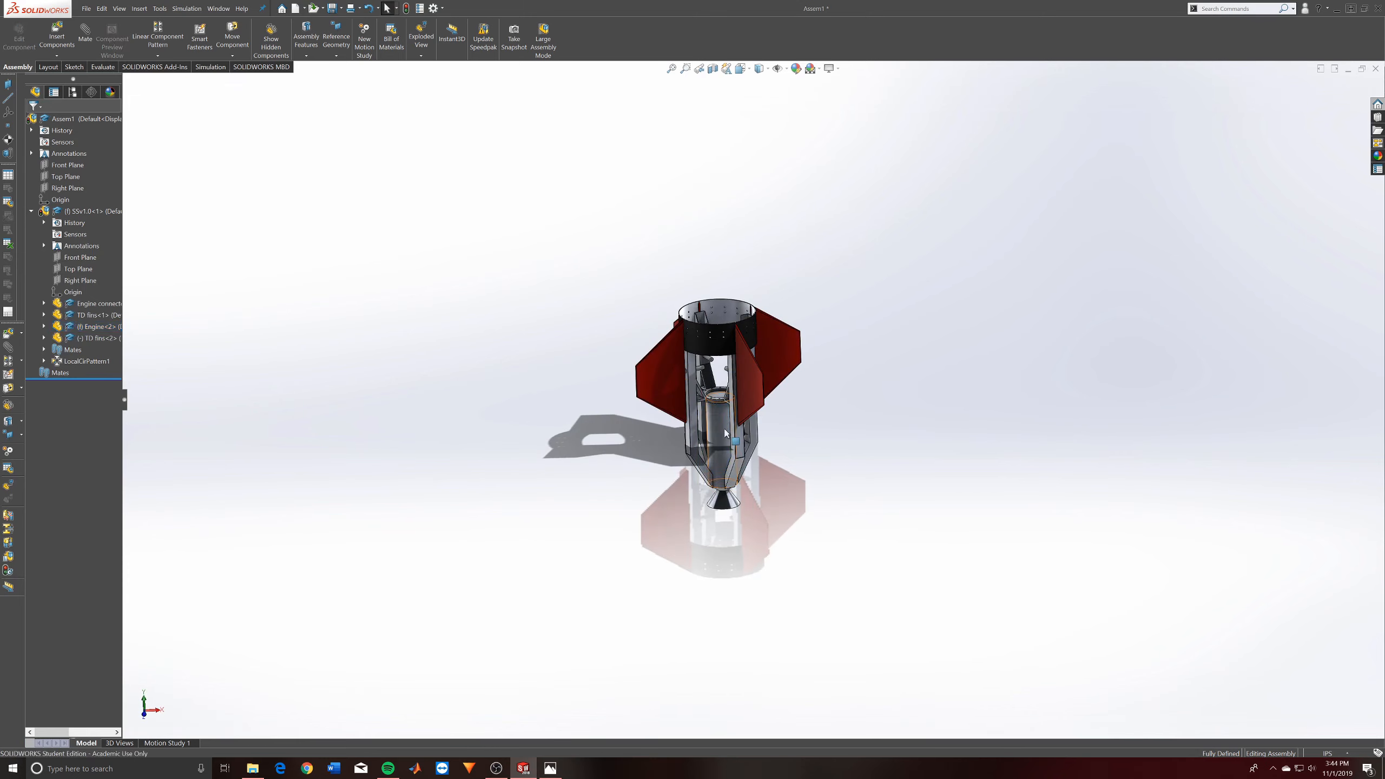
{"action": "left_click_drag", "start_coordinate": [723, 429], "coordinate": [810, 256]}
{"action": "left_click", "coordinate": [757, 235]}
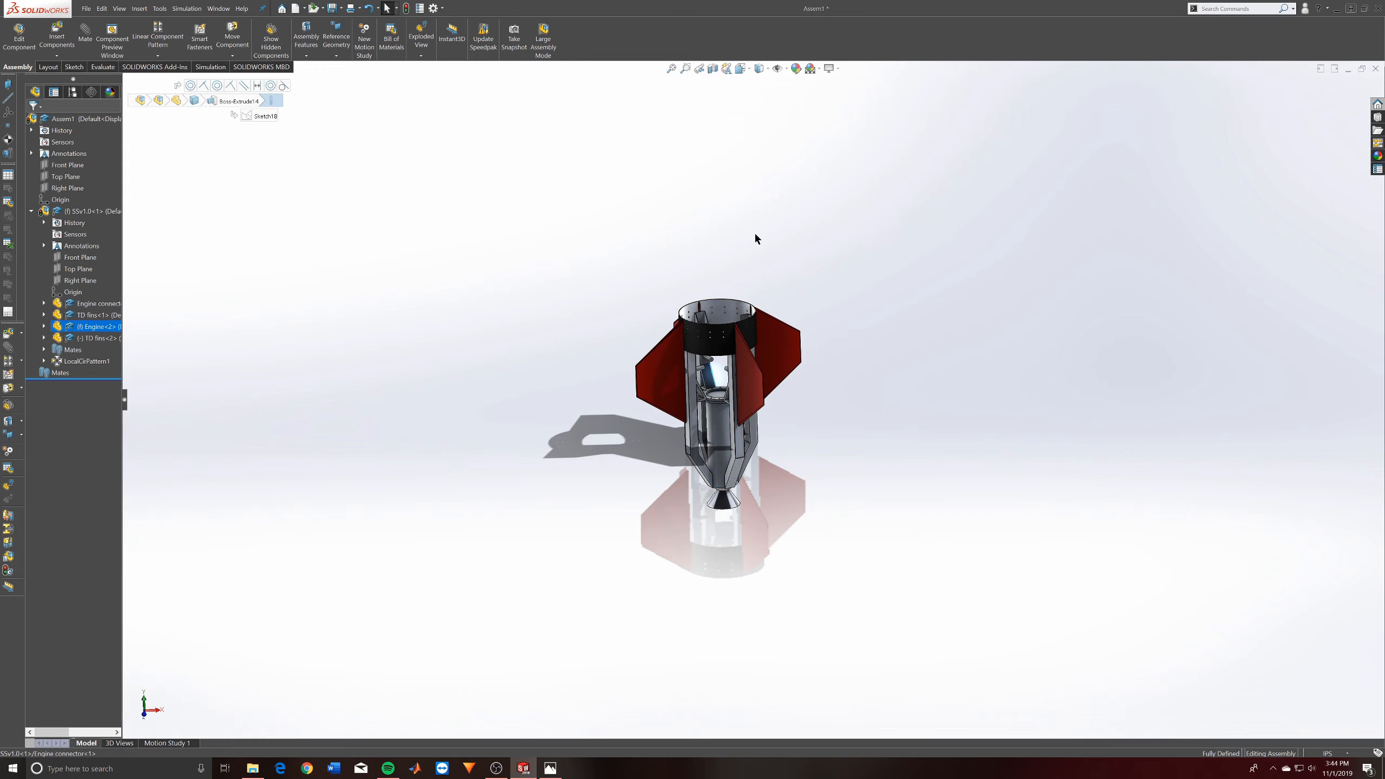
{"action": "left_click_drag", "start_coordinate": [705, 431], "coordinate": [849, 336]}
{"action": "left_click_drag", "start_coordinate": [790, 367], "coordinate": [775, 400]}
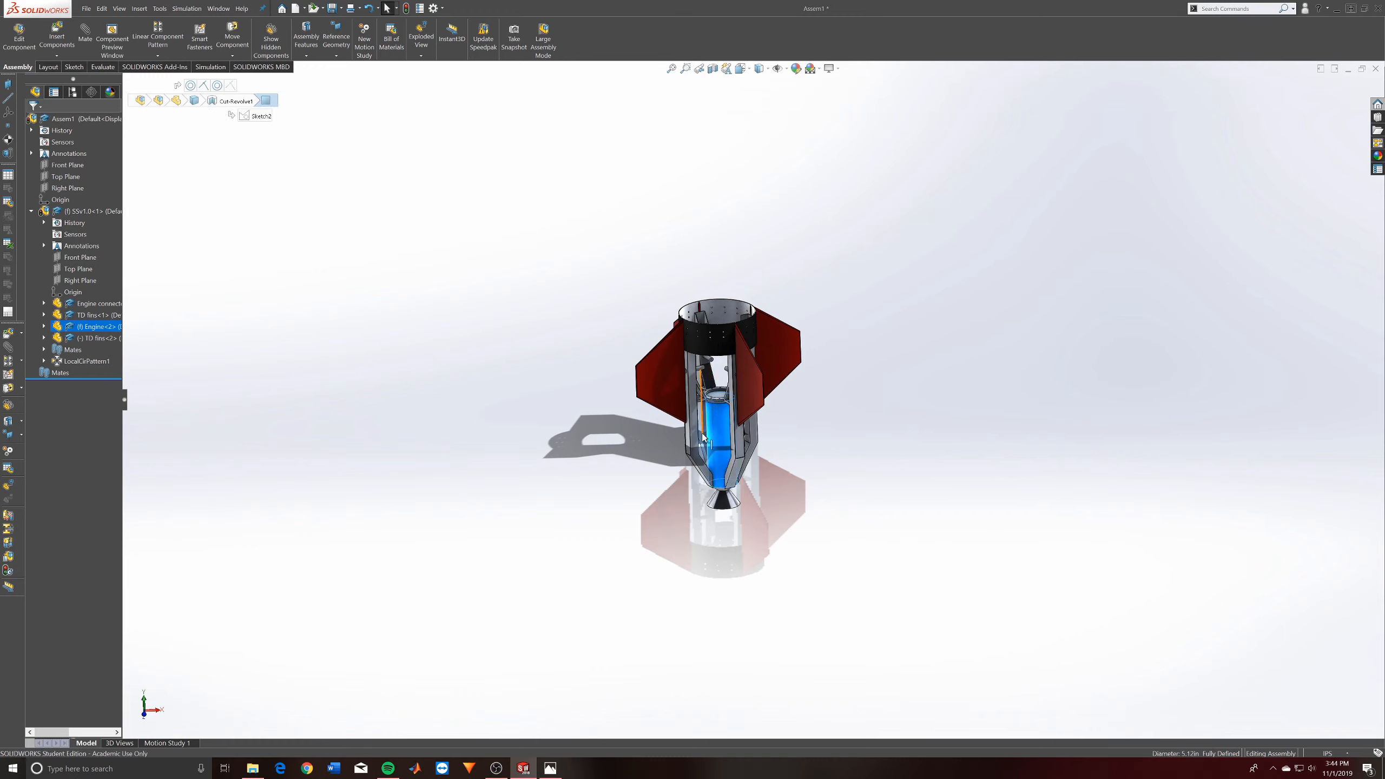
{"action": "left_click", "coordinate": [836, 513]}
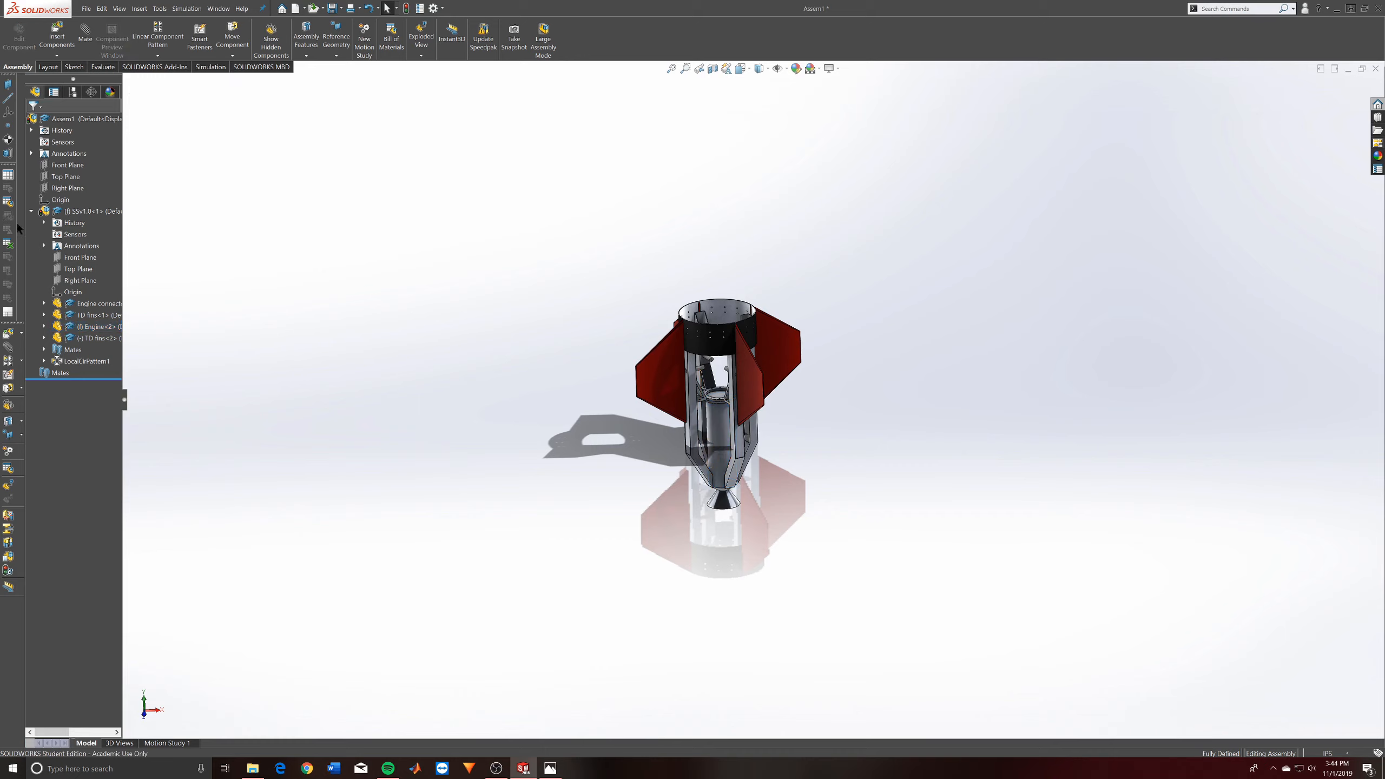
- Collapse and float the SSv1.0 subassembly, and move it upward in the graphics area
{"action": "left_click", "coordinate": [31, 212]}
{"action": "right_click", "coordinate": [66, 213]}
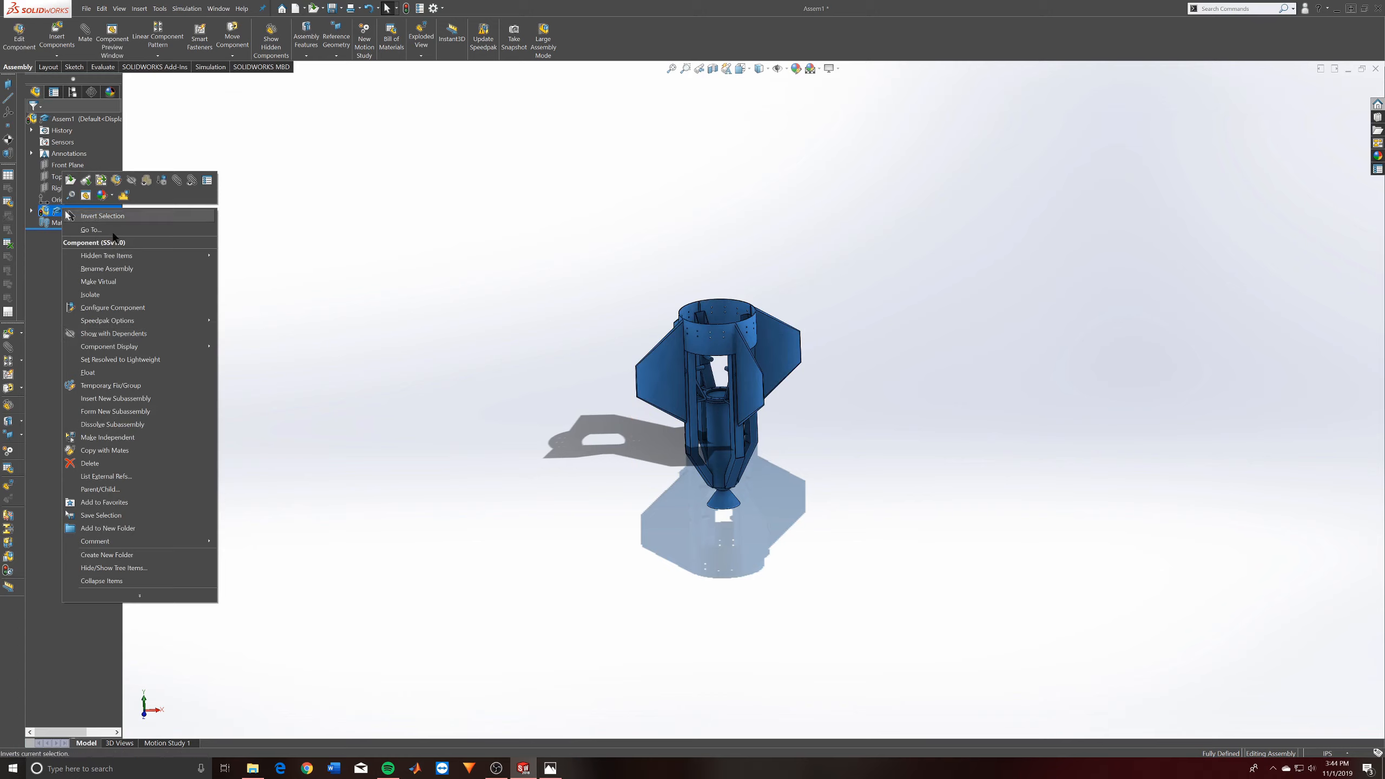
{"action": "left_click", "coordinate": [119, 371]}
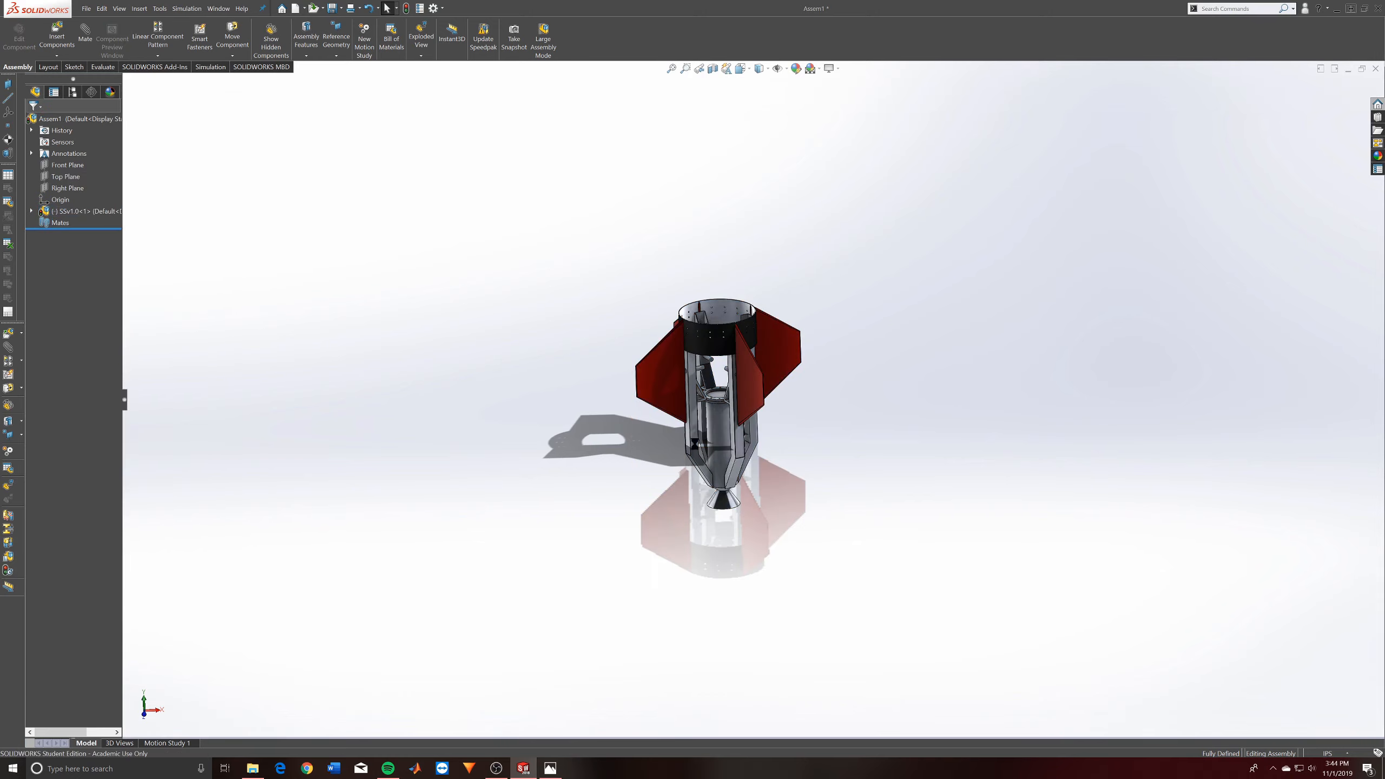
{"action": "left_click_drag", "start_coordinate": [781, 344], "coordinate": [768, 250]}
{"action": "left_click", "coordinate": [897, 448]}
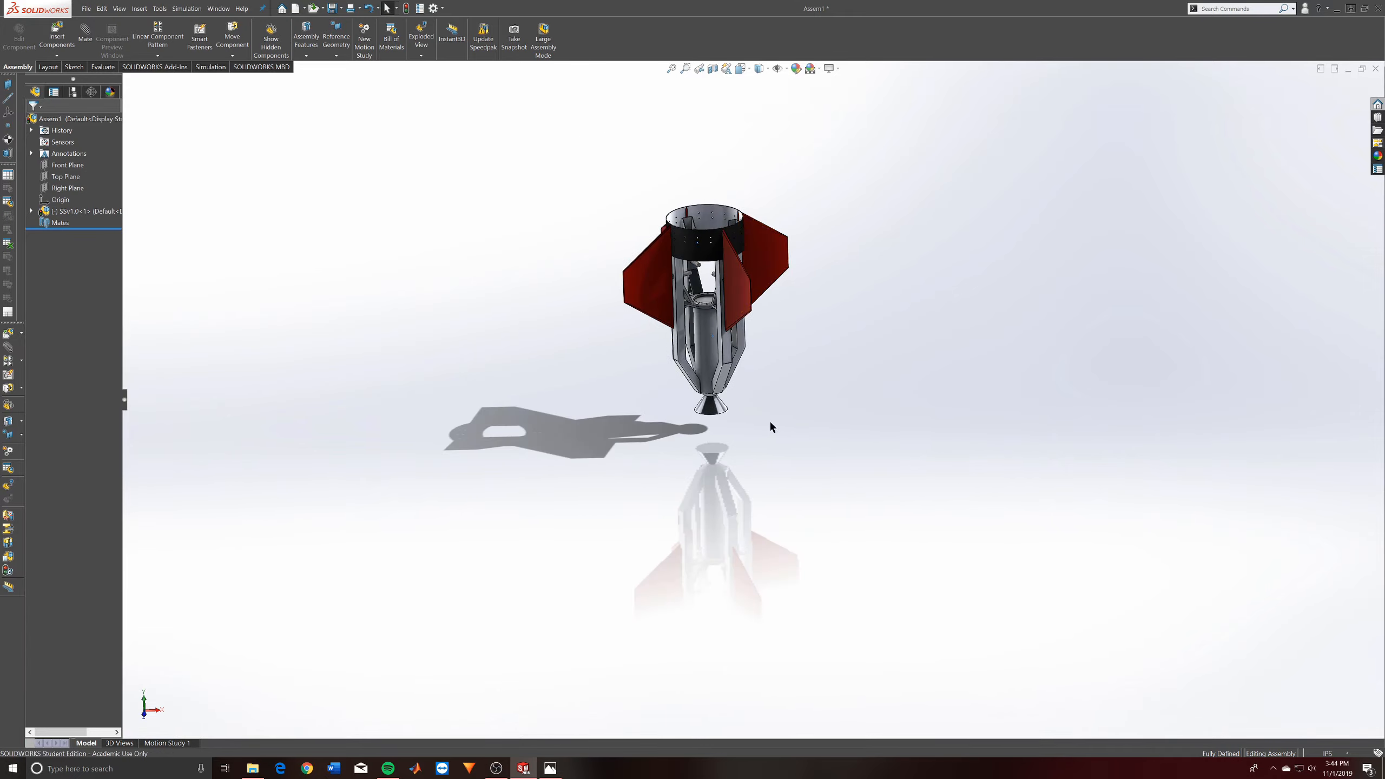
{"action": "middle_click_drag", "start_coordinate": [770, 421], "coordinate": [805, 382]}
{"action": "middle_click_drag", "start_coordinate": [810, 460], "coordinate": [772, 365]}
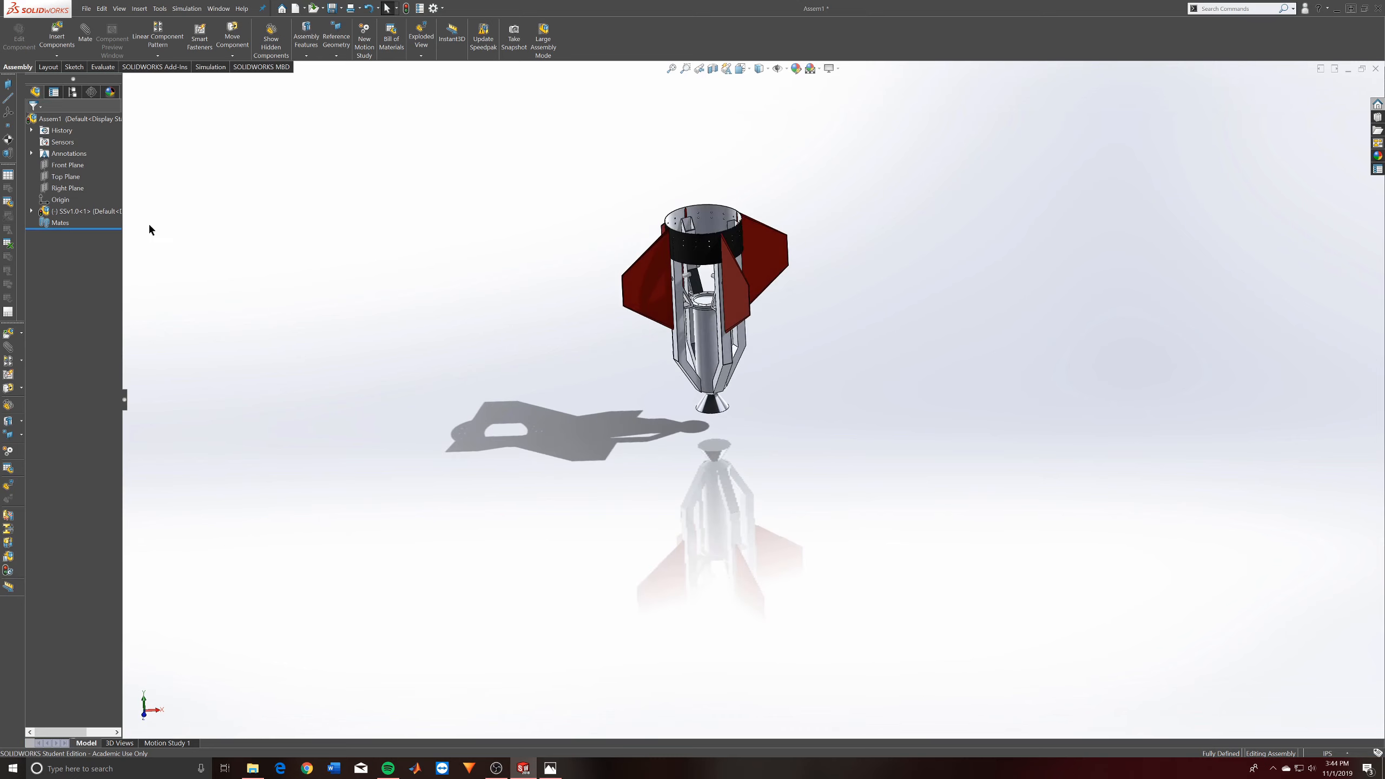
{"action": "left_click", "coordinate": [65, 176]}
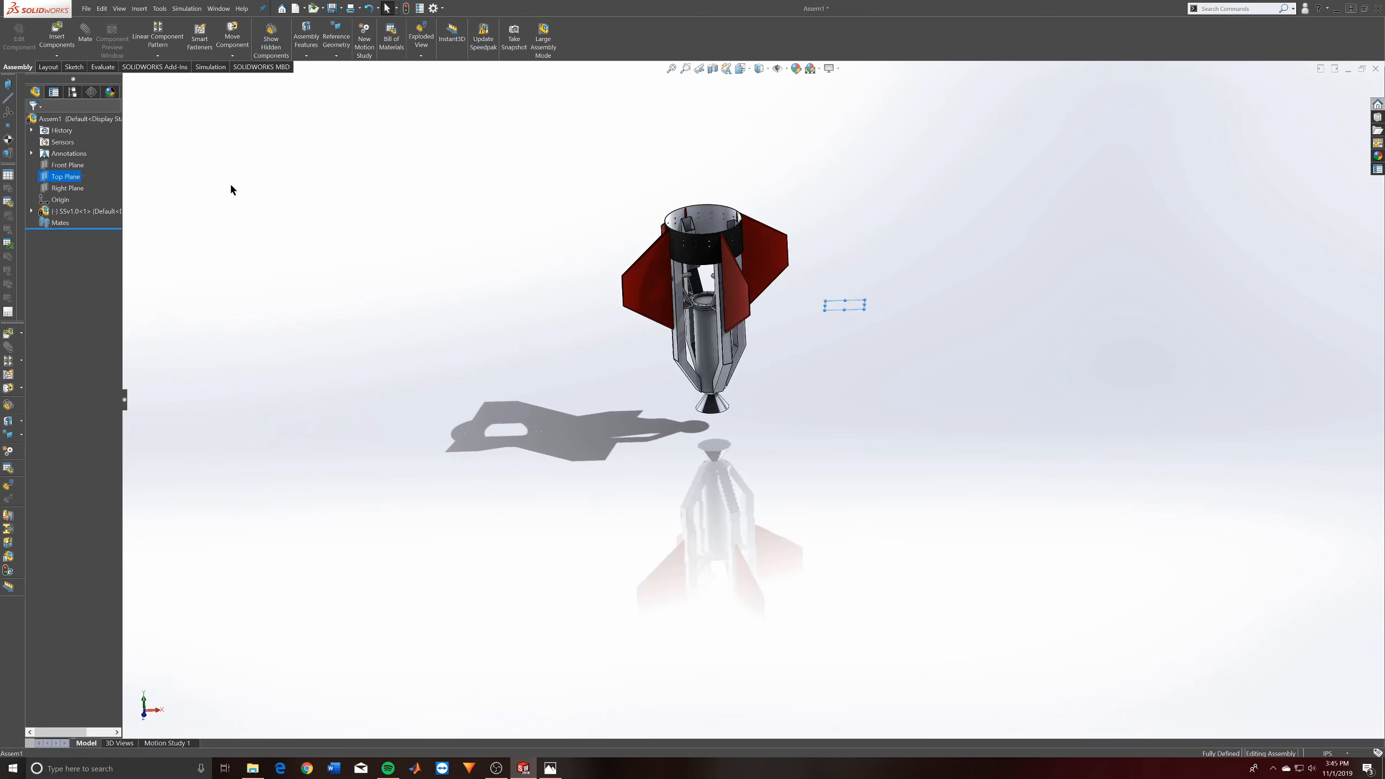
{"action": "middle_click_drag", "start_coordinate": [890, 347], "coordinate": [695, 436]}
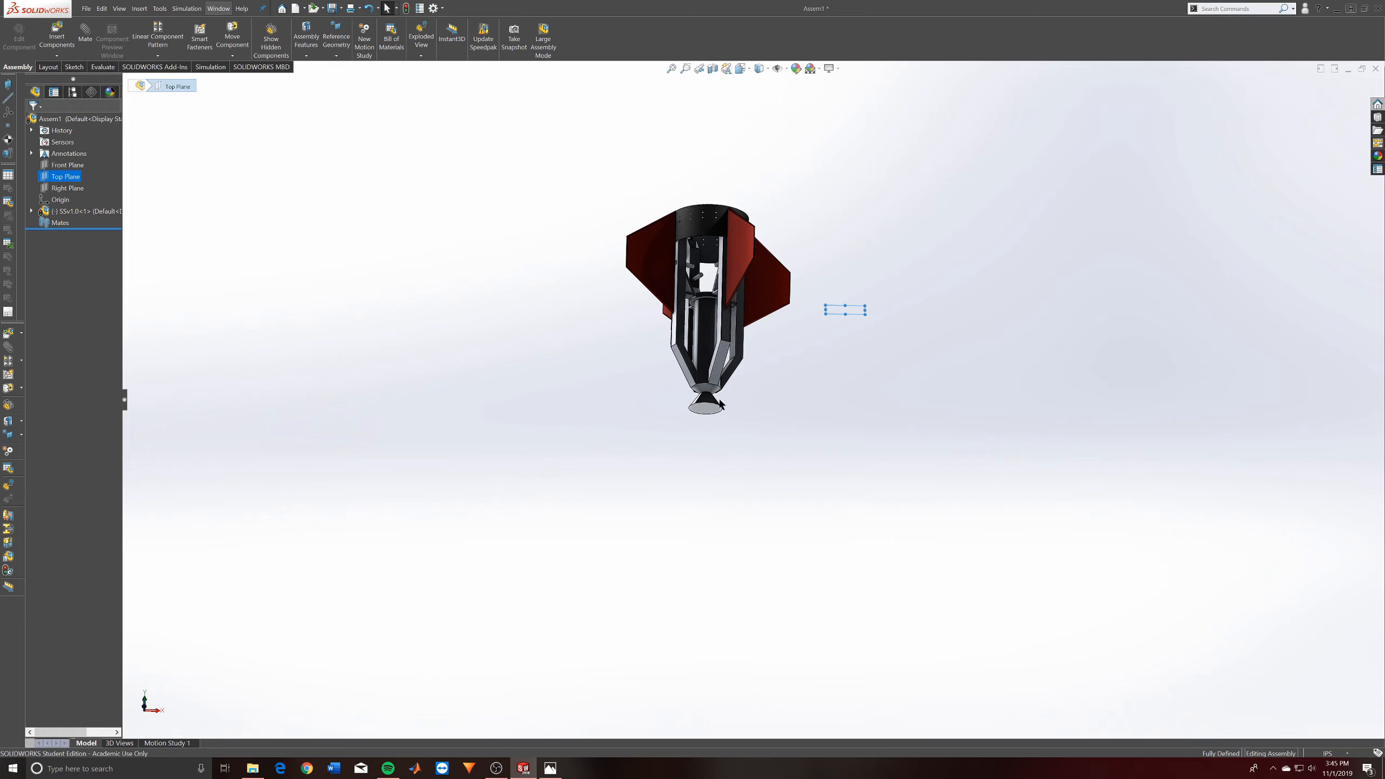
{"action": "left_click", "coordinate": [85, 30]}
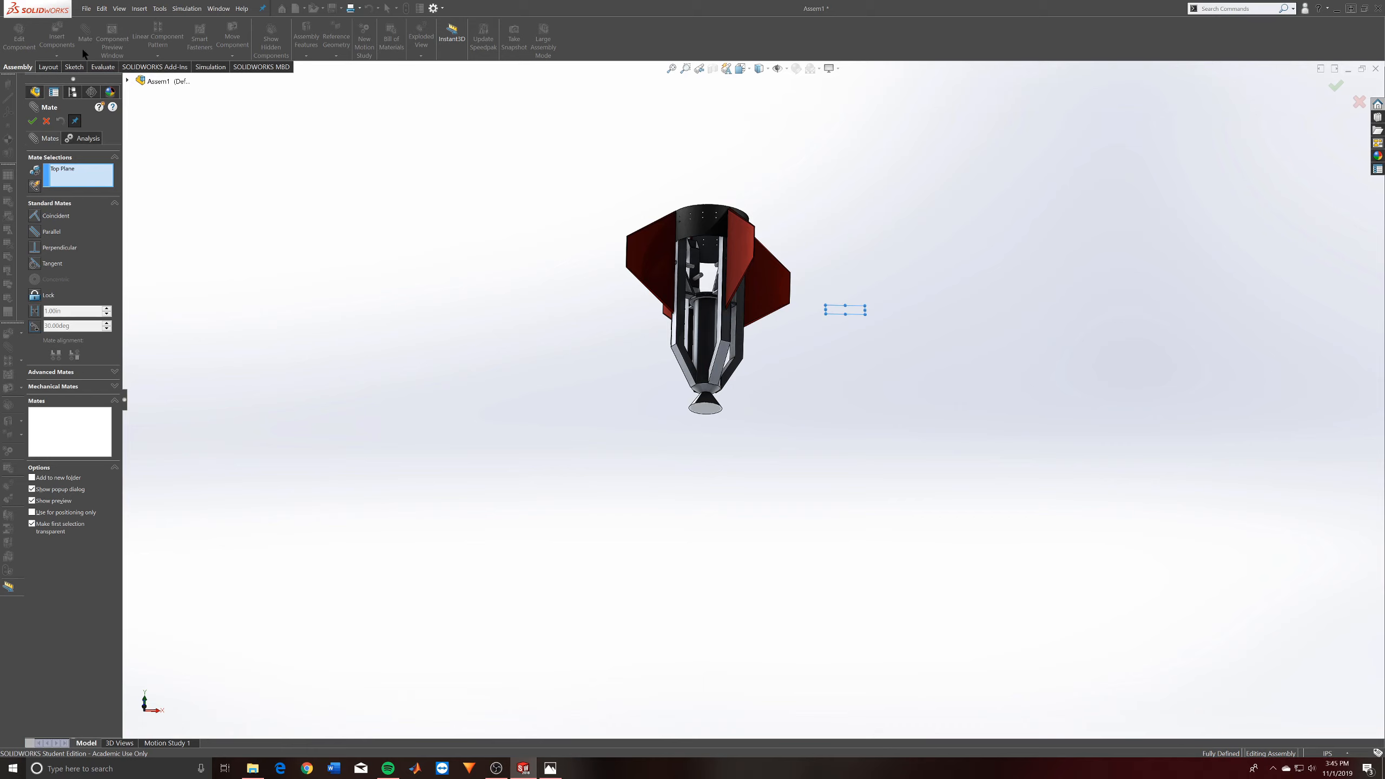
{"action": "left_click", "coordinate": [46, 121]}
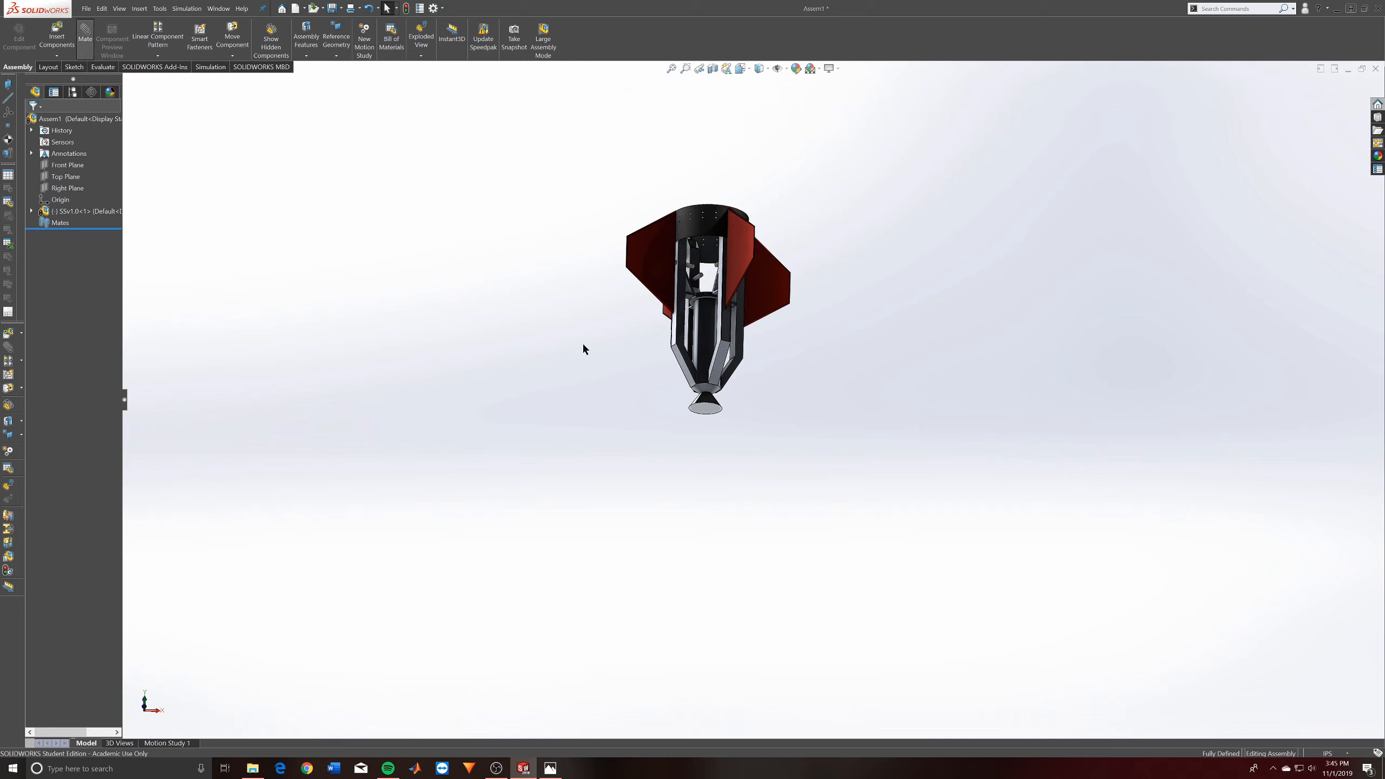
{"action": "left_click", "coordinate": [68, 171]}
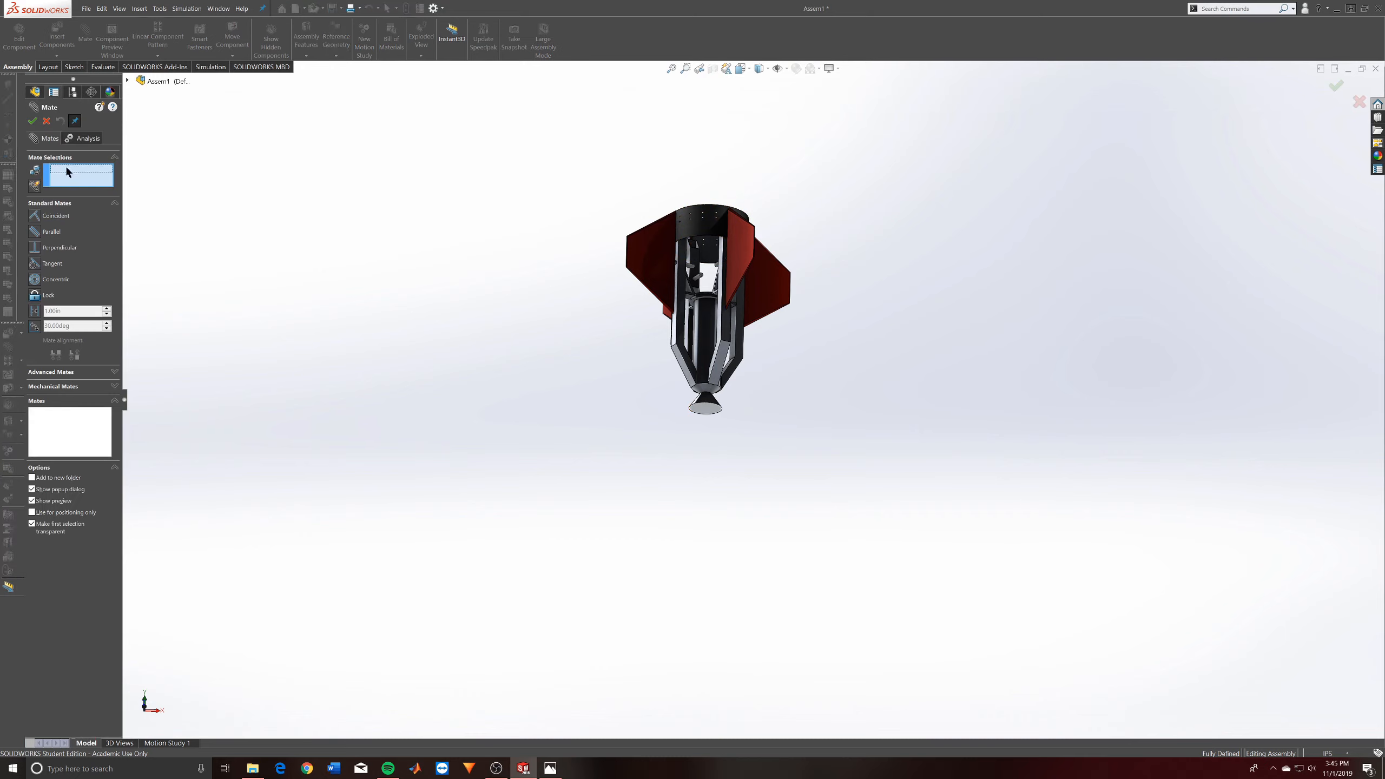
{"action": "middle_click_drag", "start_coordinate": [736, 415], "coordinate": [648, 375]}
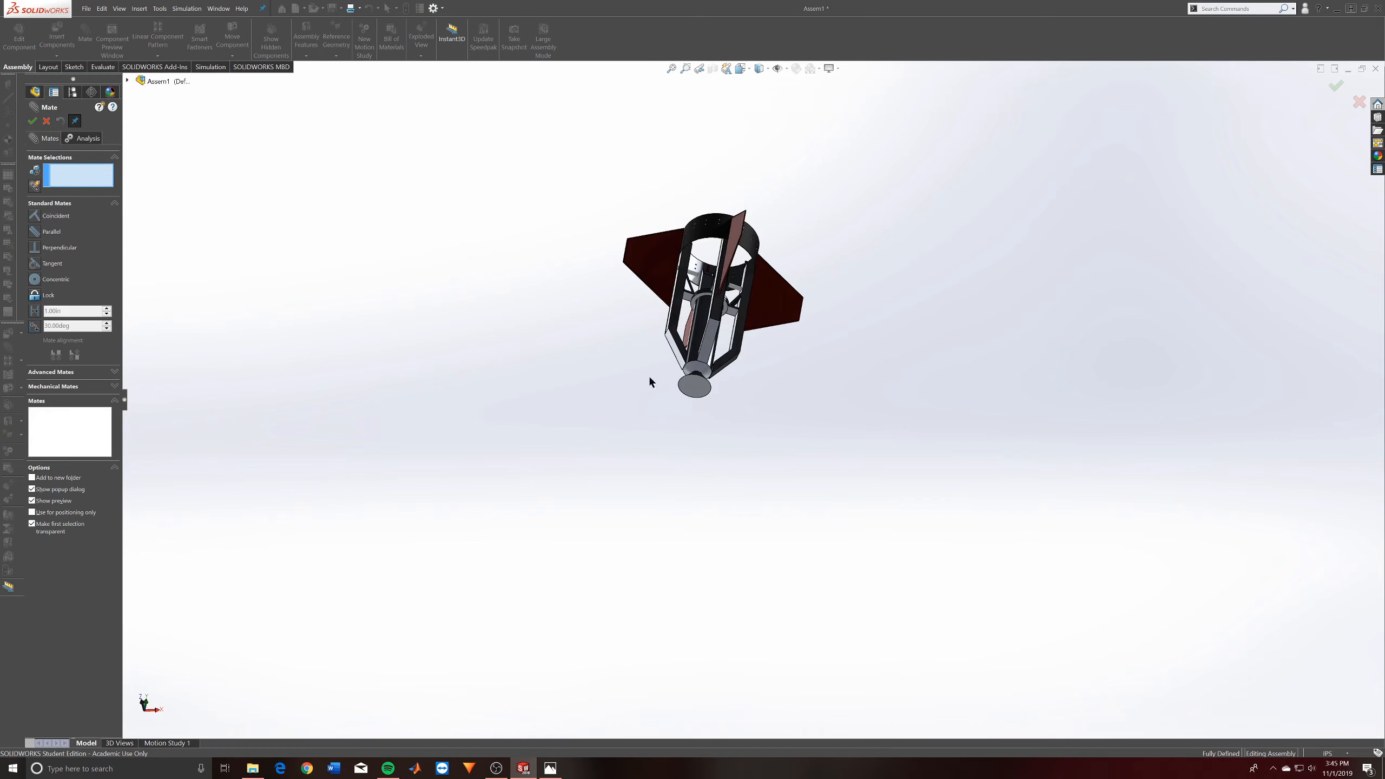
{"action": "left_click", "coordinate": [694, 386]}
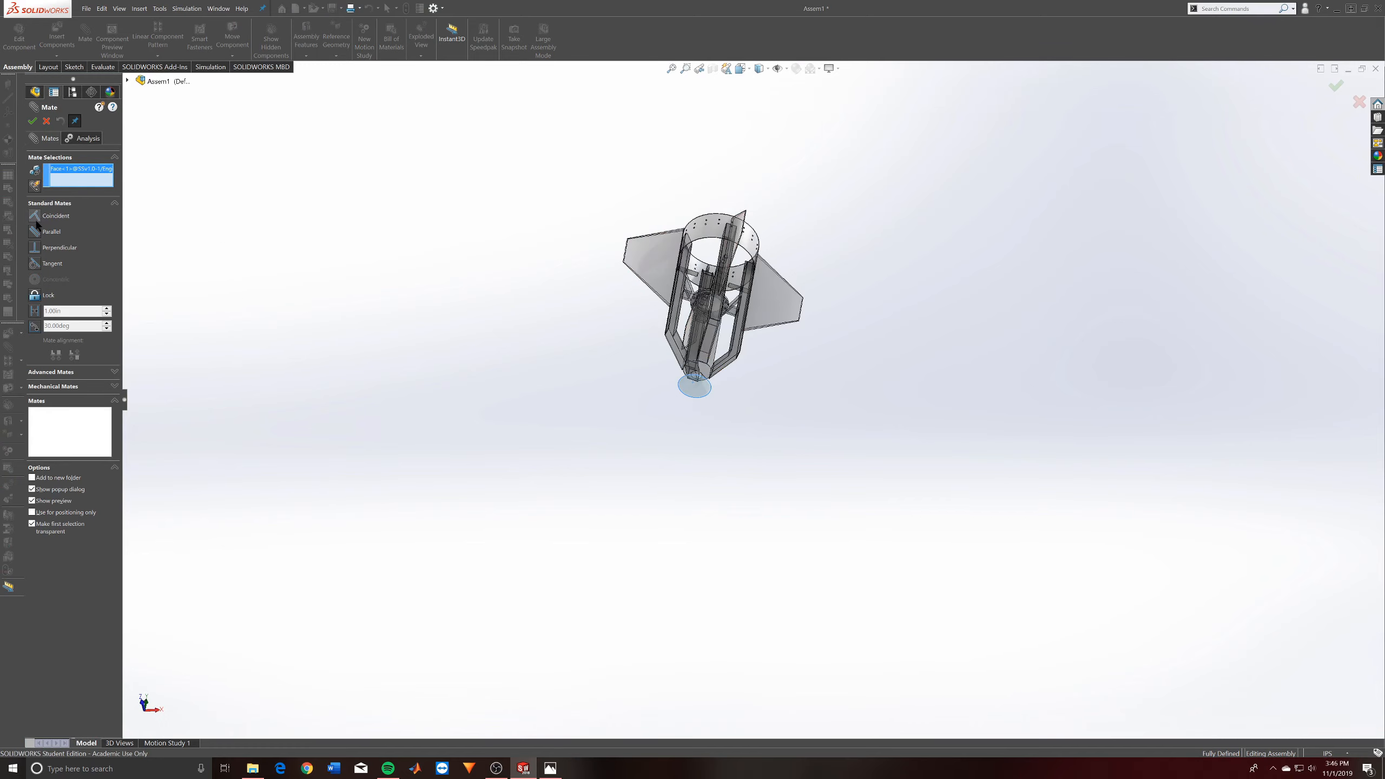
{"action": "left_click", "coordinate": [46, 121]}
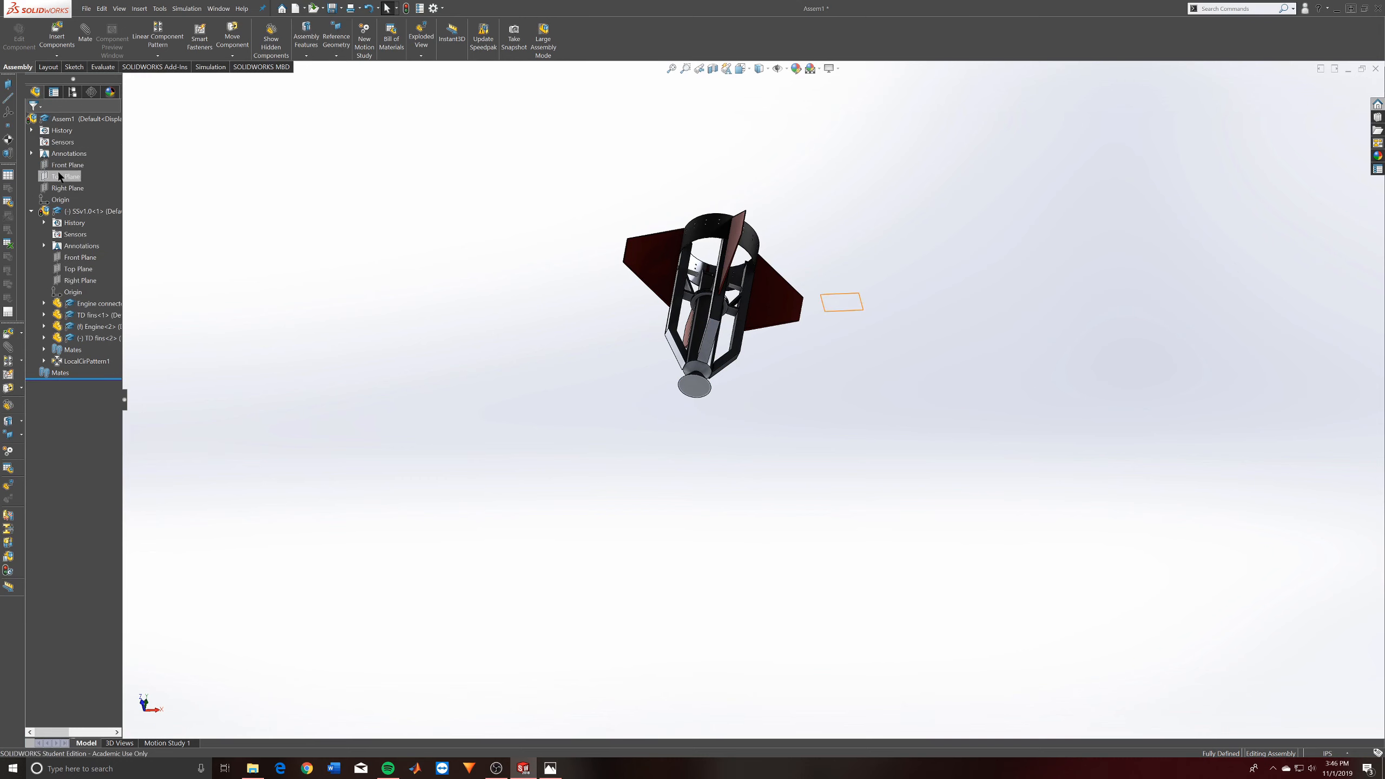
- Add a coincident mate between the assembly's Top Plane and the flat bottom face of the engine nozzle, and finish mating
{"action": "right_click", "coordinate": [55, 176]}
{"action": "left_click", "coordinate": [83, 159]}
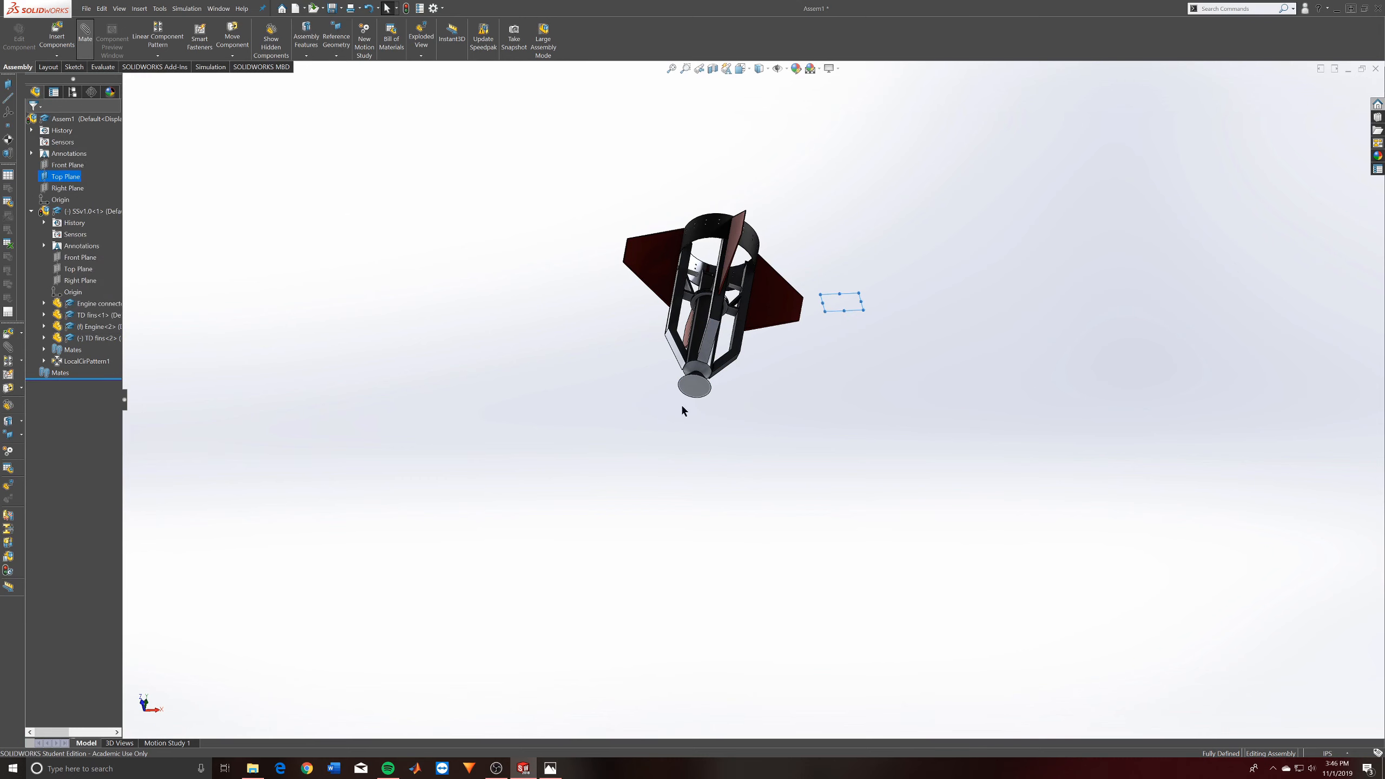
{"action": "scroll", "coordinate": [682, 410], "scroll_direction": "down", "scroll_amount": 4}
{"action": "left_click", "coordinate": [665, 341]}
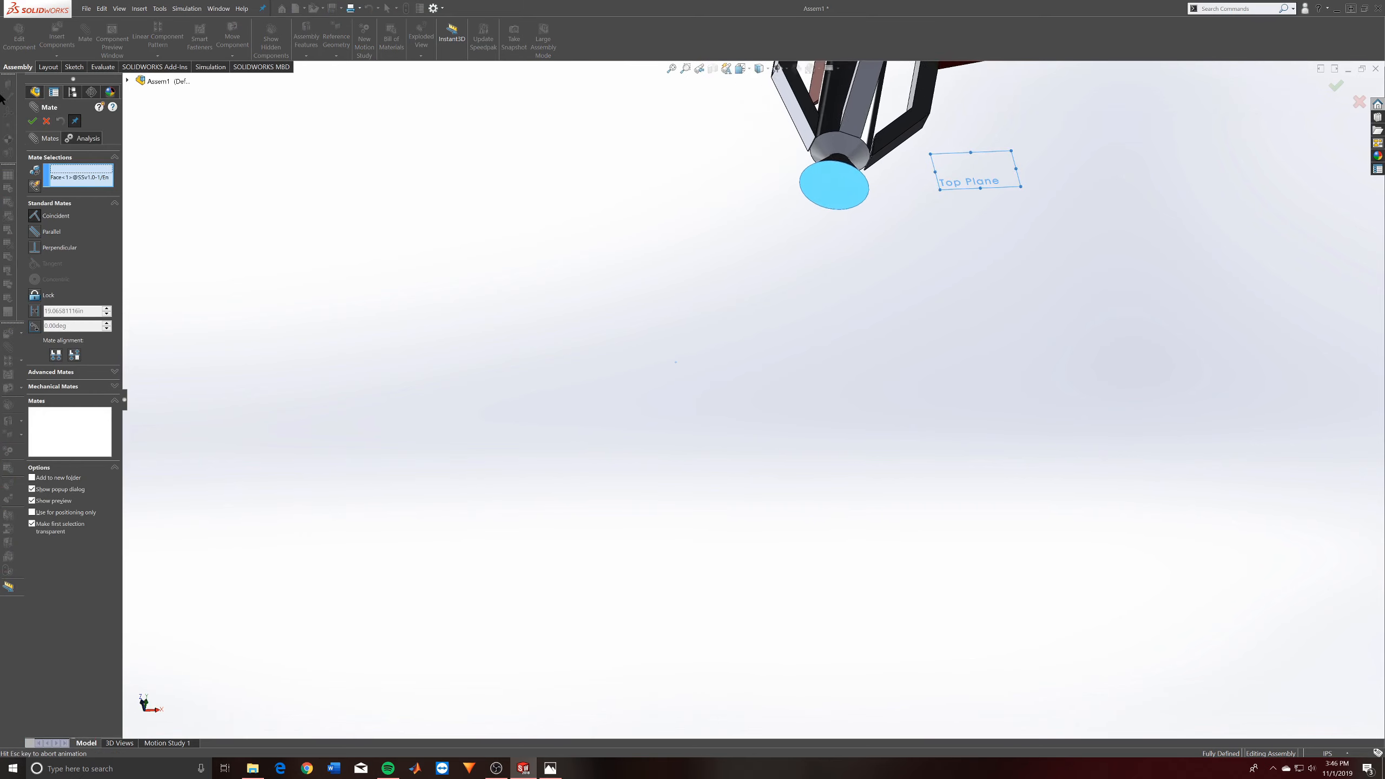
{"action": "left_click", "coordinate": [32, 121]}
{"action": "scroll", "coordinate": [757, 389], "scroll_direction": "up", "scroll_amount": 5}
{"action": "middle_click_drag", "start_coordinate": [790, 354], "coordinate": [865, 388]}
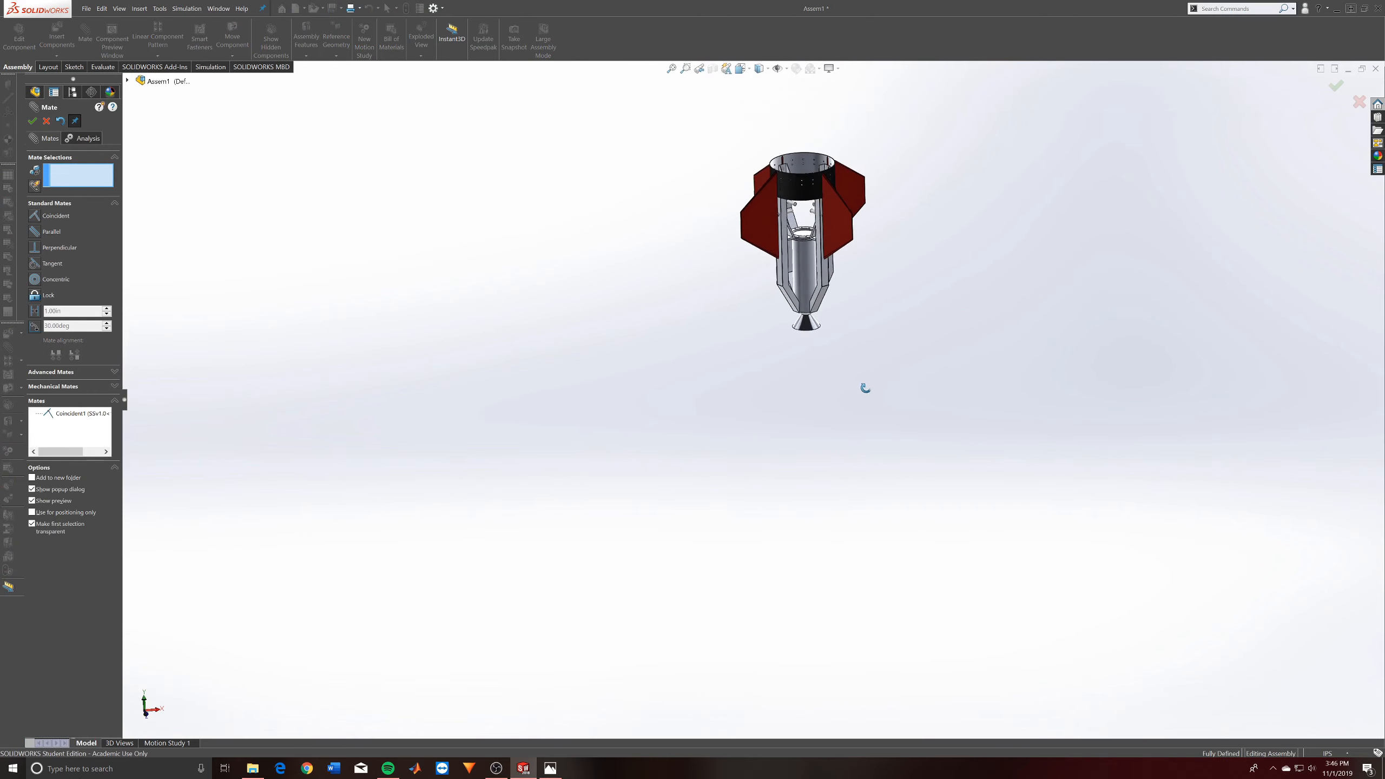
{"action": "mouse_move", "coordinate": [820, 290]}
{"action": "left_mouse_down"}
{"action": "mouse_move", "coordinate": [860, 298]}
{"action": "mouse_move", "coordinate": [705, 340]}
{"action": "mouse_move", "coordinate": [848, 241]}
{"action": "mouse_move", "coordinate": [805, 302]}
{"action": "left_mouse_up"}
{"action": "scroll", "coordinate": [774, 354], "scroll_direction": "down", "scroll_amount": 3}
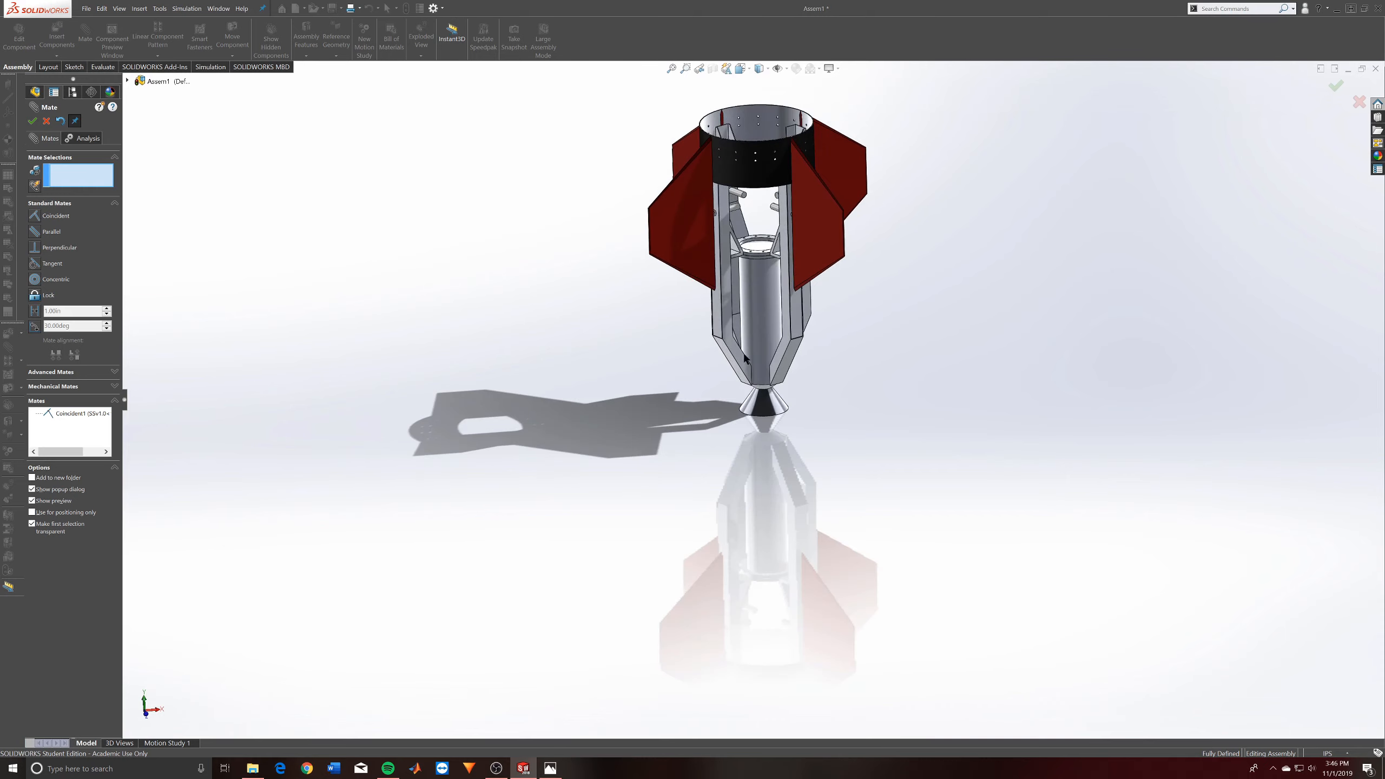
{"action": "right_click", "coordinate": [758, 347]}
{"action": "left_click", "coordinate": [785, 355]}
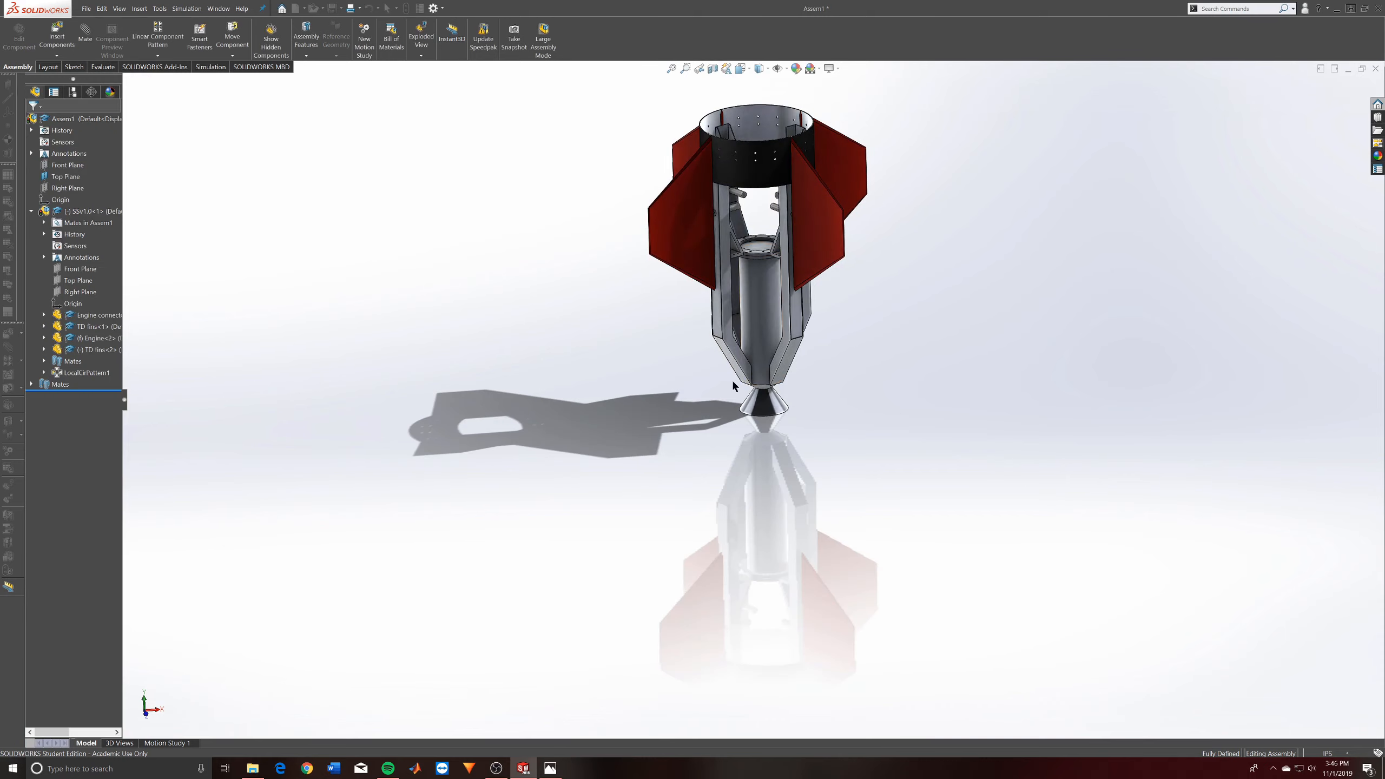
- Fix the SSv1.0 subassembly in place and collapse it in the feature tree
{"action": "right_click", "coordinate": [749, 303]}
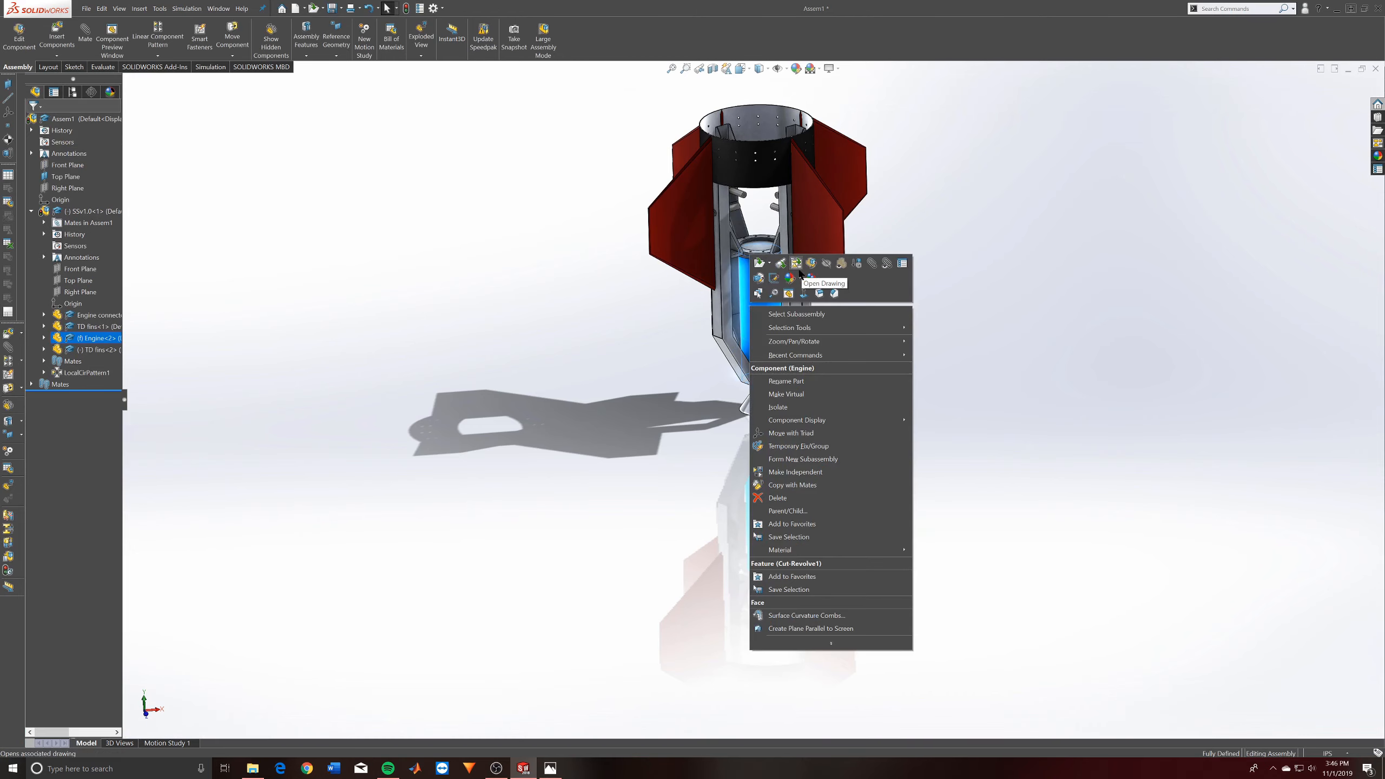
{"action": "left_click", "coordinate": [596, 437]}
{"action": "right_click", "coordinate": [64, 211]}
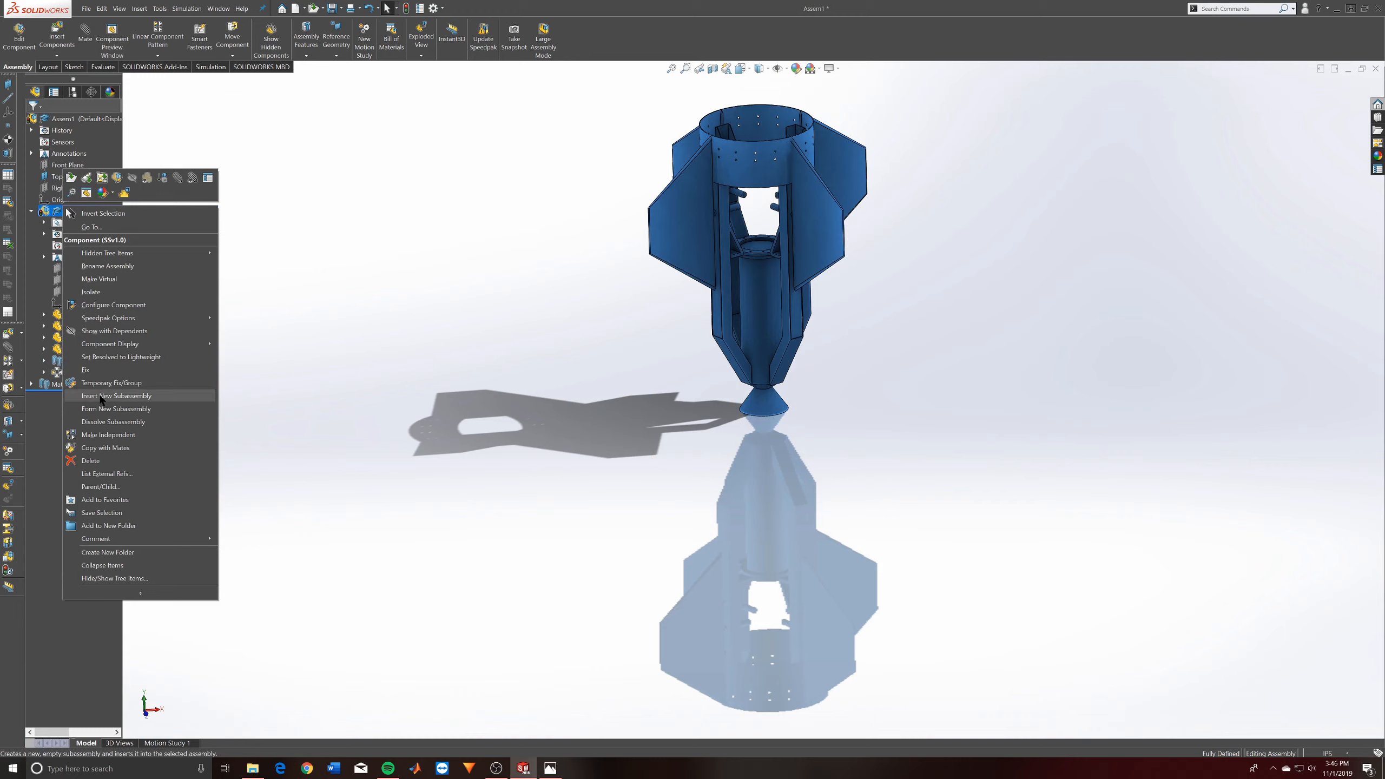
{"action": "left_click", "coordinate": [100, 370]}
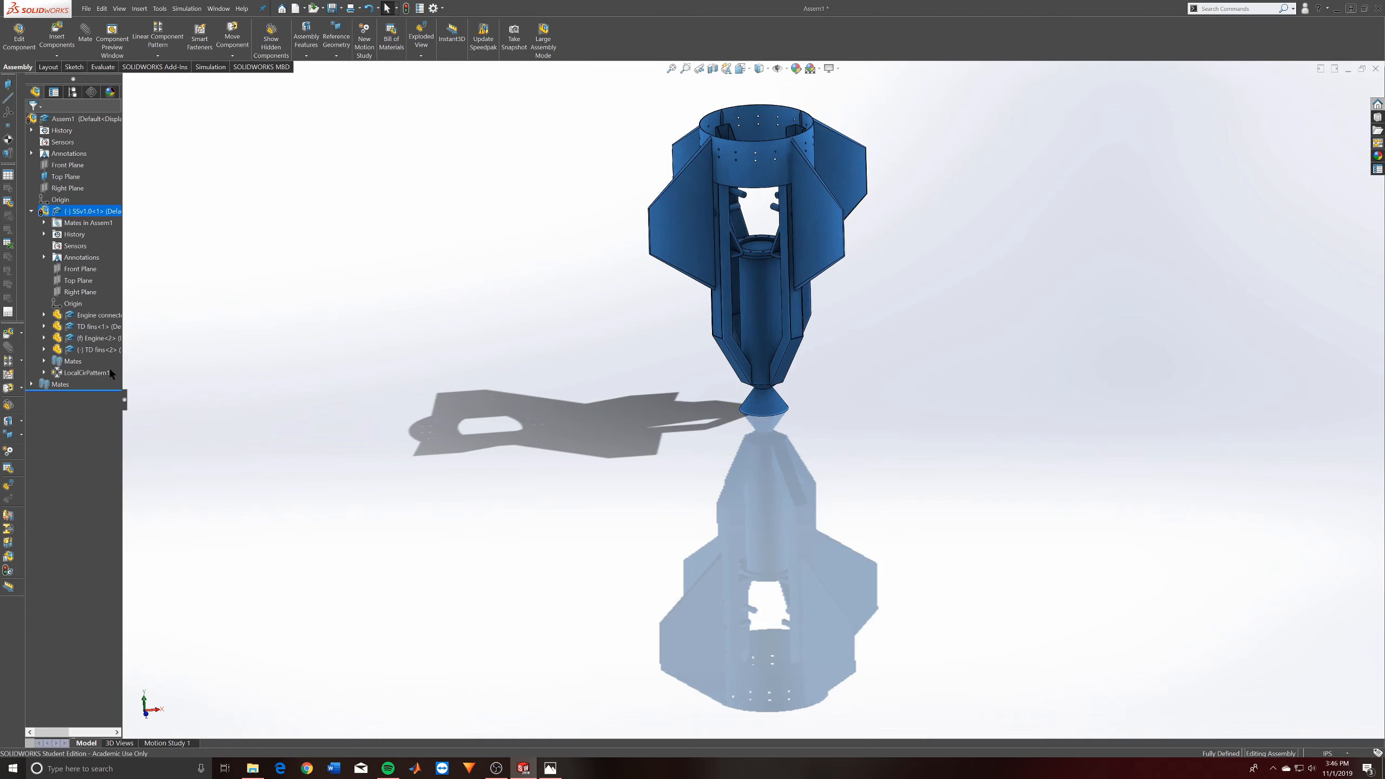
{"action": "left_click", "coordinate": [31, 211]}
{"action": "scroll", "coordinate": [827, 292], "scroll_direction": "up", "scroll_amount": 3}
{"action": "scroll", "coordinate": [714, 188], "scroll_direction": "down", "scroll_amount": 2}
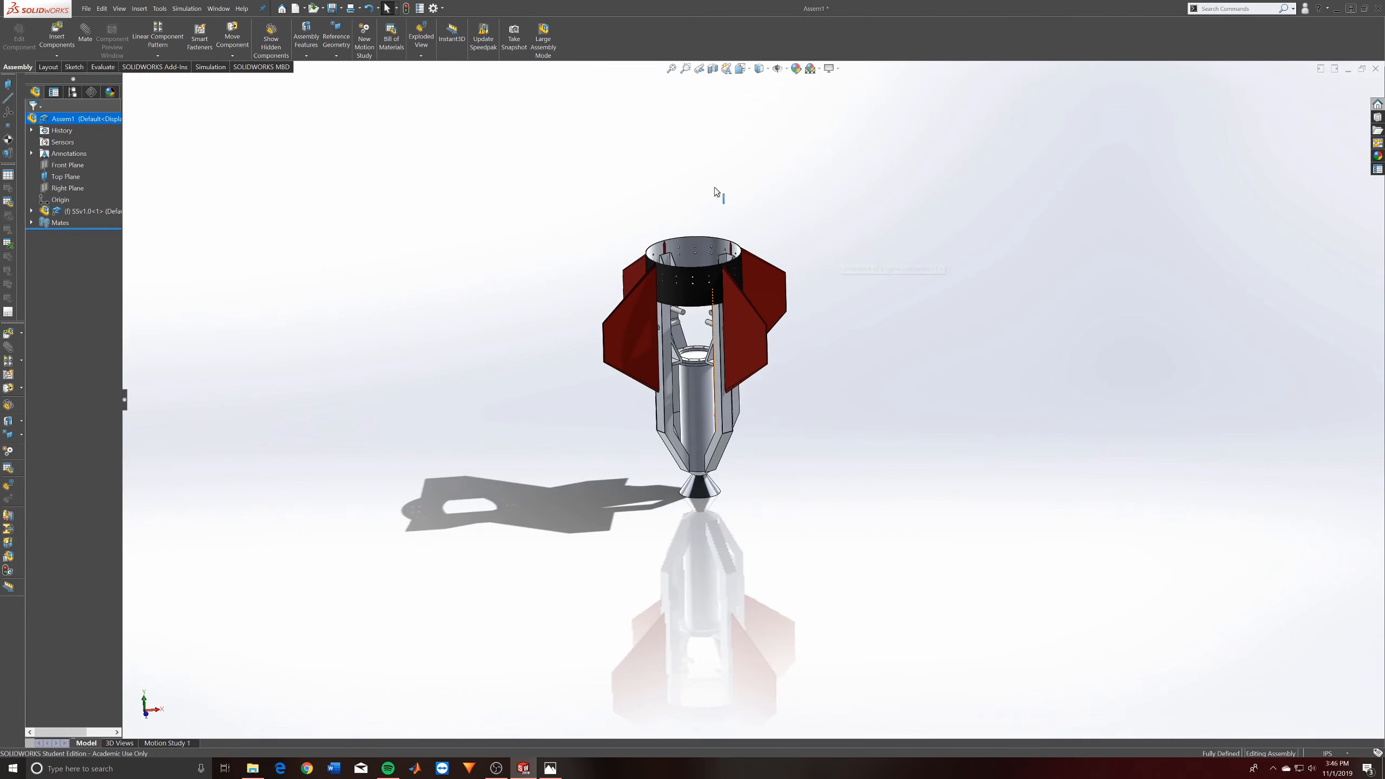
{"action": "scroll", "coordinate": [714, 188], "scroll_direction": "up", "scroll_amount": 1}
{"action": "scroll", "coordinate": [714, 187], "scroll_direction": "down", "scroll_amount": 1}
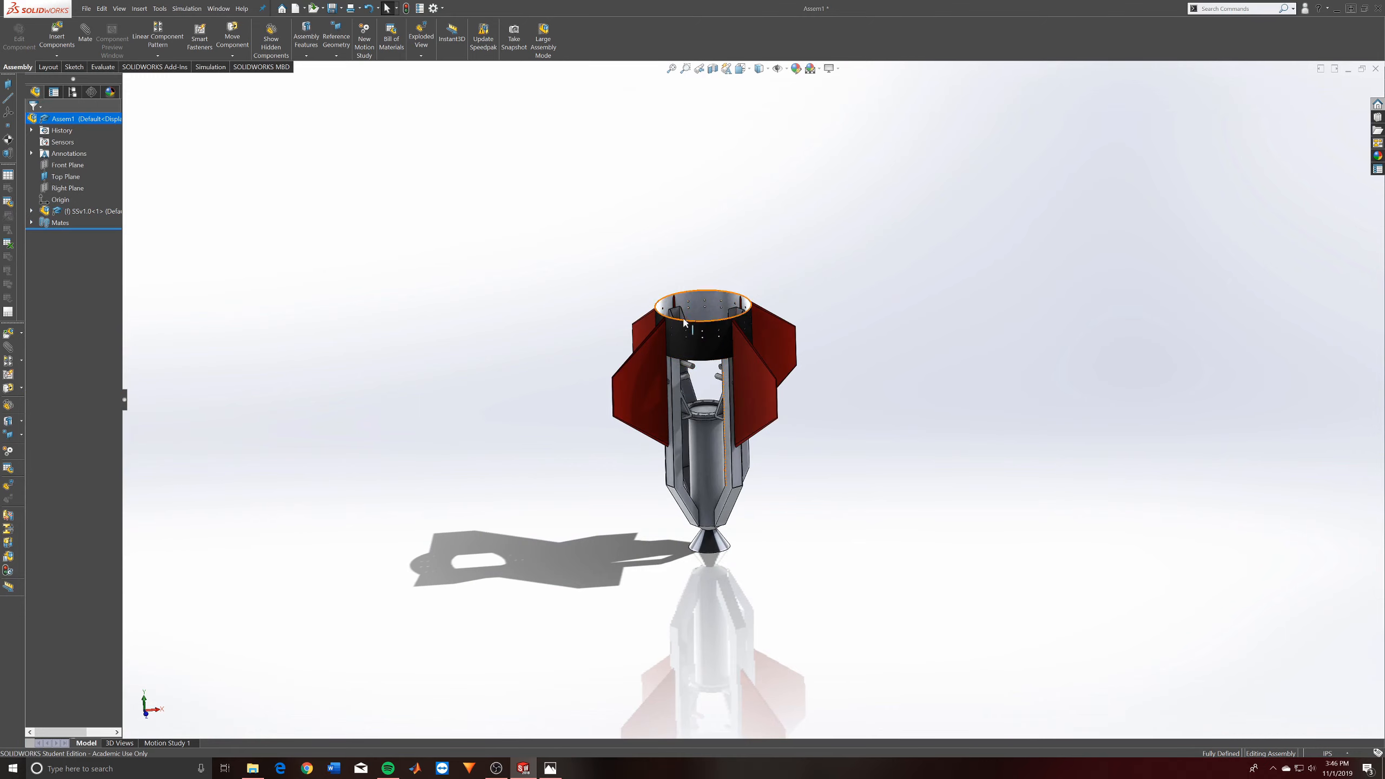
- Load the Flight JetA Tank, Flight Lox Tank and ST.Adapter.Collar.14 parts from the STv2.0 folder for insertion into the assembly
{"action": "left_click", "coordinate": [57, 36]}
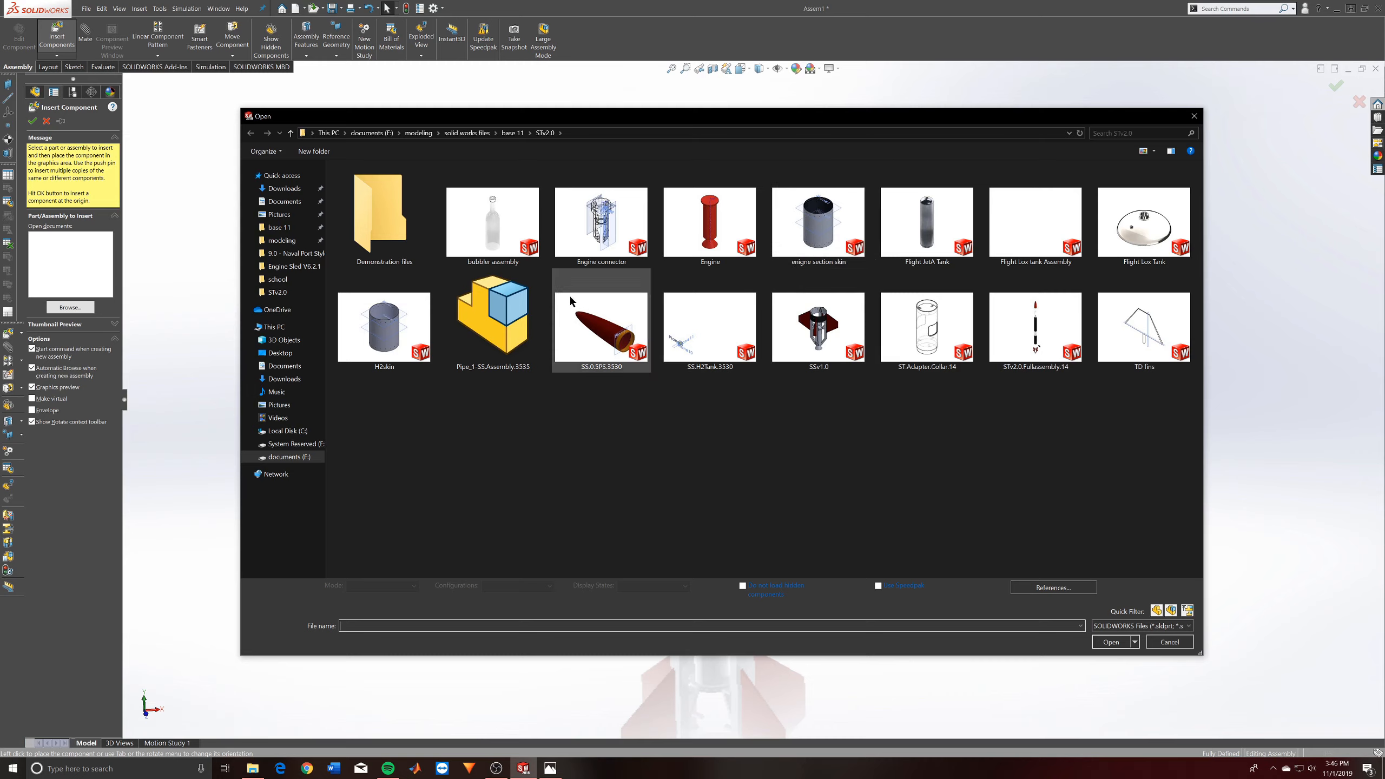
{"action": "left_click", "coordinate": [949, 236]}
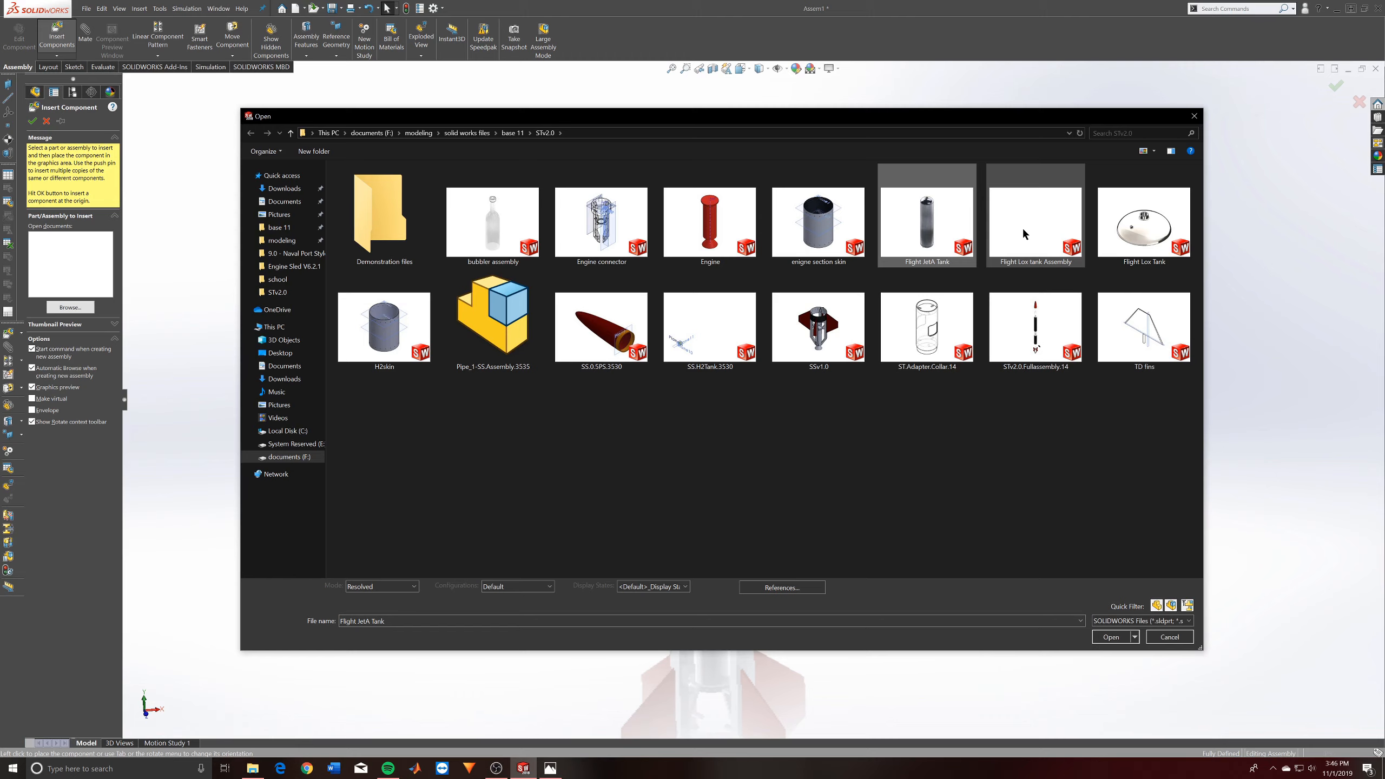
{"action": "left_click", "coordinate": [1139, 223], "text": "ctrl"}
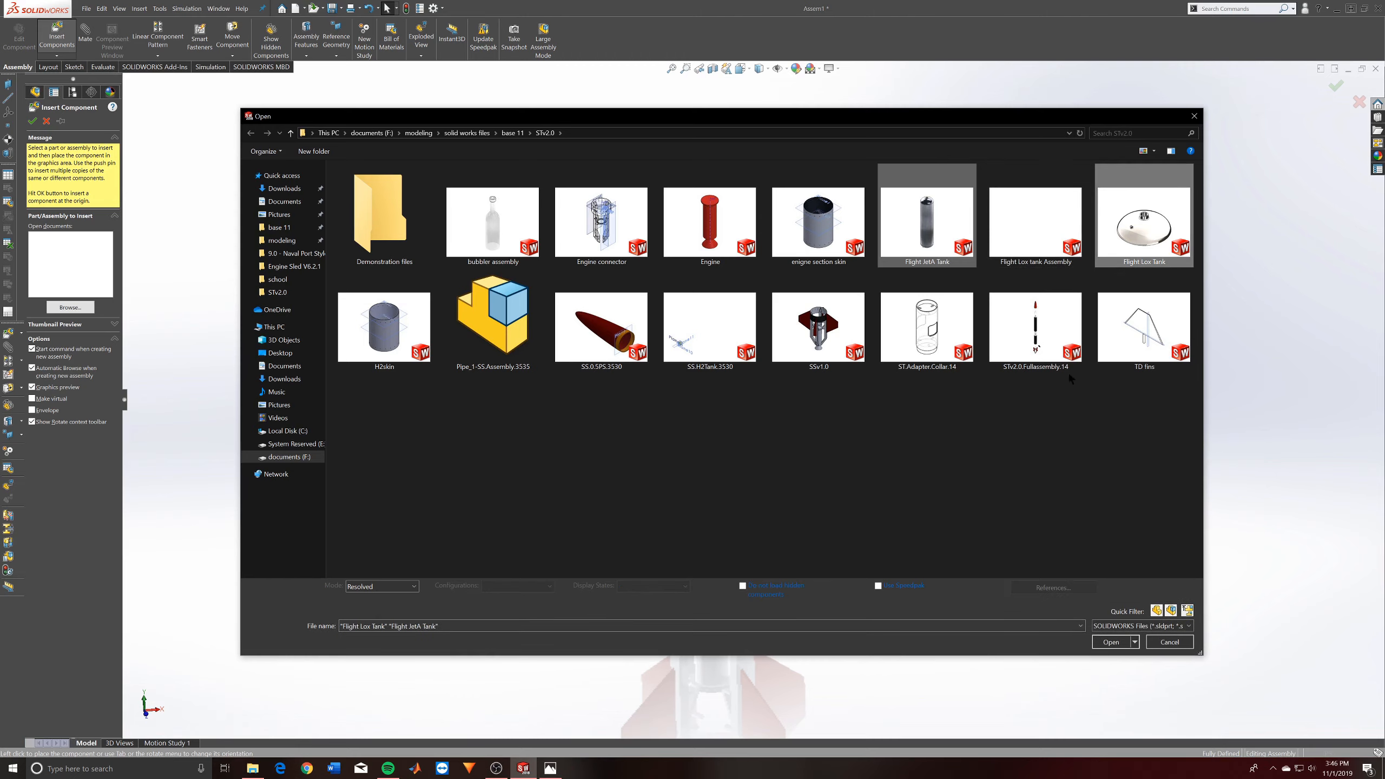
{"action": "left_click", "coordinate": [929, 334], "text": "ctrl"}
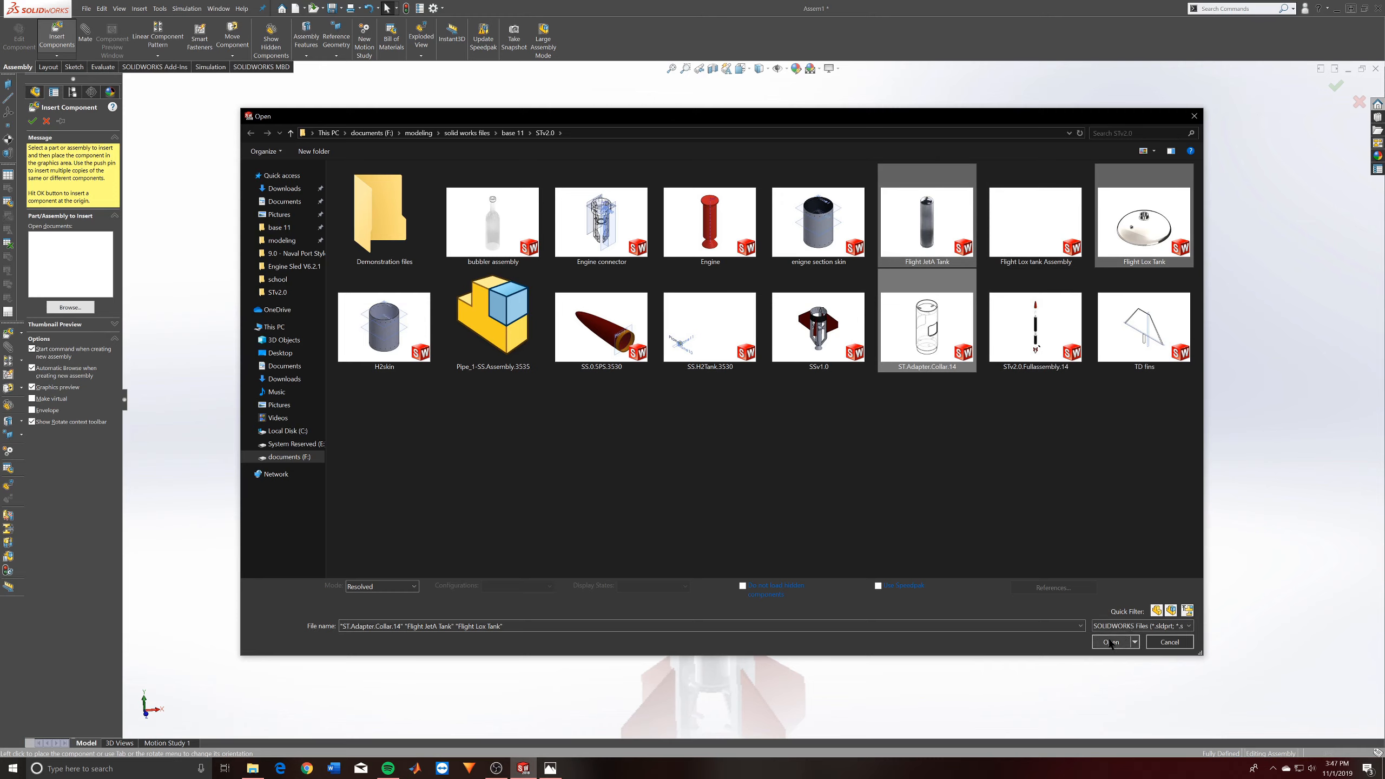
{"action": "left_click", "coordinate": [1109, 642]}
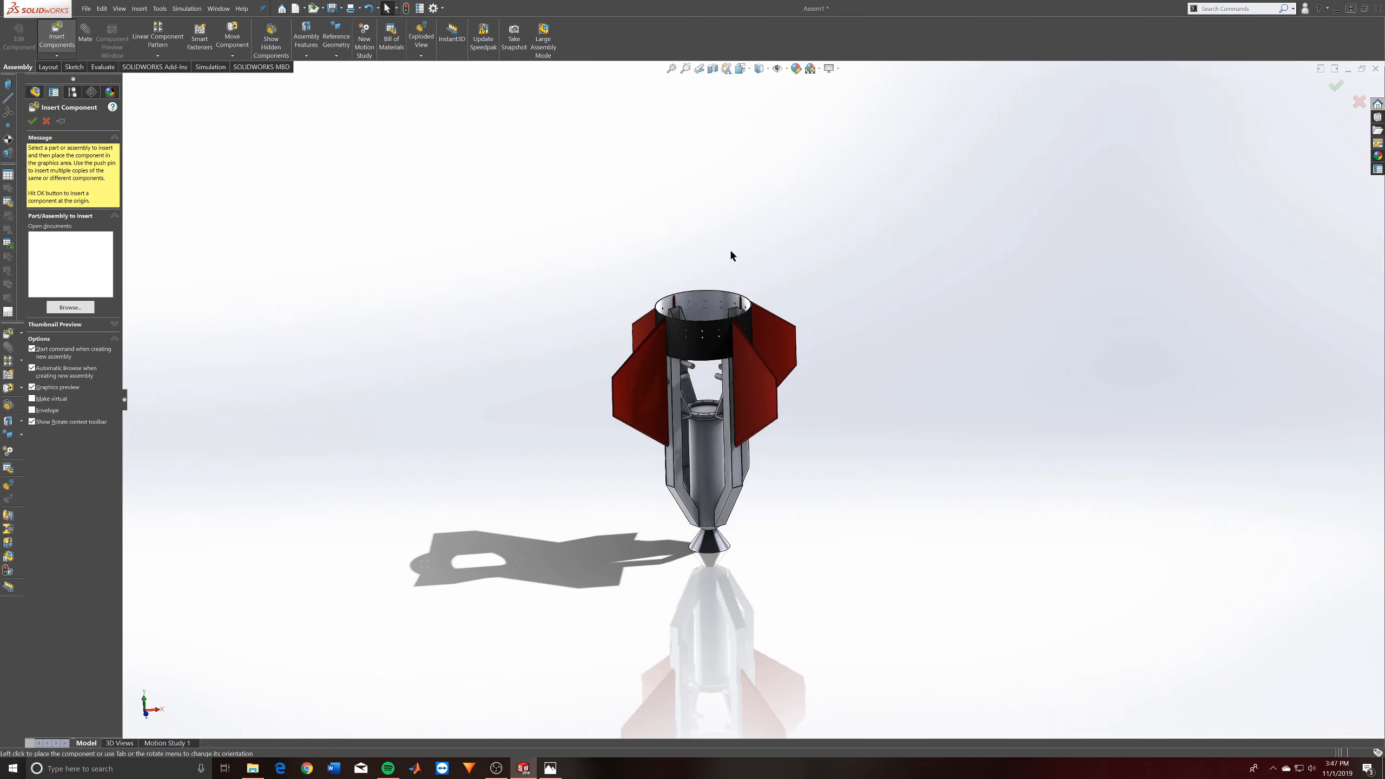
- Place the Flight JetA Tank above the engine section using its flange configuration
{"action": "scroll", "coordinate": [732, 252], "scroll_direction": "up", "scroll_amount": 4}
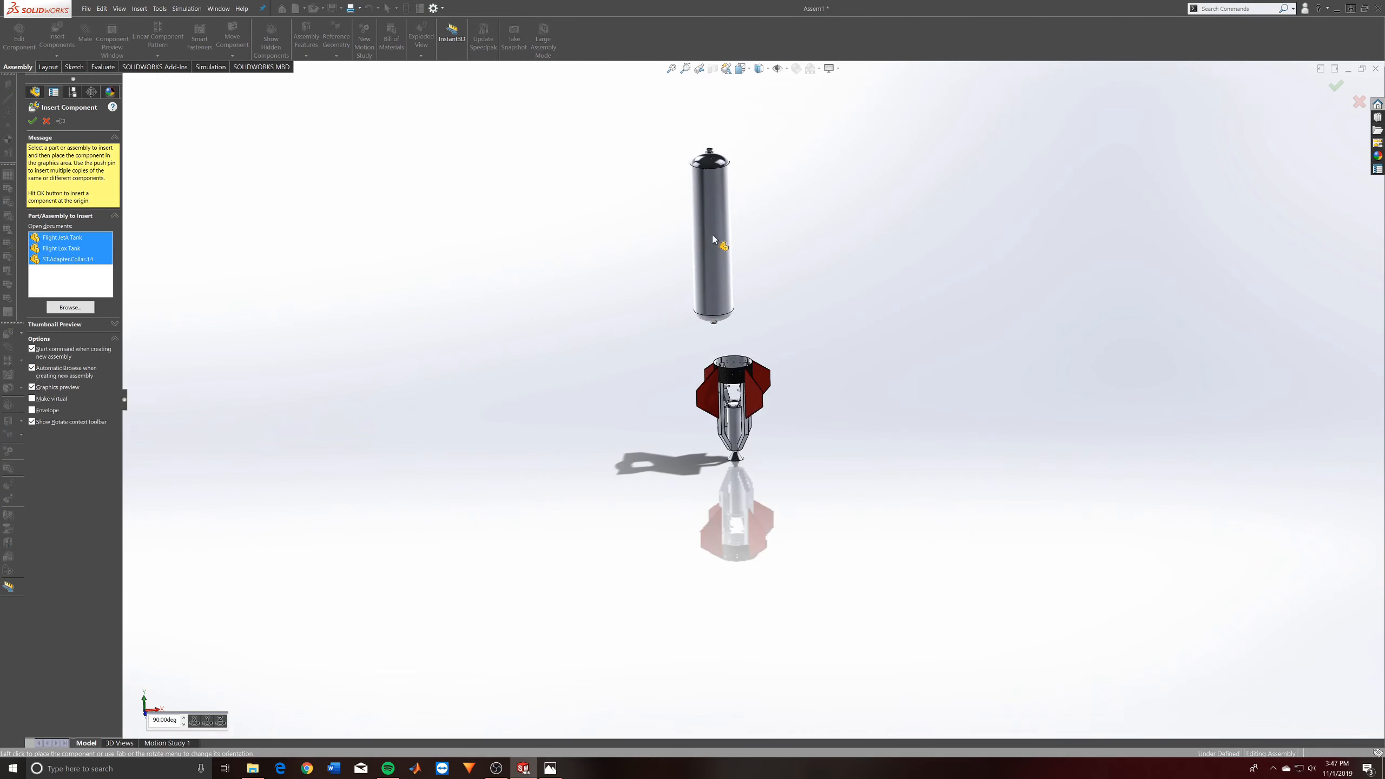
{"action": "left_click", "coordinate": [732, 253]}
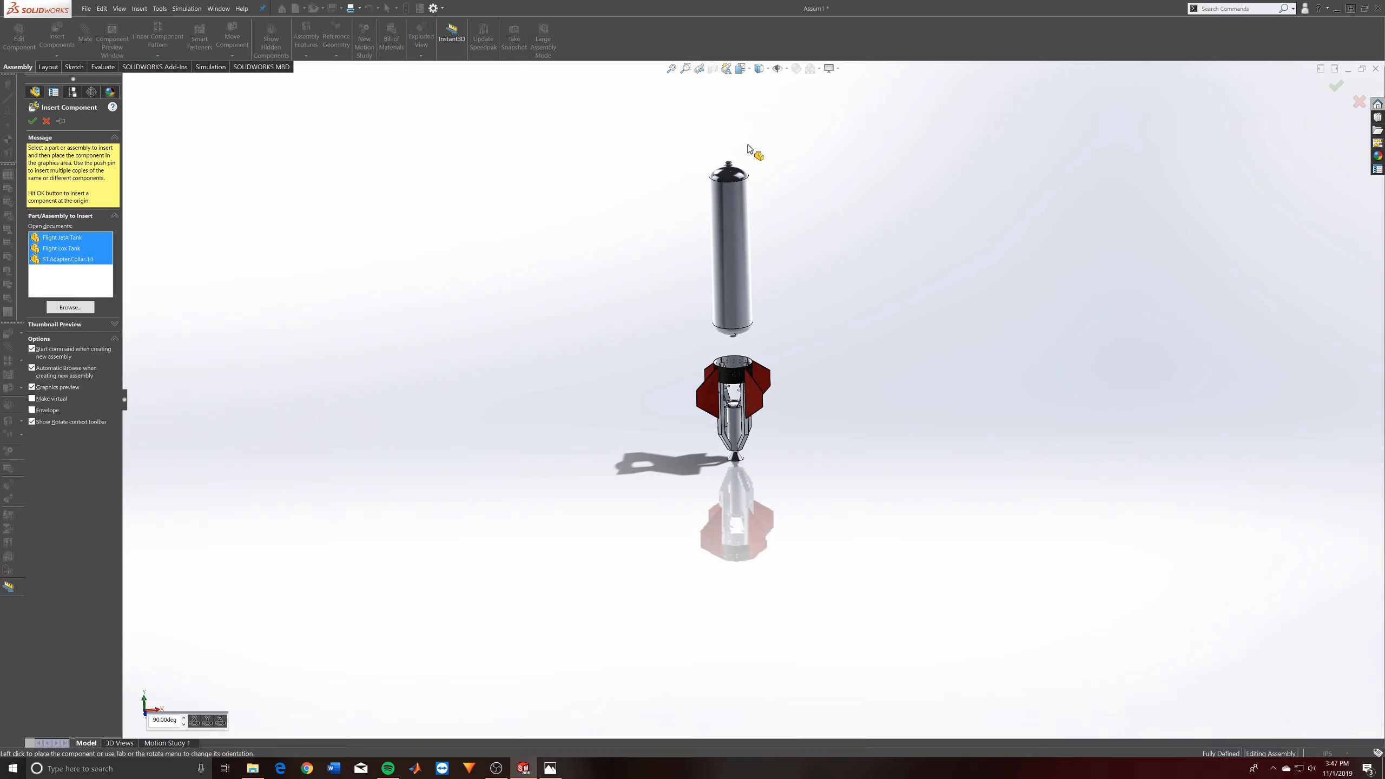
{"action": "scroll", "coordinate": [746, 142], "scroll_direction": "up", "scroll_amount": 3}
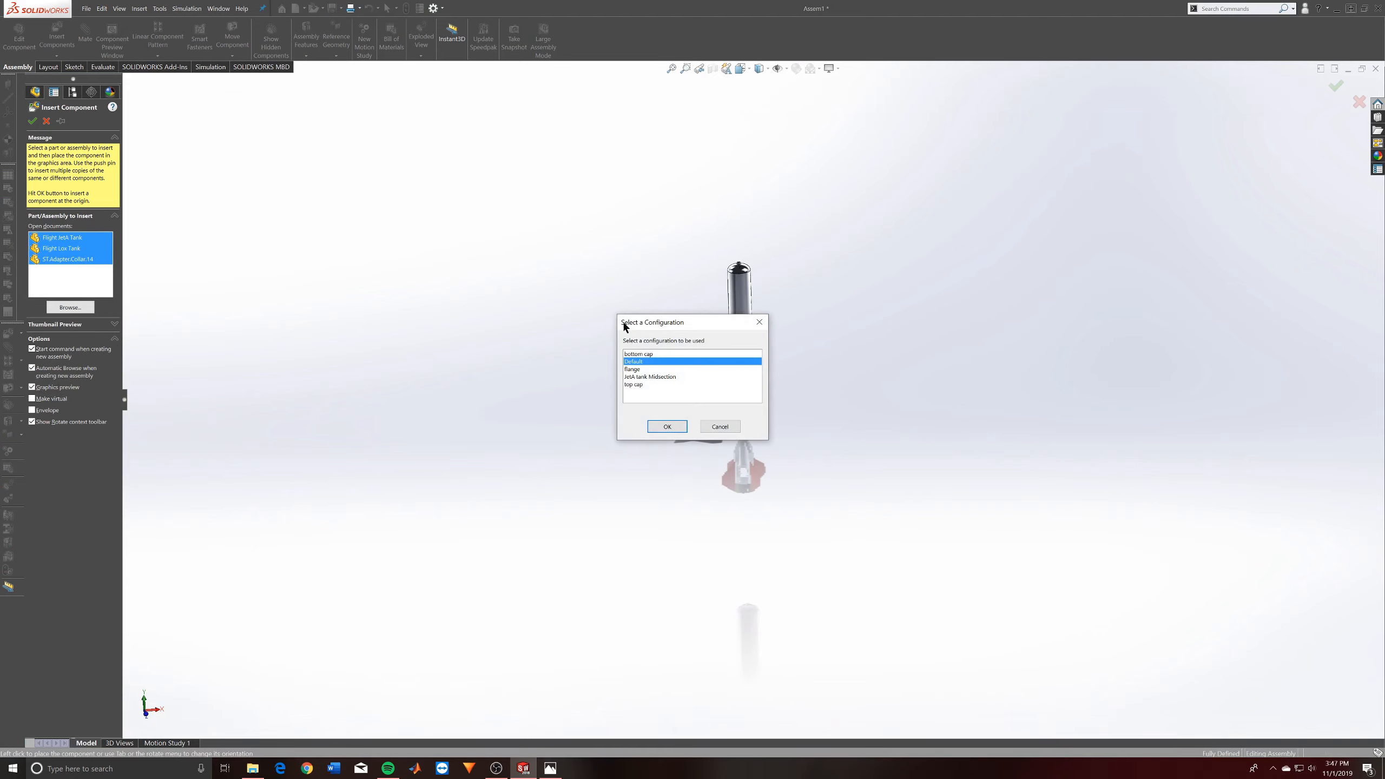
{"action": "double_click", "coordinate": [634, 377]}
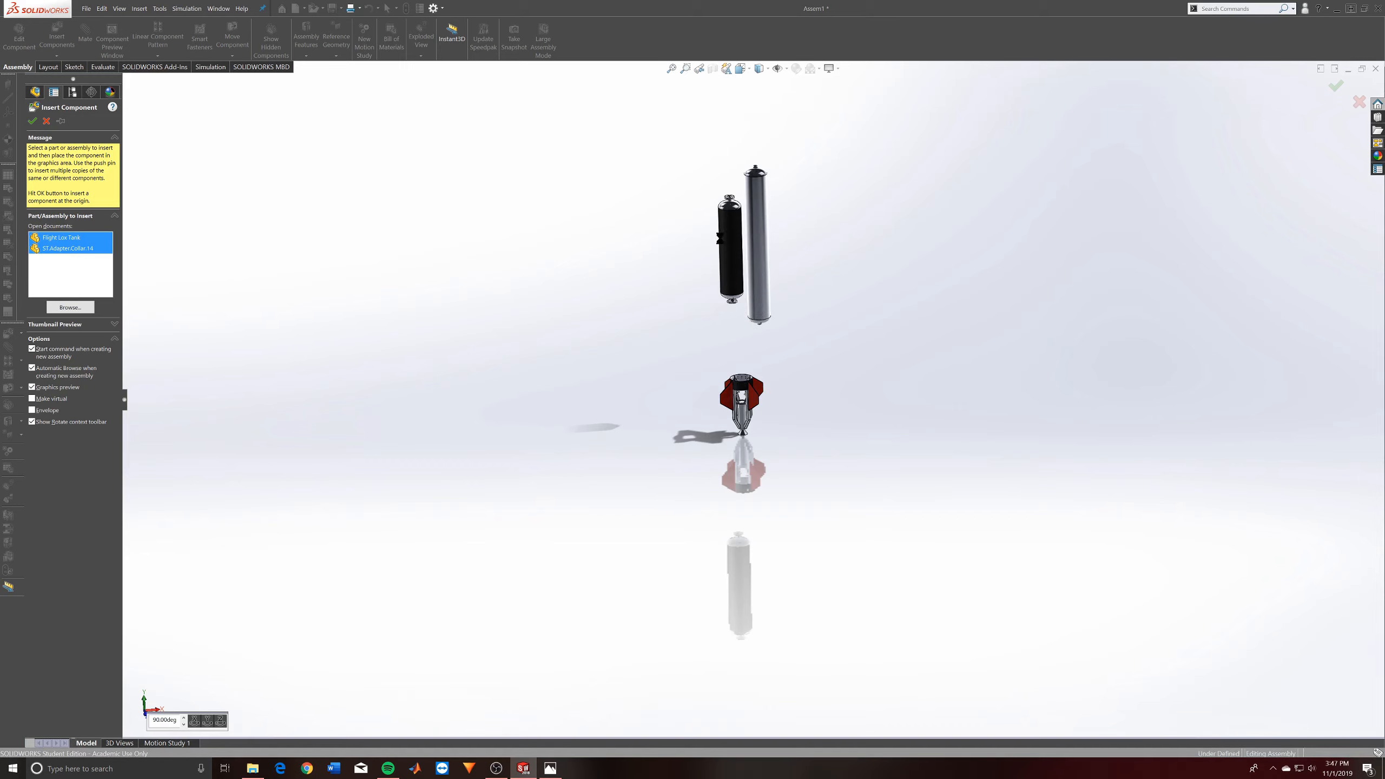
- Place the Flight Lox Tank above the JetA tank using its flange configuration
{"action": "scroll", "coordinate": [758, 245], "scroll_direction": "down", "scroll_amount": 5}
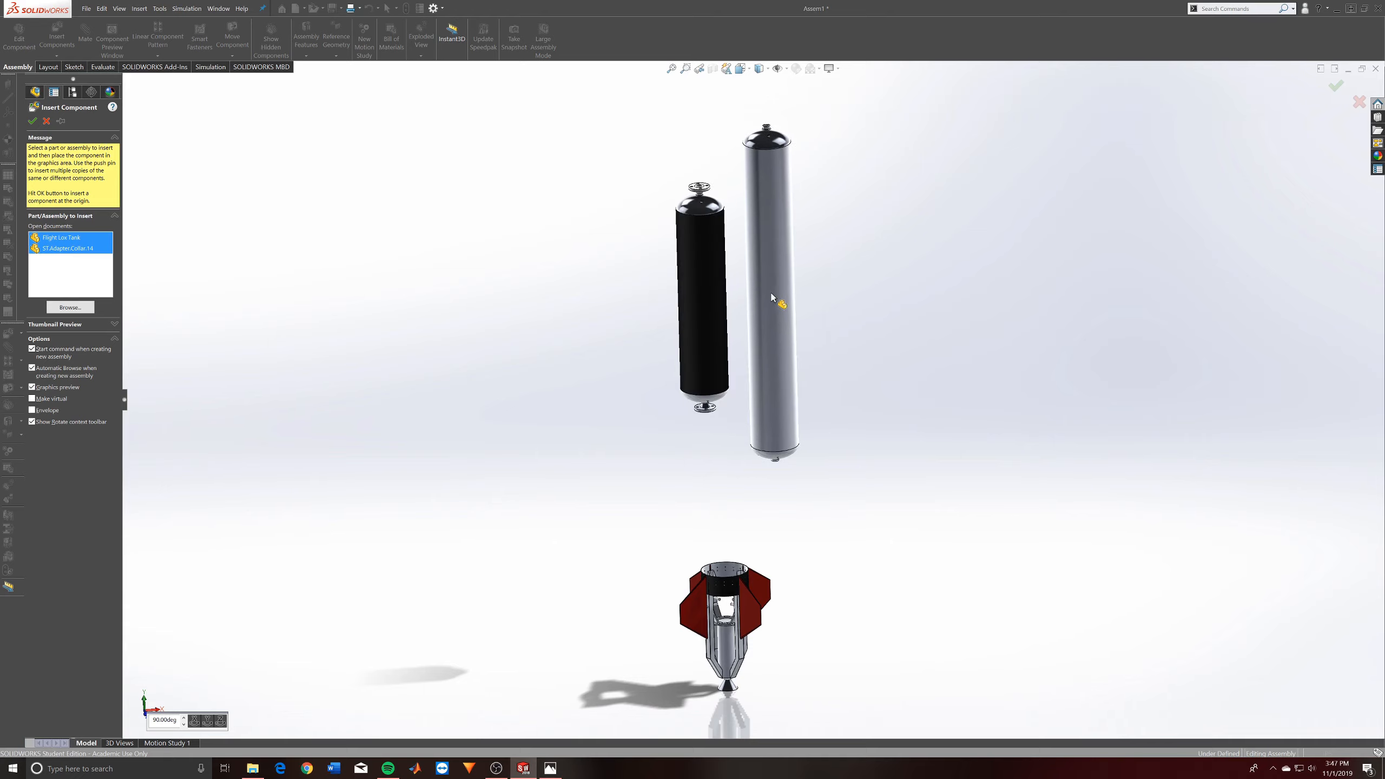
{"action": "scroll", "coordinate": [785, 327], "scroll_direction": "up", "scroll_amount": 4}
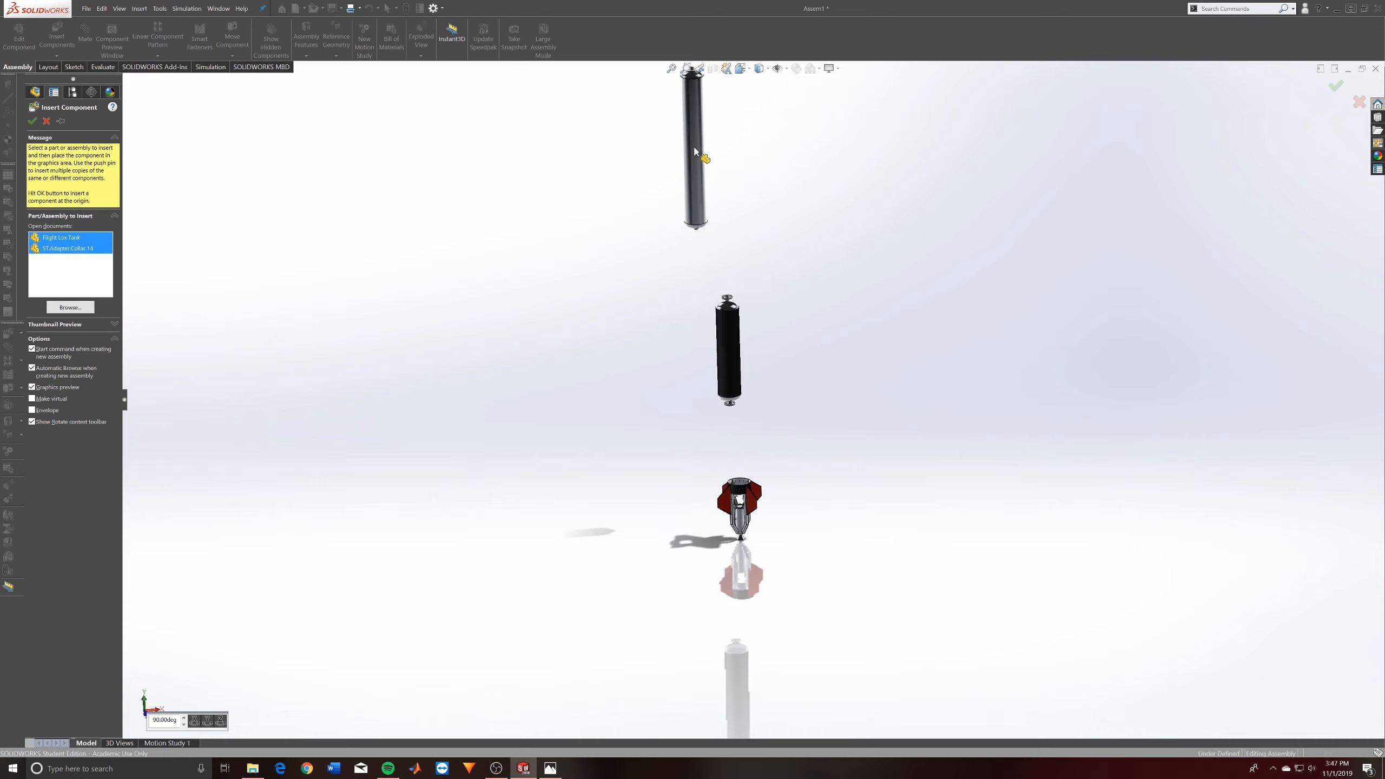
{"action": "left_click", "coordinate": [733, 174]}
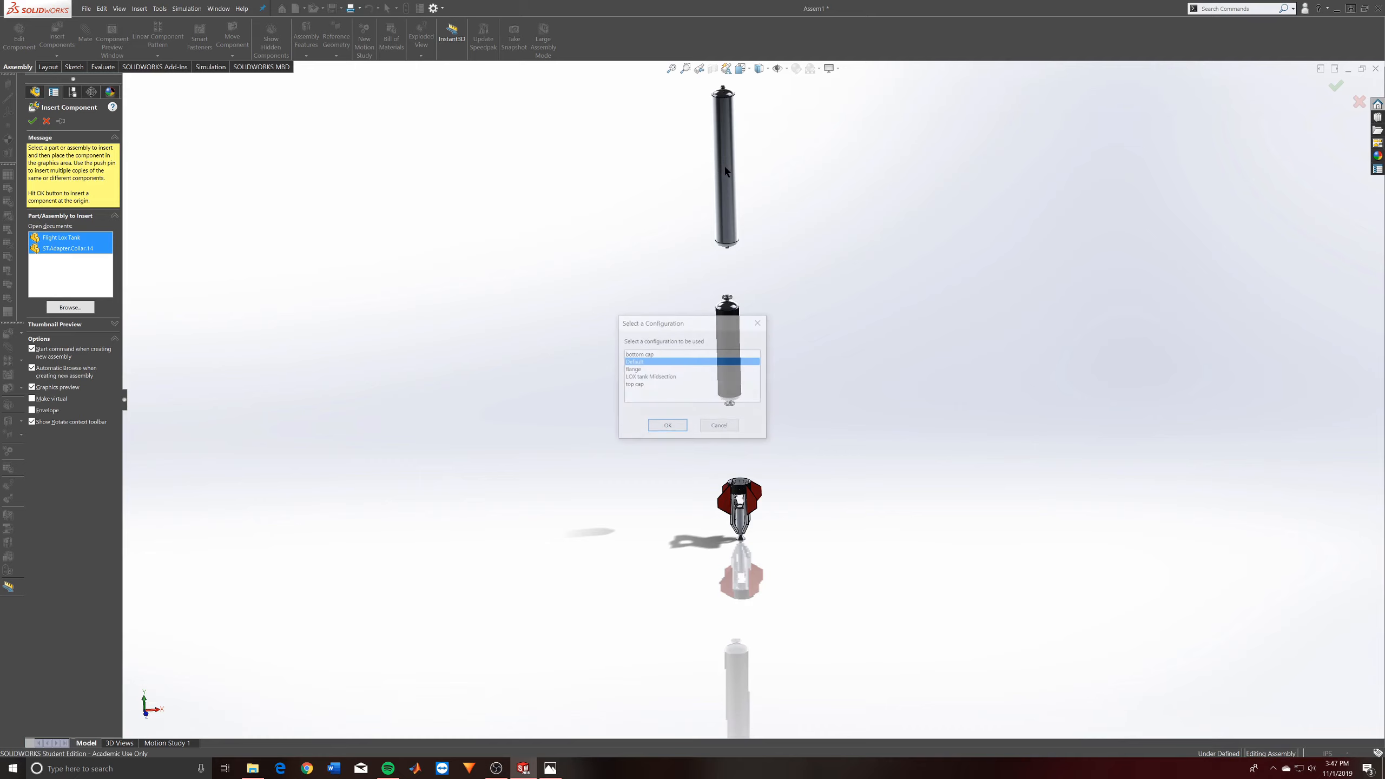
{"action": "left_click", "coordinate": [643, 371]}
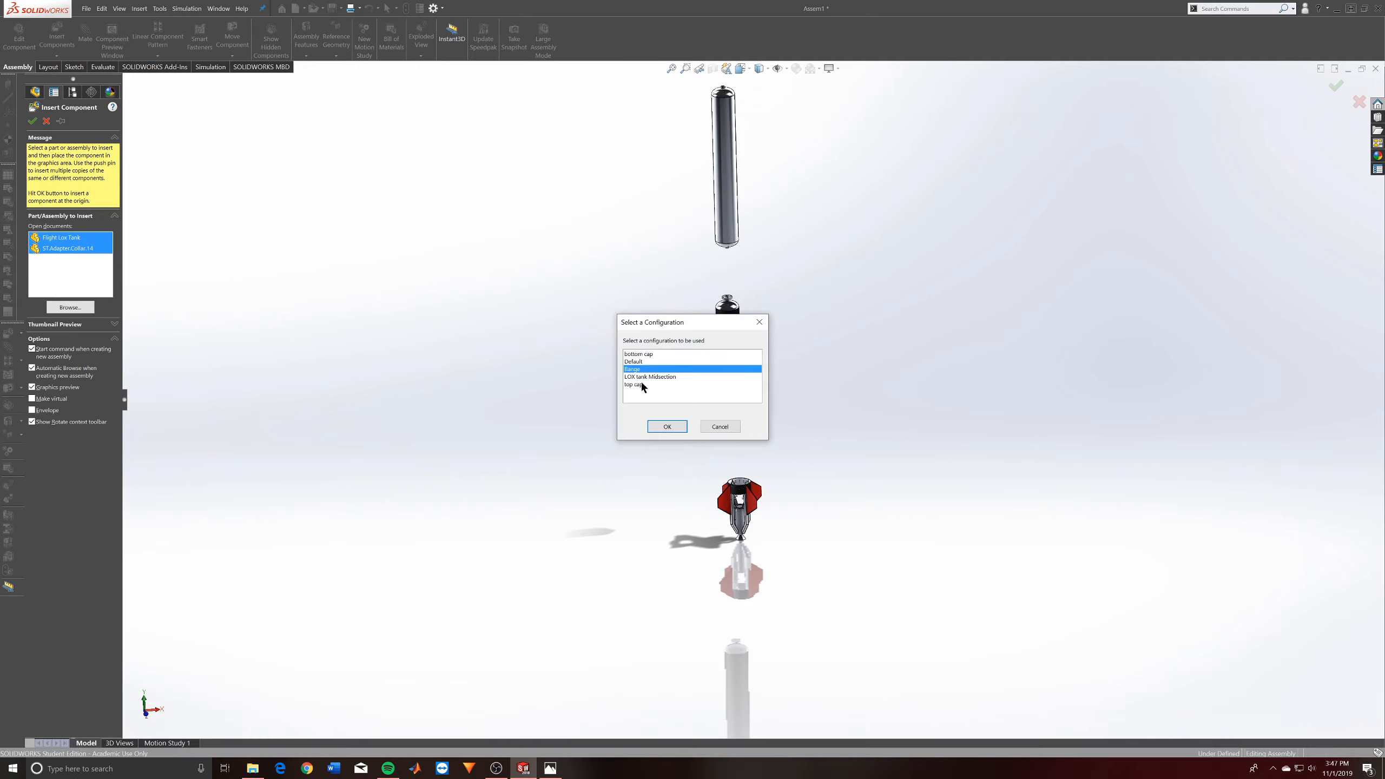
{"action": "left_click", "coordinate": [667, 426]}
- Place the ST.Adapter.Collar.14 part above the Lox tank using its Default configuration
{"action": "scroll", "coordinate": [774, 238], "scroll_direction": "up", "scroll_amount": 2}
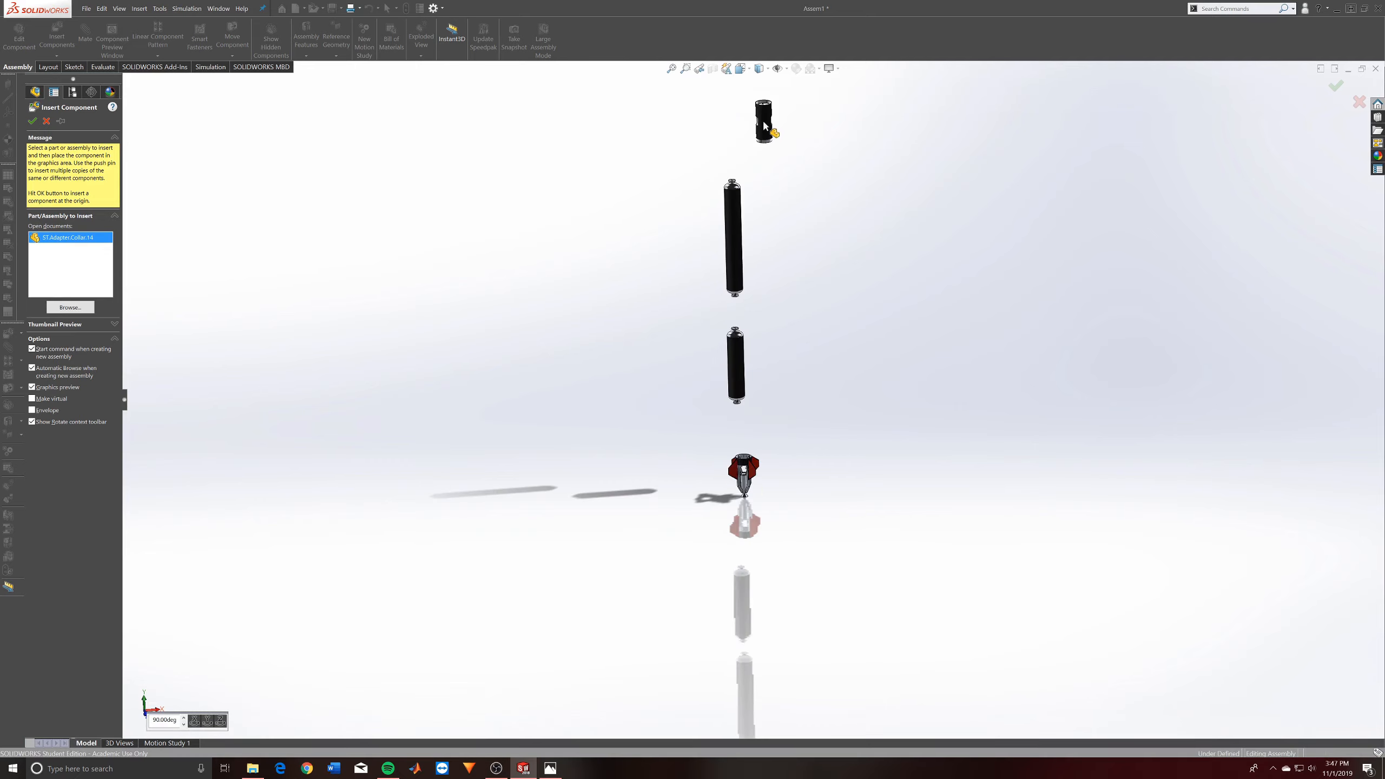
{"action": "scroll", "coordinate": [763, 239], "scroll_direction": "down", "scroll_amount": 1}
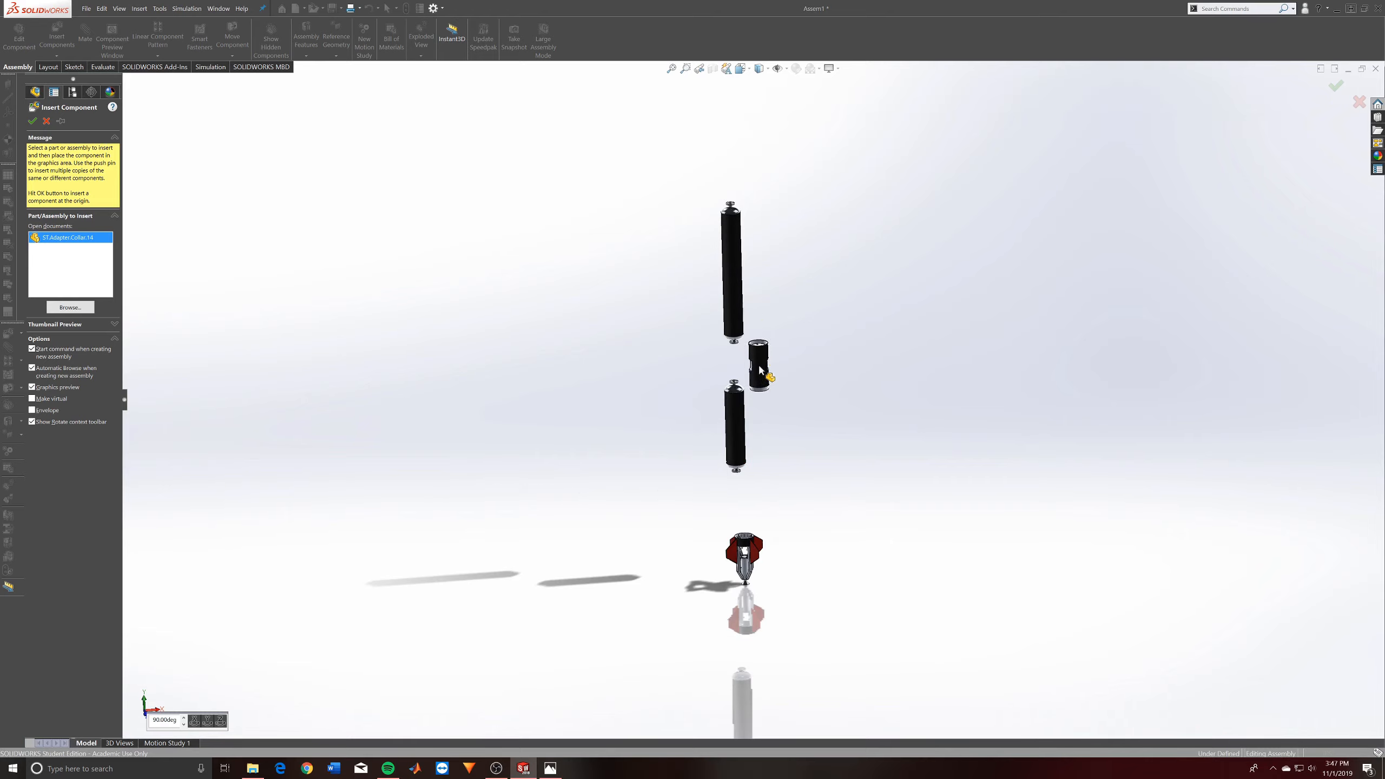
{"action": "middle_click_drag", "start_coordinate": [759, 371], "coordinate": [750, 298]}
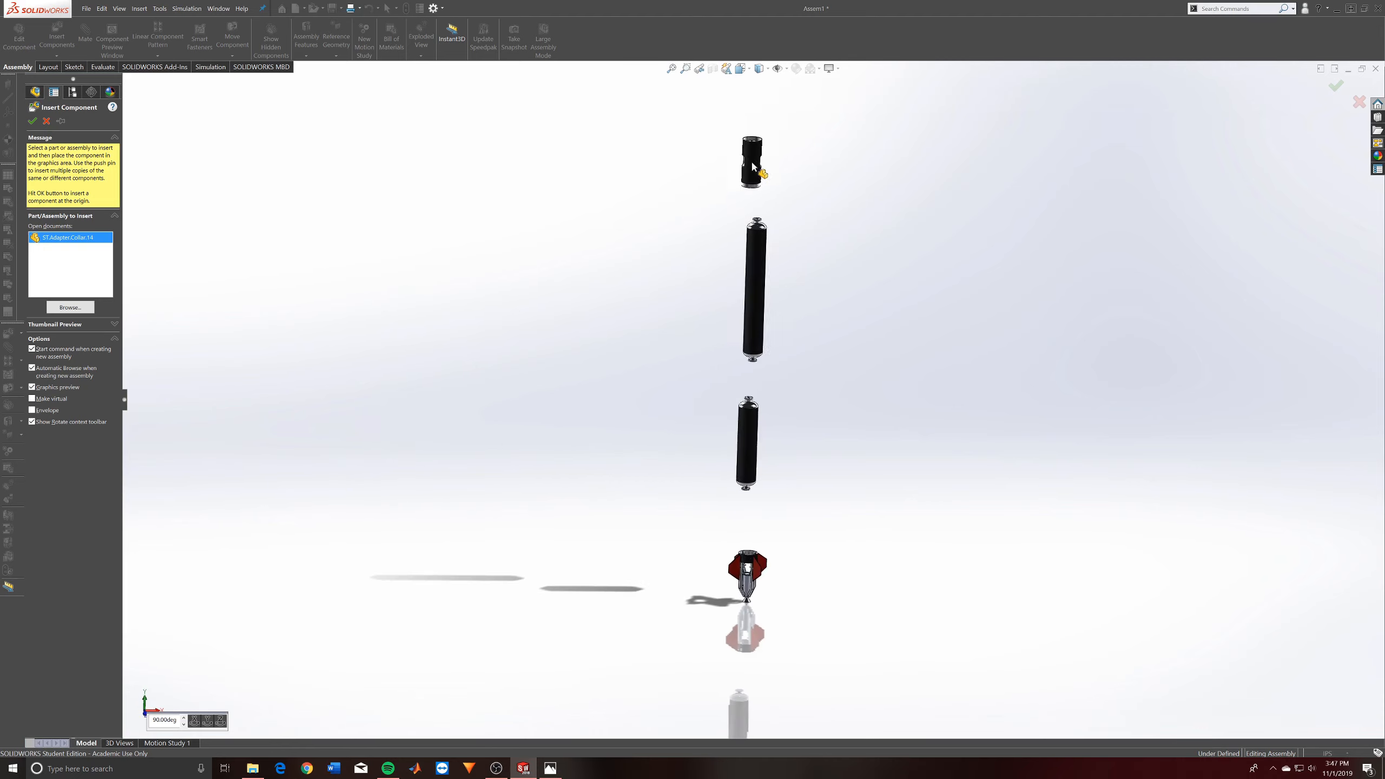
{"action": "left_click", "coordinate": [752, 166]}
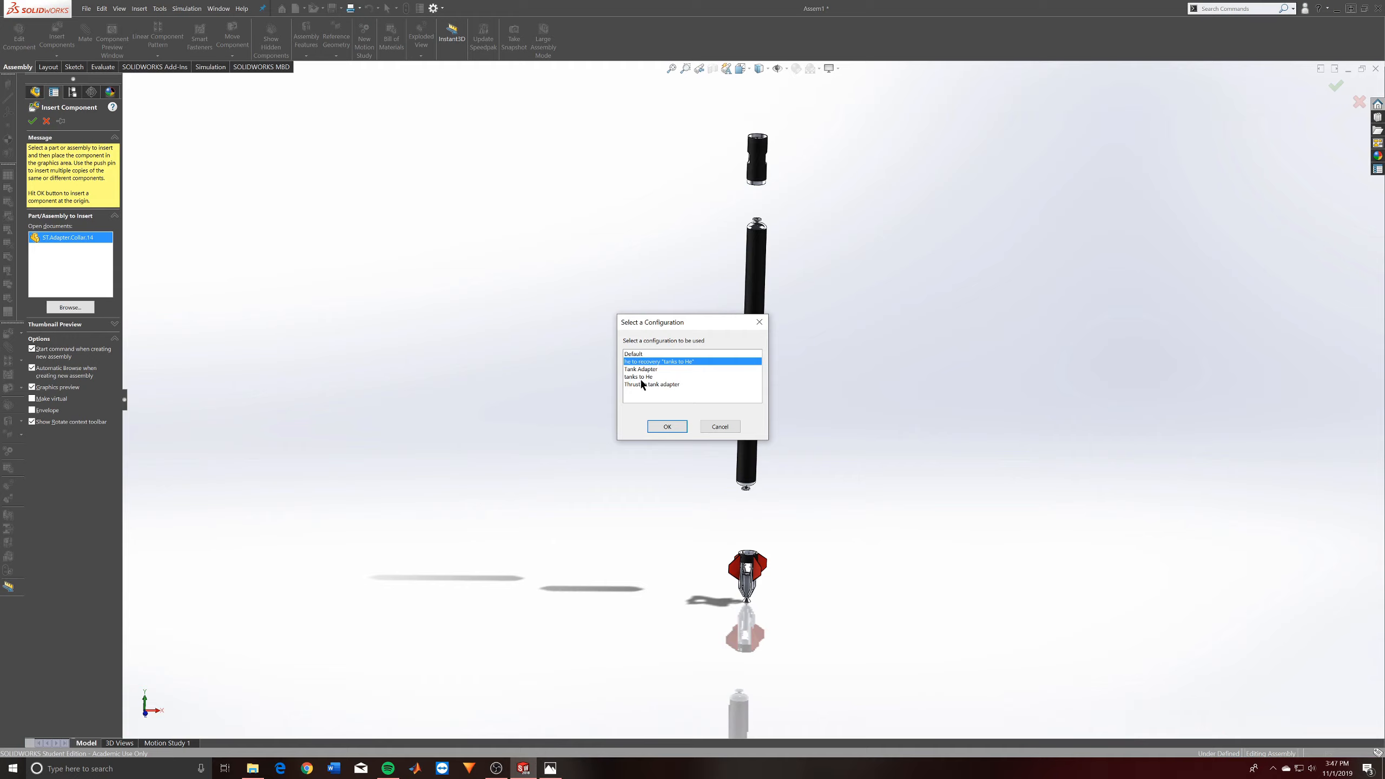
{"action": "left_click", "coordinate": [645, 355]}
{"action": "left_click", "coordinate": [663, 431]}
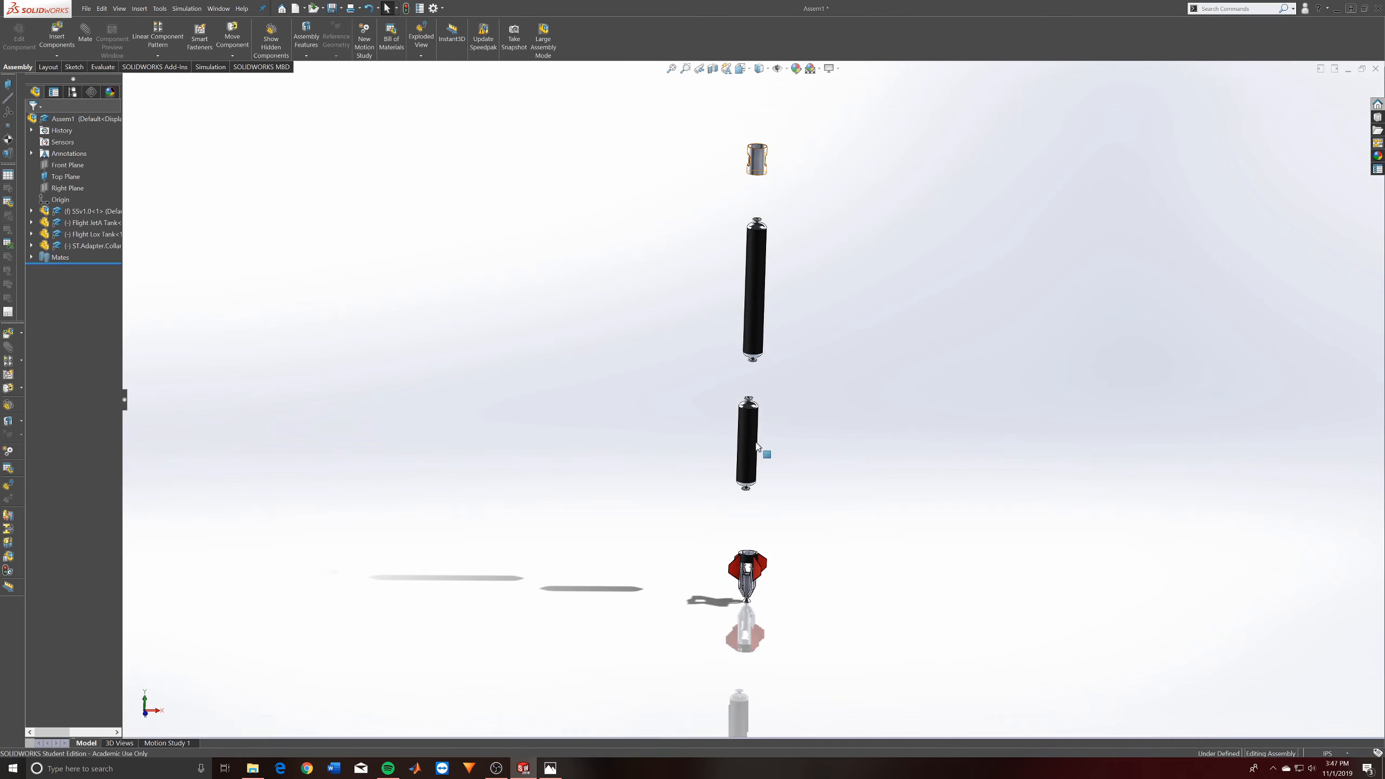
- Move the adapter collar down beside the gap between the two tanks
{"action": "left_click_drag", "start_coordinate": [760, 163], "coordinate": [713, 376]}
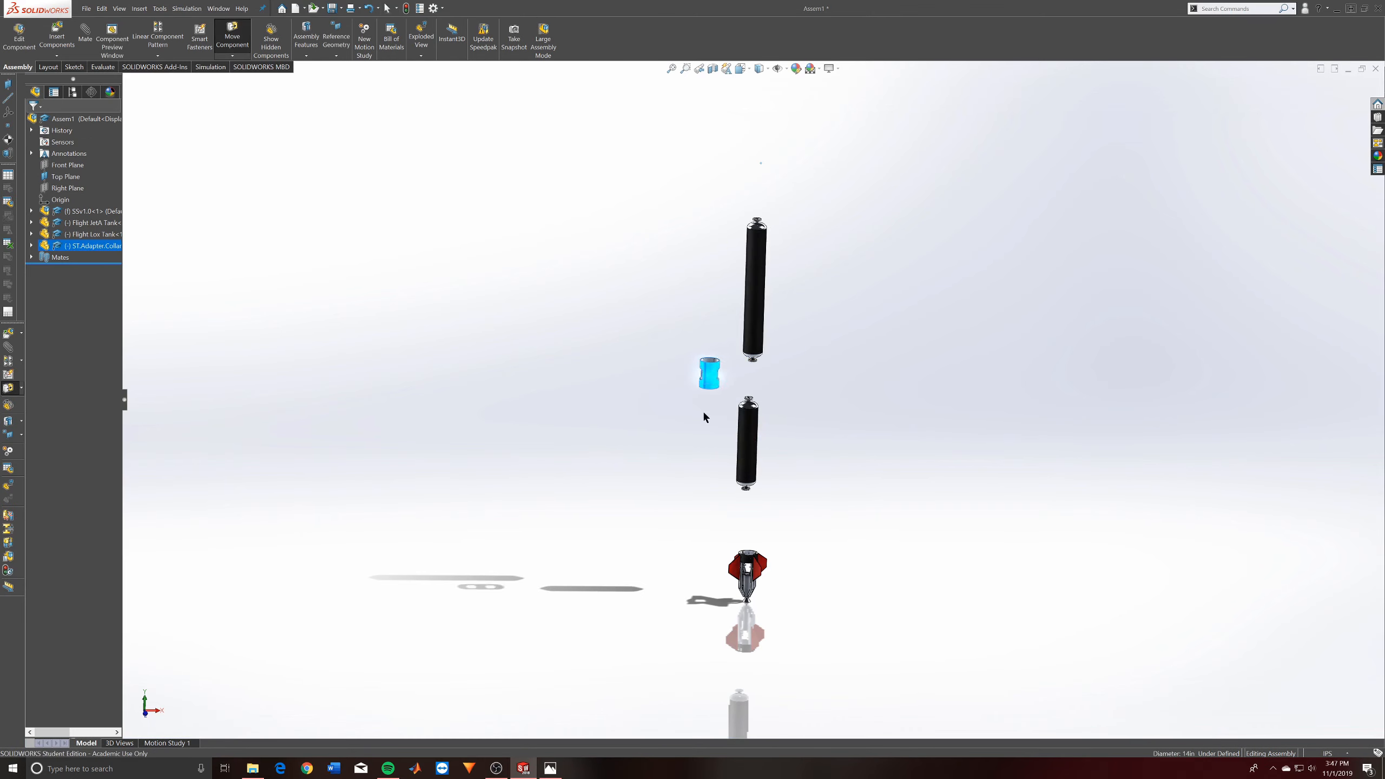
{"action": "scroll", "coordinate": [724, 392], "scroll_direction": "down", "scroll_amount": 3}
{"action": "left_click", "coordinate": [724, 374]}
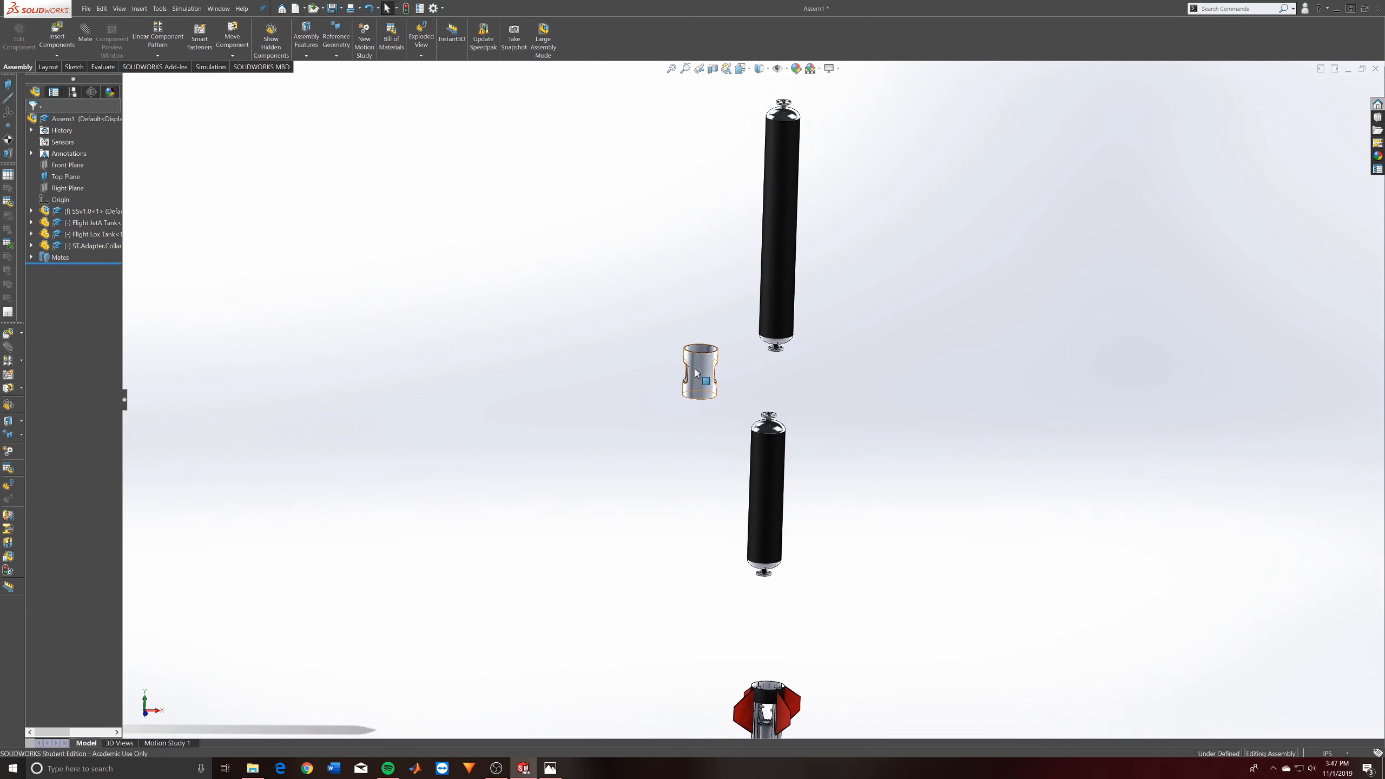
- Change the adapter collar's configuration to Tank Adapter
{"action": "left_click", "coordinate": [697, 373]}
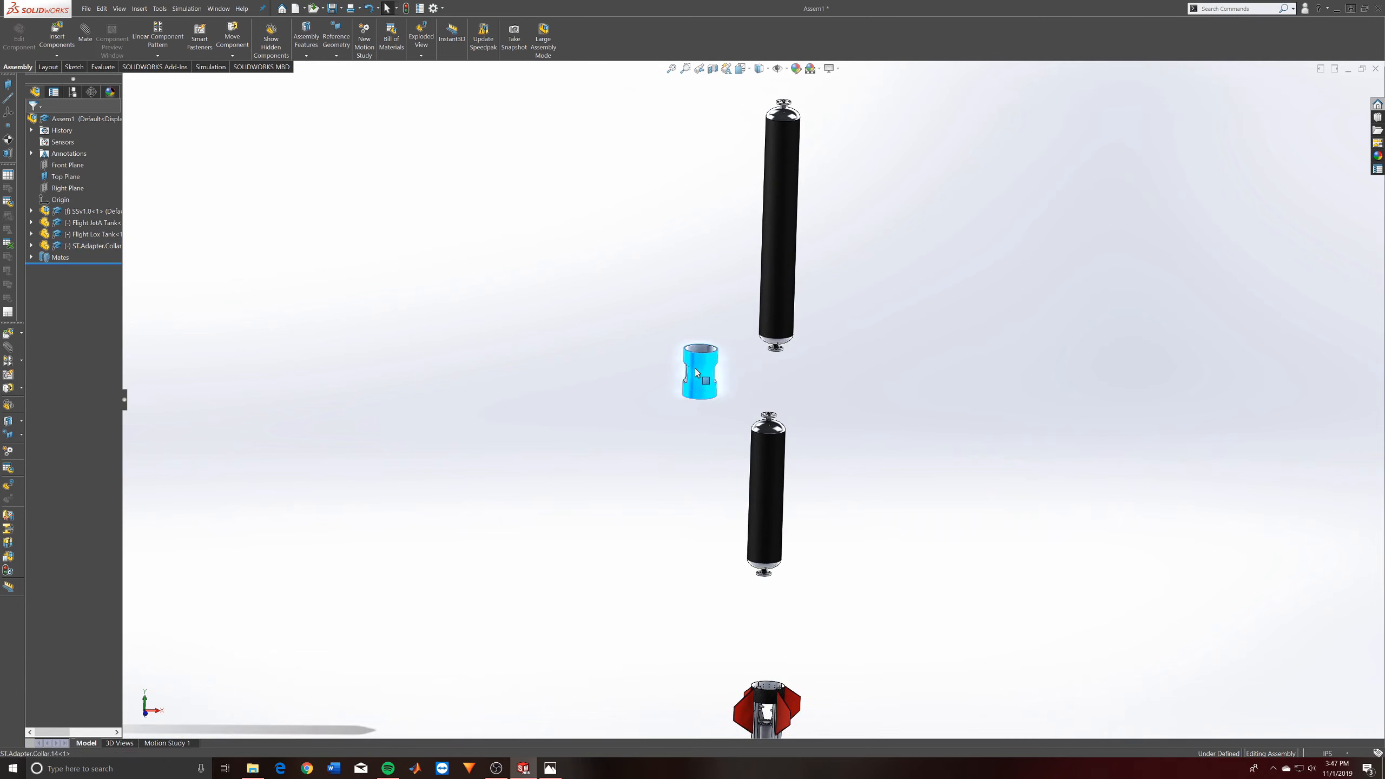
{"action": "right_click", "coordinate": [696, 373]}
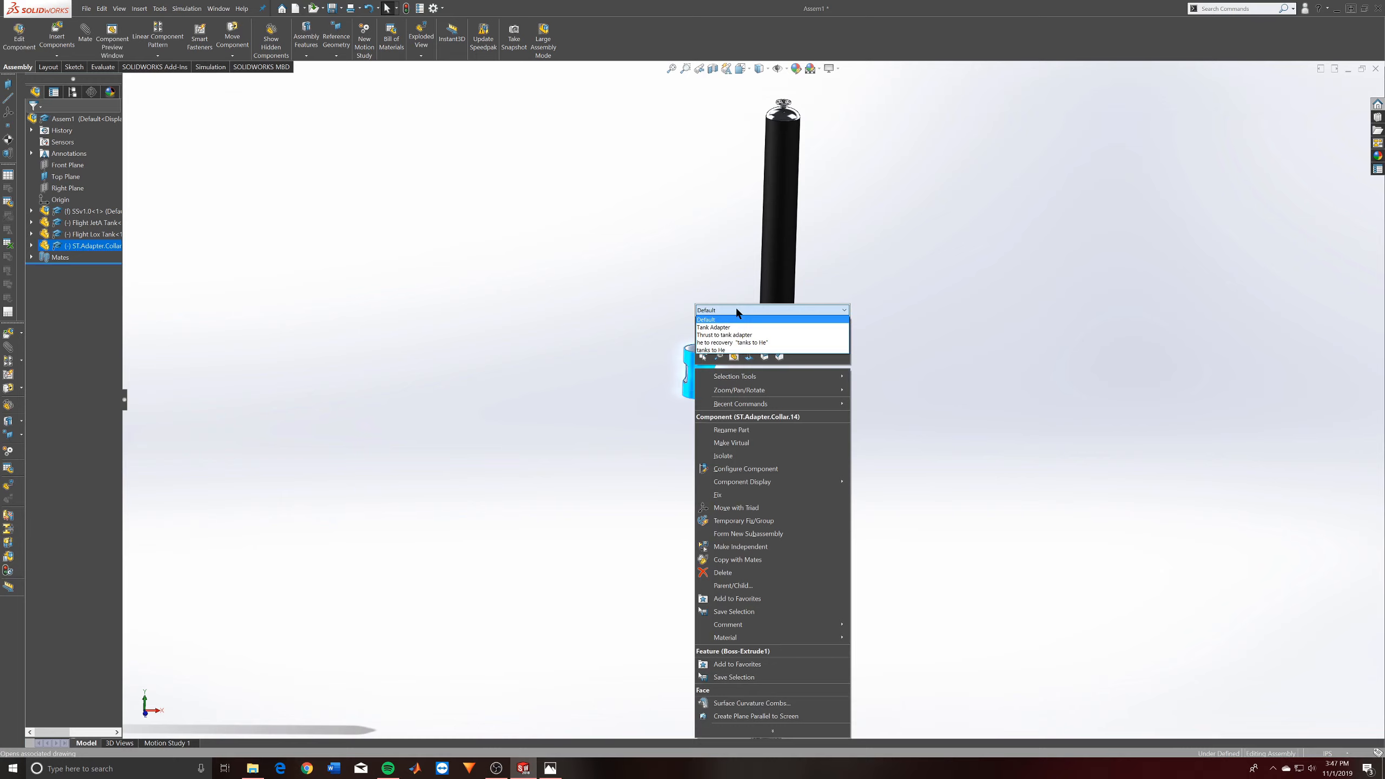
{"action": "left_click", "coordinate": [674, 352]}
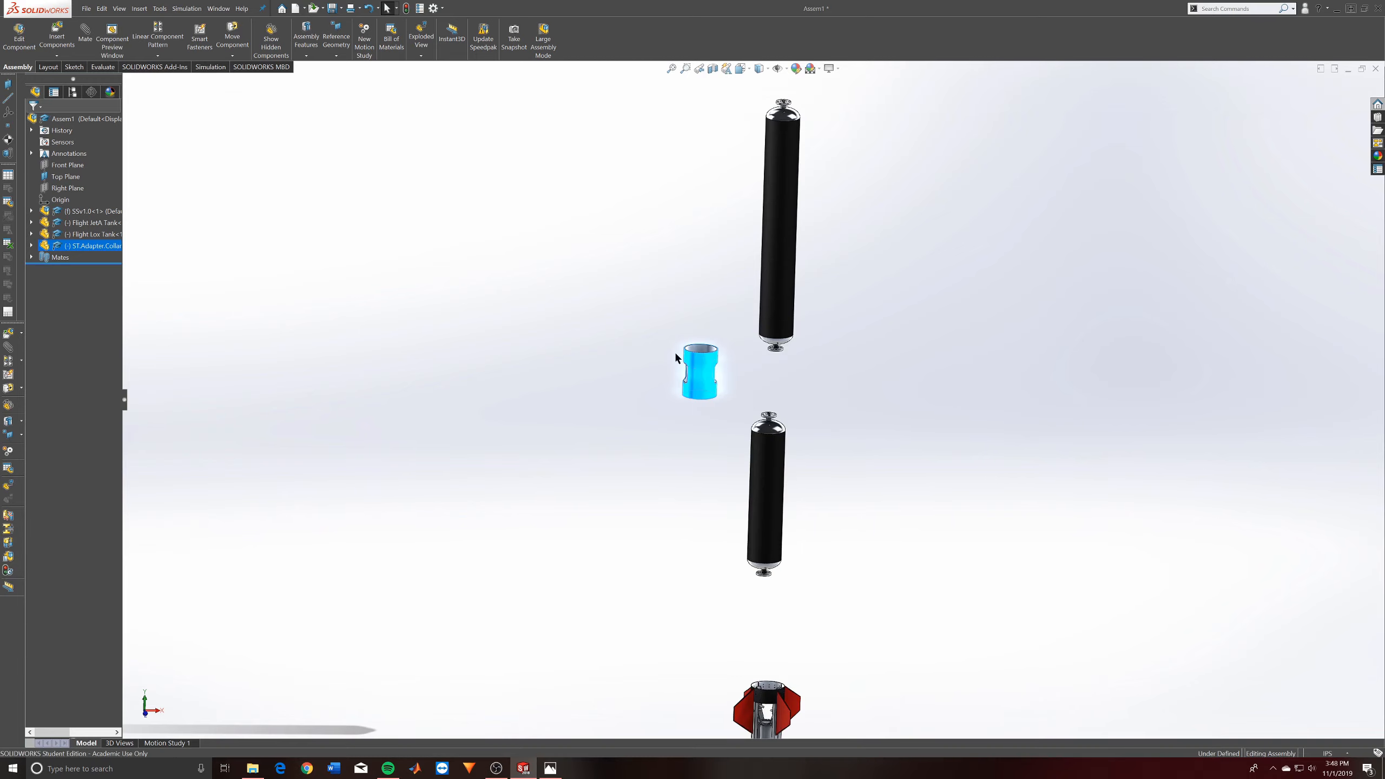
{"action": "right_click", "coordinate": [703, 364]}
{"action": "left_click", "coordinate": [769, 307]}
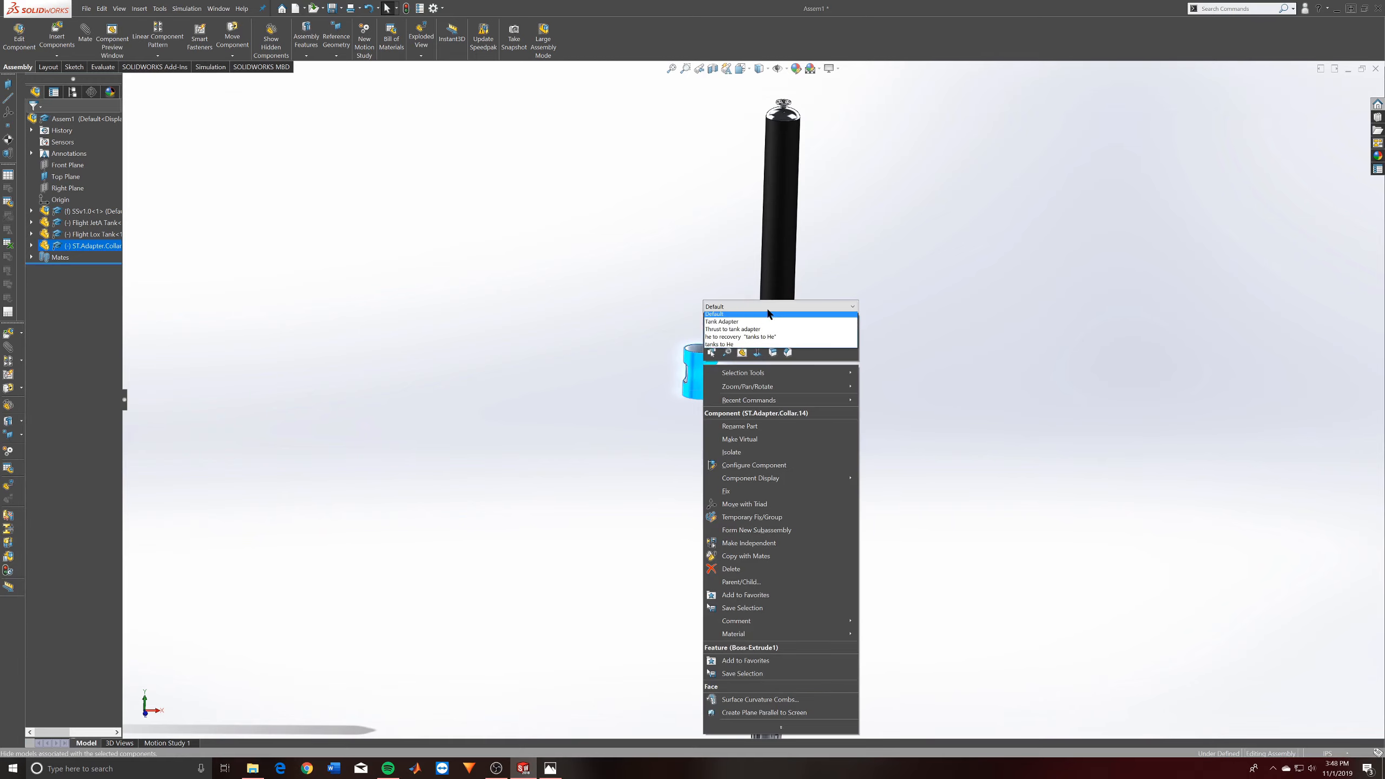
{"action": "left_click", "coordinate": [767, 309]}
{"action": "left_click", "coordinate": [767, 309]}
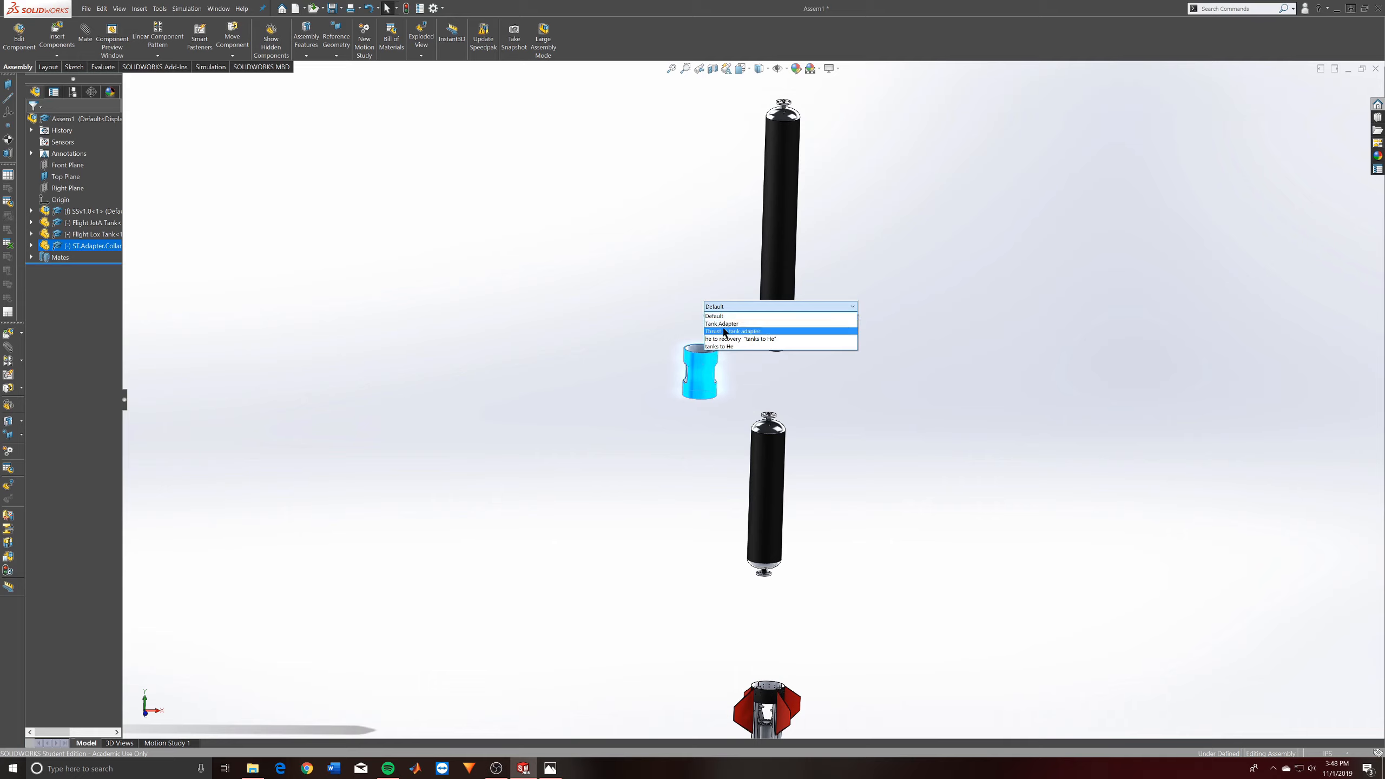
{"action": "left_click", "coordinate": [725, 324]}
{"action": "left_click", "coordinate": [661, 281]}
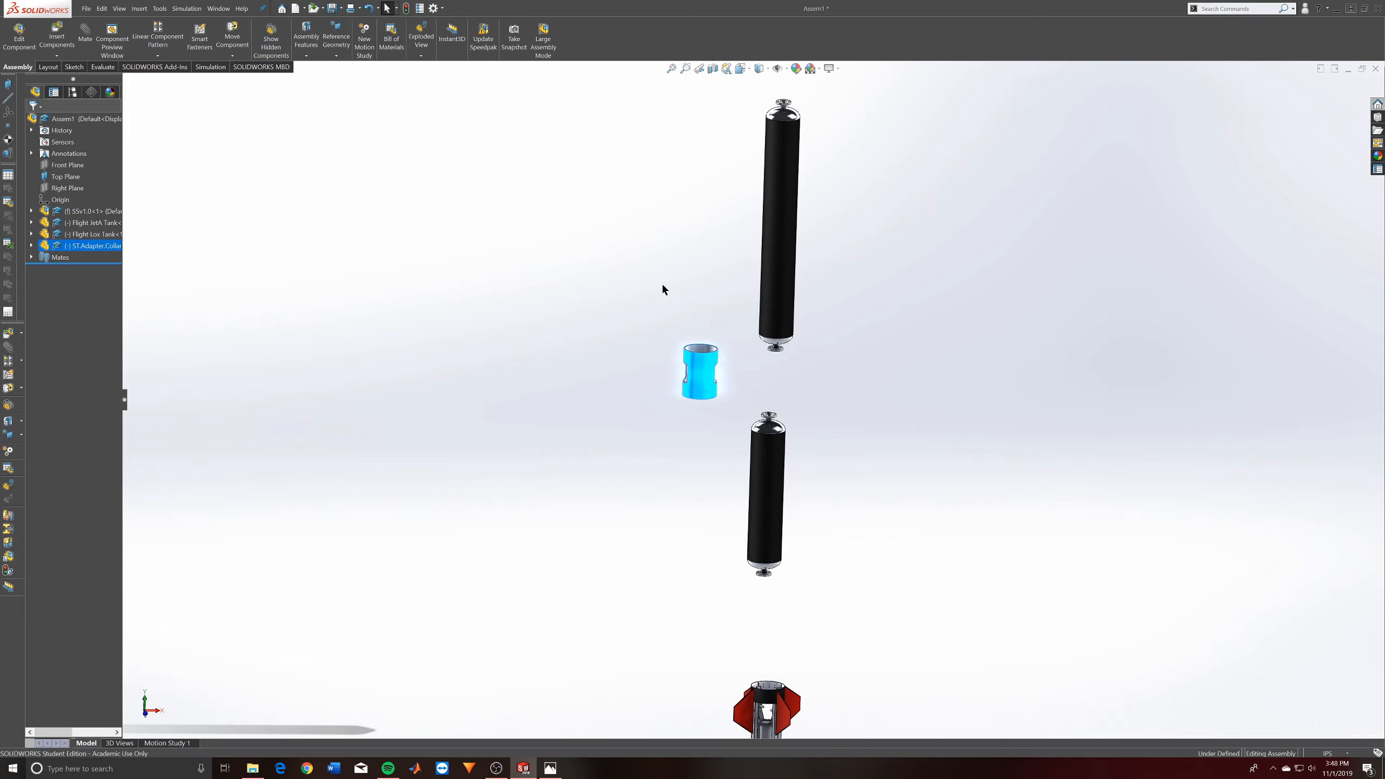
{"action": "left_click", "coordinate": [583, 362]}
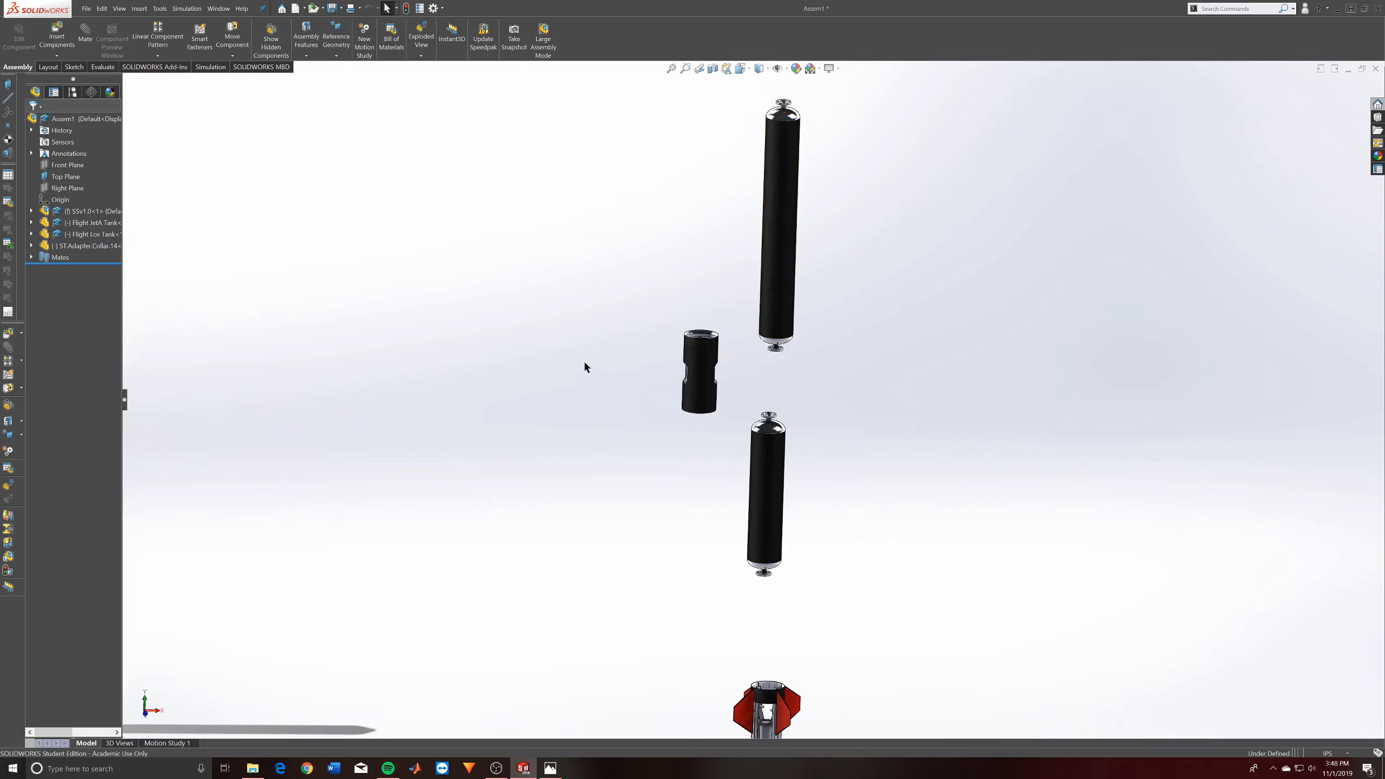
- Start a concentric mate between the outer cylindrical faces of the adapter collar and the Flight Lox Tank
{"action": "scroll", "coordinate": [778, 373], "scroll_direction": "down", "scroll_amount": 3}
{"action": "scroll", "coordinate": [774, 382], "scroll_direction": "up", "scroll_amount": 5}
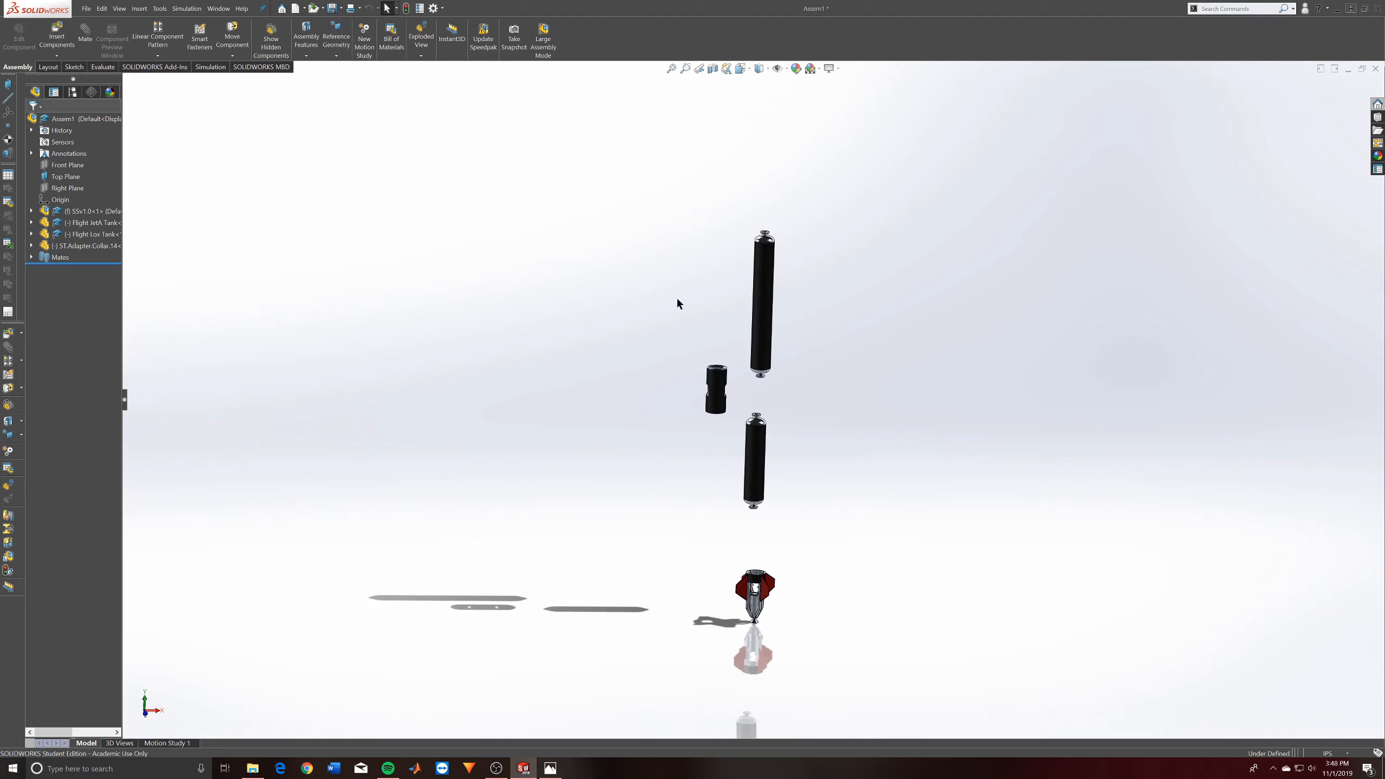
{"action": "left_click", "coordinate": [85, 44]}
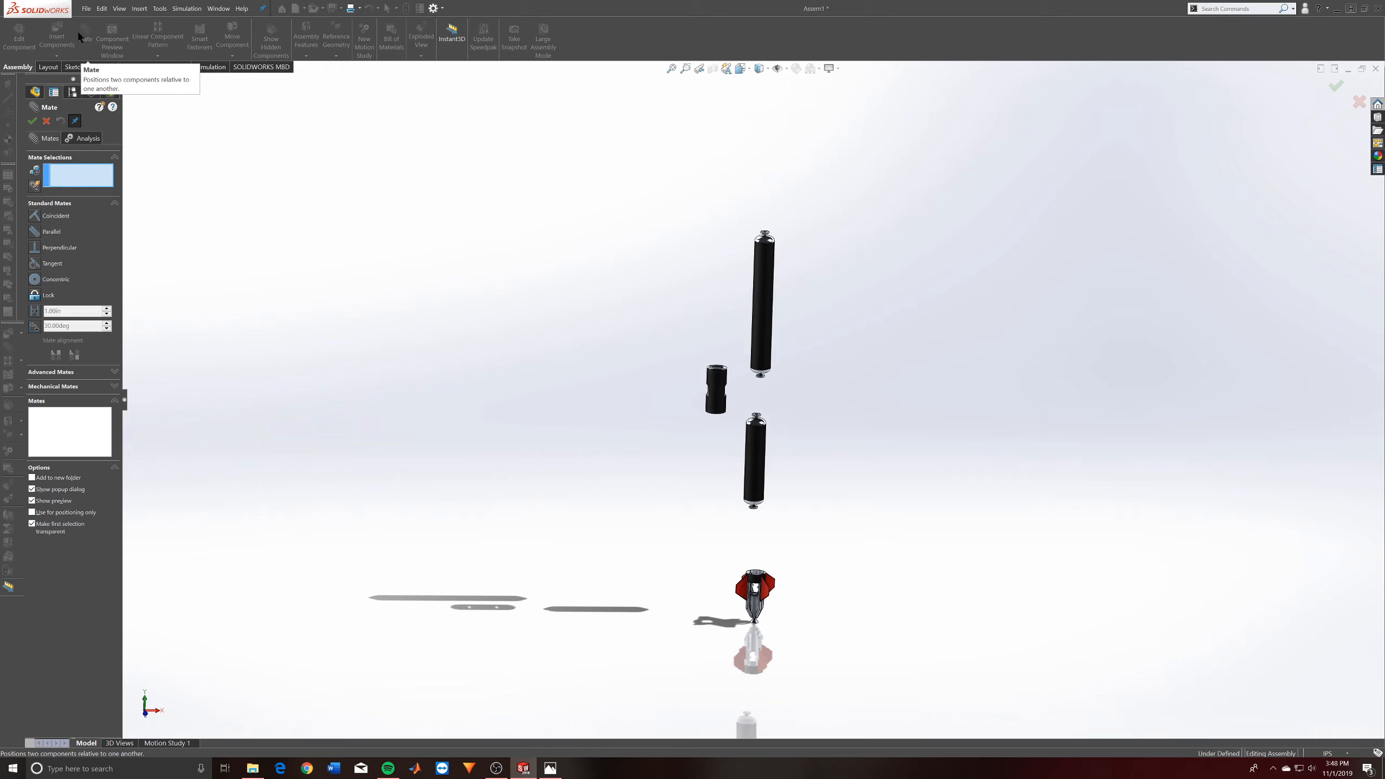
{"action": "scroll", "coordinate": [747, 387], "scroll_direction": "down", "scroll_amount": 5}
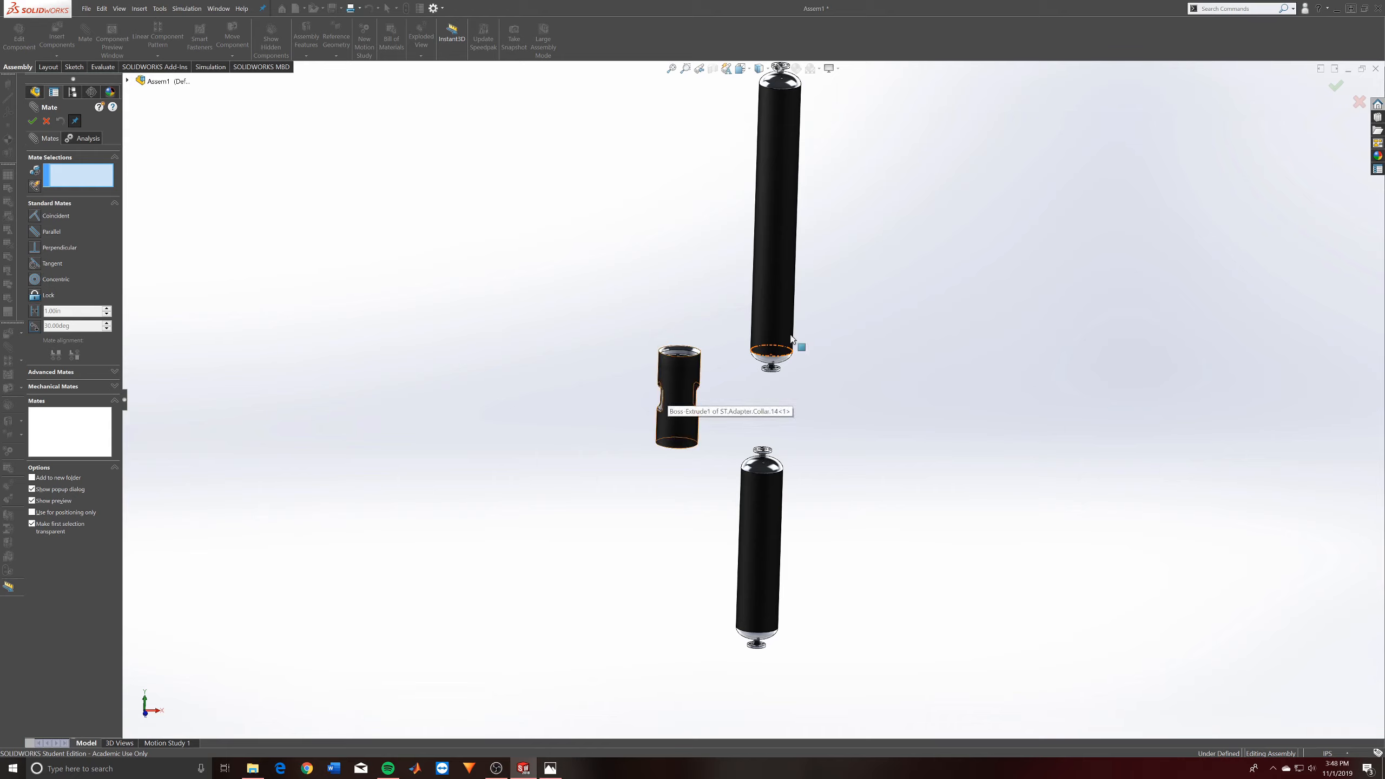
{"action": "middle_click_drag", "start_coordinate": [711, 371], "coordinate": [669, 420]}
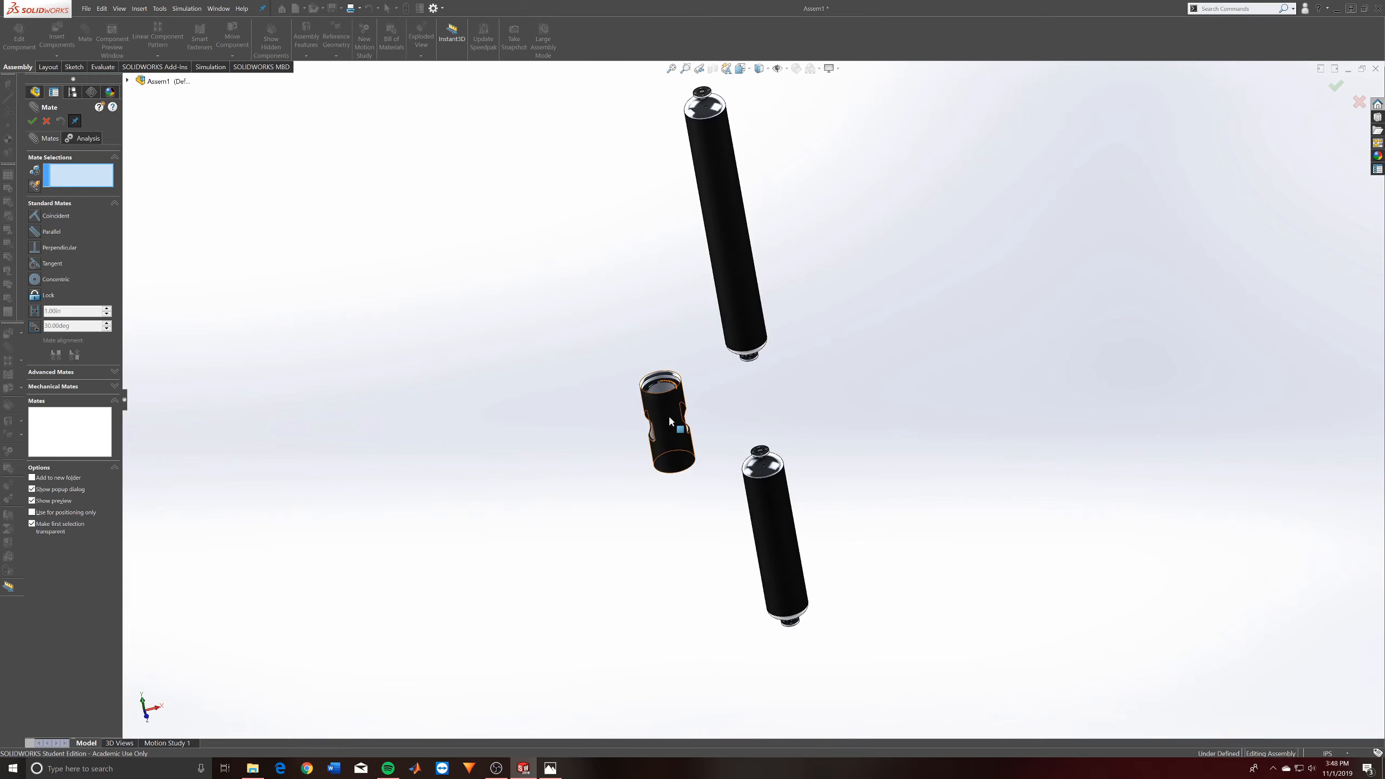
{"action": "left_click", "coordinate": [671, 418]}
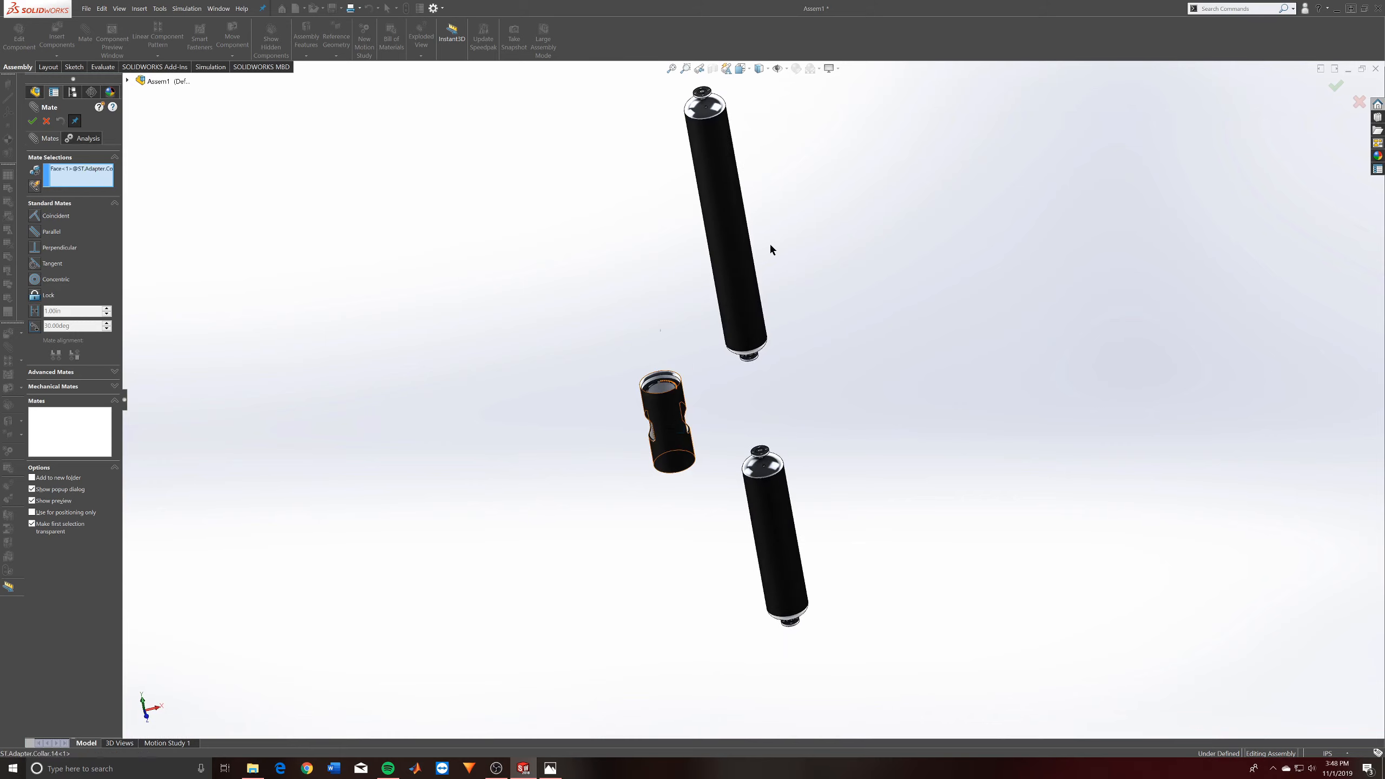
{"action": "left_click", "coordinate": [738, 275]}
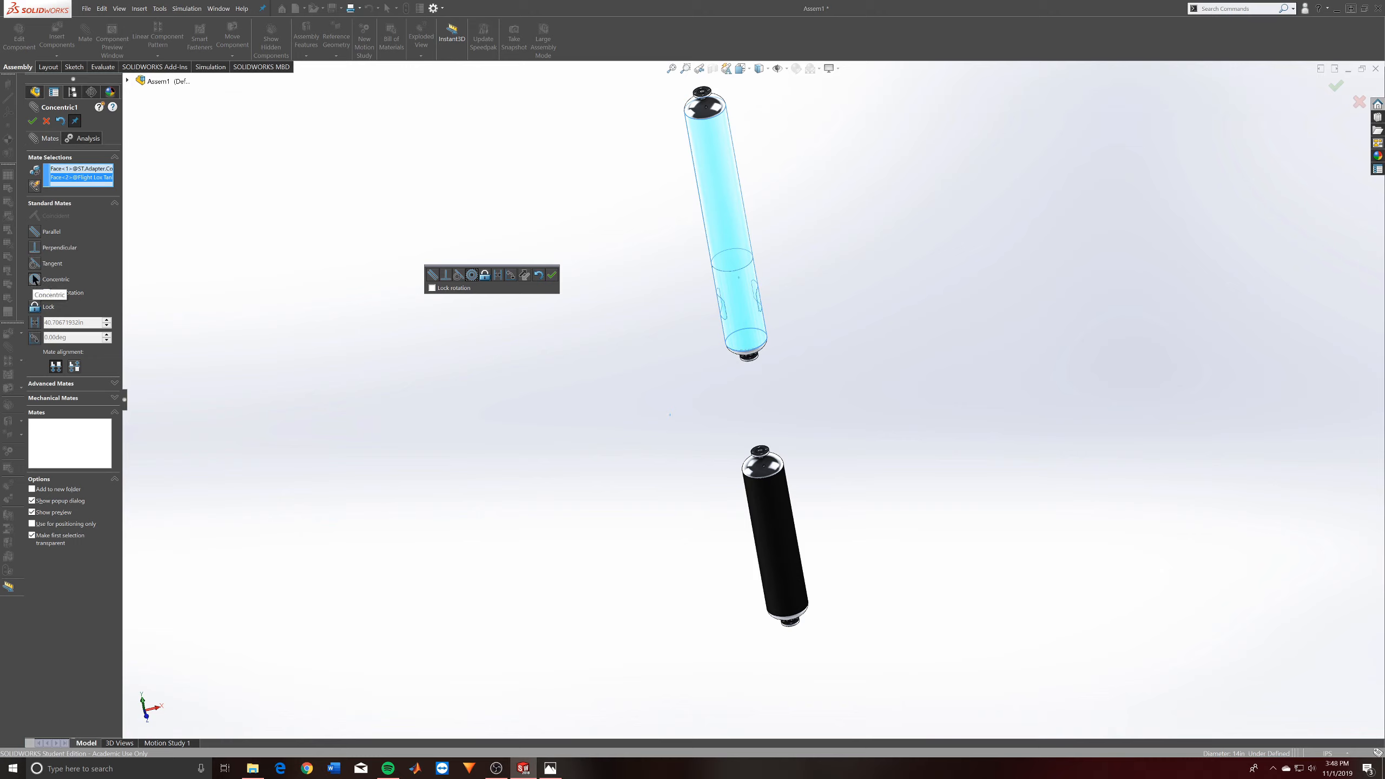
- Try parallel, perpendicular and tangent mates between the outer faces of the adapter collar and the Lox tank
{"action": "left_click", "coordinate": [36, 232]}
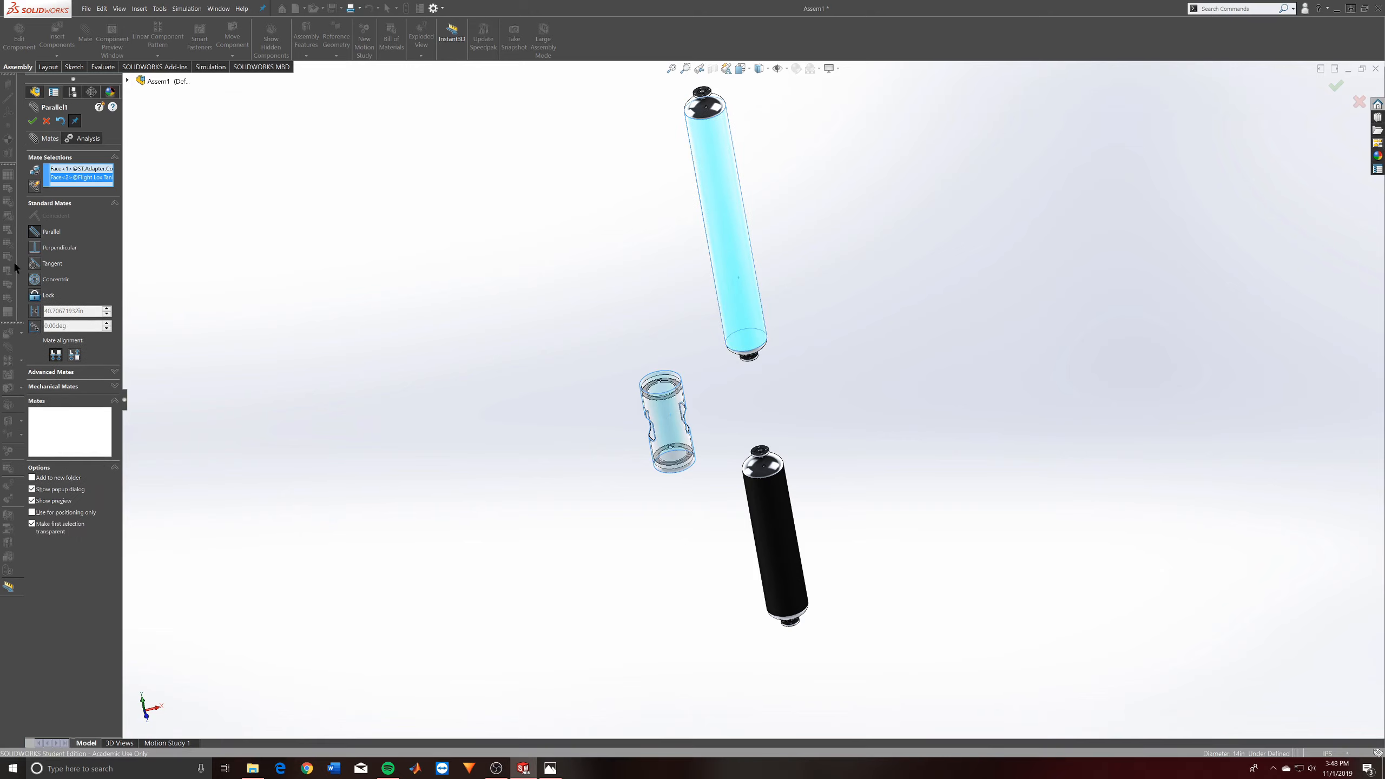
{"action": "left_click", "coordinate": [33, 247]}
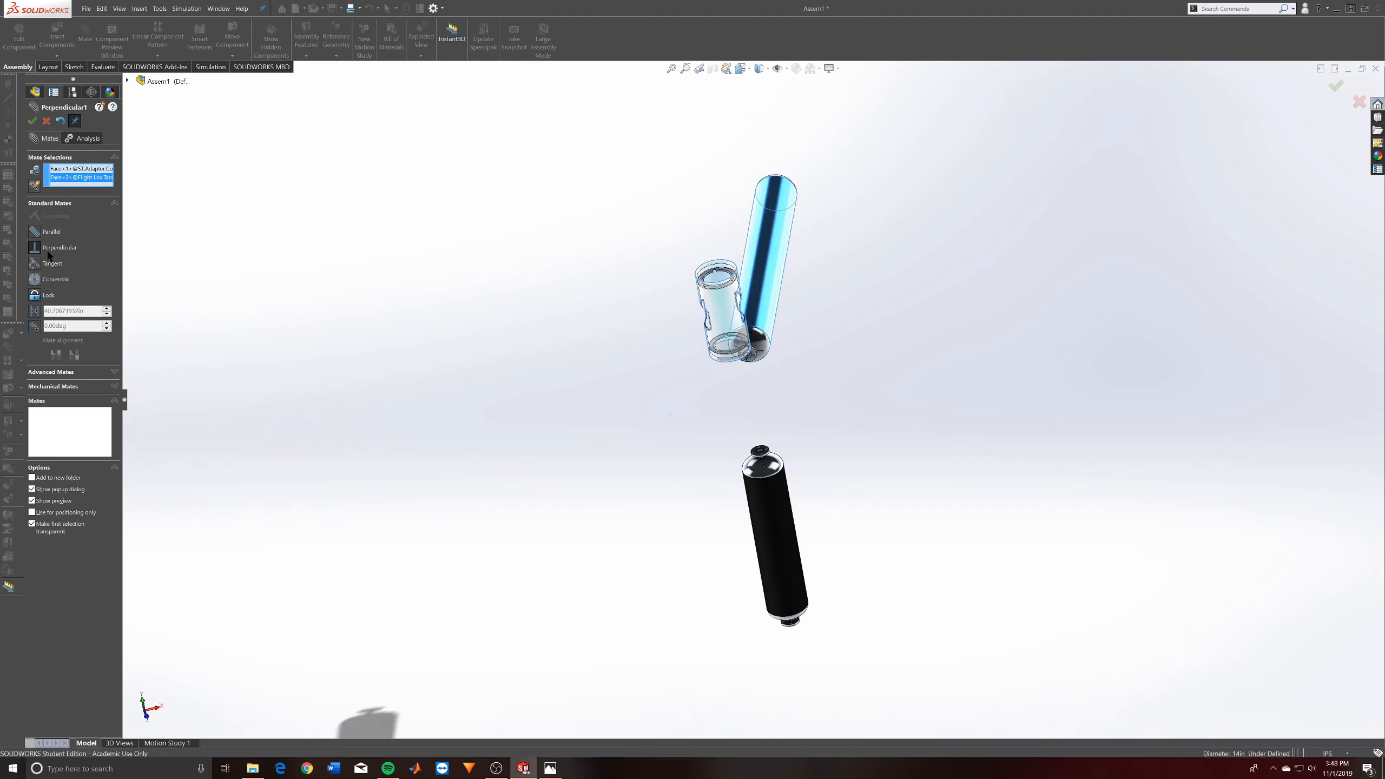
{"action": "left_click", "coordinate": [36, 263]}
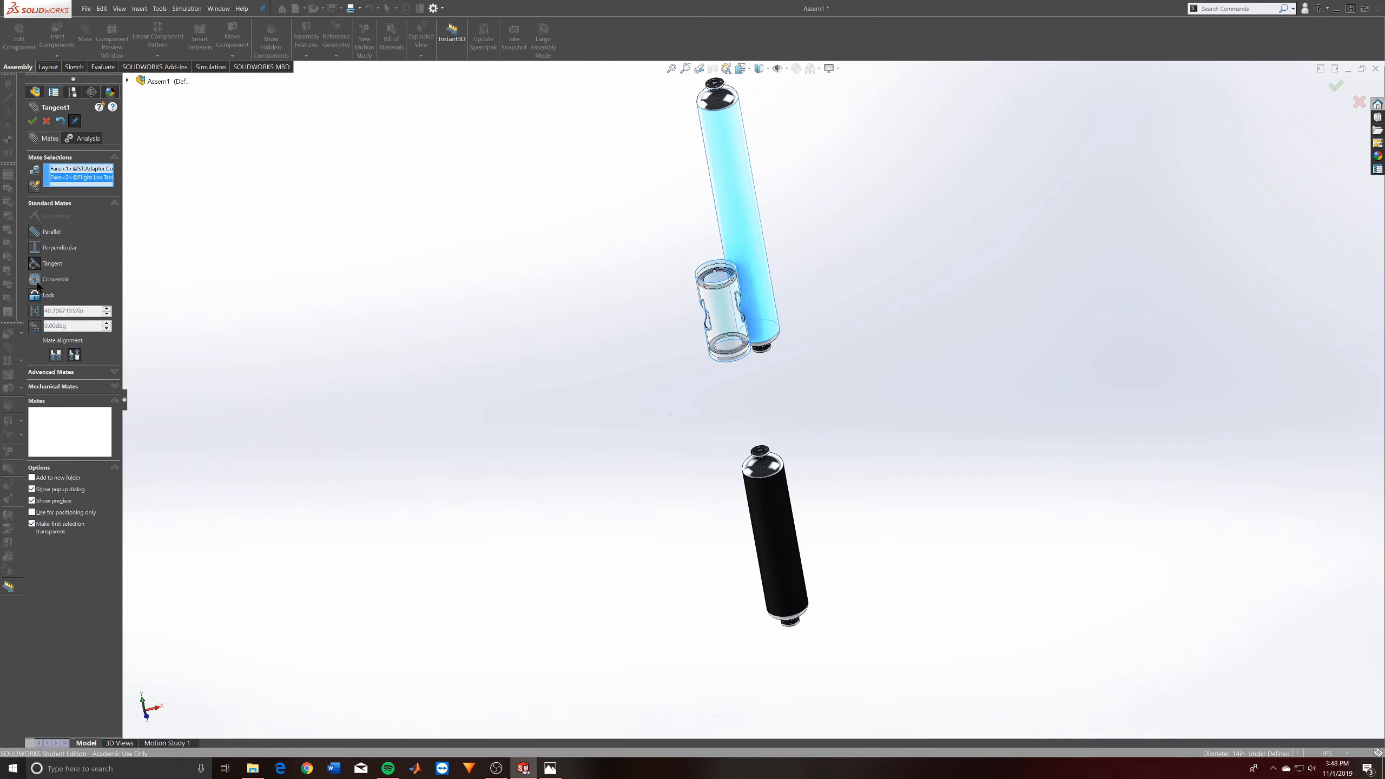
{"action": "middle_click_drag", "start_coordinate": [720, 262], "coordinate": [848, 452]}
{"action": "scroll", "coordinate": [720, 304], "scroll_direction": "down", "scroll_amount": 8}
{"action": "scroll", "coordinate": [848, 451], "scroll_direction": "up", "scroll_amount": 6}
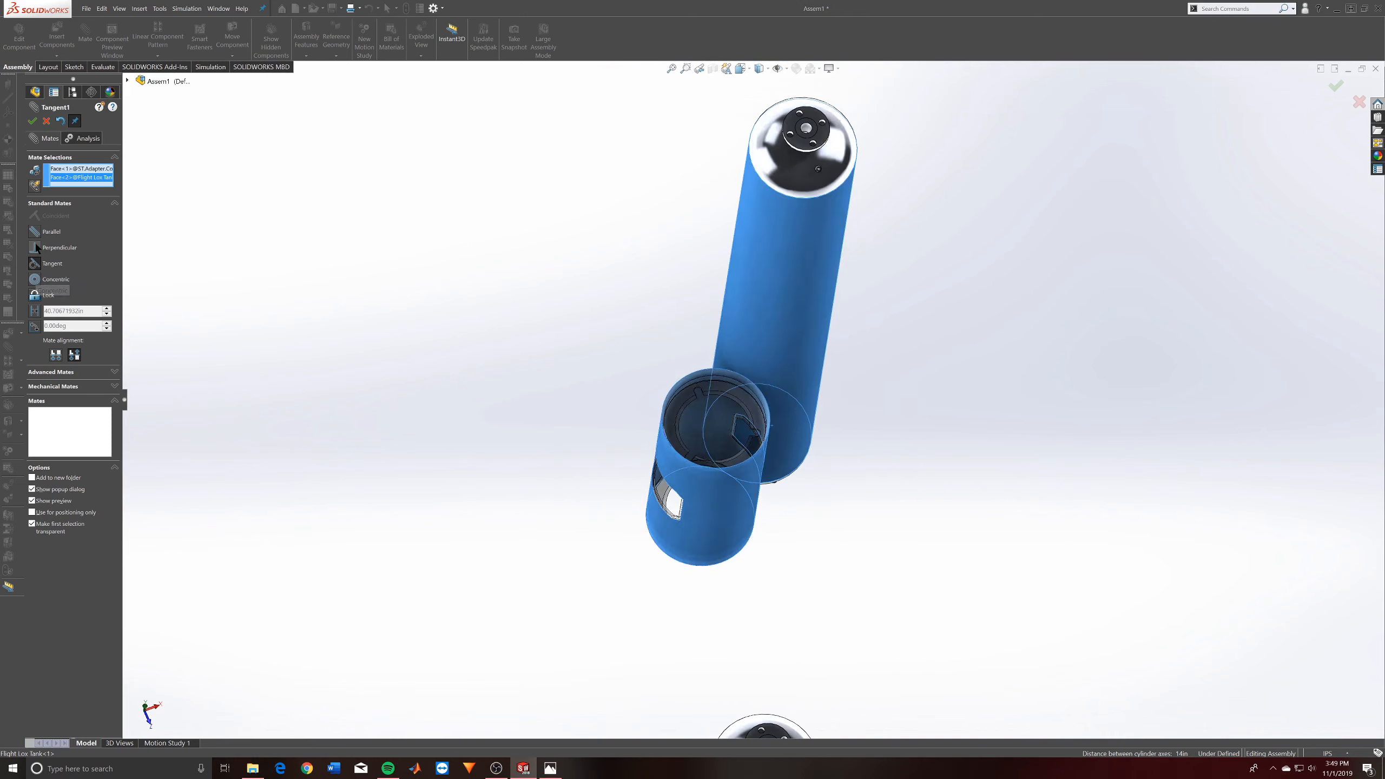
- Apply a concentric mate with locked rotation between the outer faces of the adapter collar and the Lox tank
{"action": "left_click", "coordinate": [34, 279]}
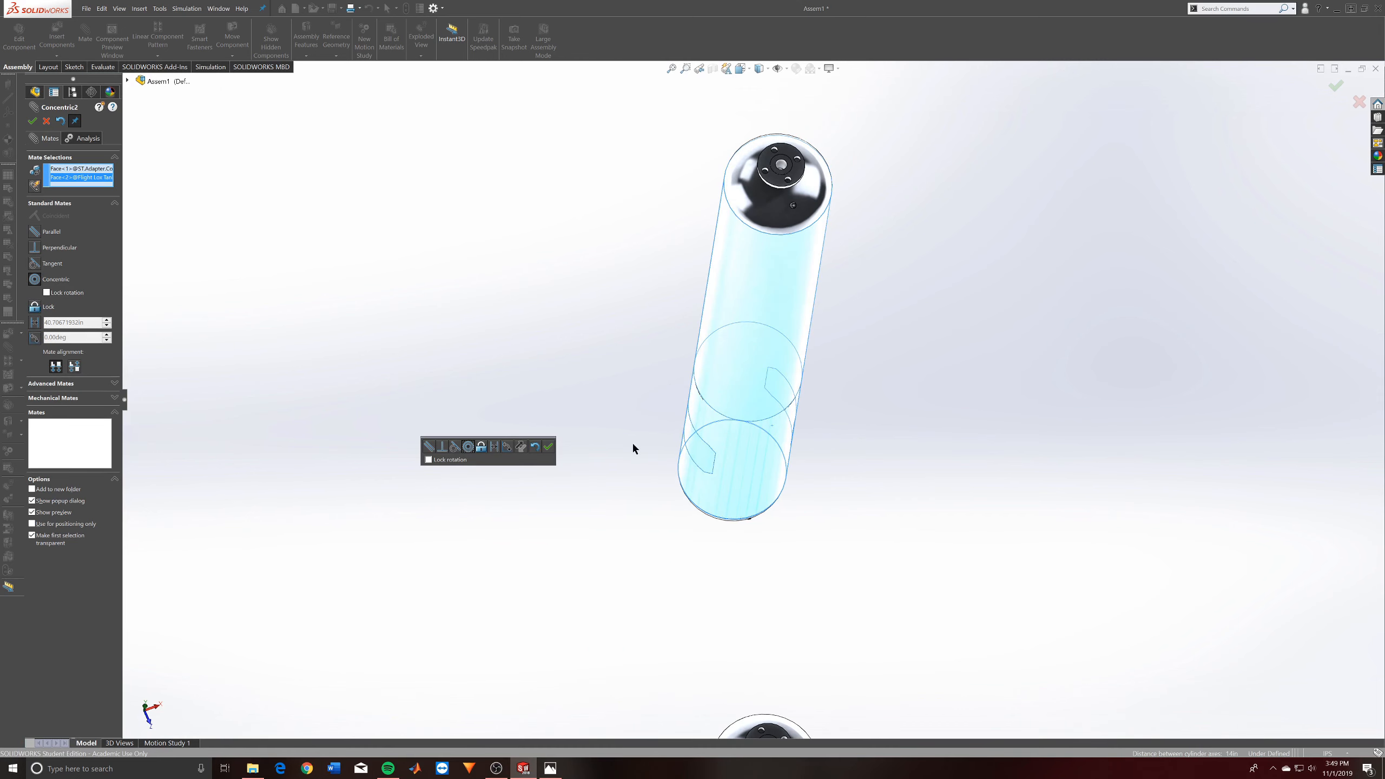
{"action": "left_click", "coordinate": [47, 293]}
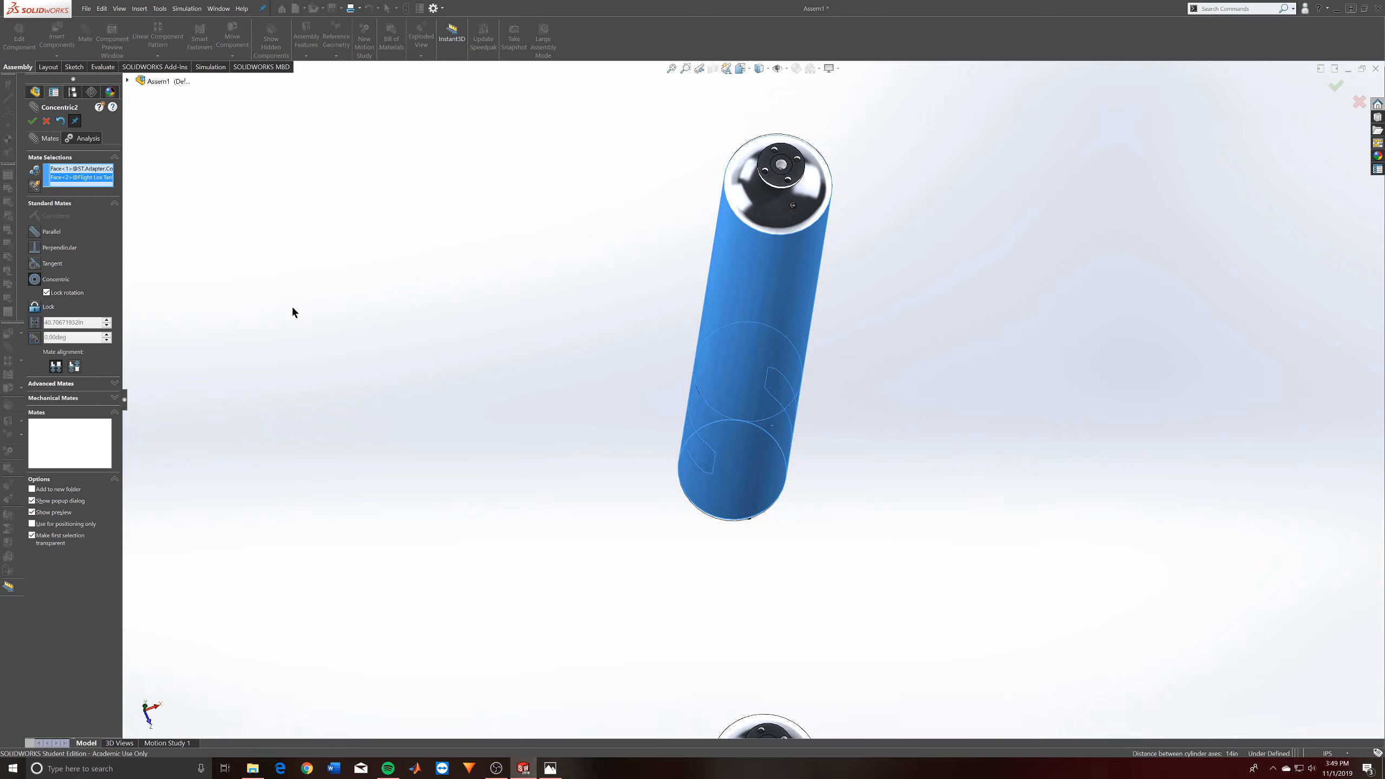
{"action": "left_click", "coordinate": [32, 121]}
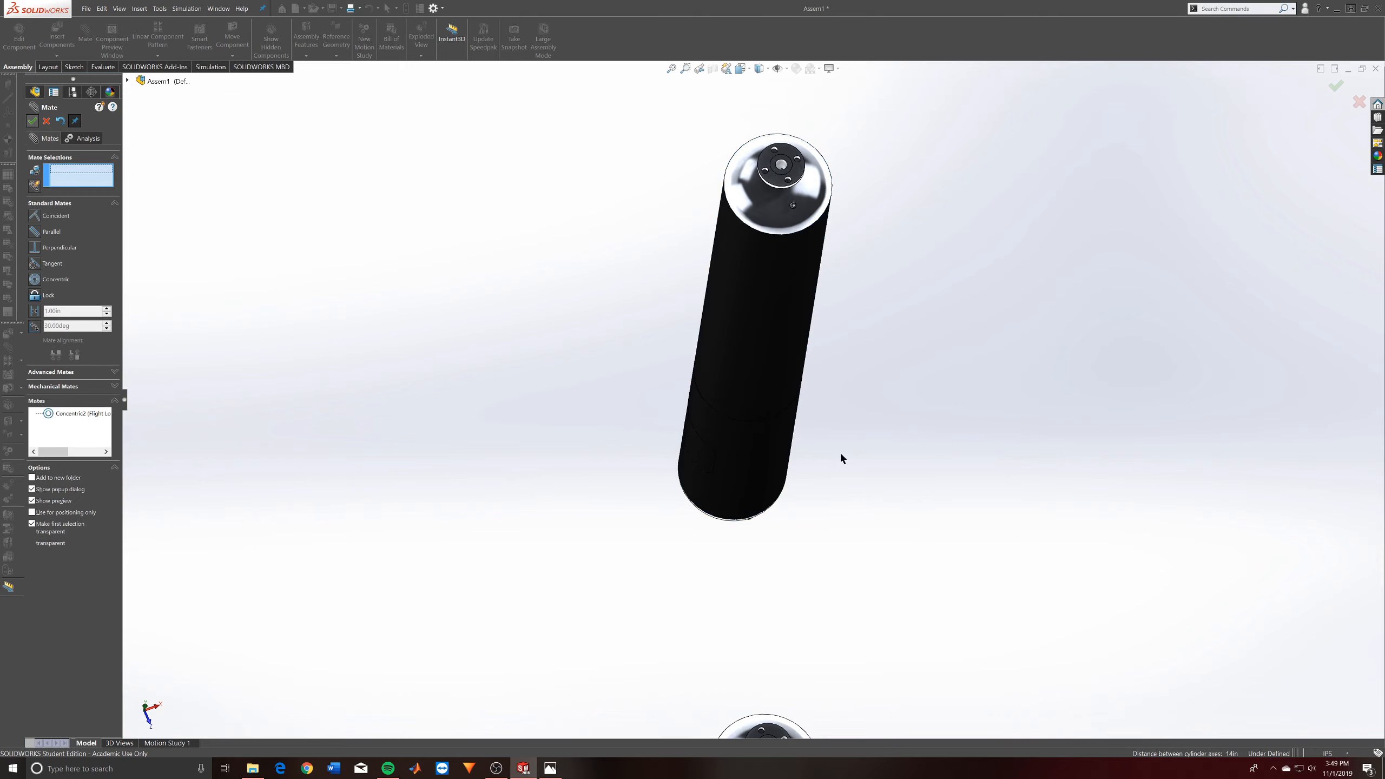
- Slide the adapter collar along its axis until it sits just below the Lox tank's lower end
{"action": "scroll", "coordinate": [791, 415], "scroll_direction": "up", "scroll_amount": 4}
{"action": "left_click_drag", "start_coordinate": [756, 279], "coordinate": [786, 121]}
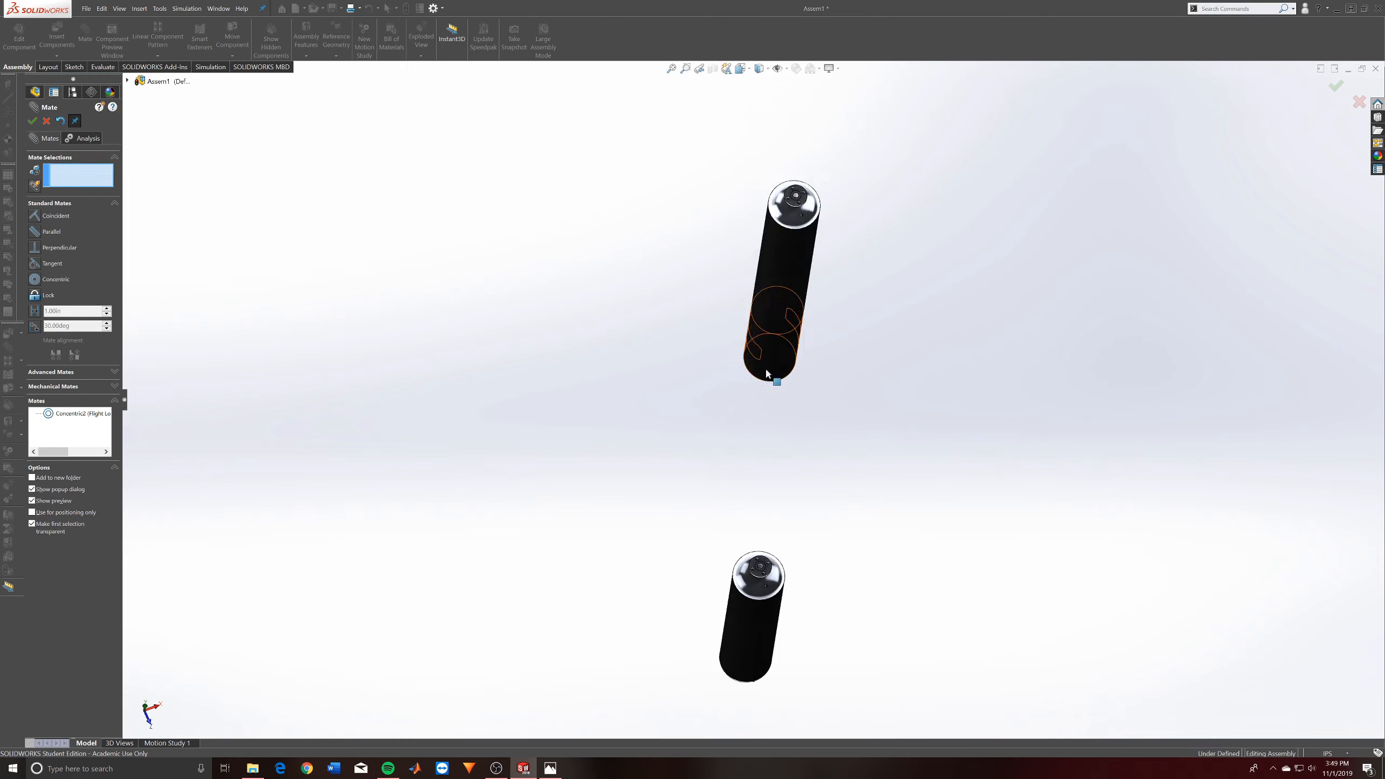
{"action": "left_click_drag", "start_coordinate": [766, 368], "coordinate": [733, 579]}
{"action": "middle_click_drag", "start_coordinate": [794, 463], "coordinate": [840, 216]}
{"action": "scroll", "coordinate": [703, 602], "scroll_direction": "up", "scroll_amount": 1}
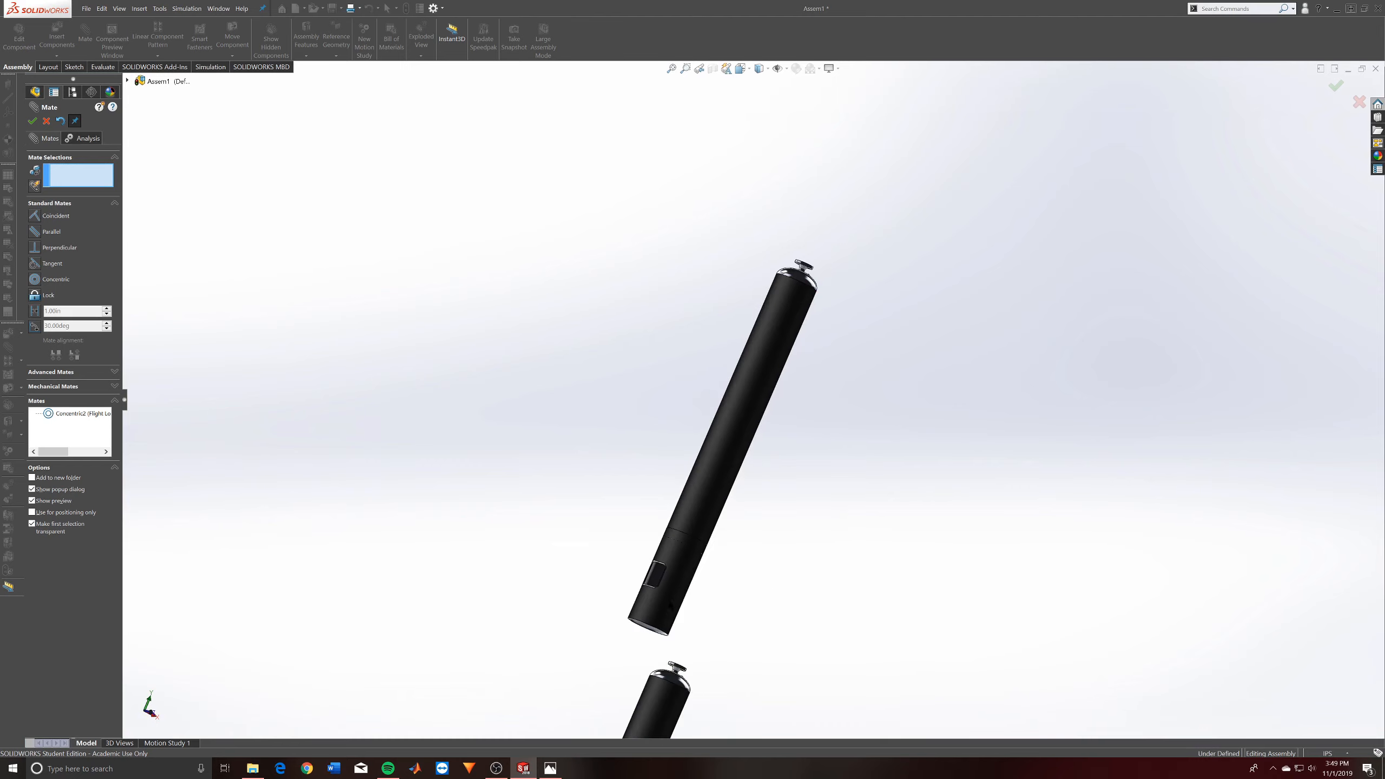
{"action": "left_click_drag", "start_coordinate": [660, 594], "coordinate": [633, 584]}
{"action": "scroll", "coordinate": [721, 530], "scroll_direction": "up", "scroll_amount": 1}
{"action": "scroll", "coordinate": [723, 552], "scroll_direction": "down", "scroll_amount": 4}
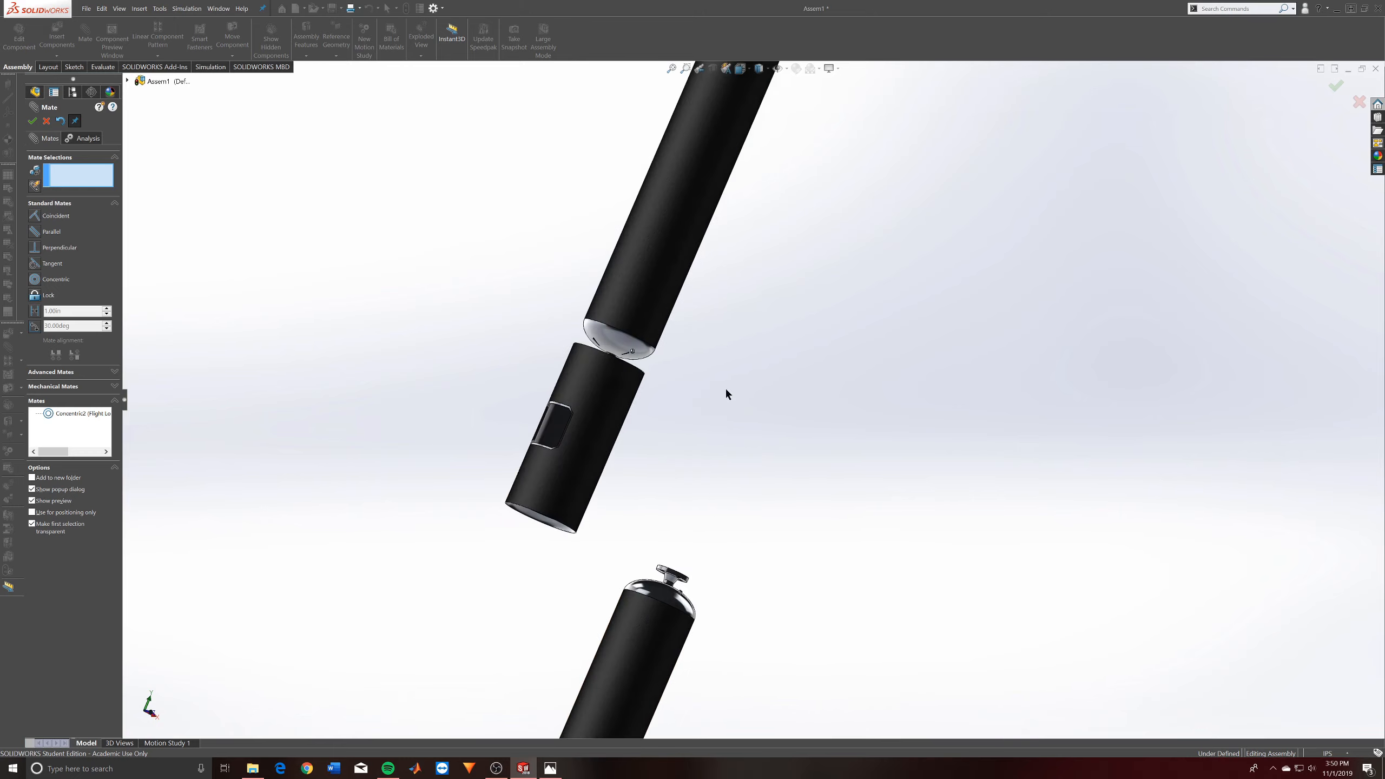
- Add a tangent mate between the Lox tank's lower dome and the inner ring edge of the adapter collar
{"action": "middle_click_drag", "start_coordinate": [725, 390], "coordinate": [708, 419]}
{"action": "scroll", "coordinate": [657, 389], "scroll_direction": "down", "scroll_amount": 8}
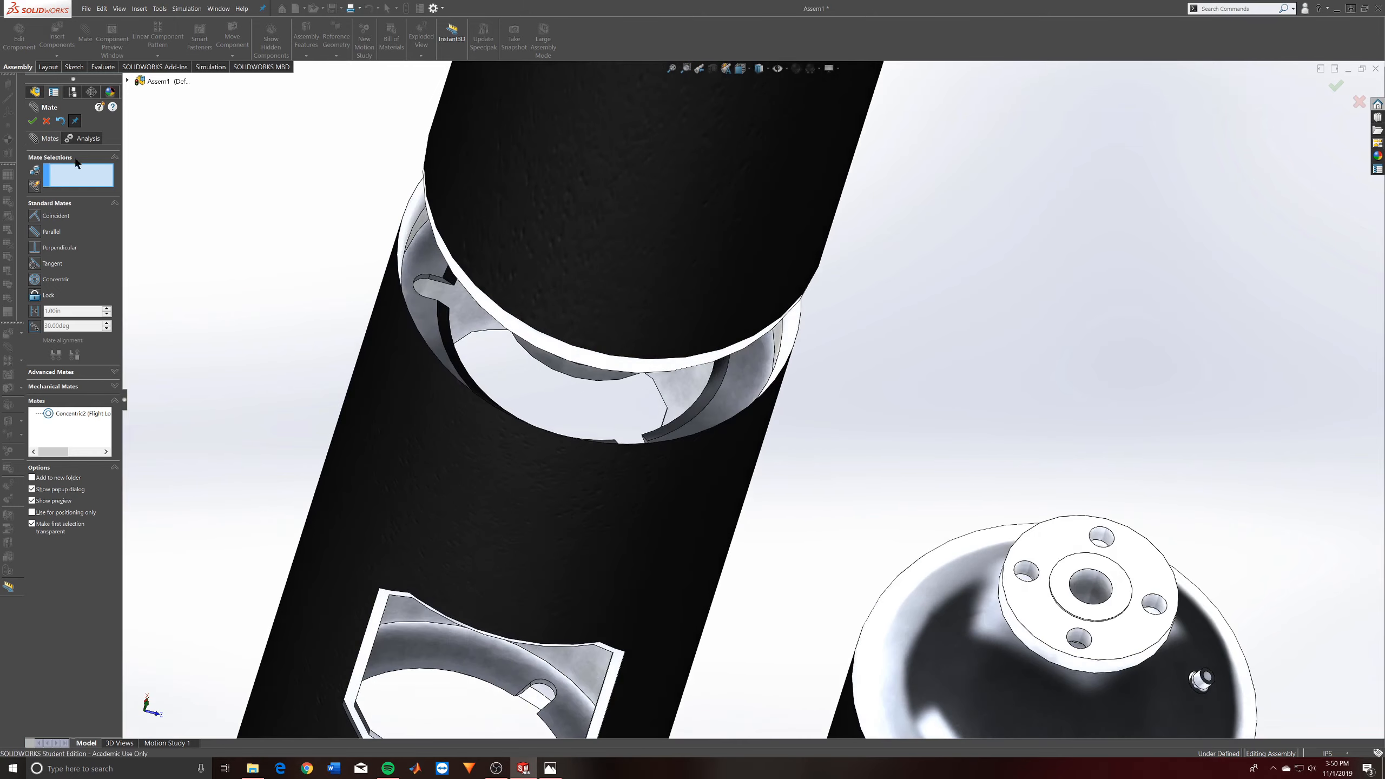
{"action": "middle_click_drag", "start_coordinate": [473, 280], "coordinate": [493, 256]}
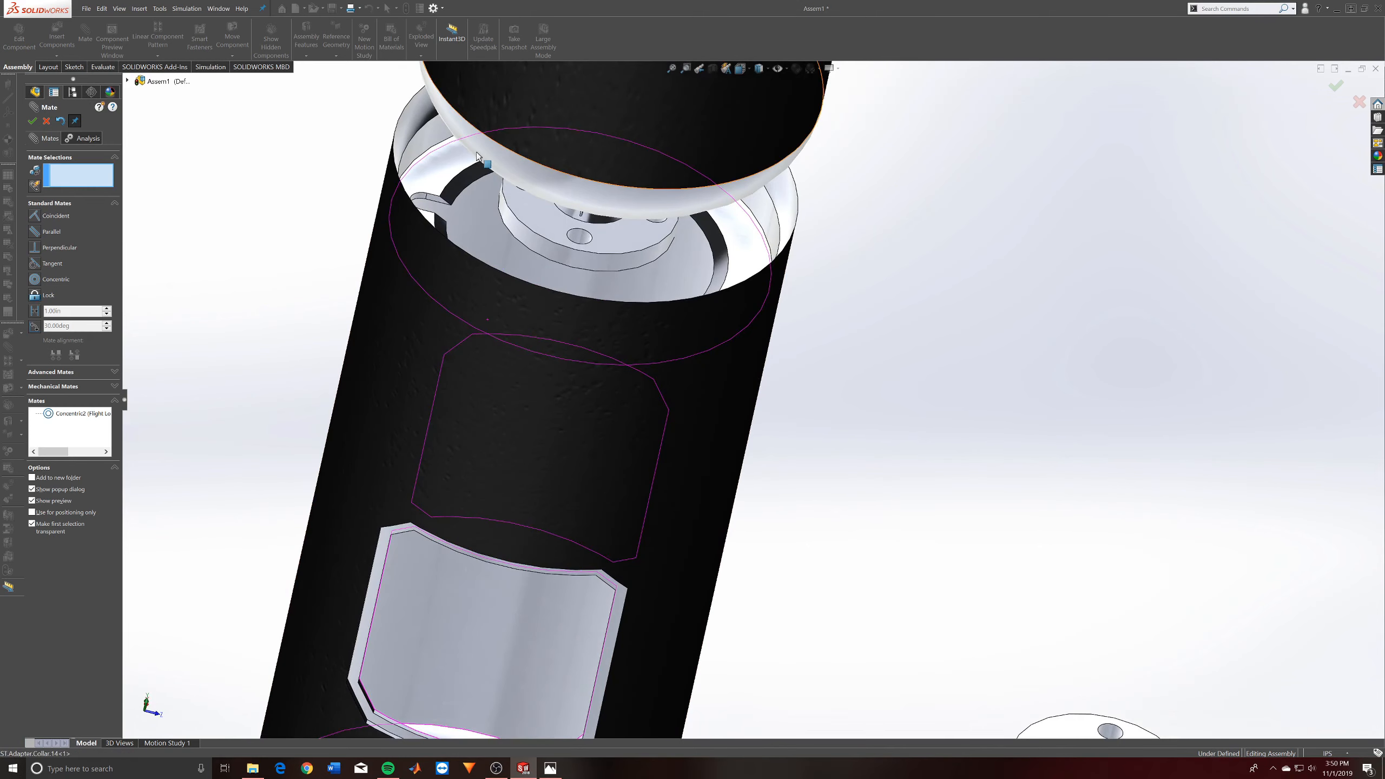
{"action": "left_click", "coordinate": [452, 181]}
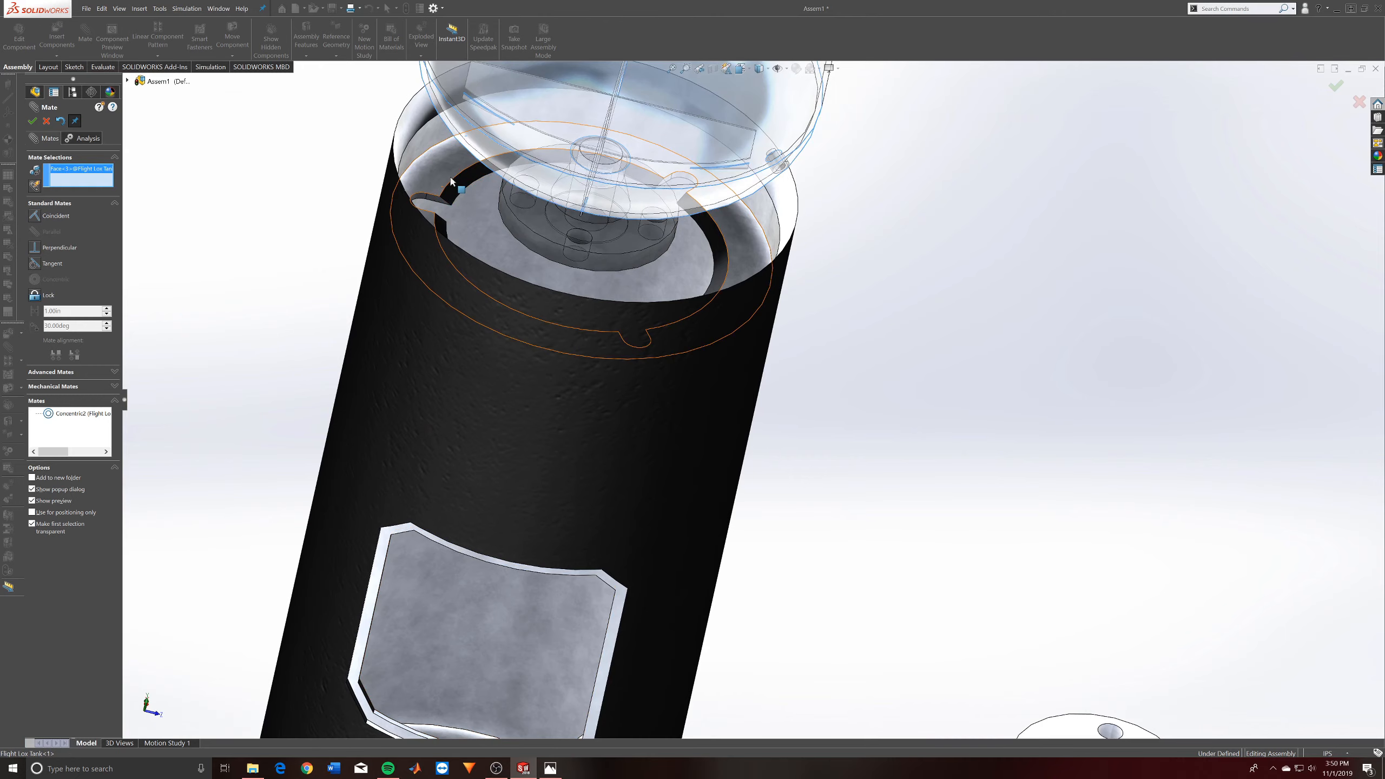
{"action": "left_click", "coordinate": [695, 214]}
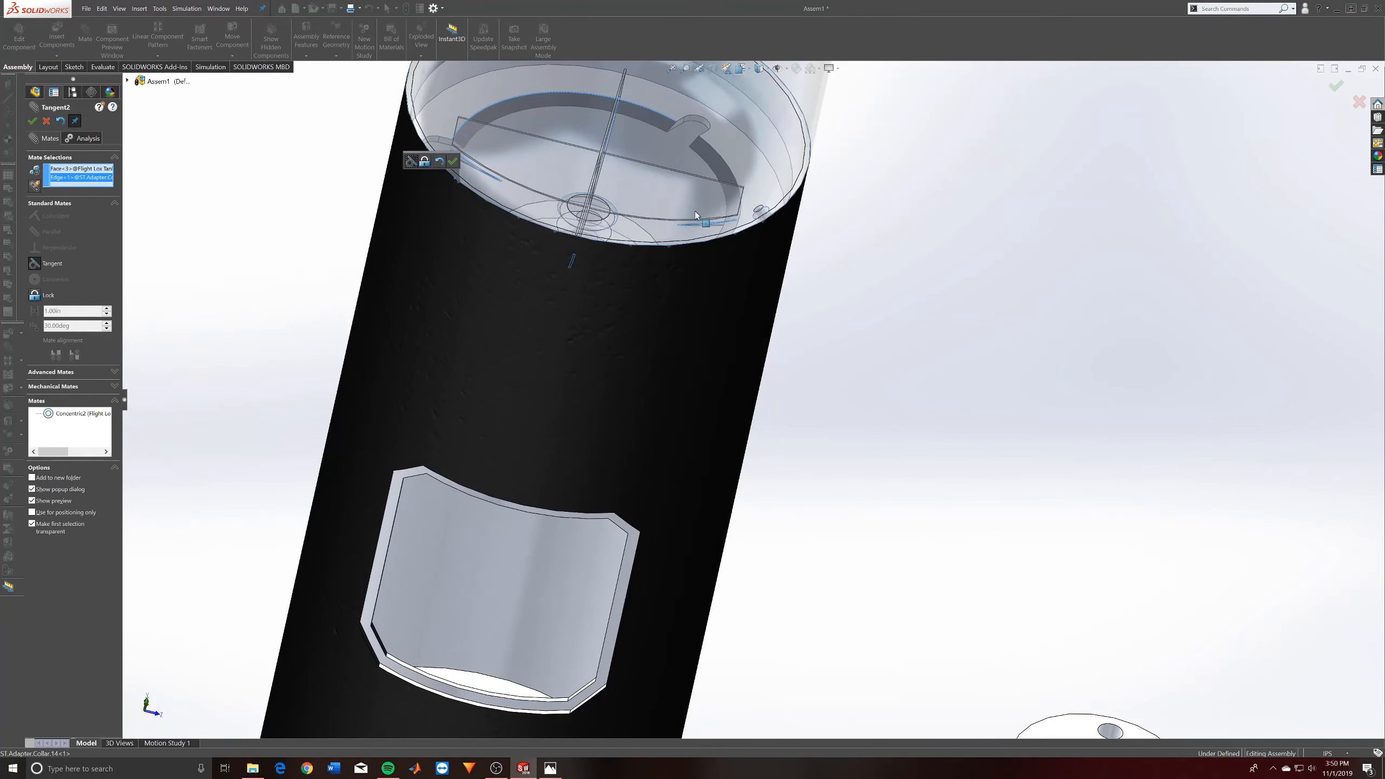
{"action": "left_click", "coordinate": [453, 162]}
{"action": "middle_click_drag", "start_coordinate": [607, 416], "coordinate": [604, 199]}
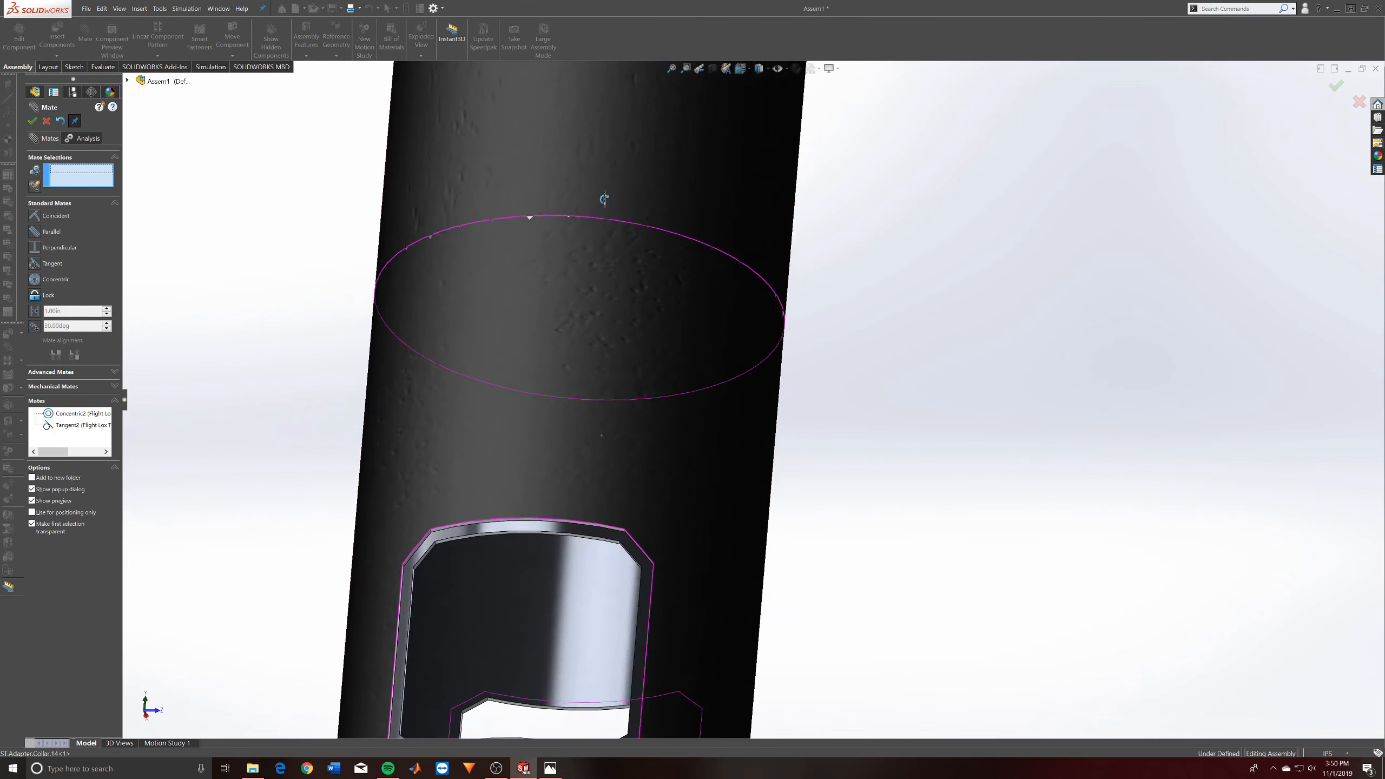
{"action": "scroll", "coordinate": [653, 500], "scroll_direction": "up", "scroll_amount": 5}
{"action": "scroll", "coordinate": [714, 575], "scroll_direction": "up", "scroll_amount": 3}
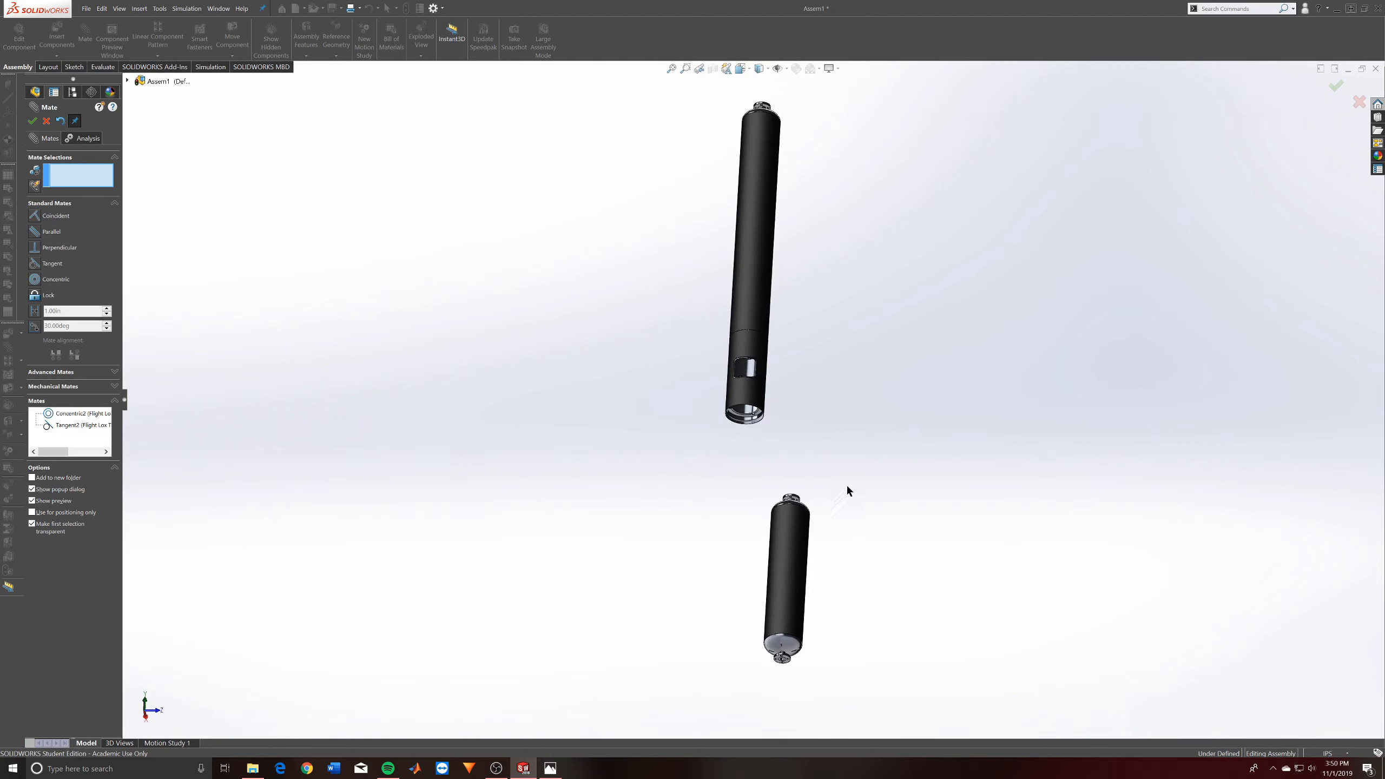
{"action": "middle_click_drag", "start_coordinate": [794, 386], "coordinate": [728, 397]}
{"action": "left_click", "coordinate": [764, 410]}
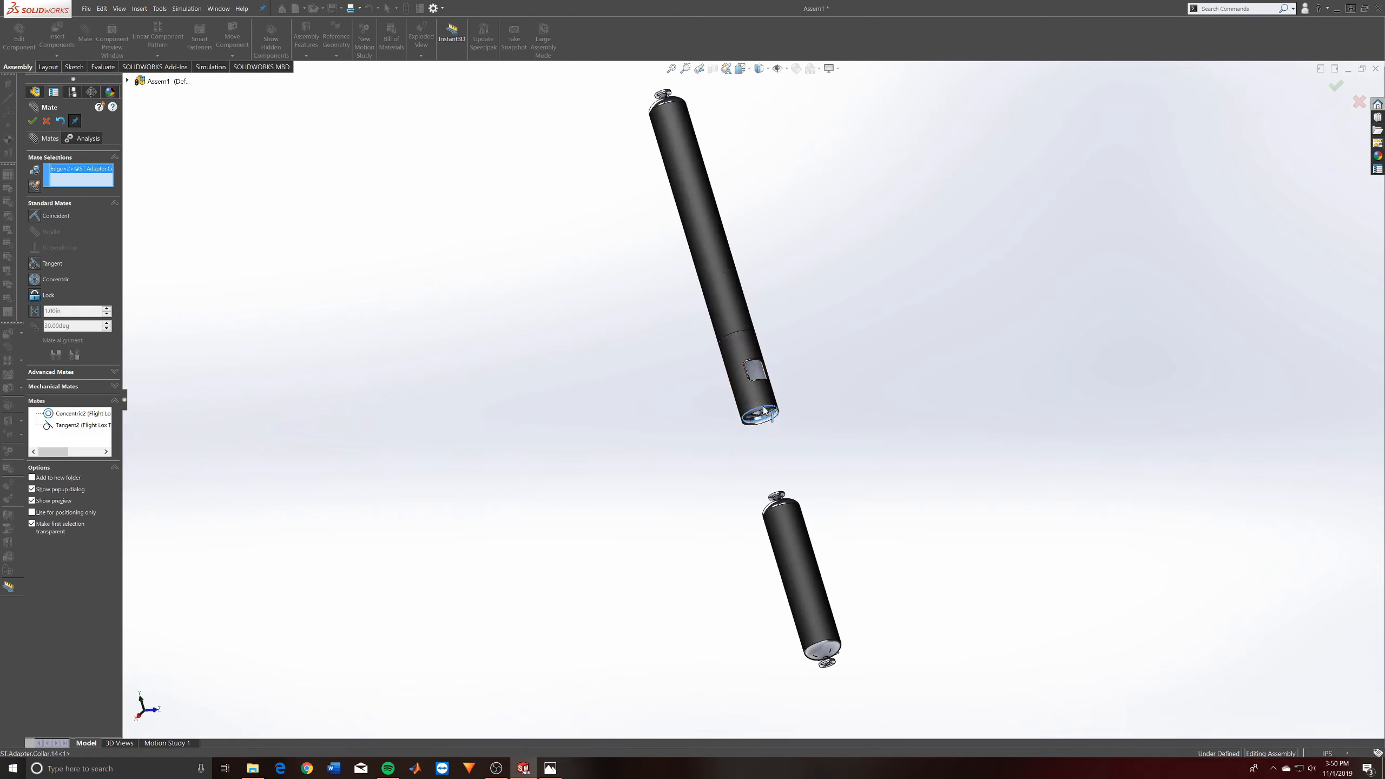
{"action": "key", "text": "Escape"}
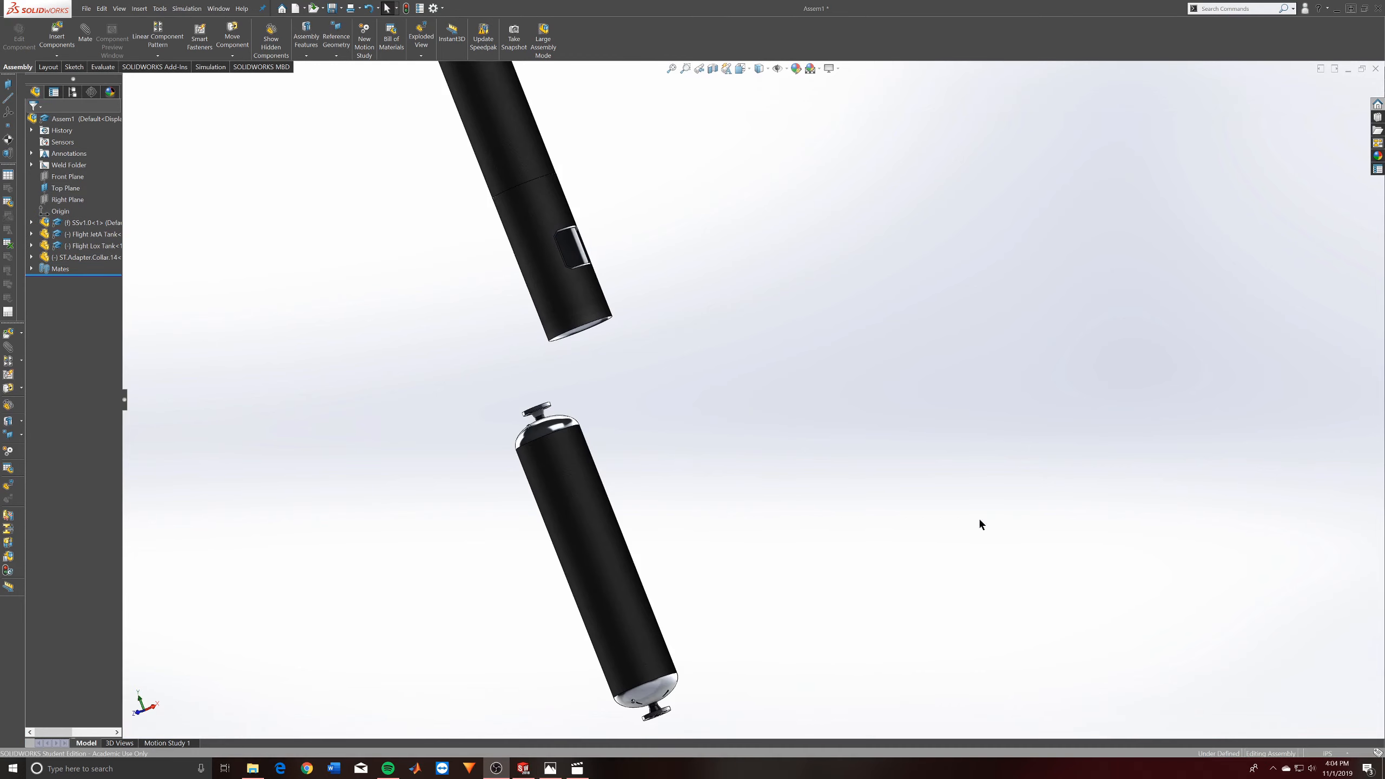
- Try a concentric mate between the JetA tank's outer face and the adapter collar, and close the mate command
{"action": "left_click", "coordinate": [540, 532]}
{"action": "left_click", "coordinate": [614, 346]}
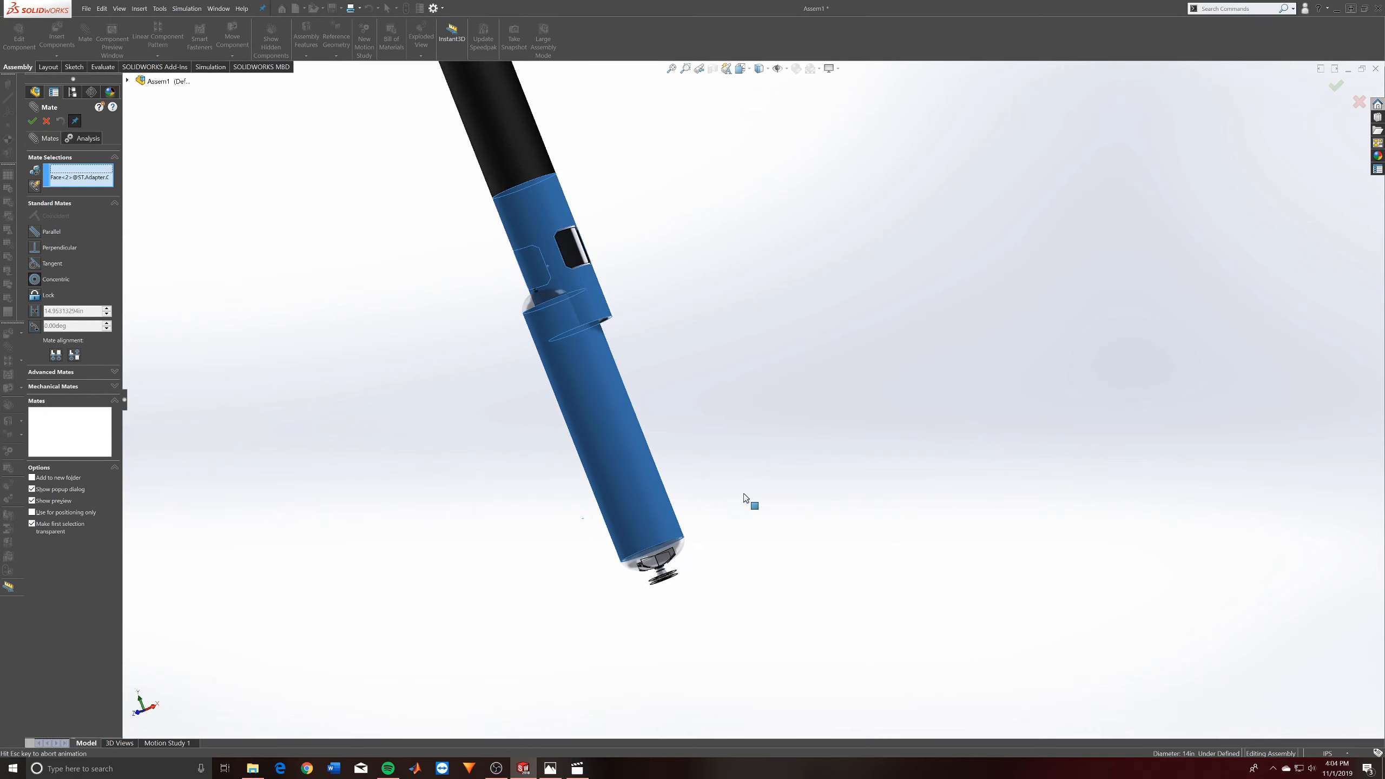
{"action": "left_click", "coordinate": [657, 519]}
{"action": "left_click_drag", "start_coordinate": [601, 410], "coordinate": [676, 501]}
{"action": "scroll", "coordinate": [649, 406], "scroll_direction": "up", "scroll_amount": 4}
{"action": "middle_click_drag", "start_coordinate": [619, 340], "coordinate": [615, 249]}
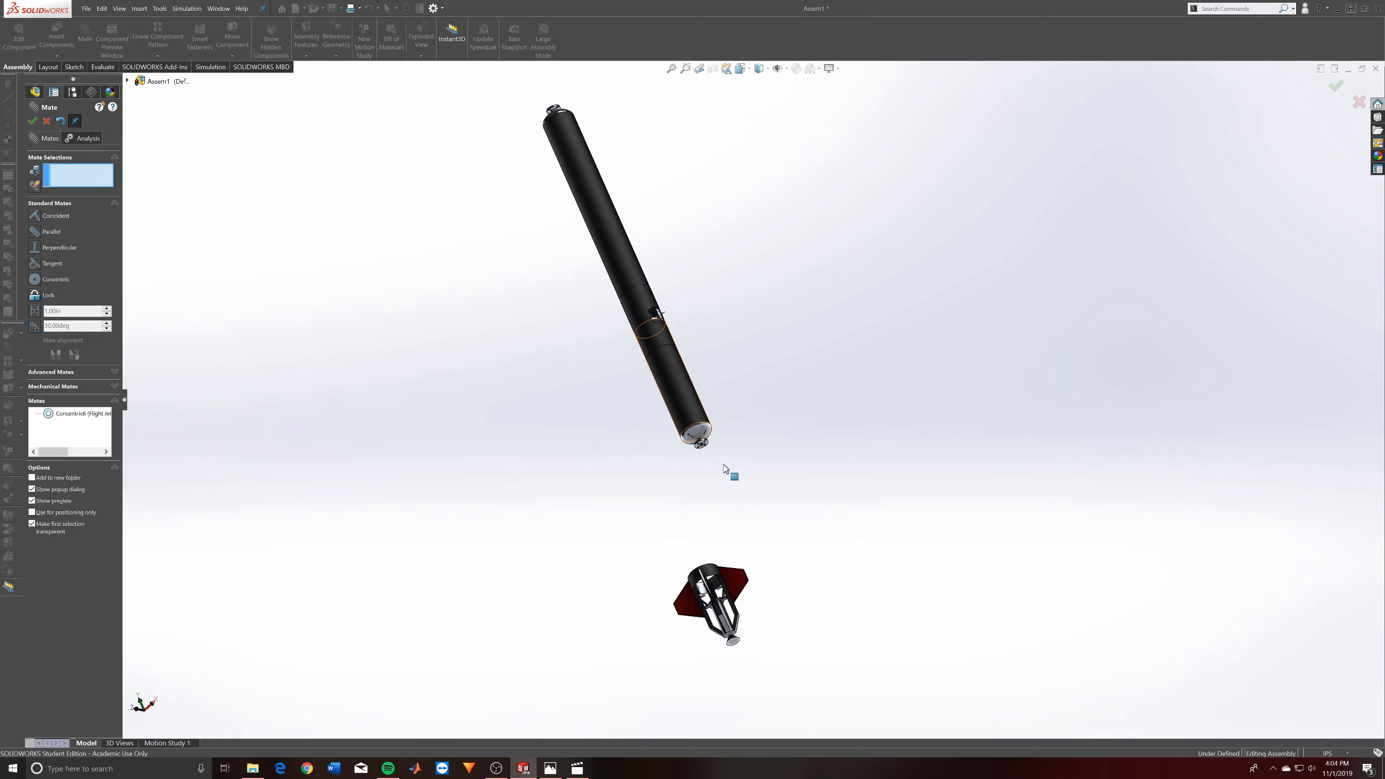
{"action": "mouse_move", "coordinate": [723, 465]}
{"action": "left_mouse_down"}
{"action": "mouse_move", "coordinate": [857, 613]}
{"action": "mouse_move", "coordinate": [737, 469]}
{"action": "left_mouse_up"}
{"action": "scroll", "coordinate": [621, 277], "scroll_direction": "down", "scroll_amount": 5}
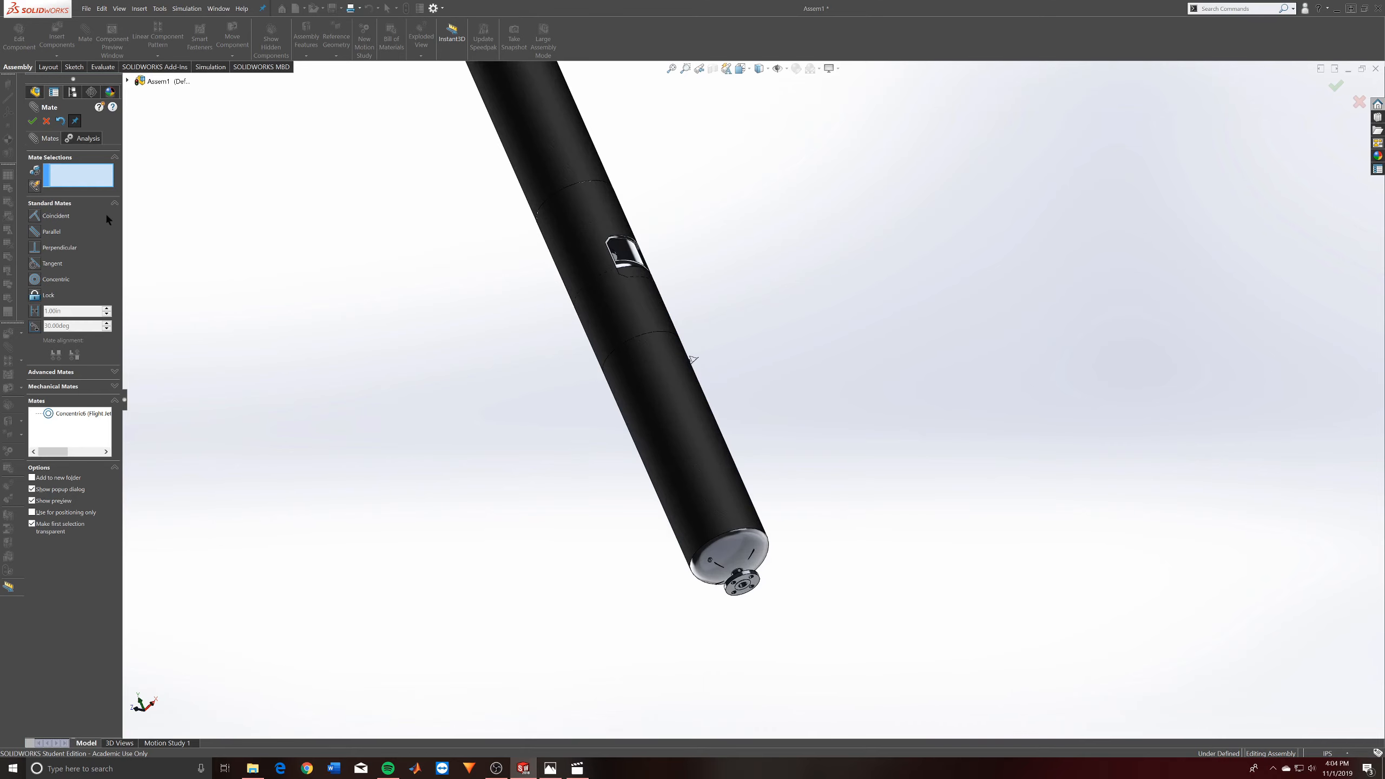
{"action": "left_click", "coordinate": [44, 119]}
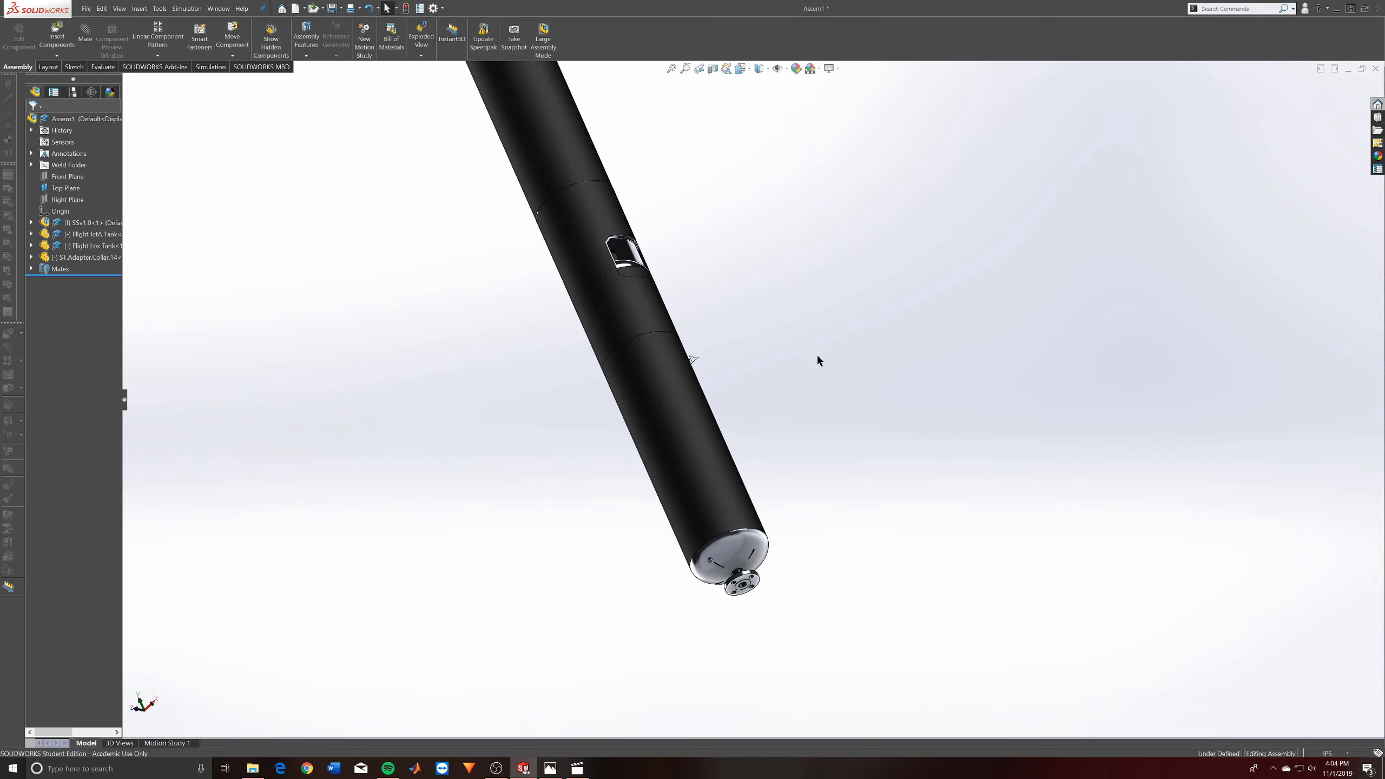
{"action": "scroll", "coordinate": [605, 273], "scroll_direction": "up", "scroll_amount": 1}
{"action": "middle_click_drag", "start_coordinate": [595, 257], "coordinate": [642, 416]}
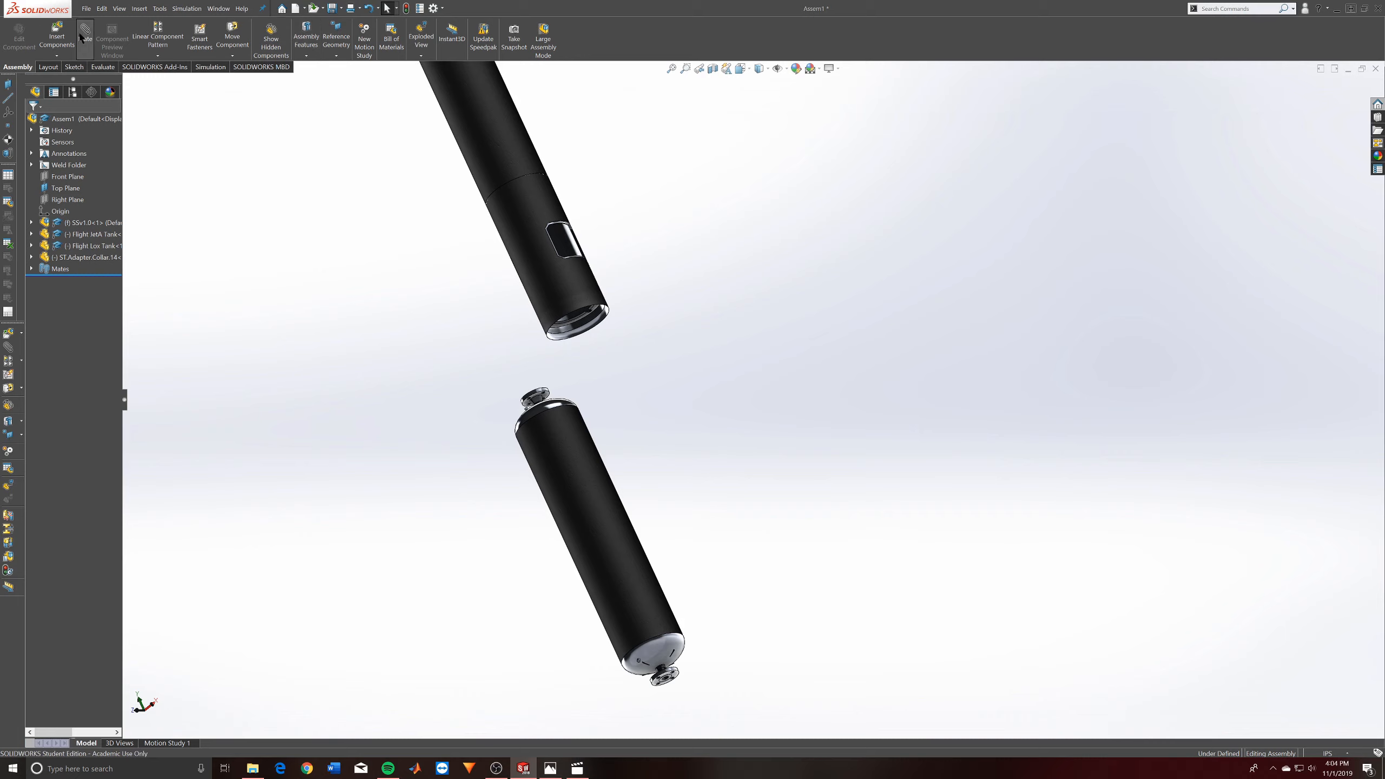
- Mate the JetA tank's outer cylindrical face concentric with the adapter collar, leaving rotation unlocked
{"action": "left_click", "coordinate": [556, 449]}
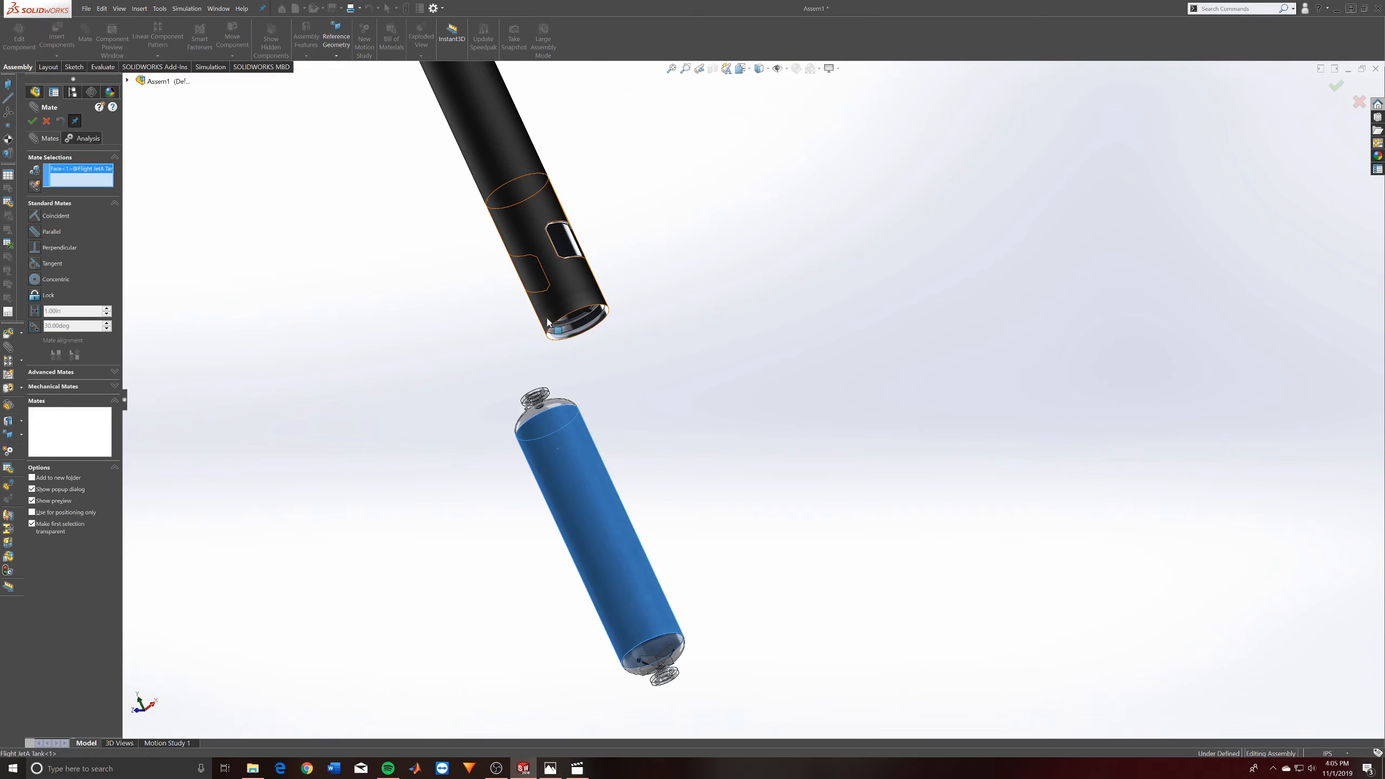
{"action": "left_click", "coordinate": [581, 309]}
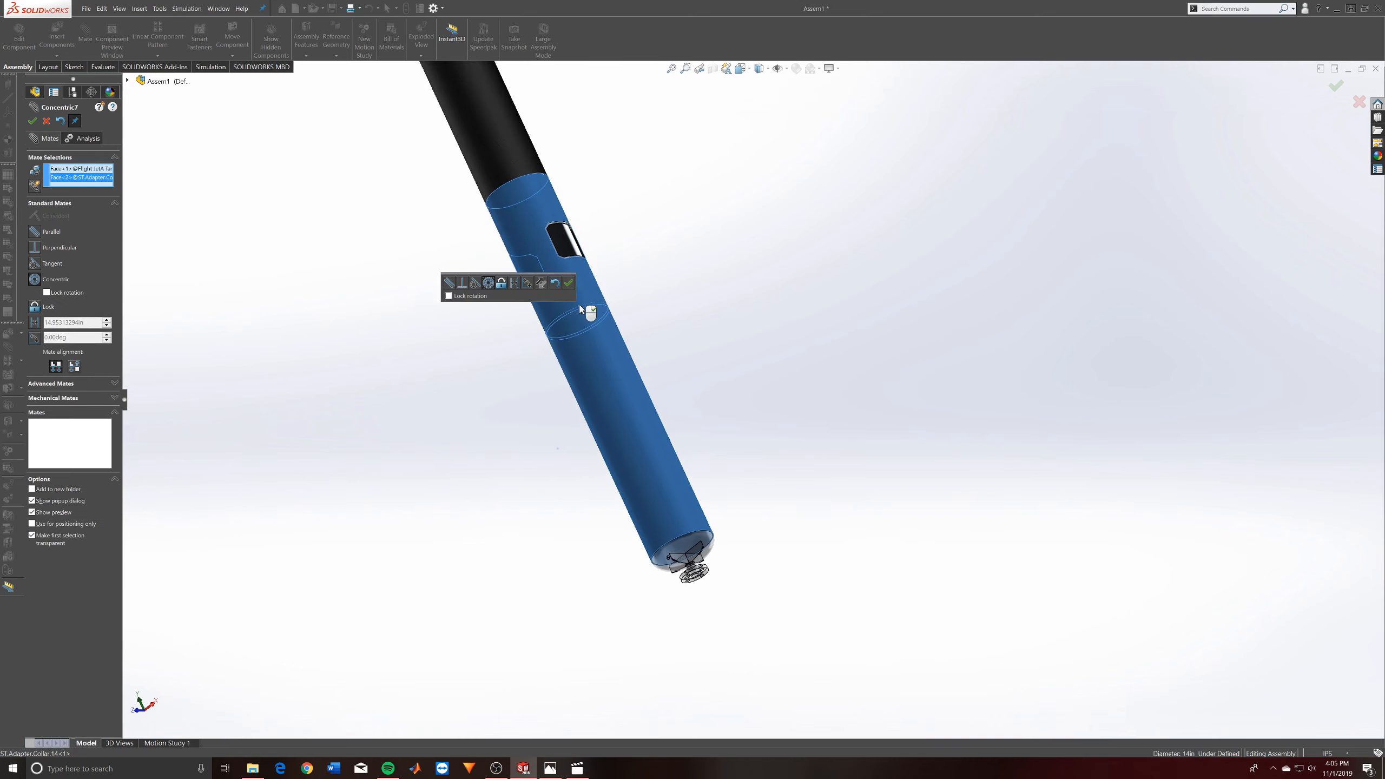
{"action": "left_click", "coordinate": [569, 283]}
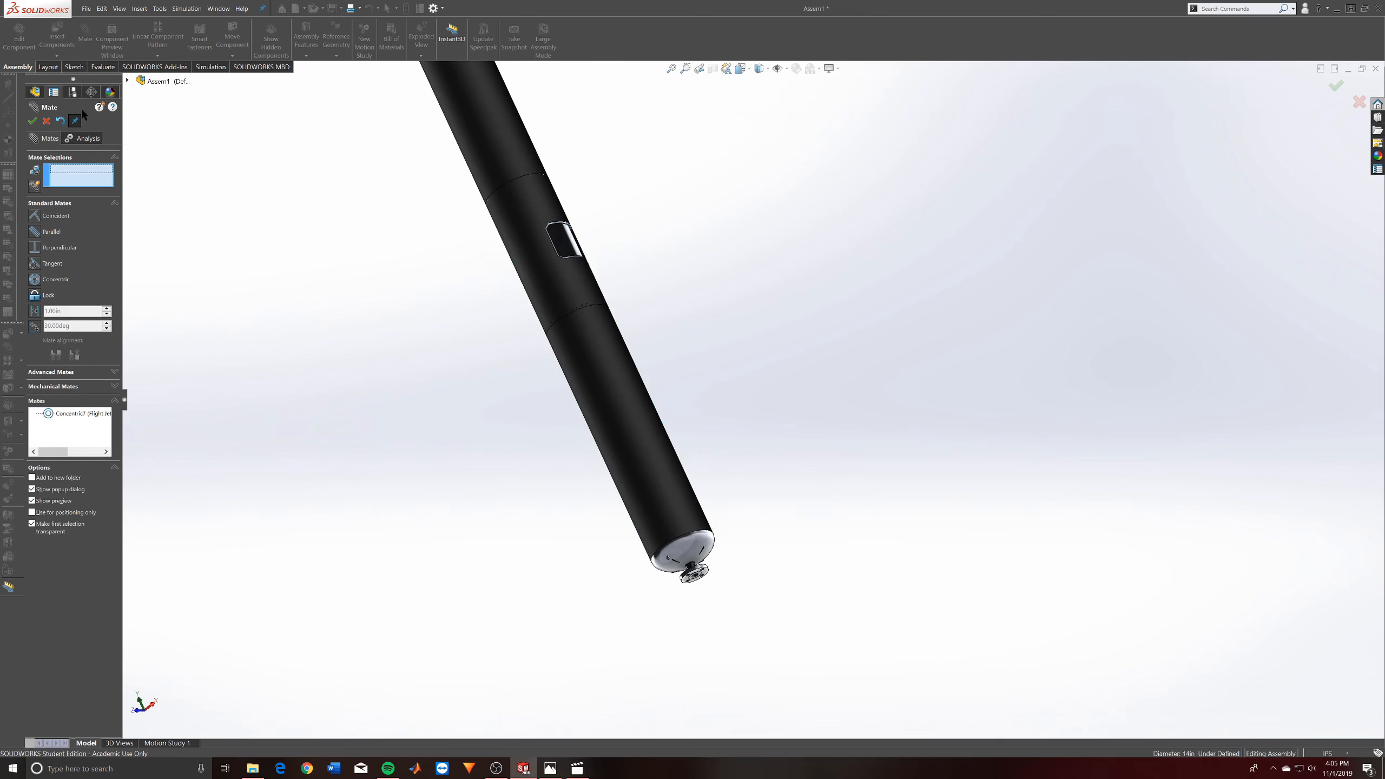
- Slide the JetA tank down out of the adapter collar to expose its upper dome
{"action": "left_click_drag", "start_coordinate": [742, 593], "coordinate": [795, 667]}
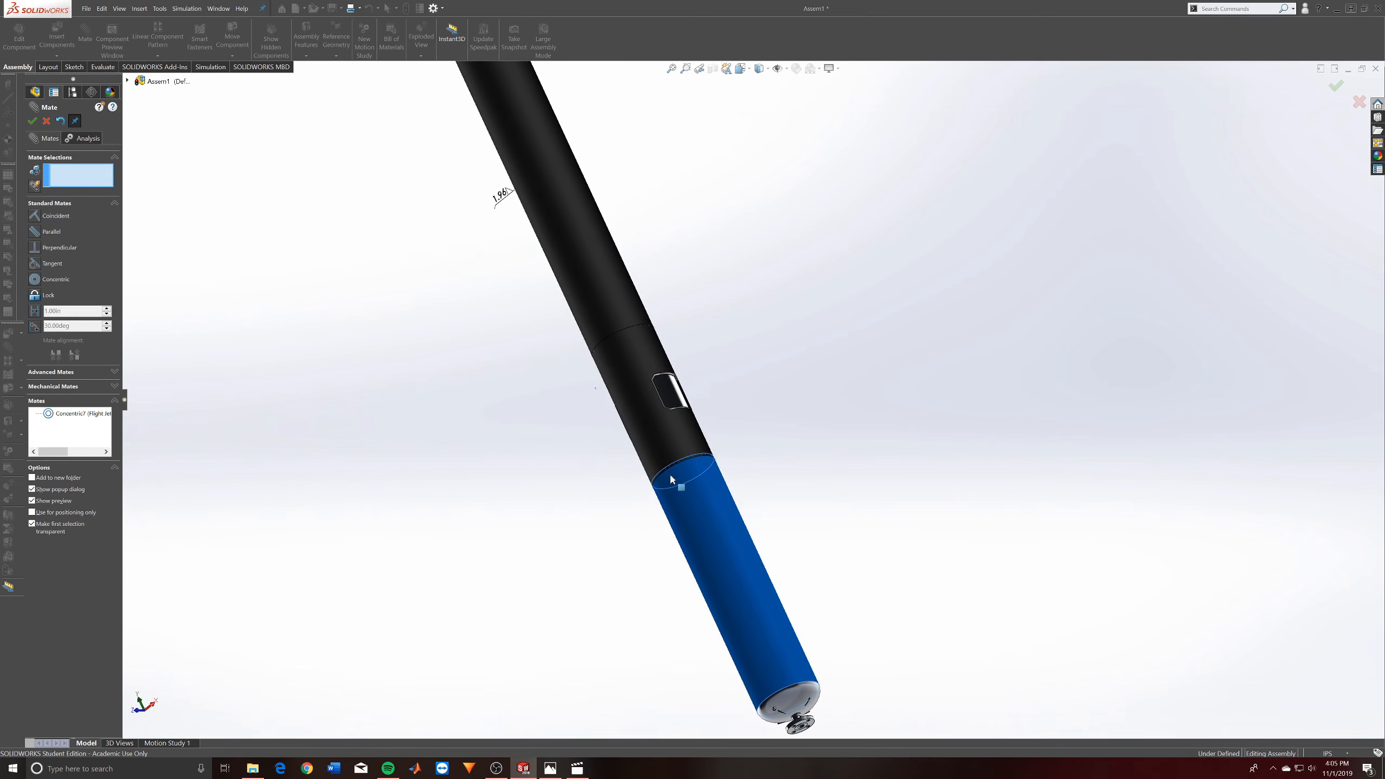
{"action": "scroll", "coordinate": [813, 559], "scroll_direction": "down", "scroll_amount": 2}
{"action": "middle_click_drag", "start_coordinate": [754, 420], "coordinate": [749, 377]}
{"action": "scroll", "coordinate": [757, 409], "scroll_direction": "up", "scroll_amount": 5}
{"action": "middle_click_drag", "start_coordinate": [655, 378], "coordinate": [638, 638]}
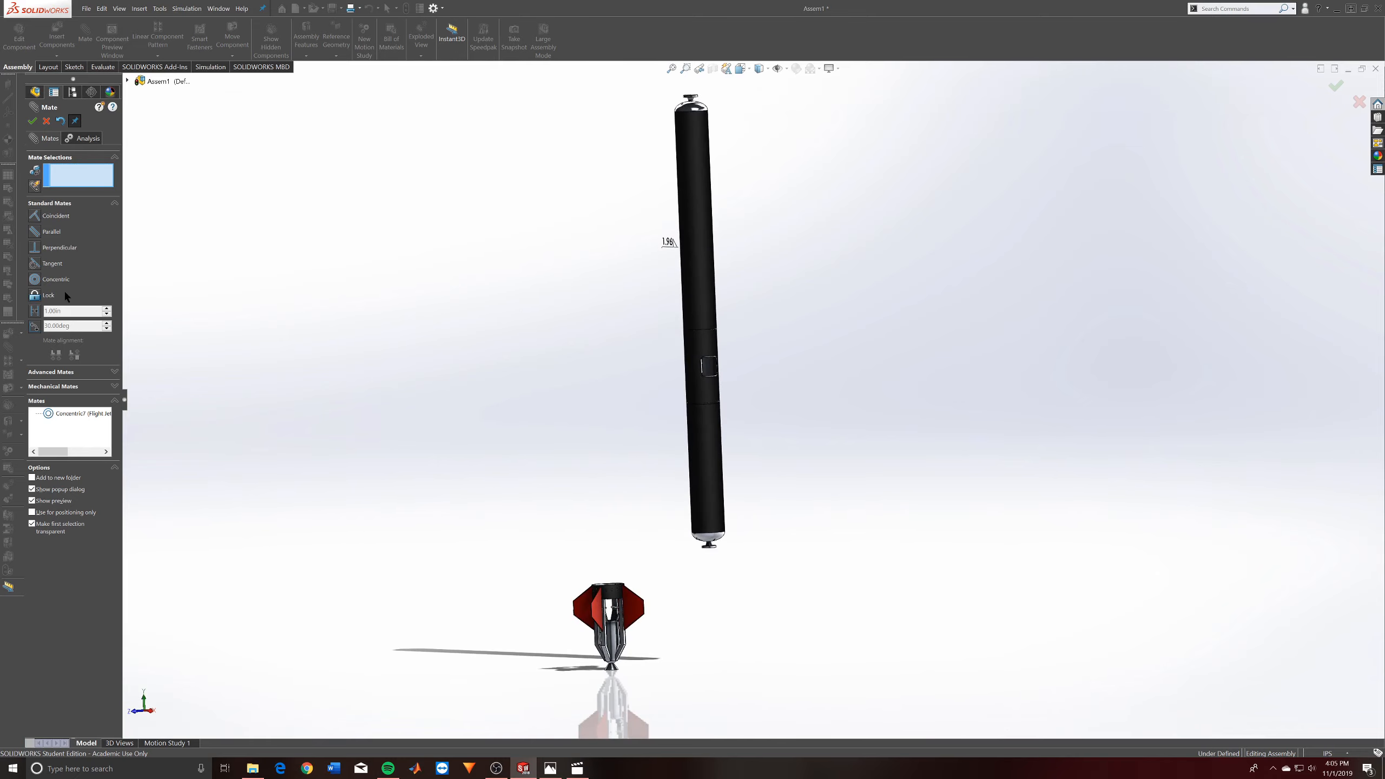
{"action": "scroll", "coordinate": [736, 390], "scroll_direction": "down", "scroll_amount": 12}
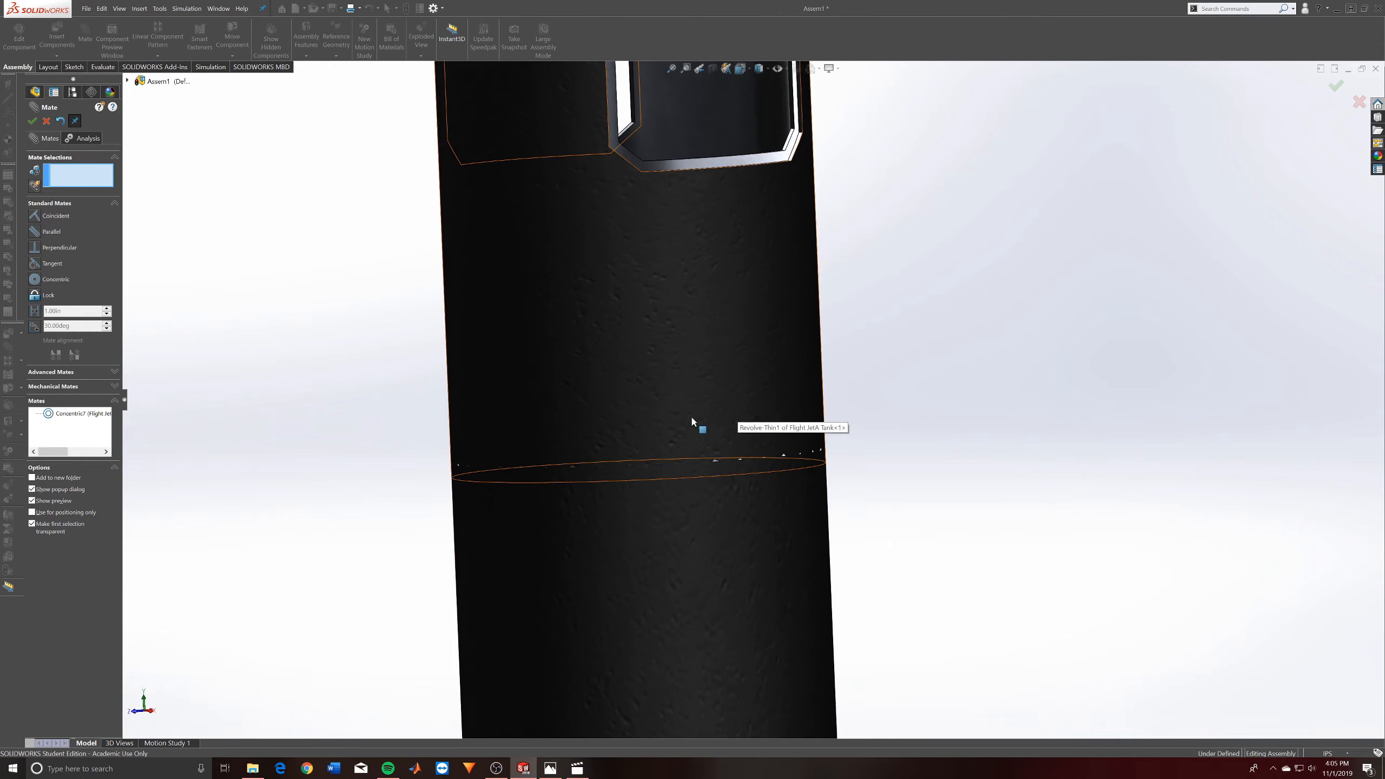
{"action": "left_click_drag", "start_coordinate": [690, 415], "coordinate": [678, 137]}
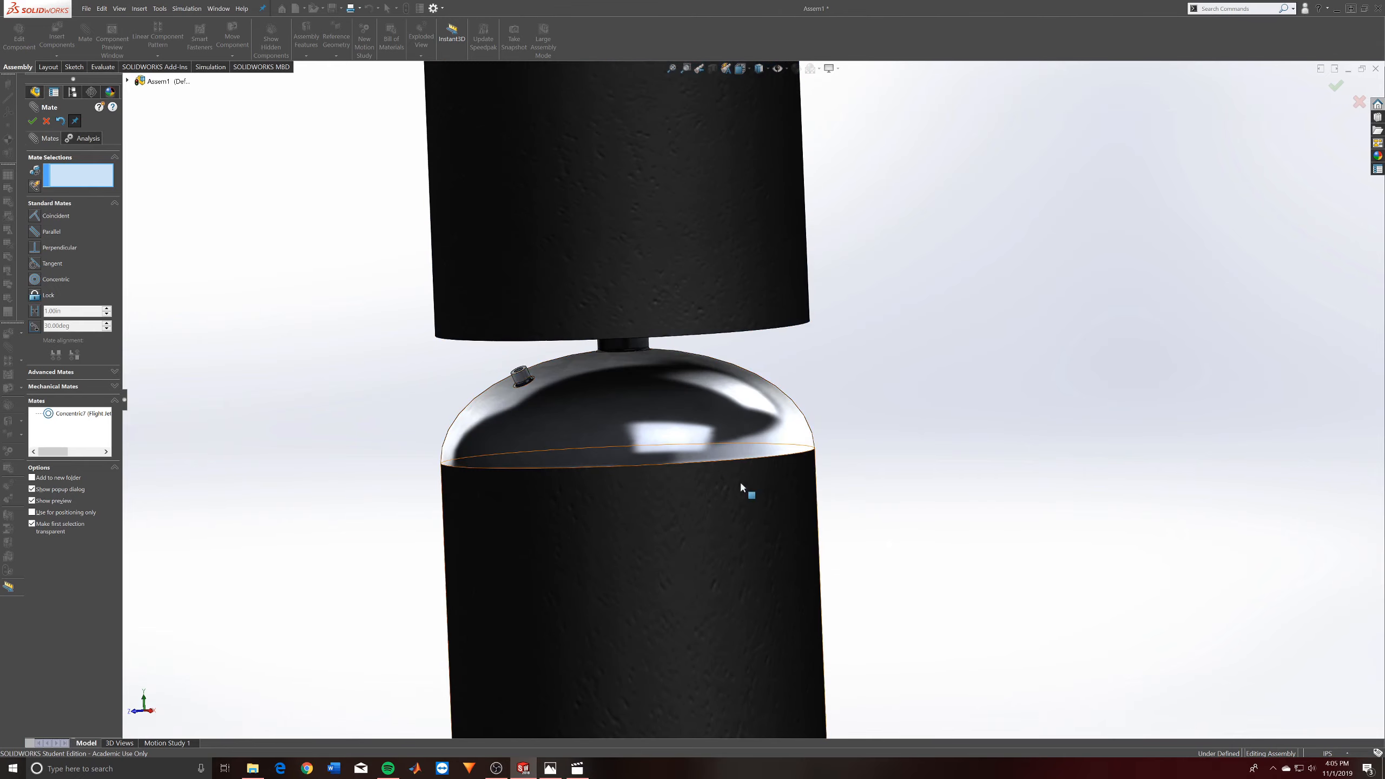
- Add a tangent mate between the JetA tank's upper dome and the inner ring edge of the adapter collar
{"action": "left_click", "coordinate": [693, 437]}
{"action": "middle_click_drag", "start_coordinate": [693, 433], "coordinate": [758, 147]}
{"action": "left_click", "coordinate": [735, 358]}
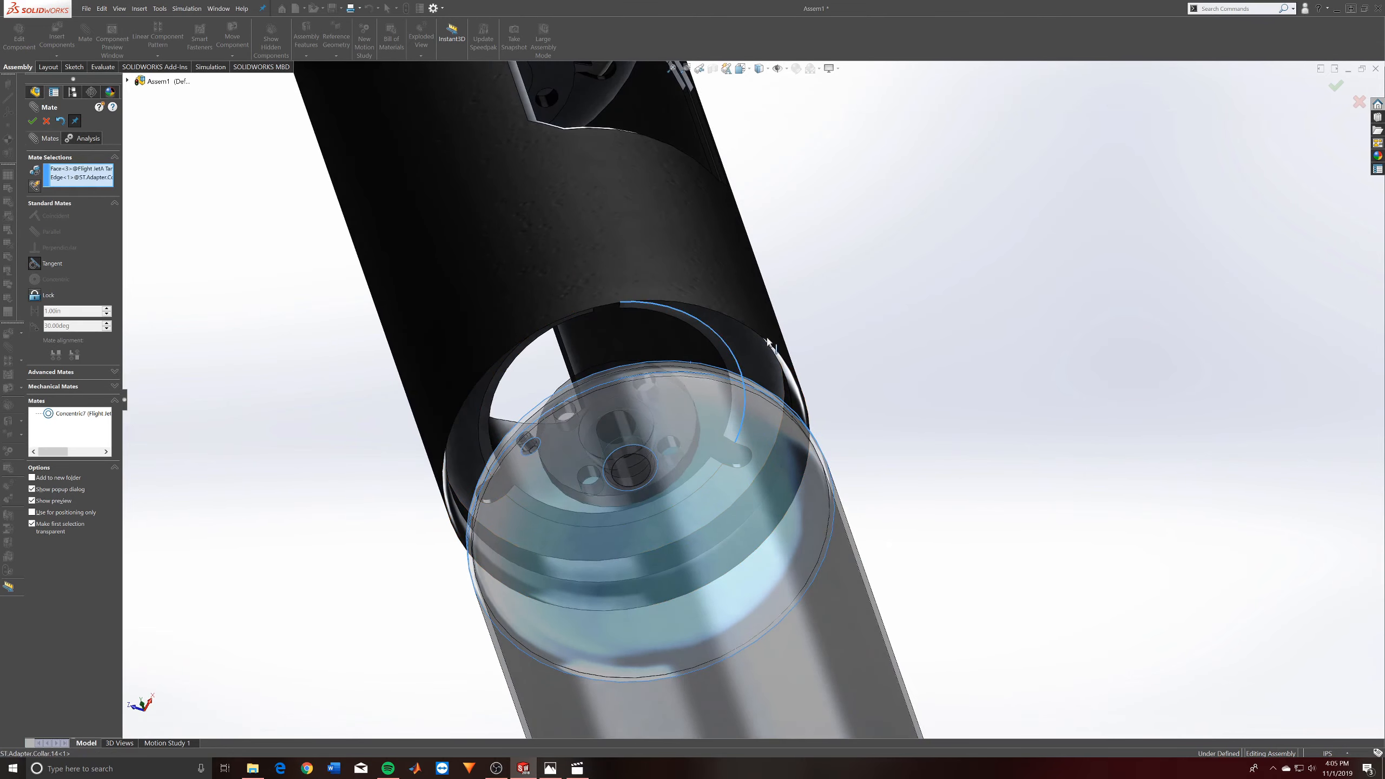
{"action": "left_click", "coordinate": [223, 150]}
- Add a concentric mate between the JetA tank's outer face and the ring at the top of the engine section
{"action": "scroll", "coordinate": [633, 456], "scroll_direction": "up", "scroll_amount": 8}
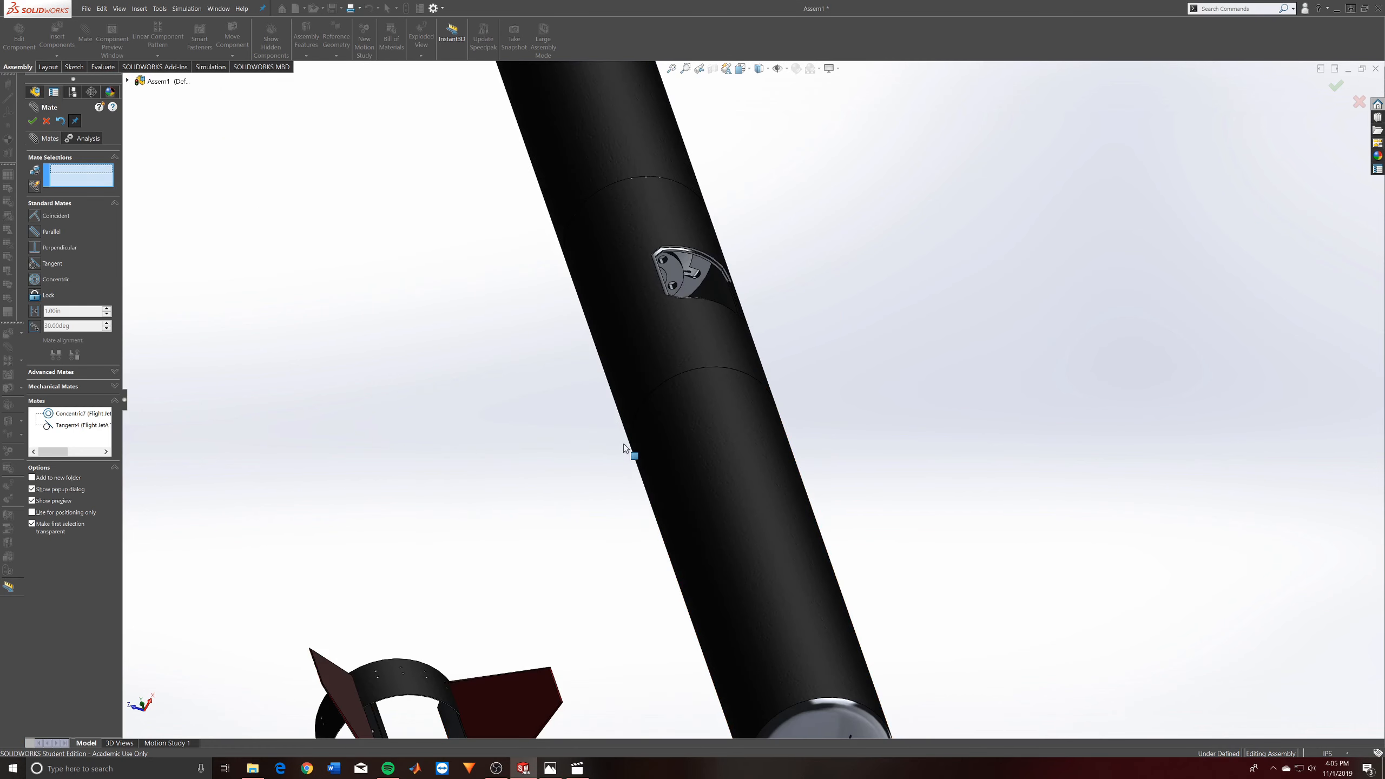
{"action": "left_click", "coordinate": [787, 460]}
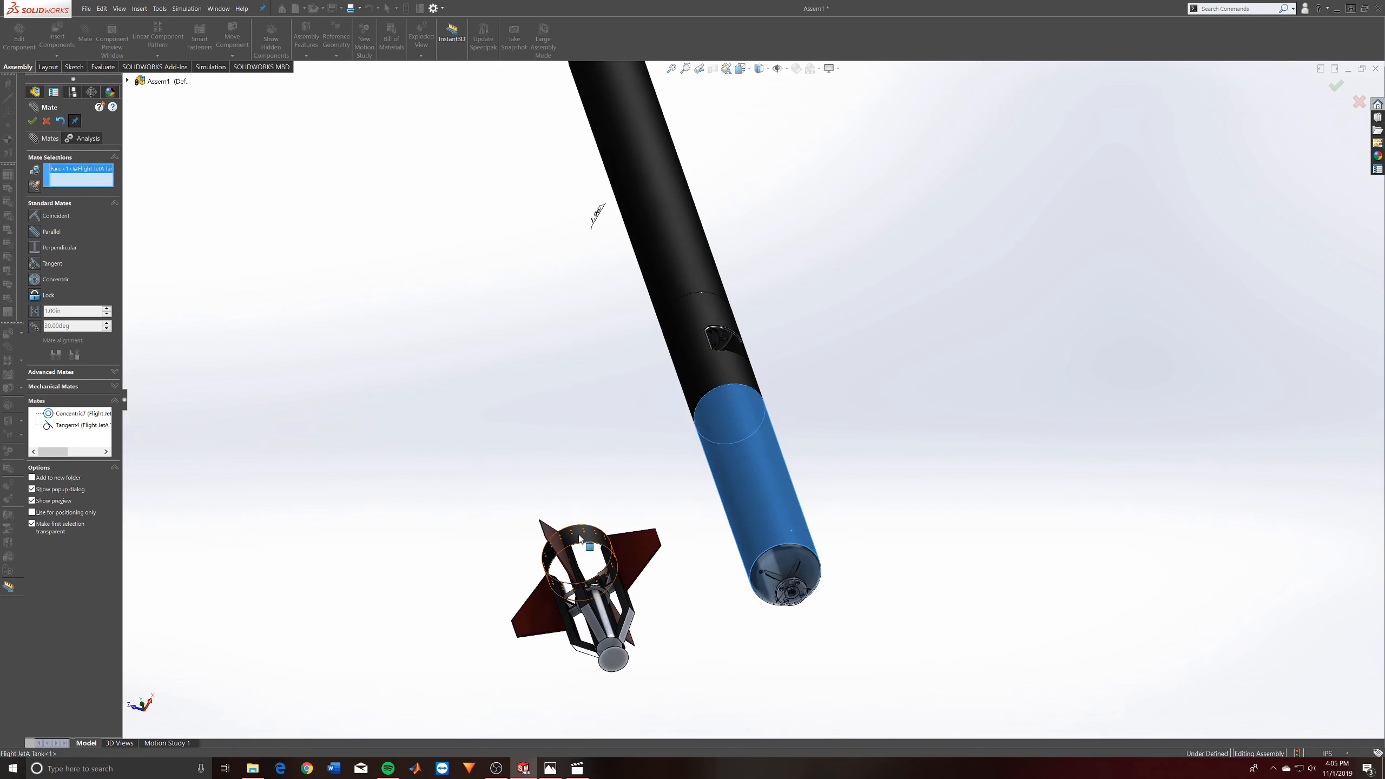
{"action": "left_click", "coordinate": [879, 491]}
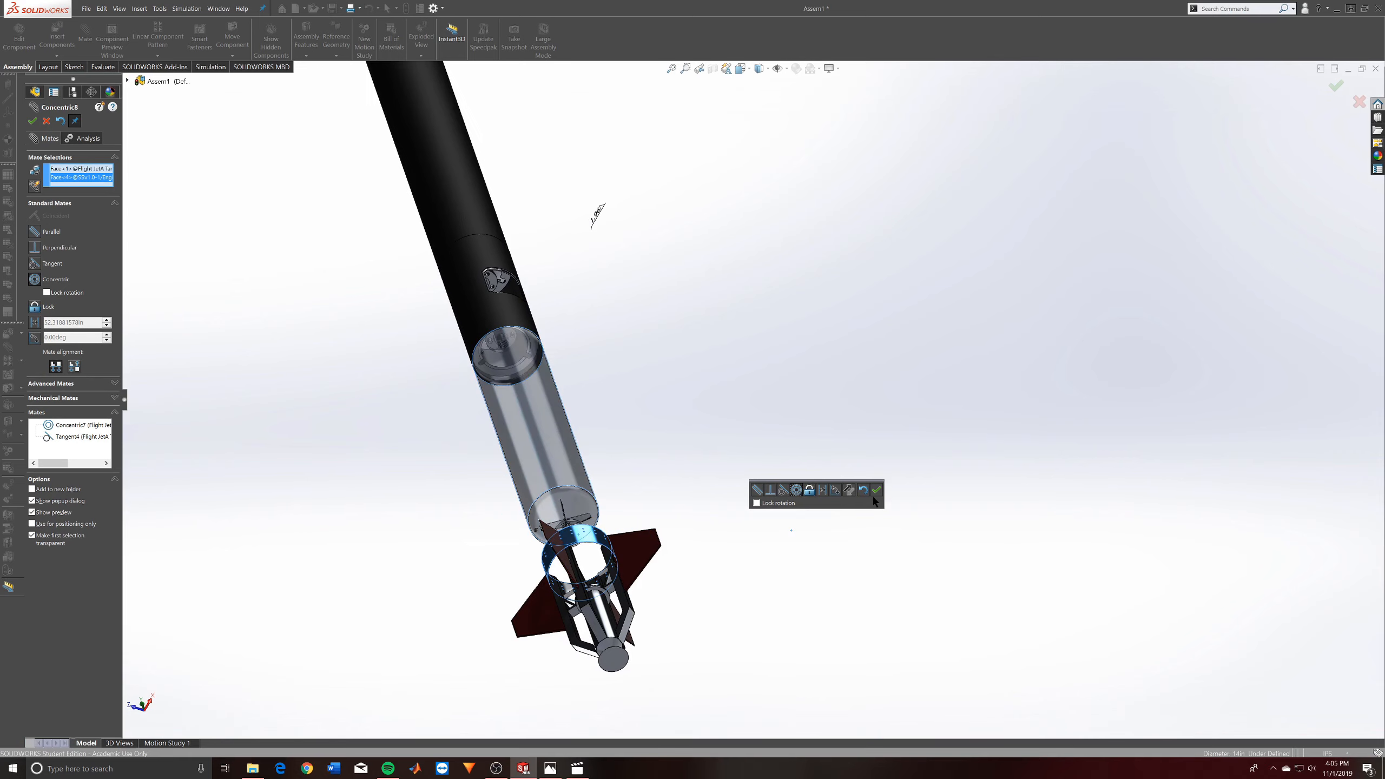
{"action": "middle_click_drag", "start_coordinate": [638, 251], "coordinate": [618, 421]}
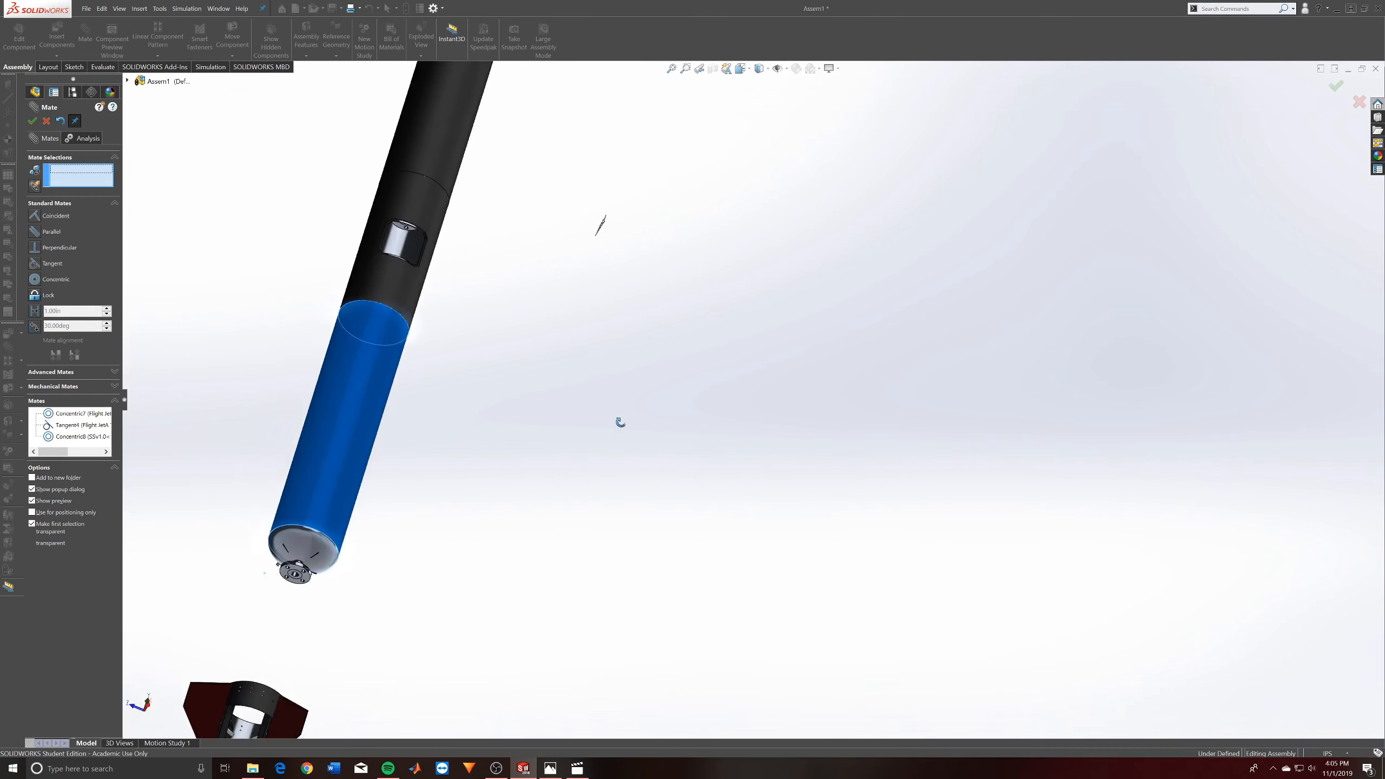
- Insert the ST.Adapter.Collar.14 part in its "Thrust to tank adapter" configuration between the JetA tank and the engine section
{"action": "scroll", "coordinate": [622, 394], "scroll_direction": "up", "scroll_amount": 5}
{"action": "middle_click_drag", "start_coordinate": [681, 380], "coordinate": [676, 483]}
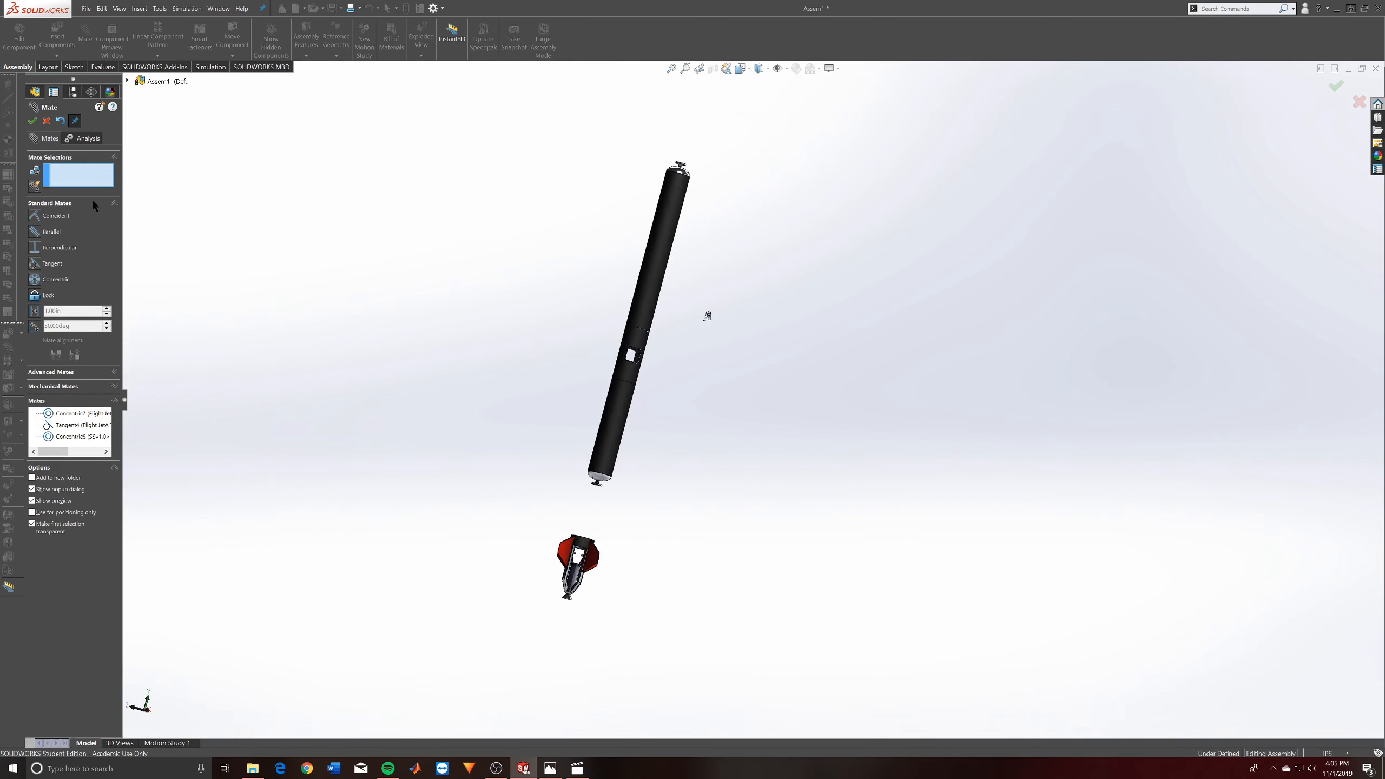
{"action": "scroll", "coordinate": [670, 557], "scroll_direction": "down", "scroll_amount": 5}
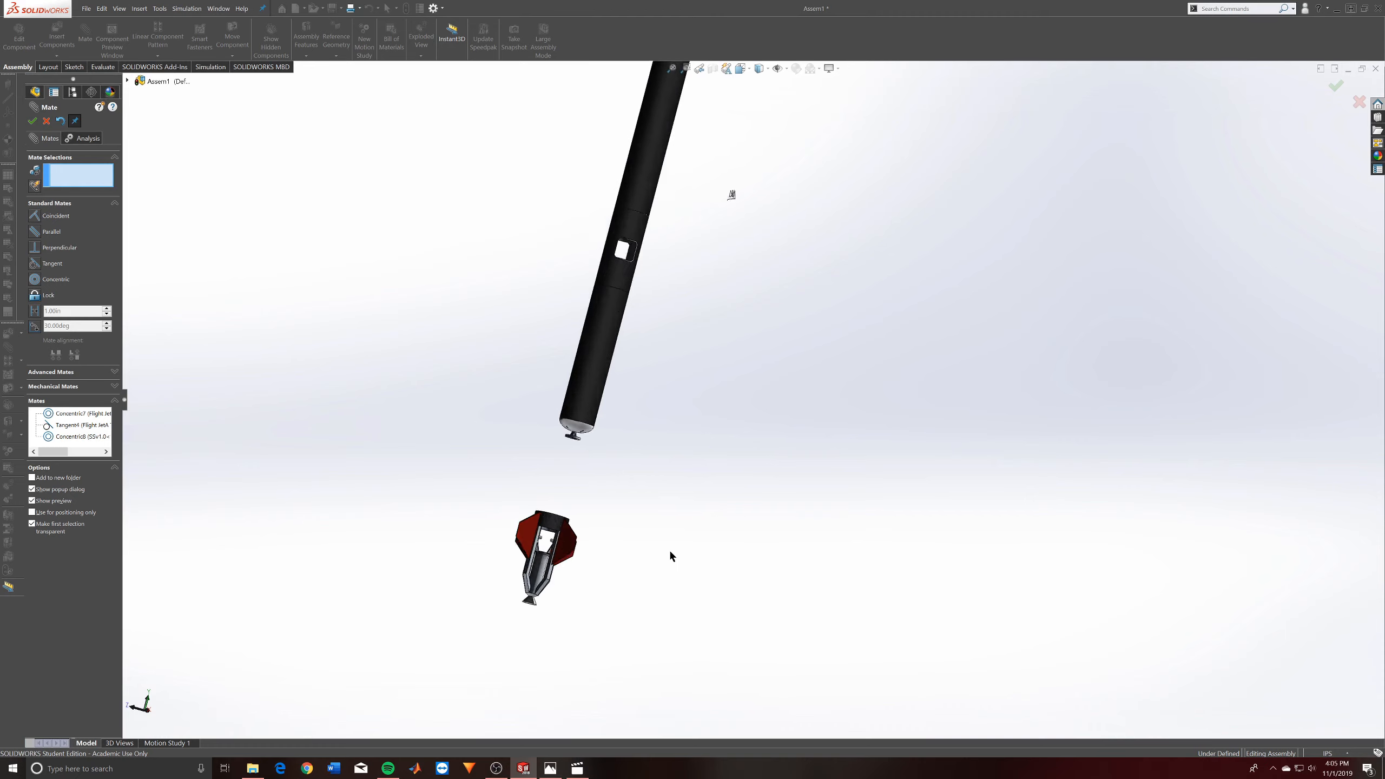
{"action": "left_click", "coordinate": [32, 120]}
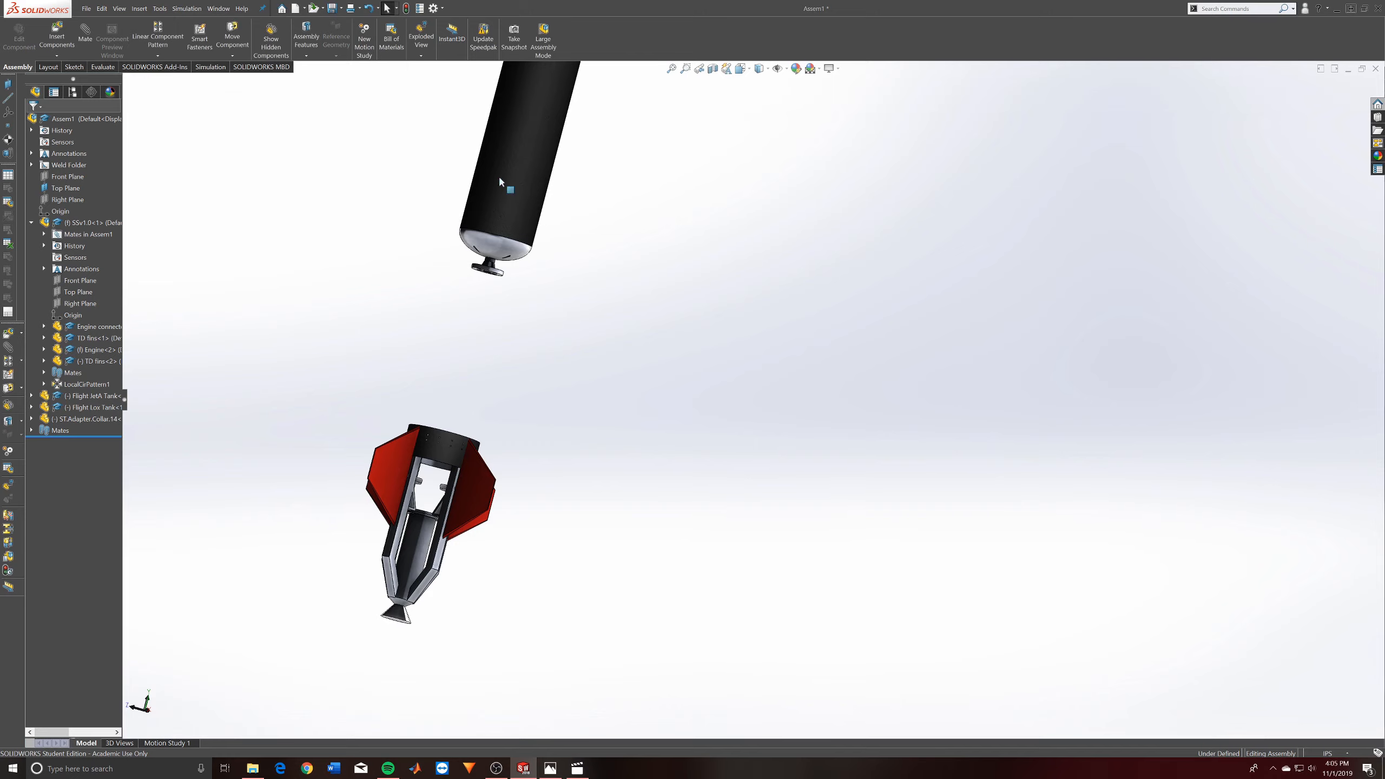
{"action": "left_click", "coordinate": [55, 35]}
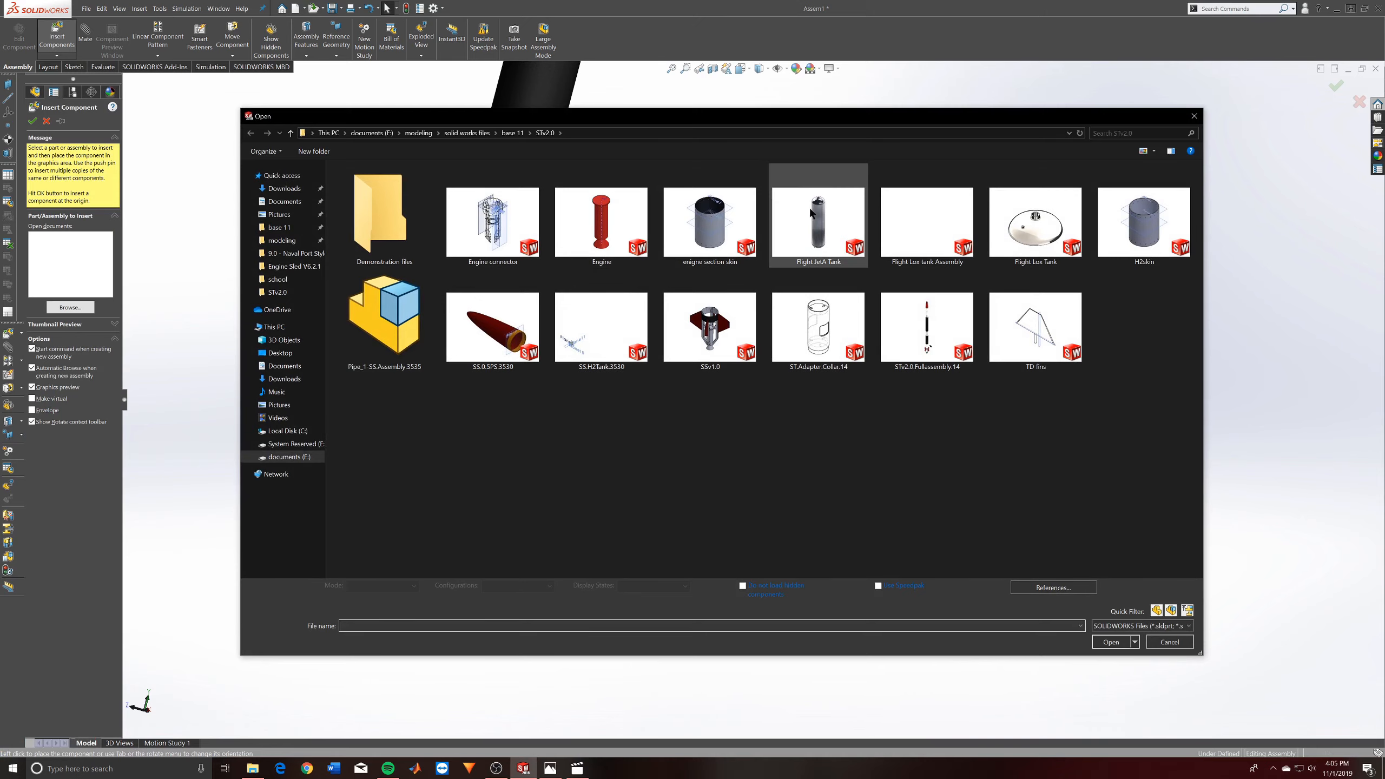
{"action": "left_click", "coordinate": [814, 334]}
{"action": "left_click", "coordinate": [1111, 636]}
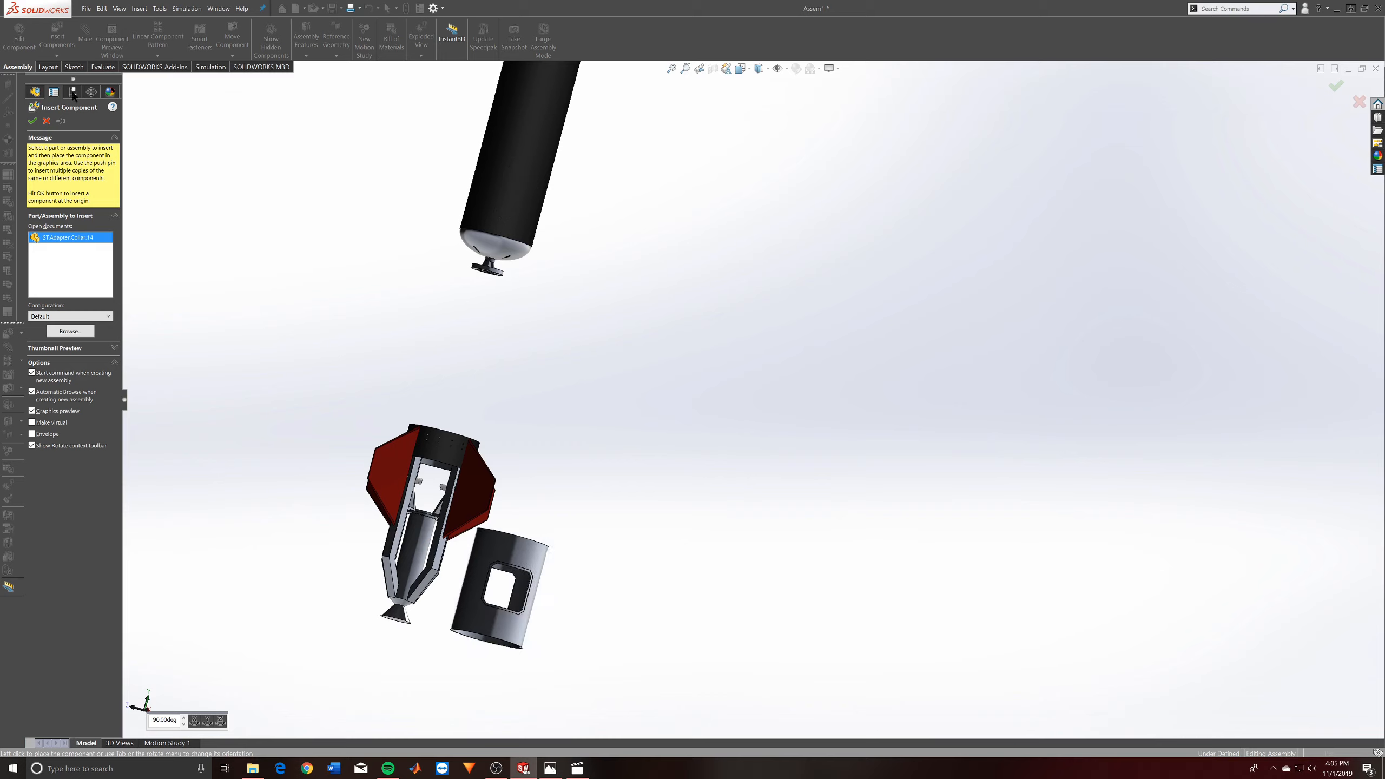
{"action": "left_click", "coordinate": [69, 318]}
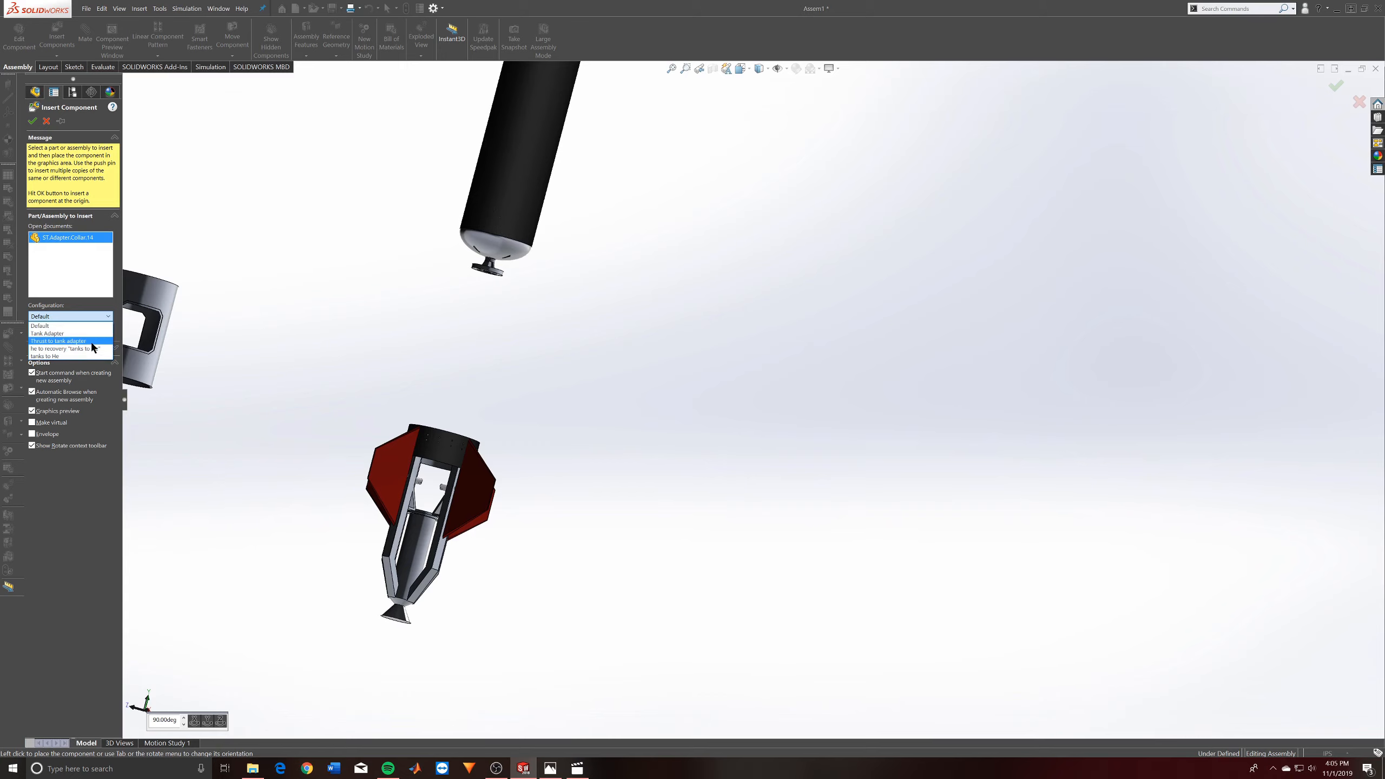
{"action": "left_click", "coordinate": [82, 340]}
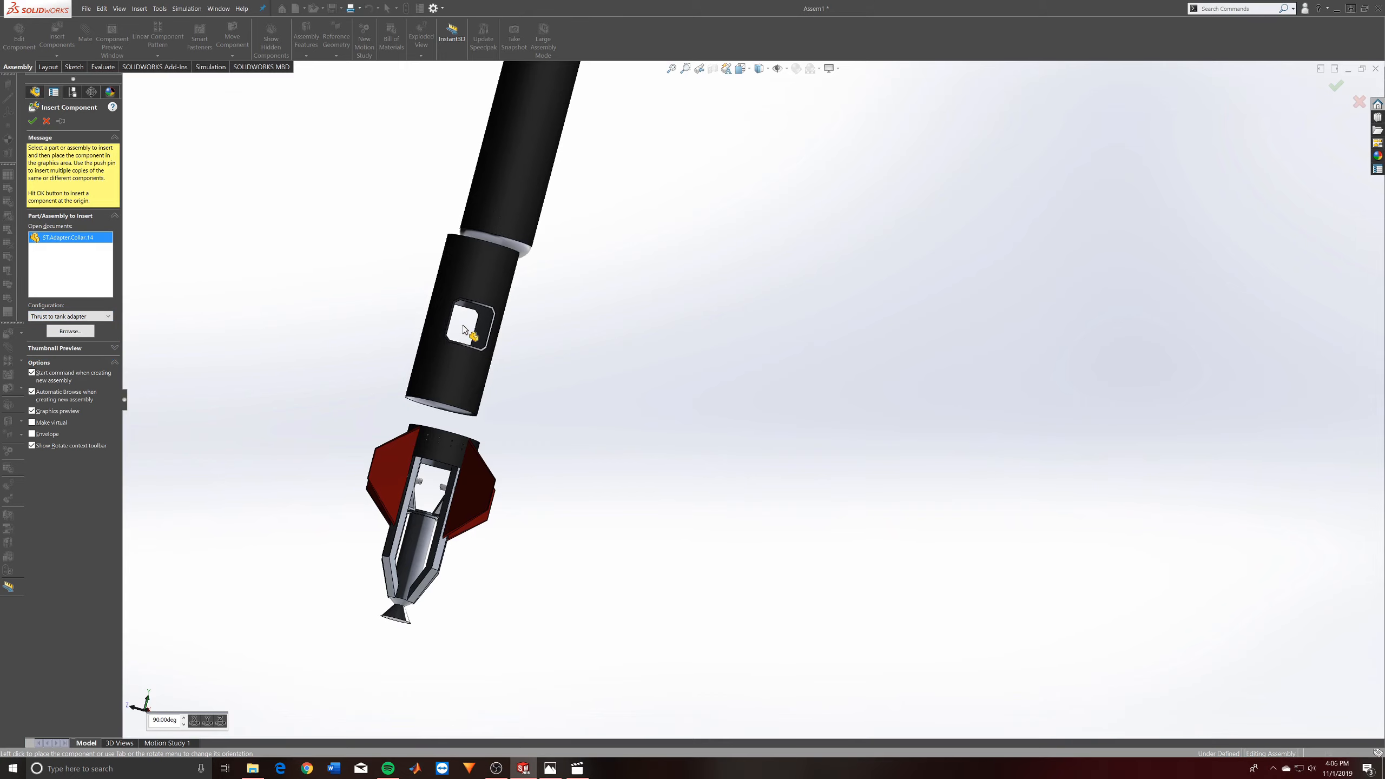
{"action": "left_click", "coordinate": [403, 276]}
- Examine the newly inserted adapter collar from several angles and check which configuration it uses
{"action": "middle_click_drag", "start_coordinate": [549, 463], "coordinate": [615, 260]}
{"action": "middle_click_drag", "start_coordinate": [647, 352], "coordinate": [445, 296]}
{"action": "scroll", "coordinate": [444, 295], "scroll_direction": "down", "scroll_amount": 5}
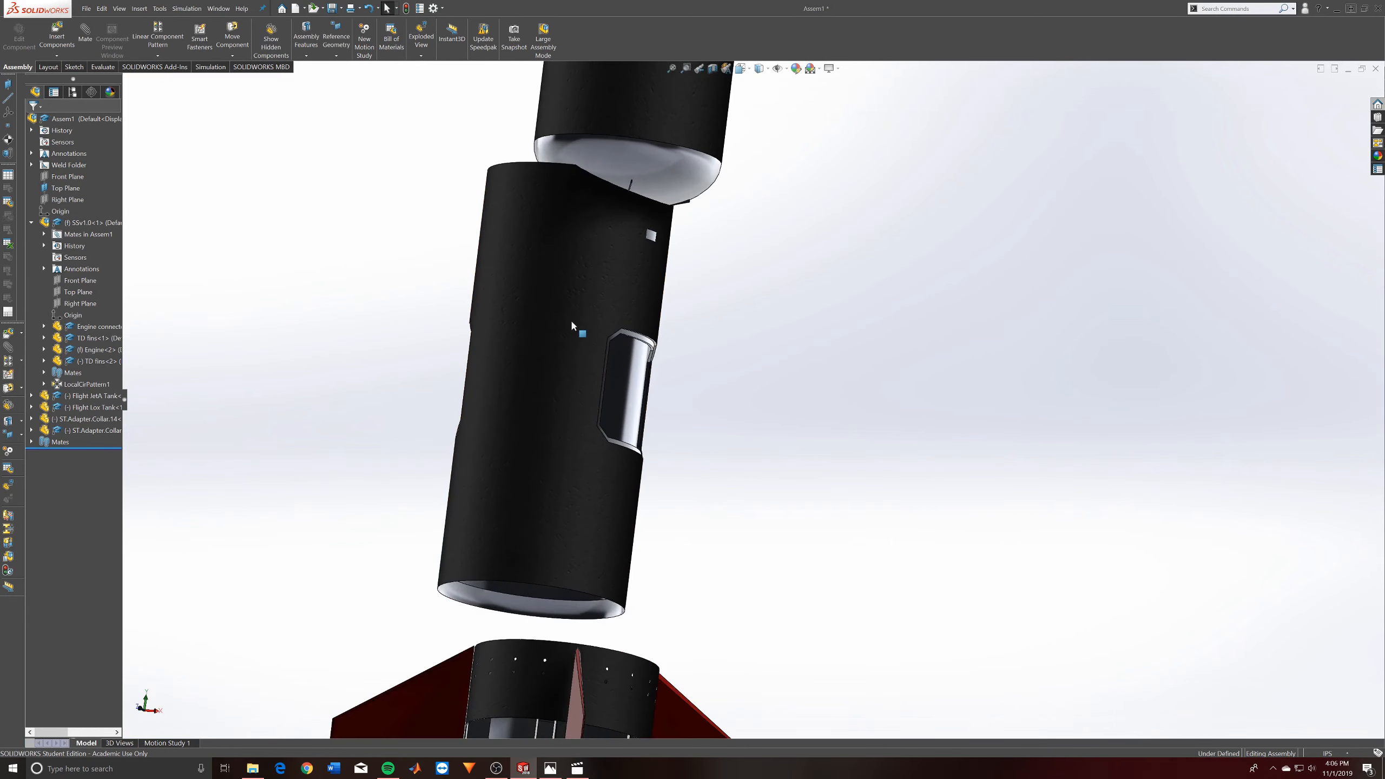
{"action": "middle_click_drag", "start_coordinate": [532, 337], "coordinate": [465, 244]}
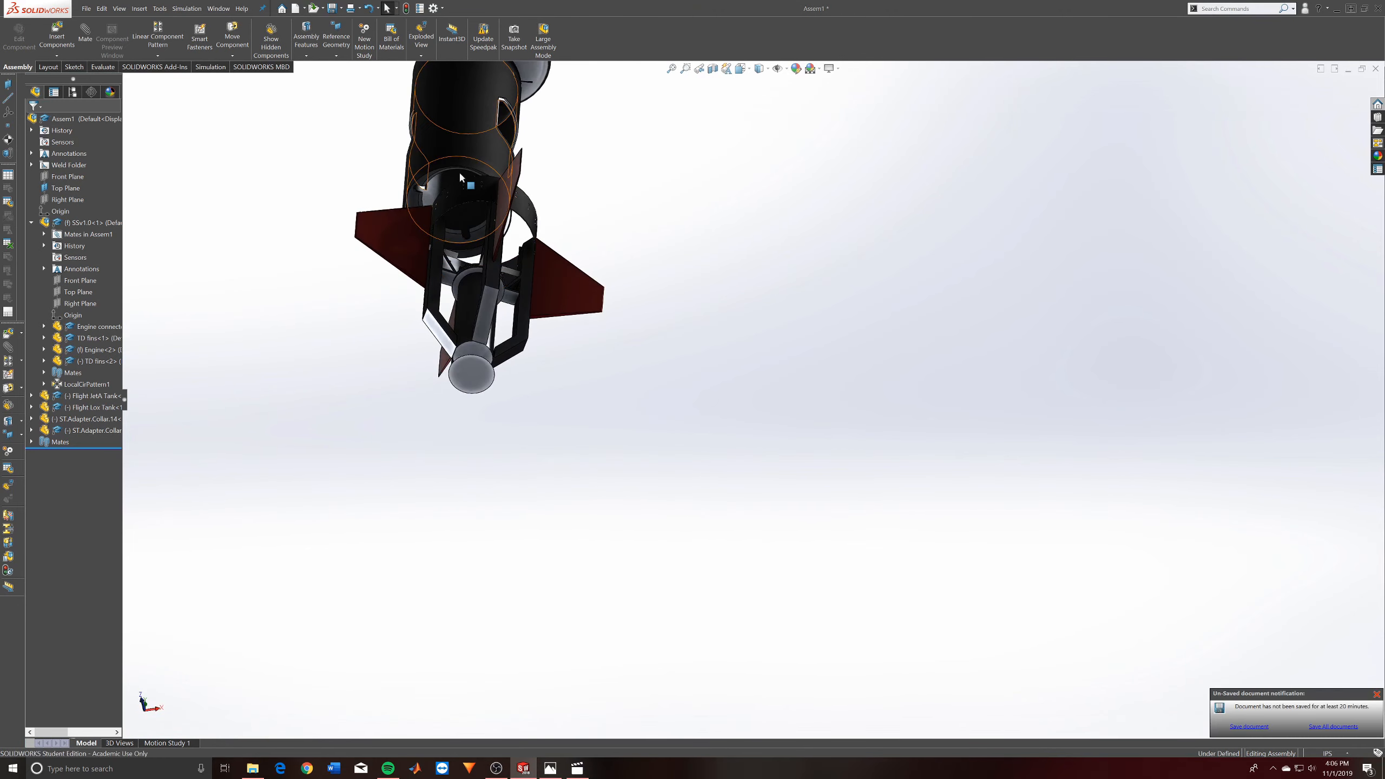
{"action": "middle_click_drag", "start_coordinate": [459, 172], "coordinate": [469, 216]}
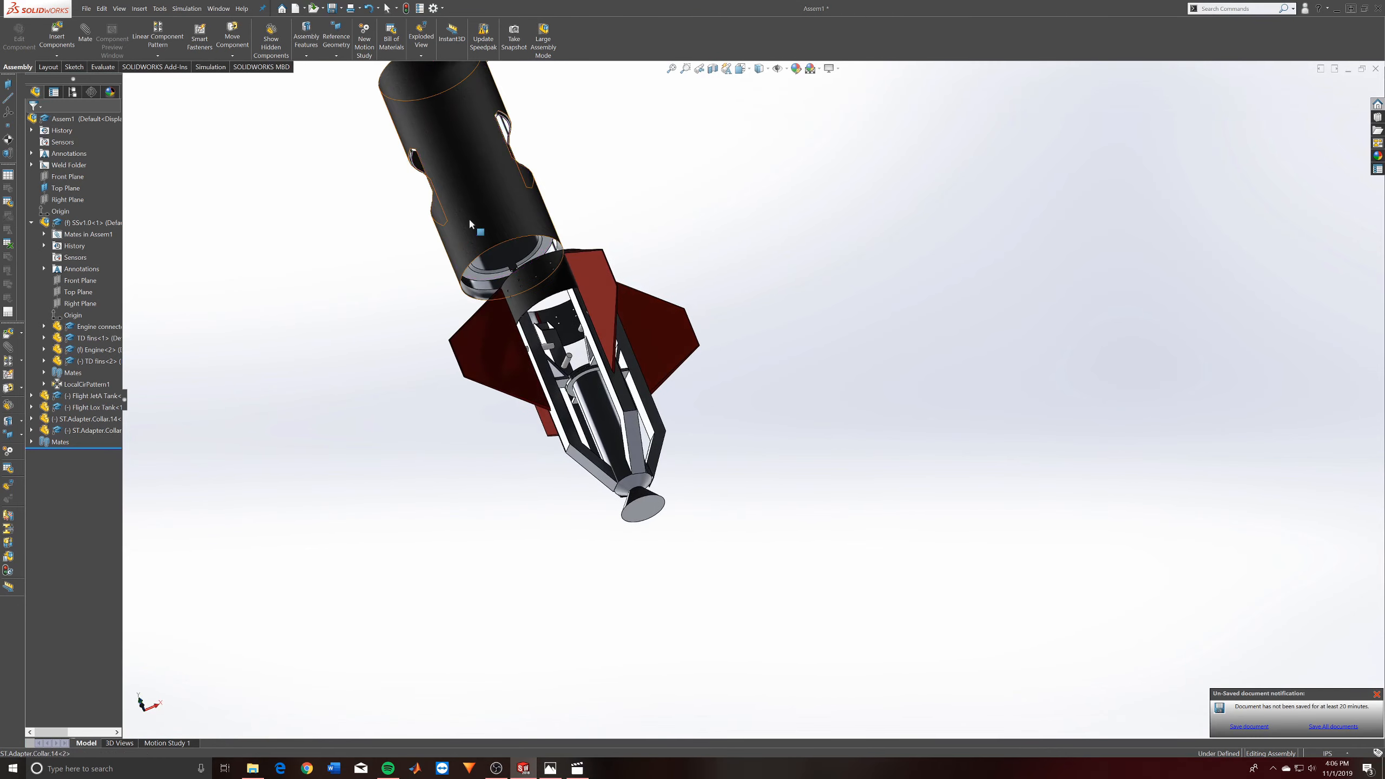
{"action": "right_click", "coordinate": [469, 217]}
{"action": "left_click", "coordinate": [536, 161]}
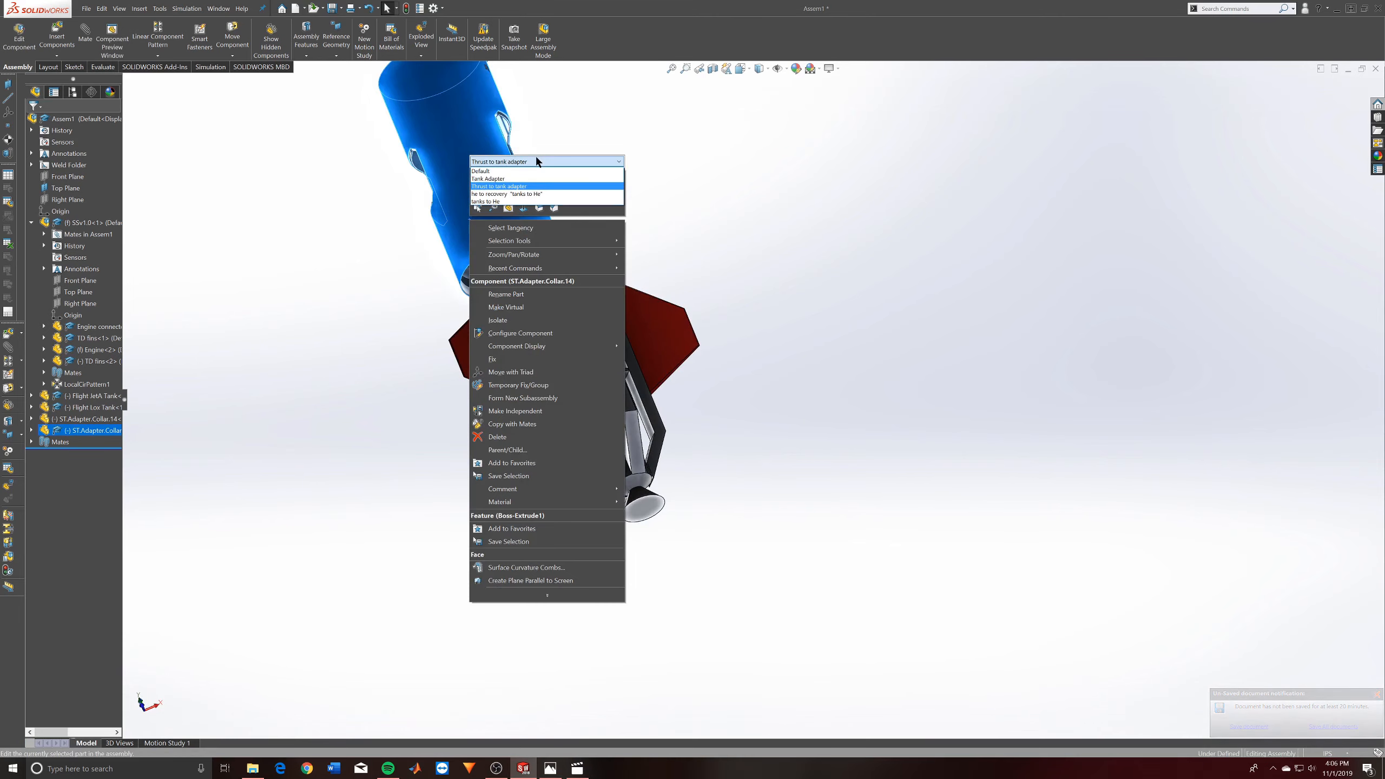
{"action": "middle_click_drag", "start_coordinate": [535, 161], "coordinate": [715, 371]}
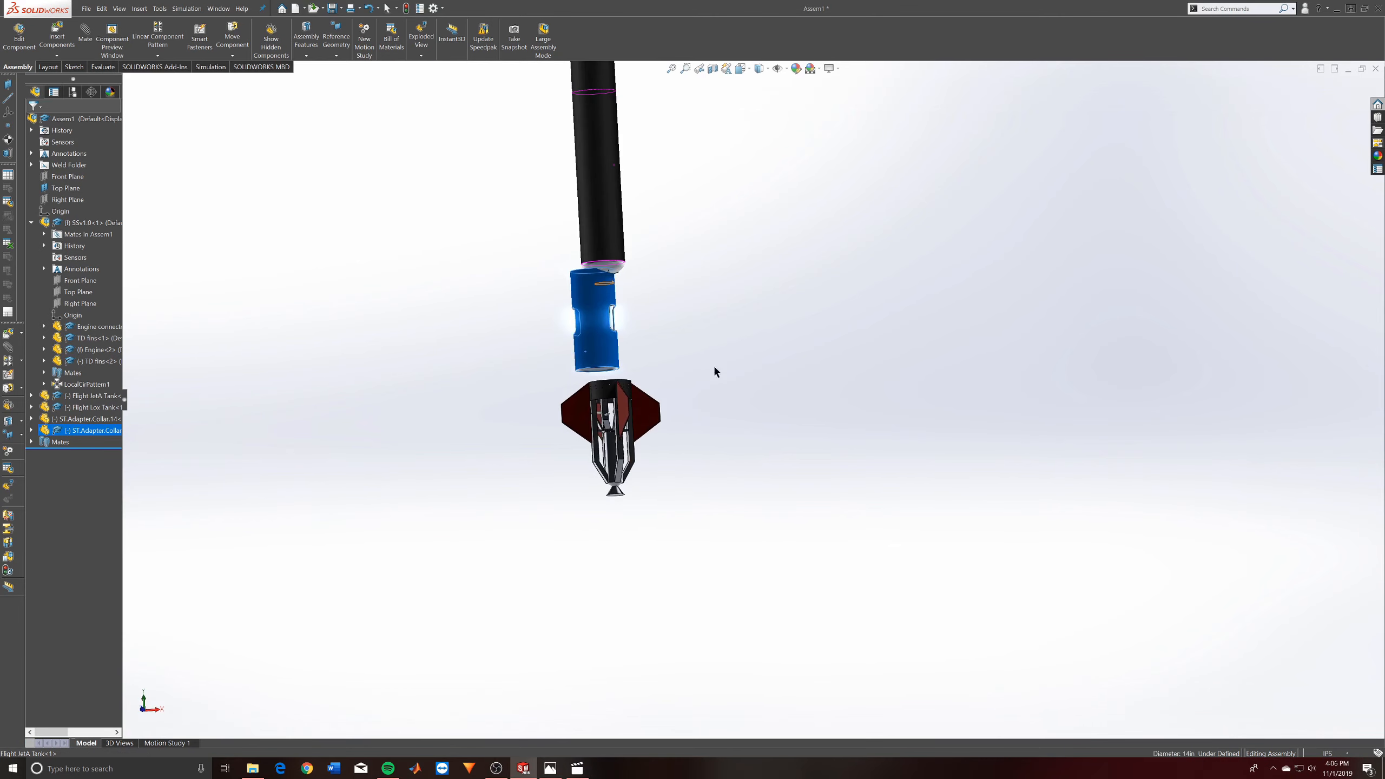
{"action": "left_click", "coordinate": [825, 287]}
- Try to move the new adapter collar beside the stack and reorient it with the move triad
{"action": "left_click", "coordinate": [595, 307]}
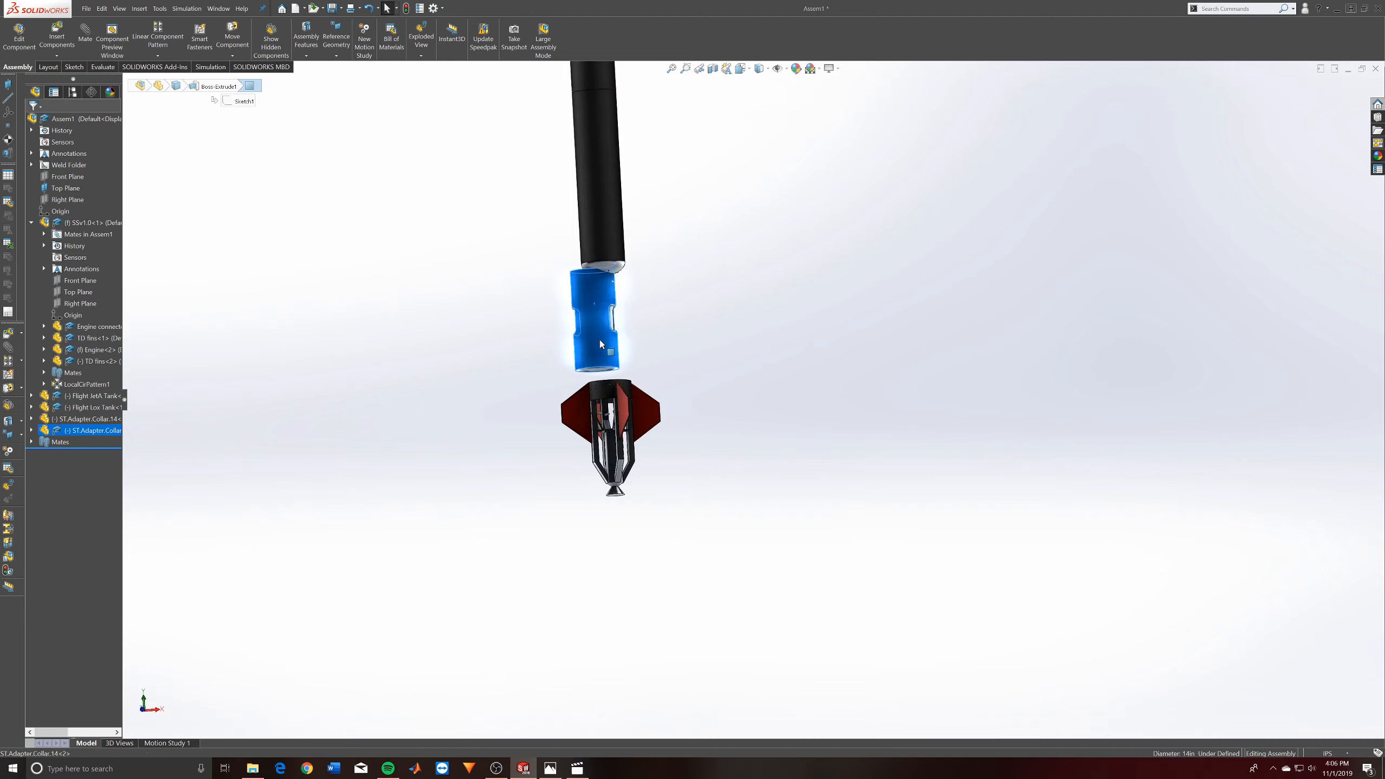
{"action": "left_click_drag", "start_coordinate": [601, 343], "coordinate": [583, 349]}
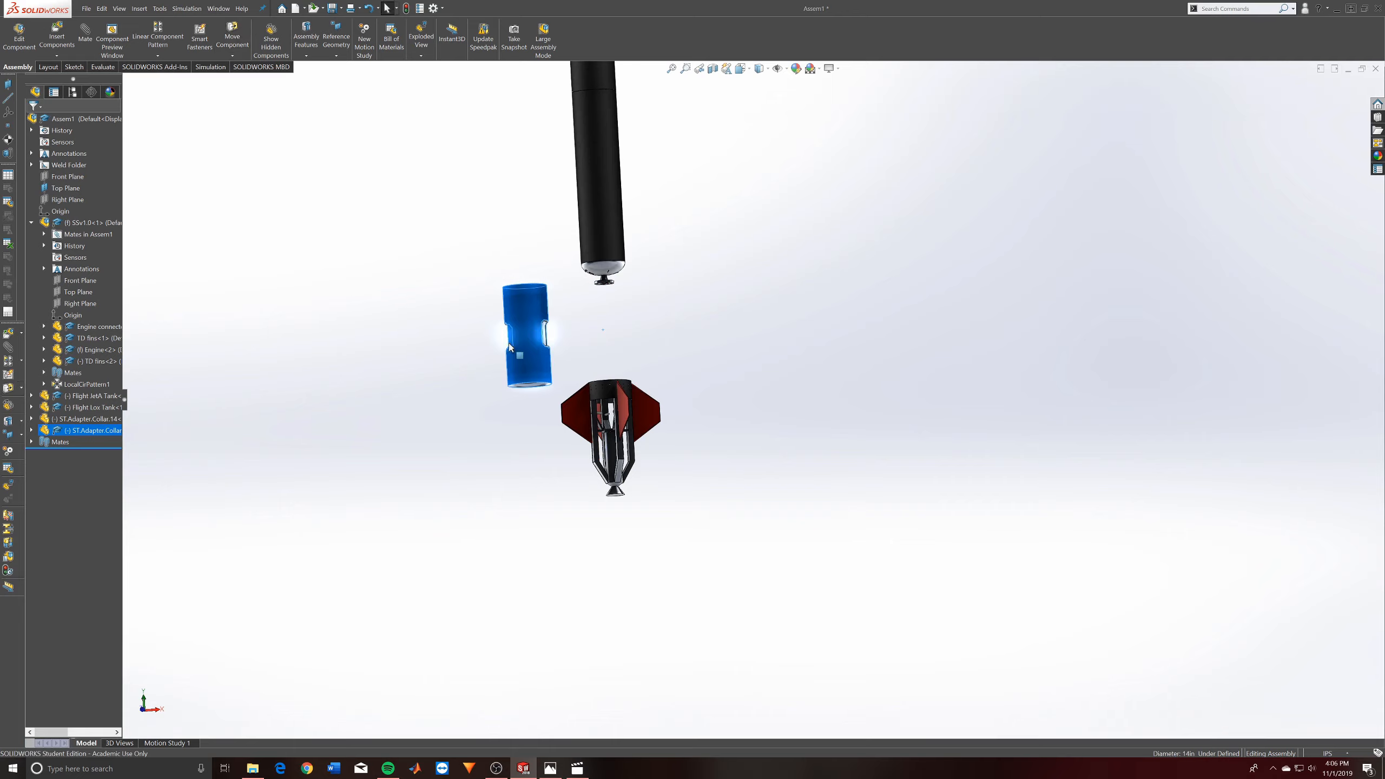
{"action": "right_click", "coordinate": [525, 346]}
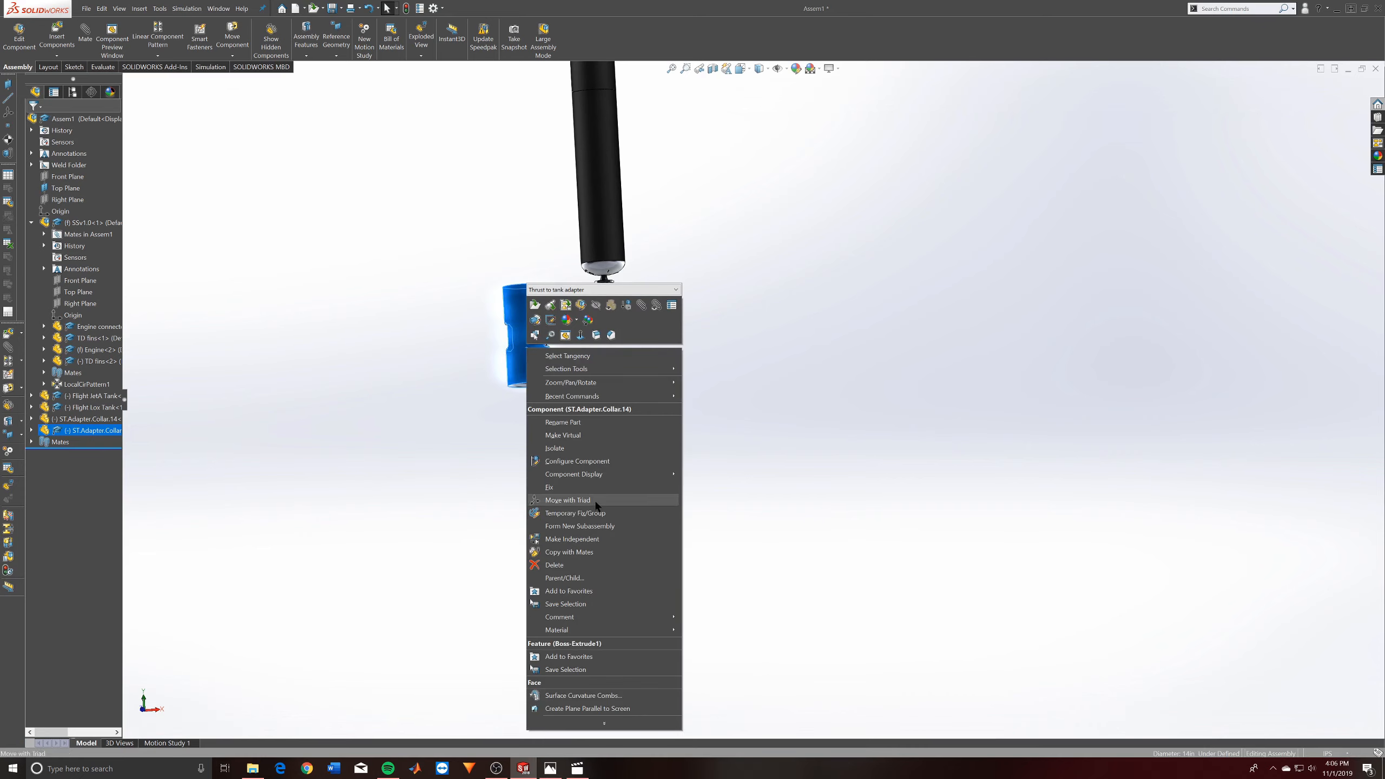
{"action": "left_click", "coordinate": [567, 499]}
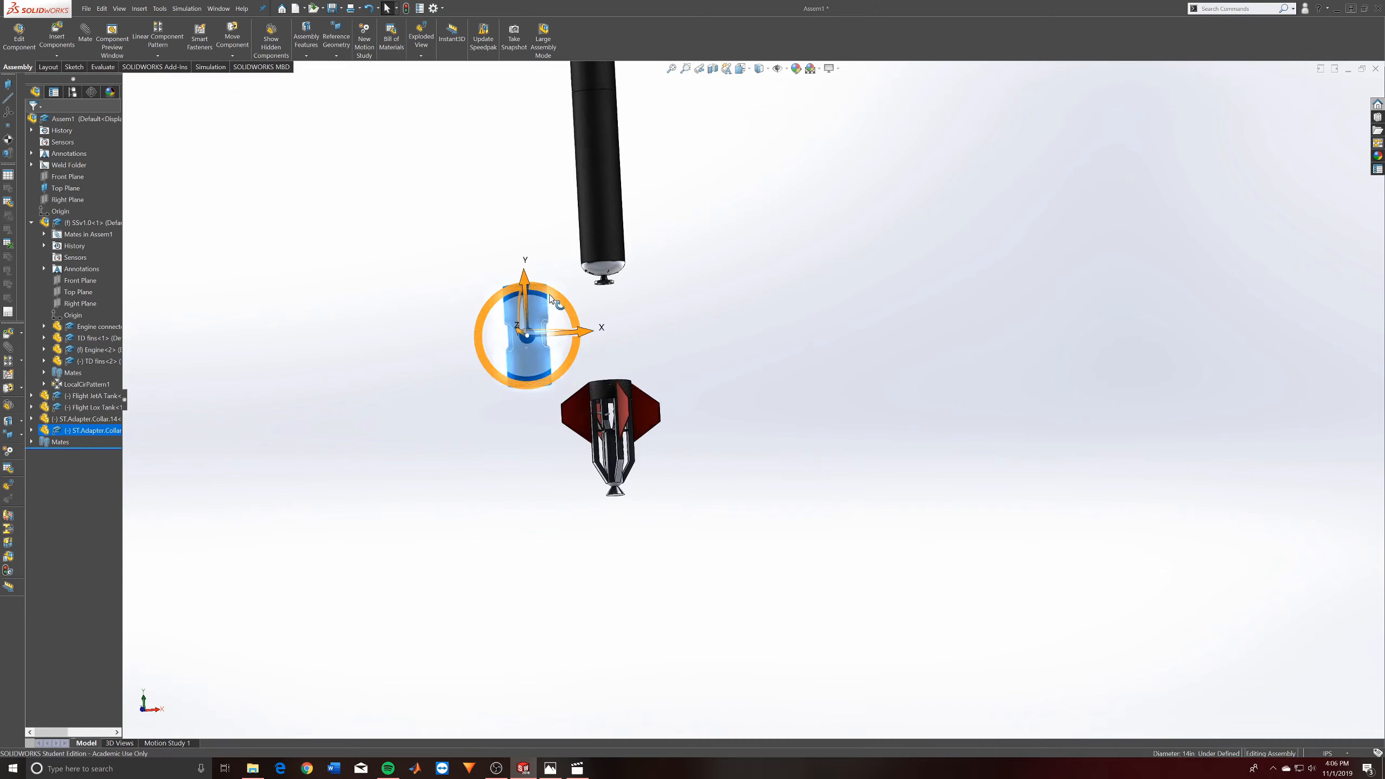
{"action": "left_click_drag", "start_coordinate": [552, 291], "coordinate": [586, 277]}
{"action": "middle_click_drag", "start_coordinate": [586, 295], "coordinate": [509, 323]}
{"action": "left_click_drag", "start_coordinate": [556, 281], "coordinate": [501, 271]}
{"action": "scroll", "coordinate": [551, 284], "scroll_direction": "down", "scroll_amount": 3}
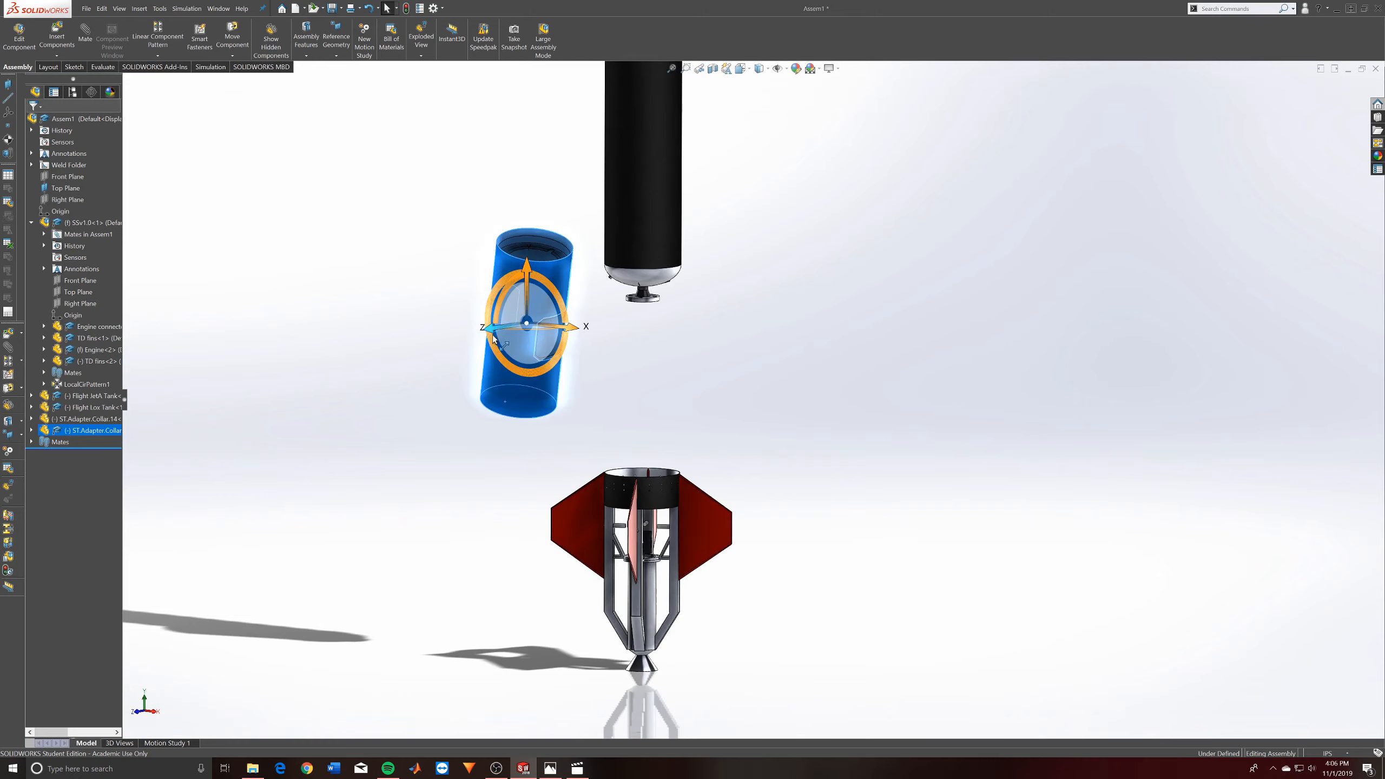
{"action": "left_click_drag", "start_coordinate": [345, 350], "coordinate": [503, 423]}
{"action": "middle_click_drag", "start_coordinate": [563, 341], "coordinate": [602, 421]}
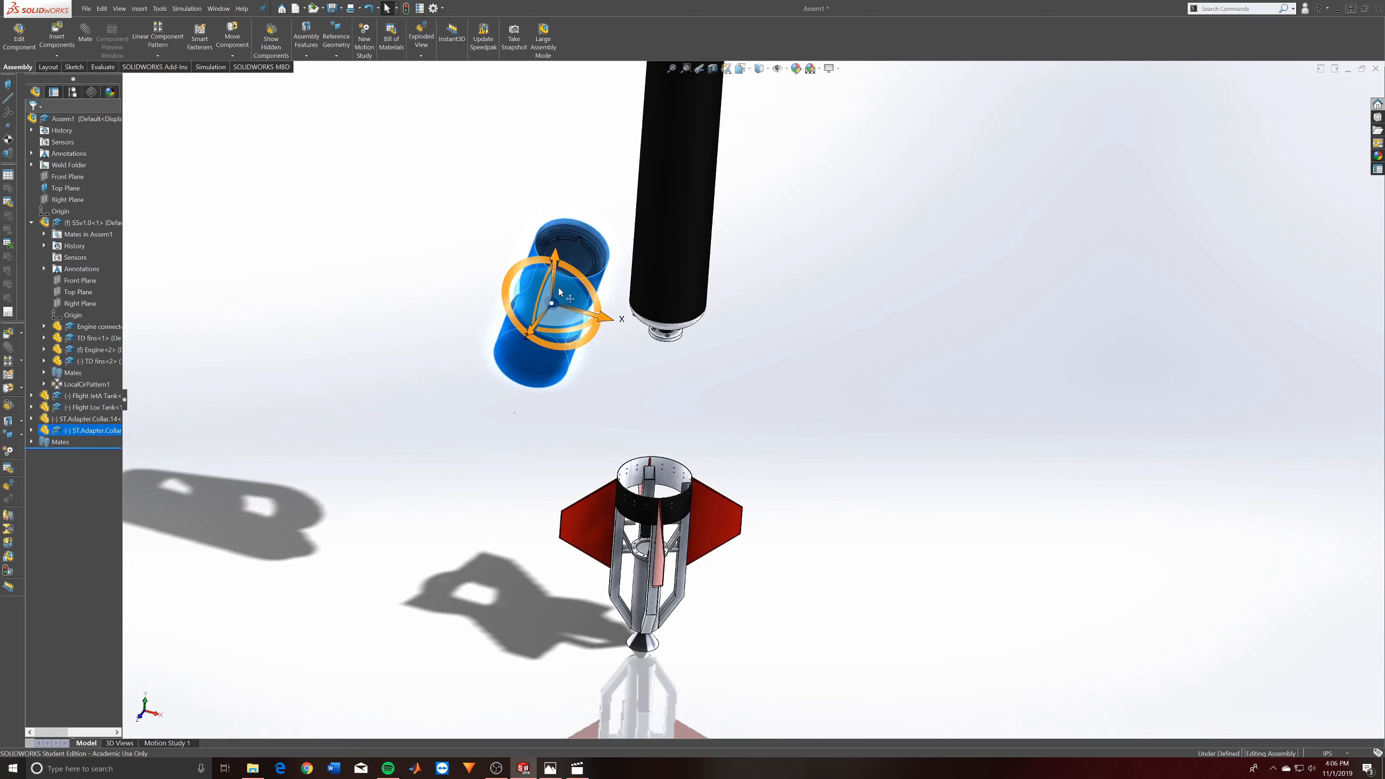
- Try moving the new collar to the far side of the stack, undo that, and try rotating it with the triad
{"action": "left_click_drag", "start_coordinate": [581, 297], "coordinate": [992, 364]}
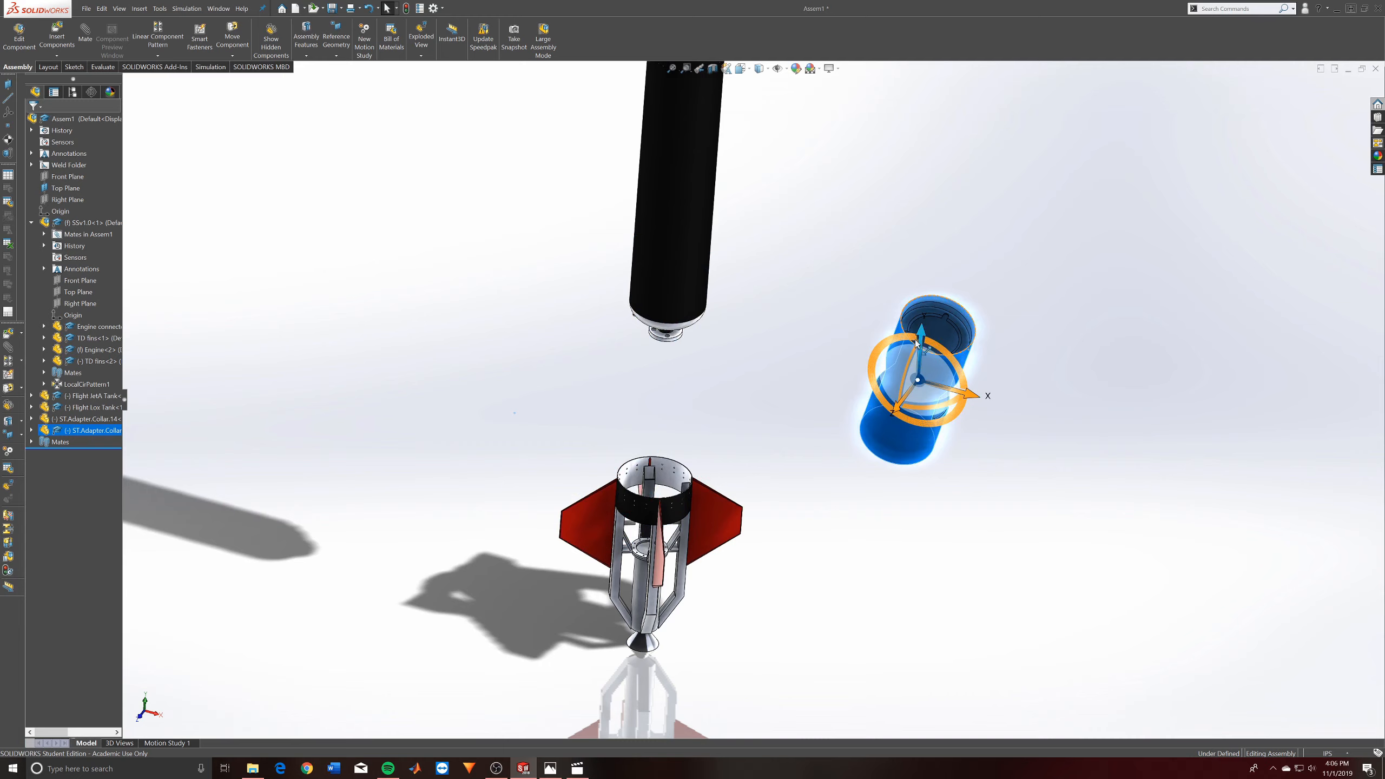
{"action": "key", "text": "ctrl+z"}
{"action": "middle_click_drag", "start_coordinate": [718, 341], "coordinate": [703, 390]}
{"action": "left_click_drag", "start_coordinate": [526, 304], "coordinate": [520, 360]}
{"action": "scroll", "coordinate": [518, 355], "scroll_direction": "up", "scroll_amount": 3}
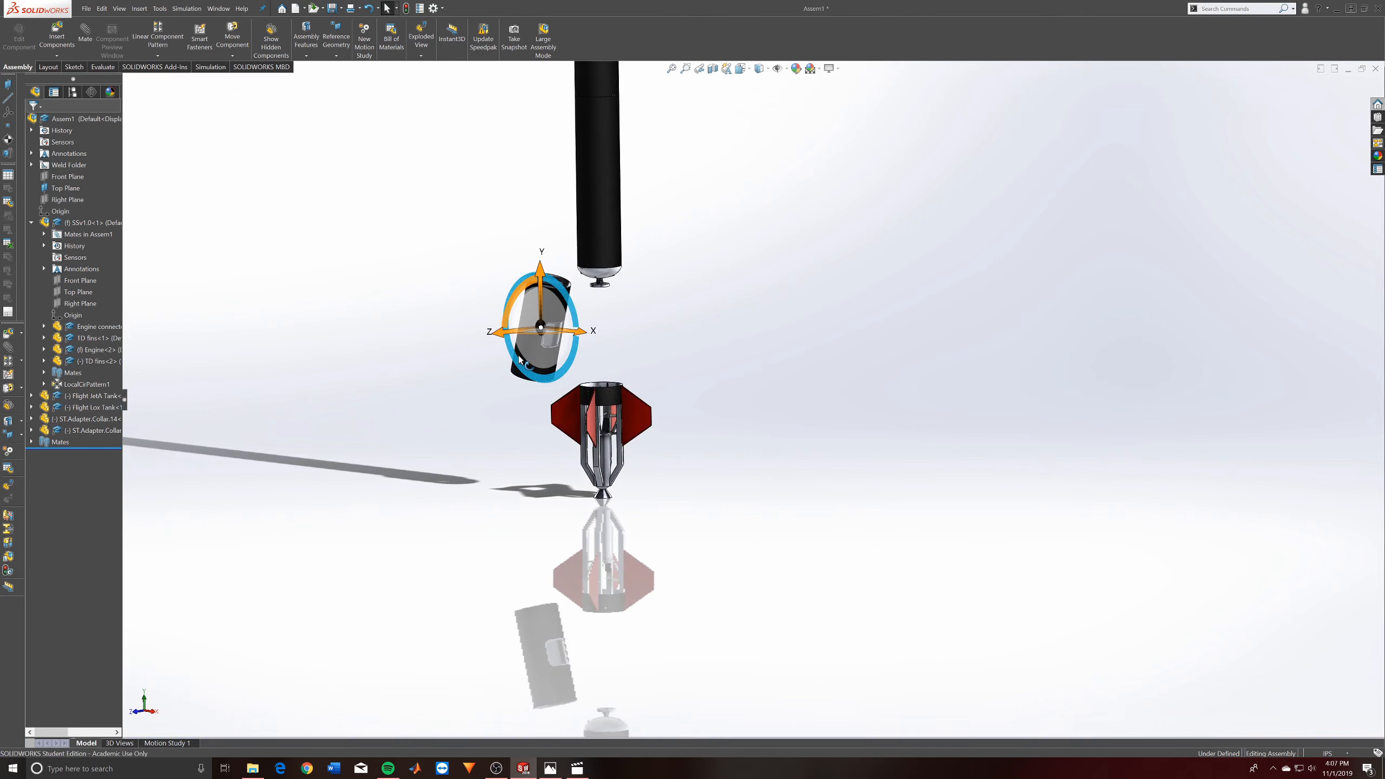
{"action": "middle_click_drag", "start_coordinate": [518, 353], "coordinate": [576, 346]}
{"action": "left_click_drag", "start_coordinate": [574, 349], "coordinate": [575, 337]}
{"action": "left_click_drag", "start_coordinate": [489, 354], "coordinate": [557, 342]}
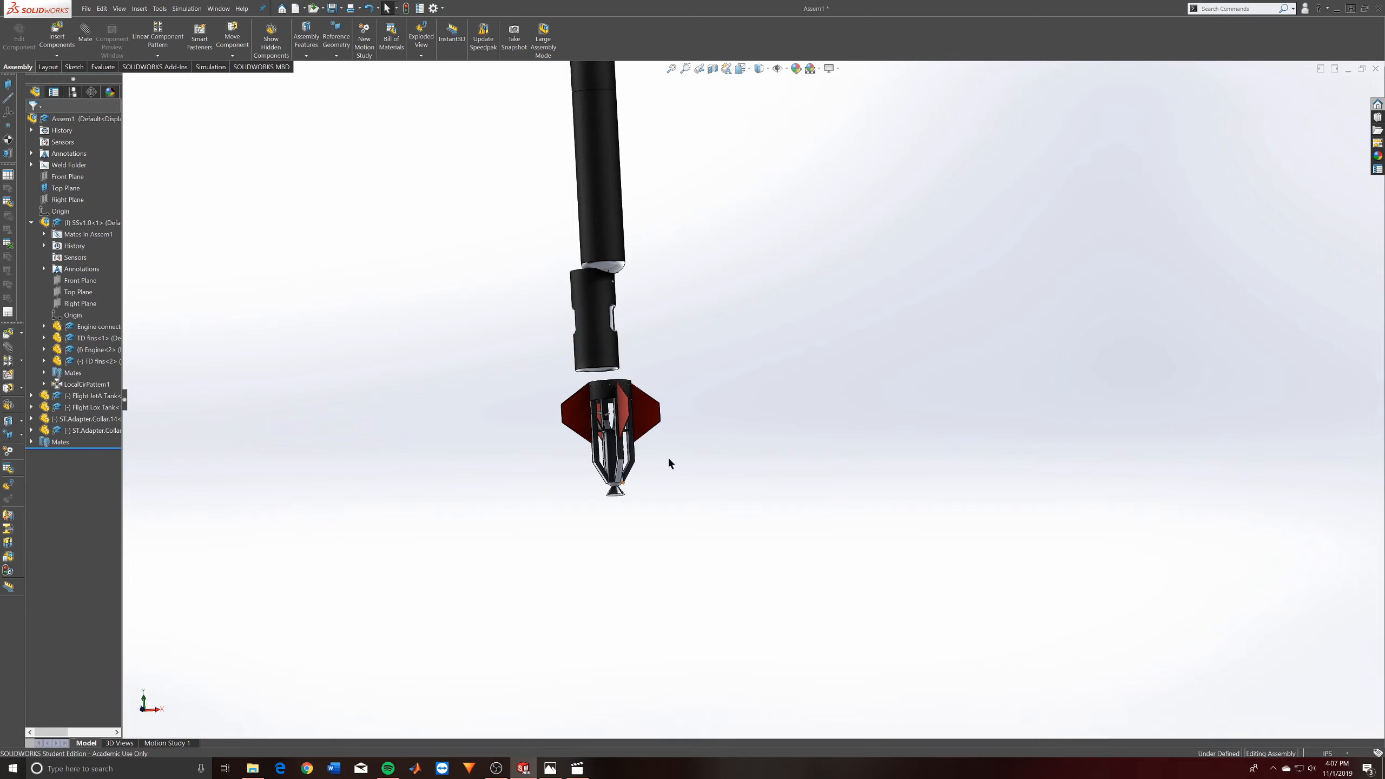
- Move the new adapter collar out to the side, clear of the JetA tank and the engine section
{"action": "left_click_drag", "start_coordinate": [585, 336], "coordinate": [461, 354]}
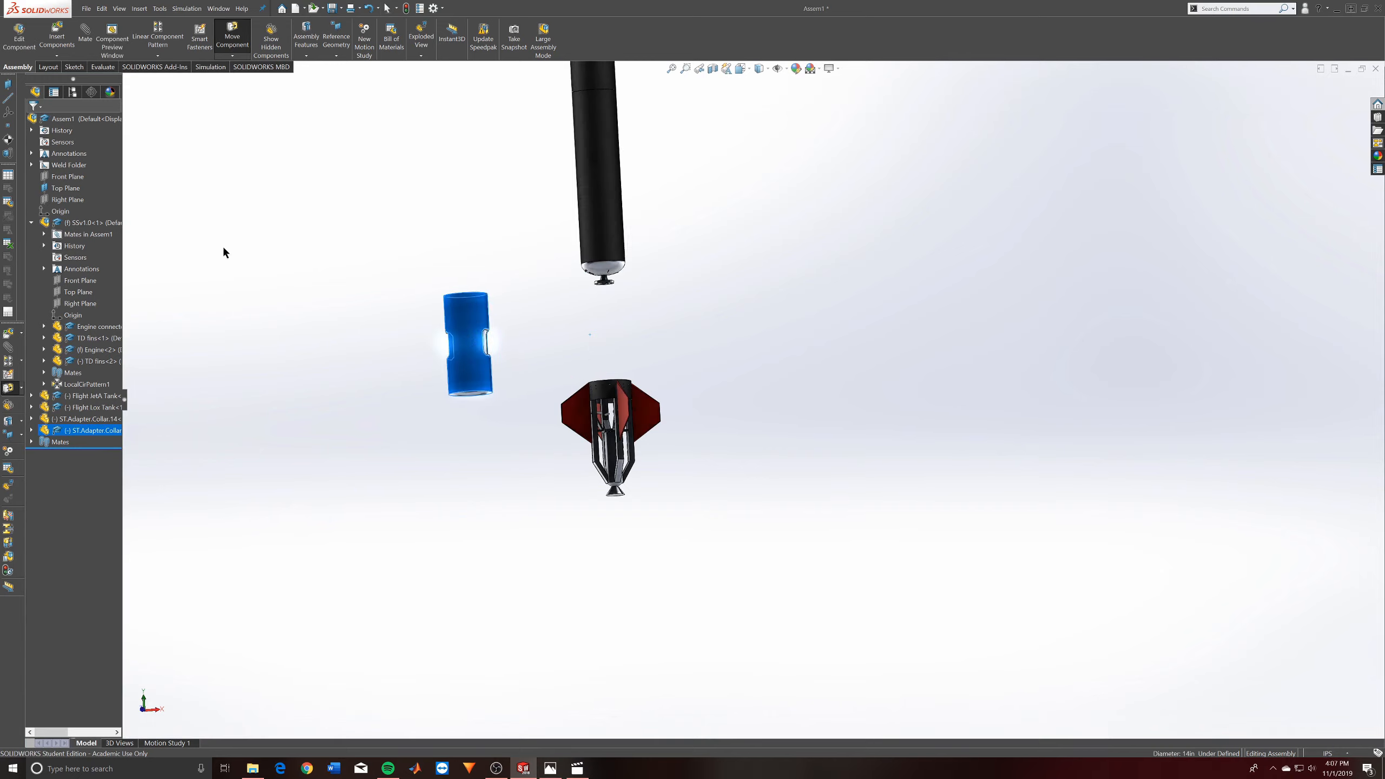
{"action": "left_click", "coordinate": [303, 198]}
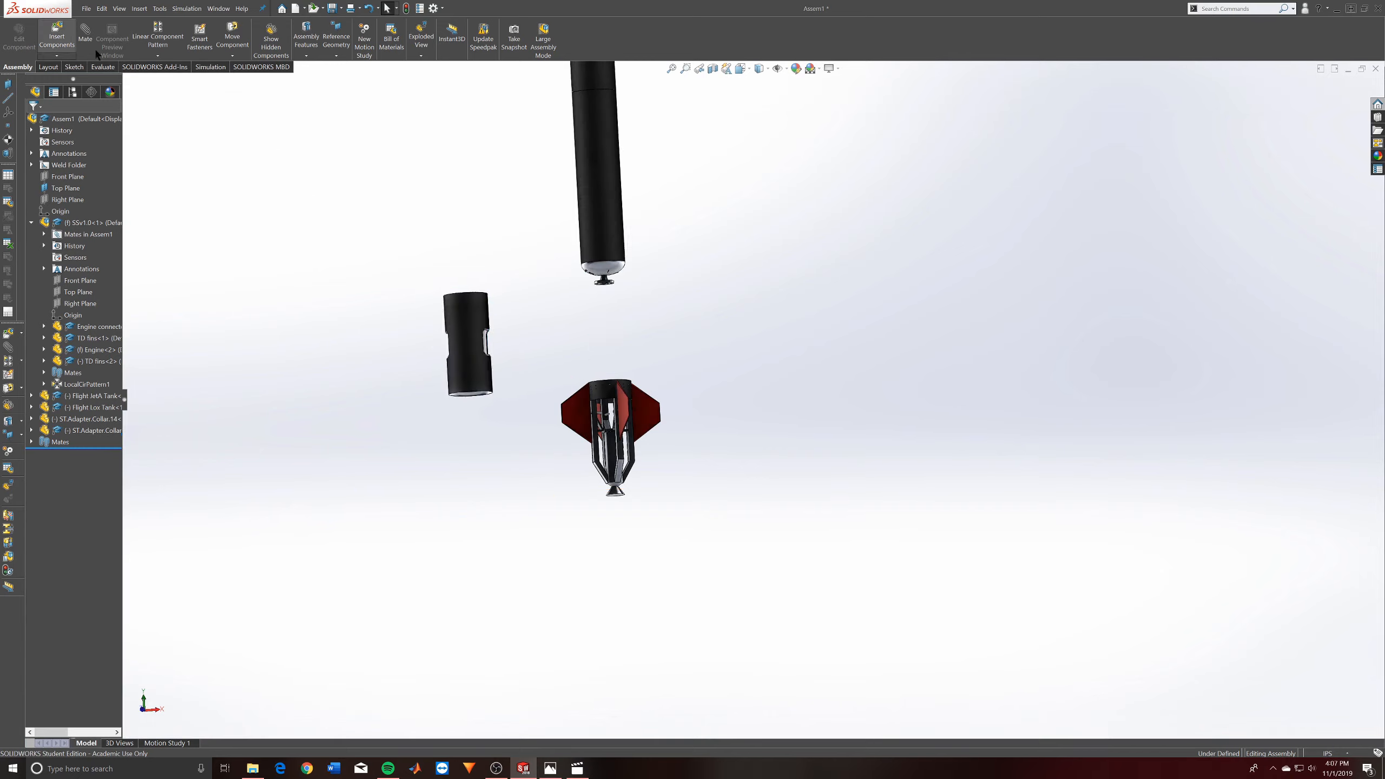
{"action": "left_click", "coordinate": [232, 56]}
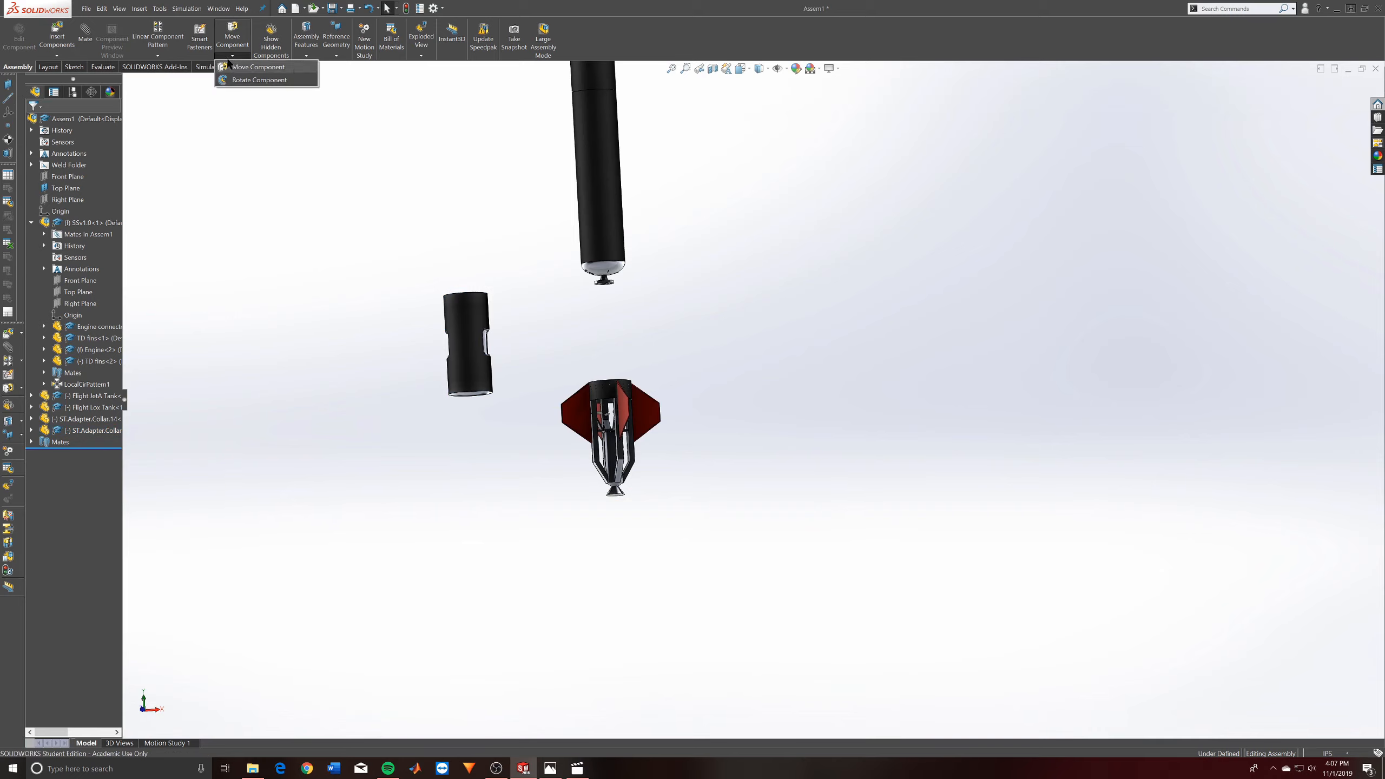
{"action": "left_click", "coordinate": [478, 407]}
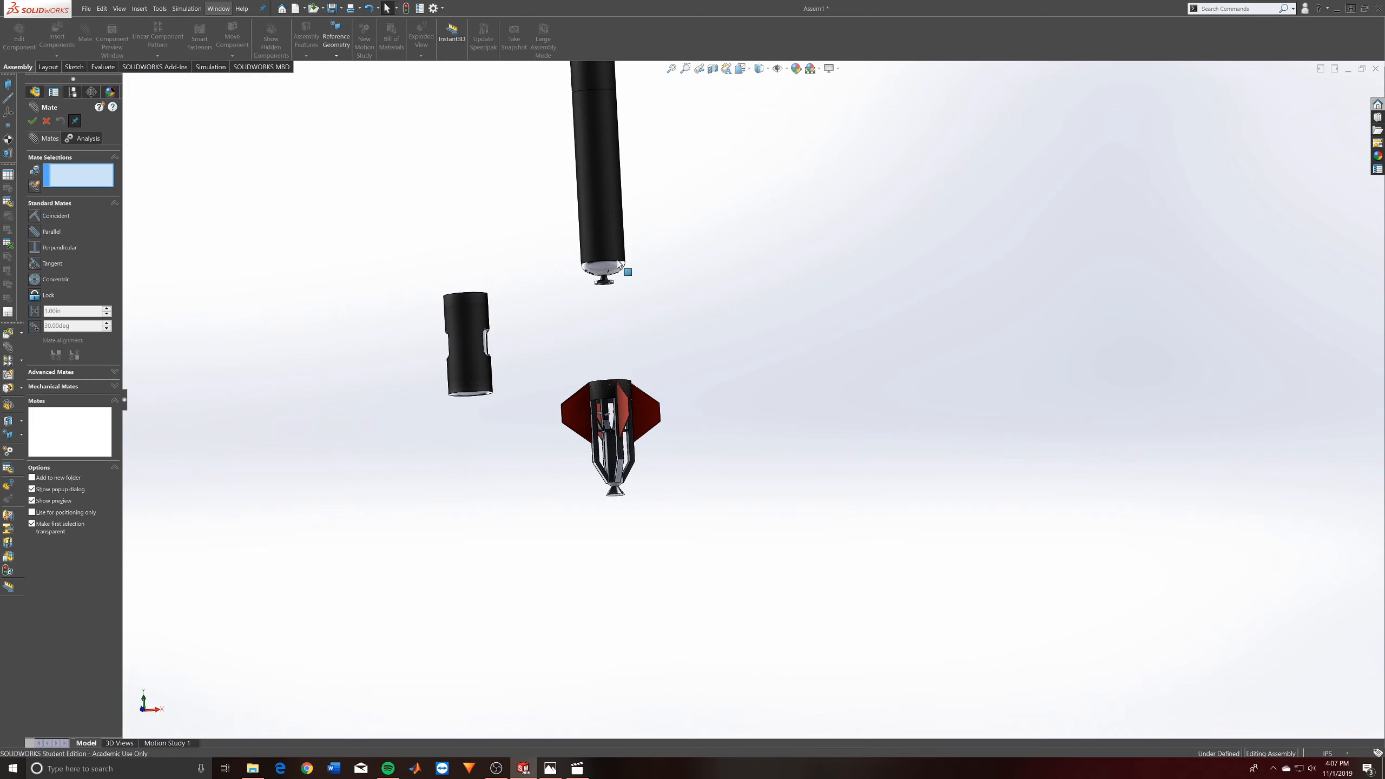
- Mate the new collar's outer face concentric with the JetA tank's outer face and slide the collar up along the tank
{"action": "left_click", "coordinate": [473, 316]}
{"action": "left_click", "coordinate": [589, 230]}
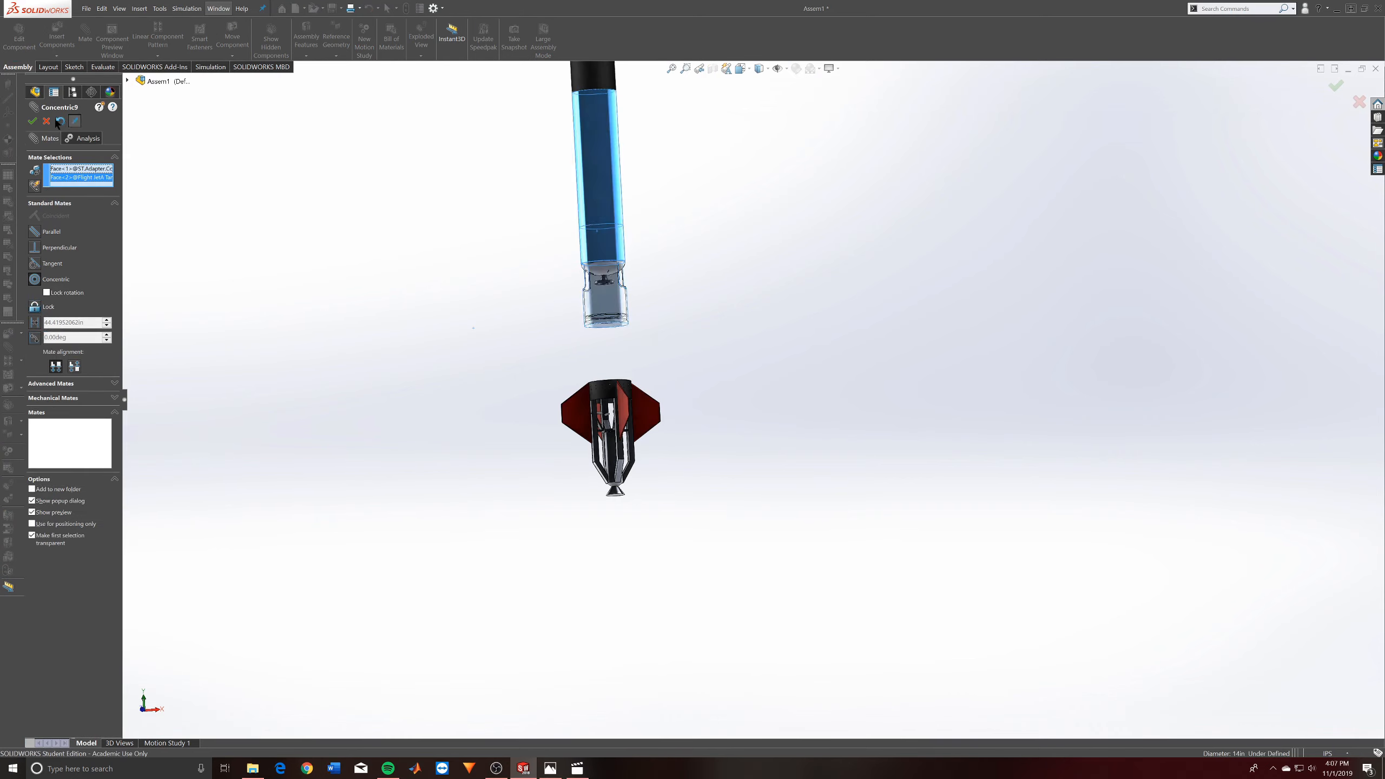
{"action": "left_click_drag", "start_coordinate": [612, 305], "coordinate": [605, 235]}
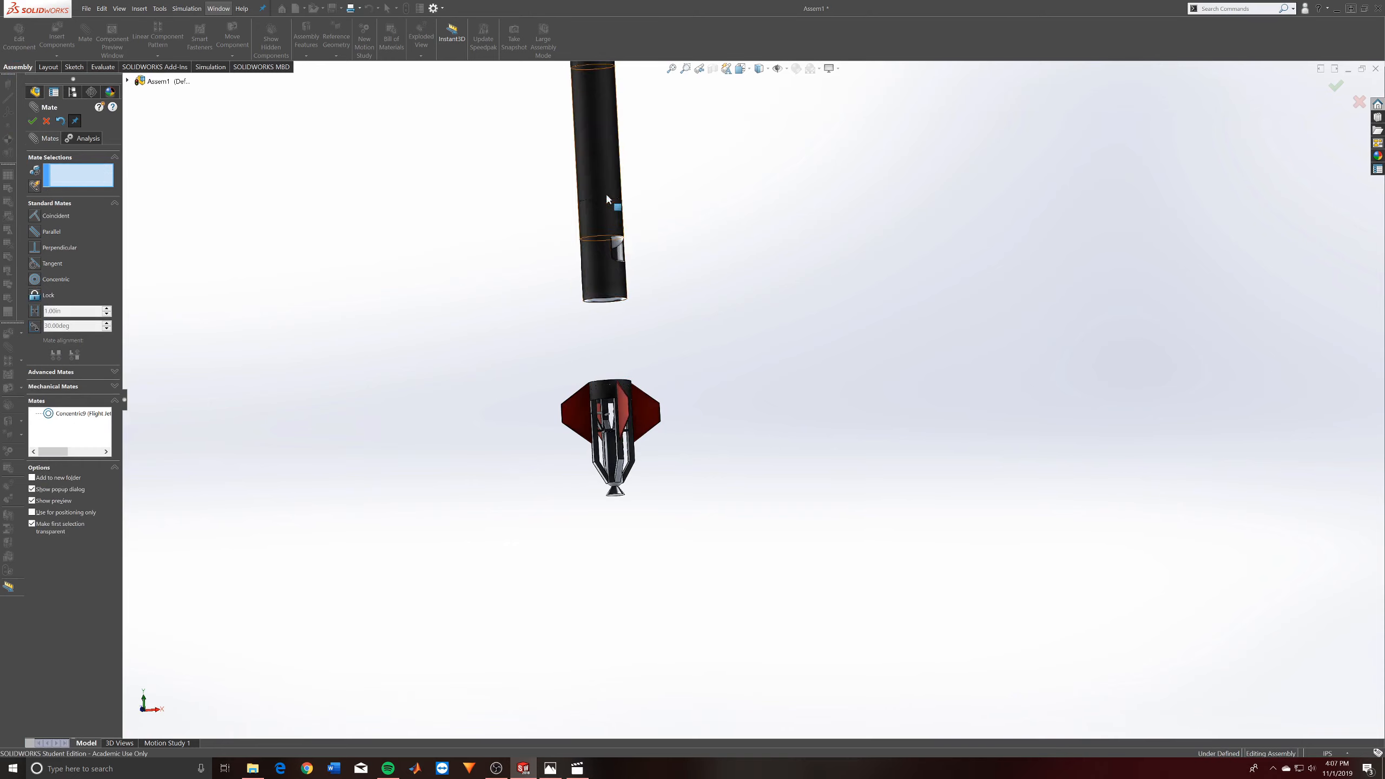
- Add a coincident mate between the new collar's upper circular edge and the JetA tank's lower circular edge
{"action": "left_click", "coordinate": [607, 201]}
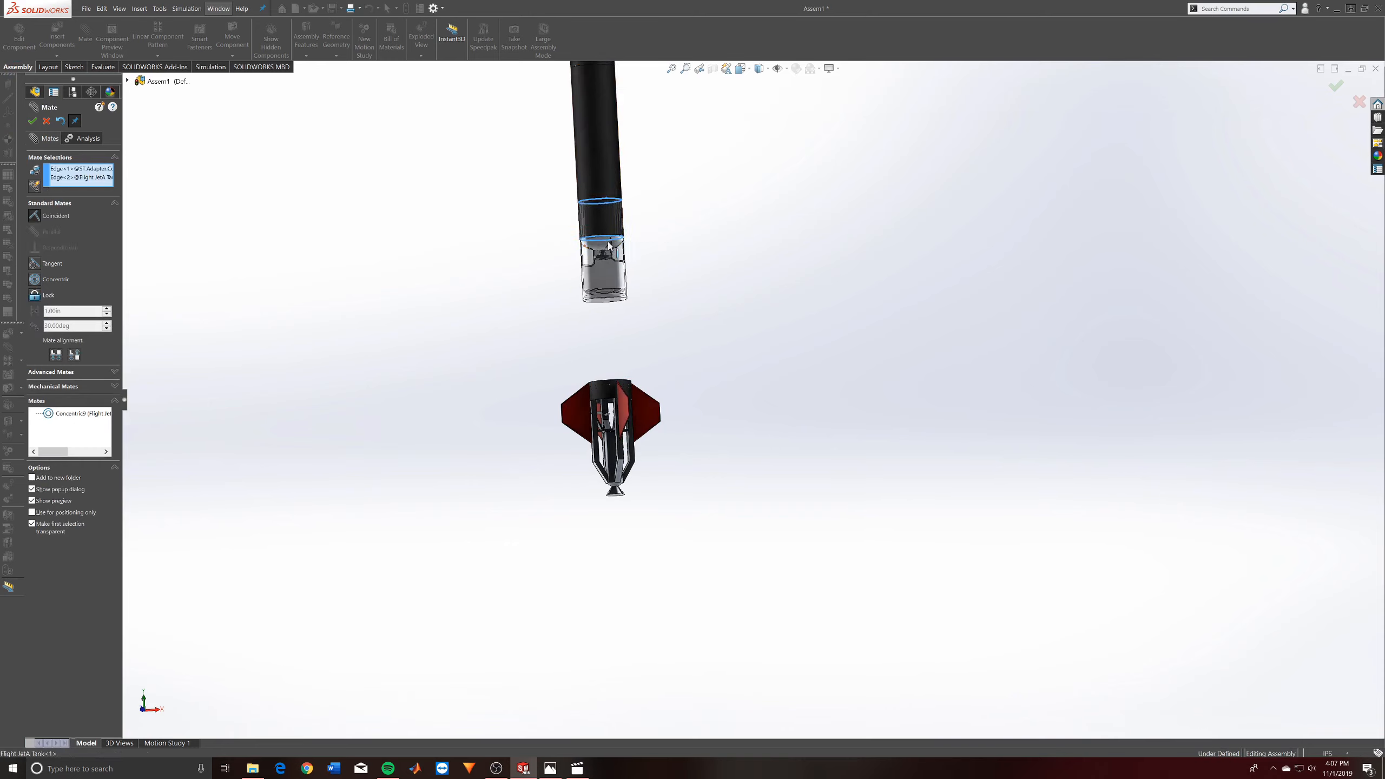
{"action": "left_click", "coordinate": [624, 323]}
{"action": "left_click", "coordinate": [636, 309]}
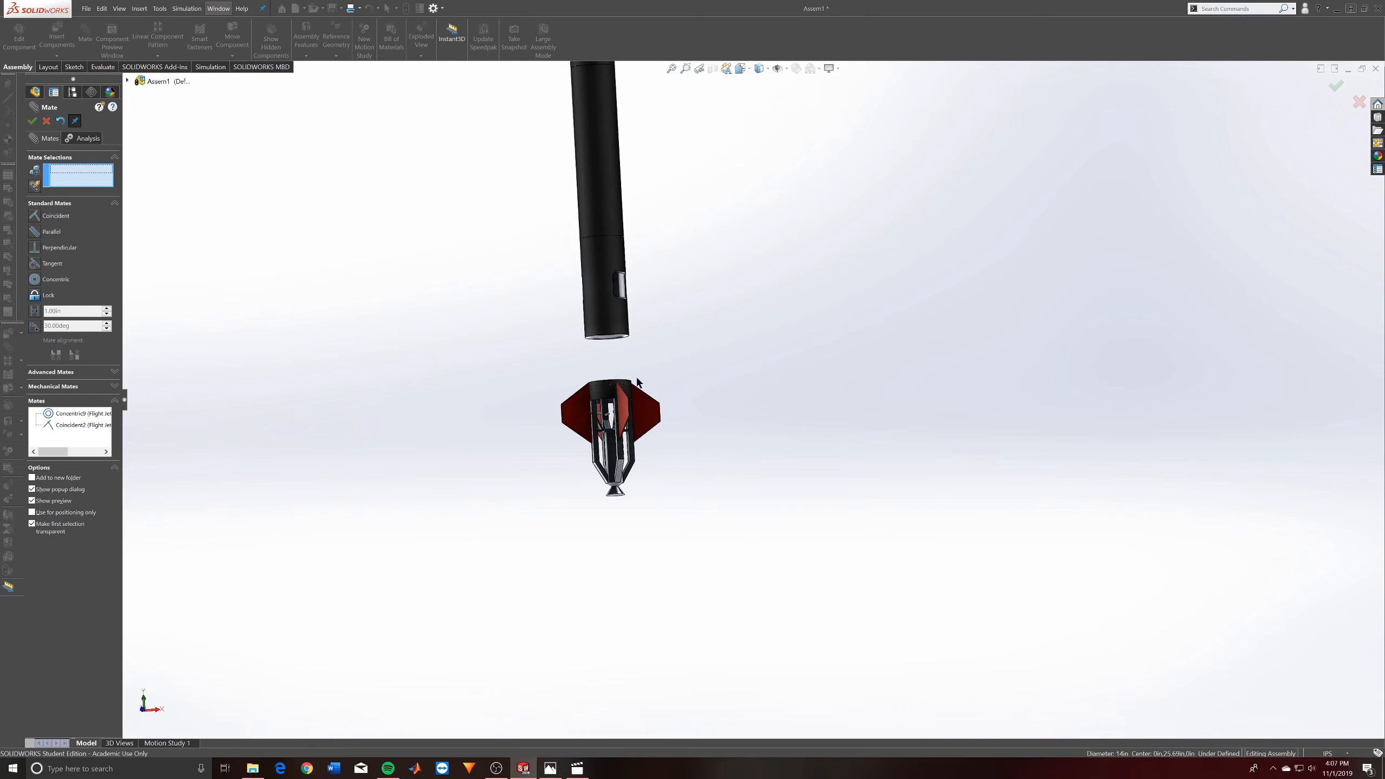
- Try to mate the new collar's outer face with the ring at the top of the engine section
{"action": "left_click", "coordinate": [619, 319]}
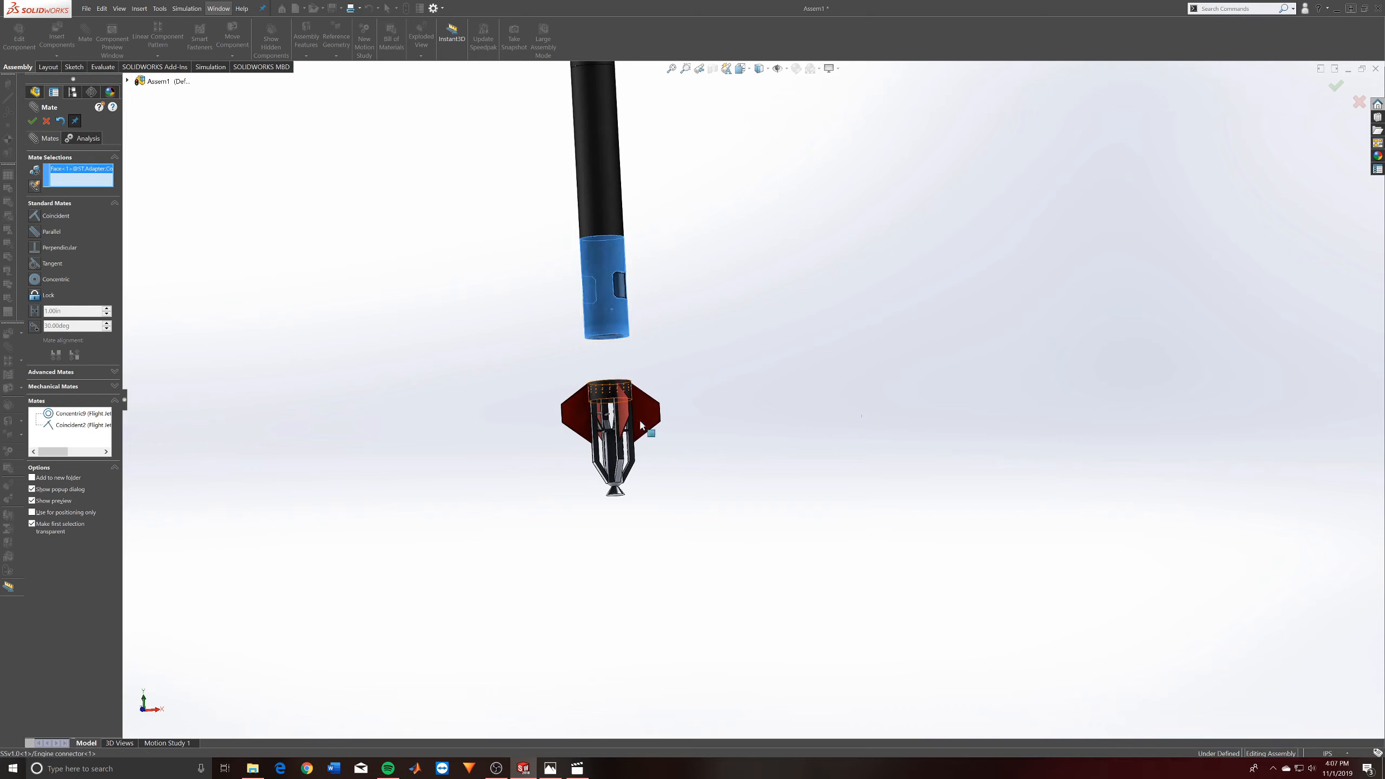
{"action": "left_click", "coordinate": [625, 394]}
{"action": "left_click", "coordinate": [686, 454]}
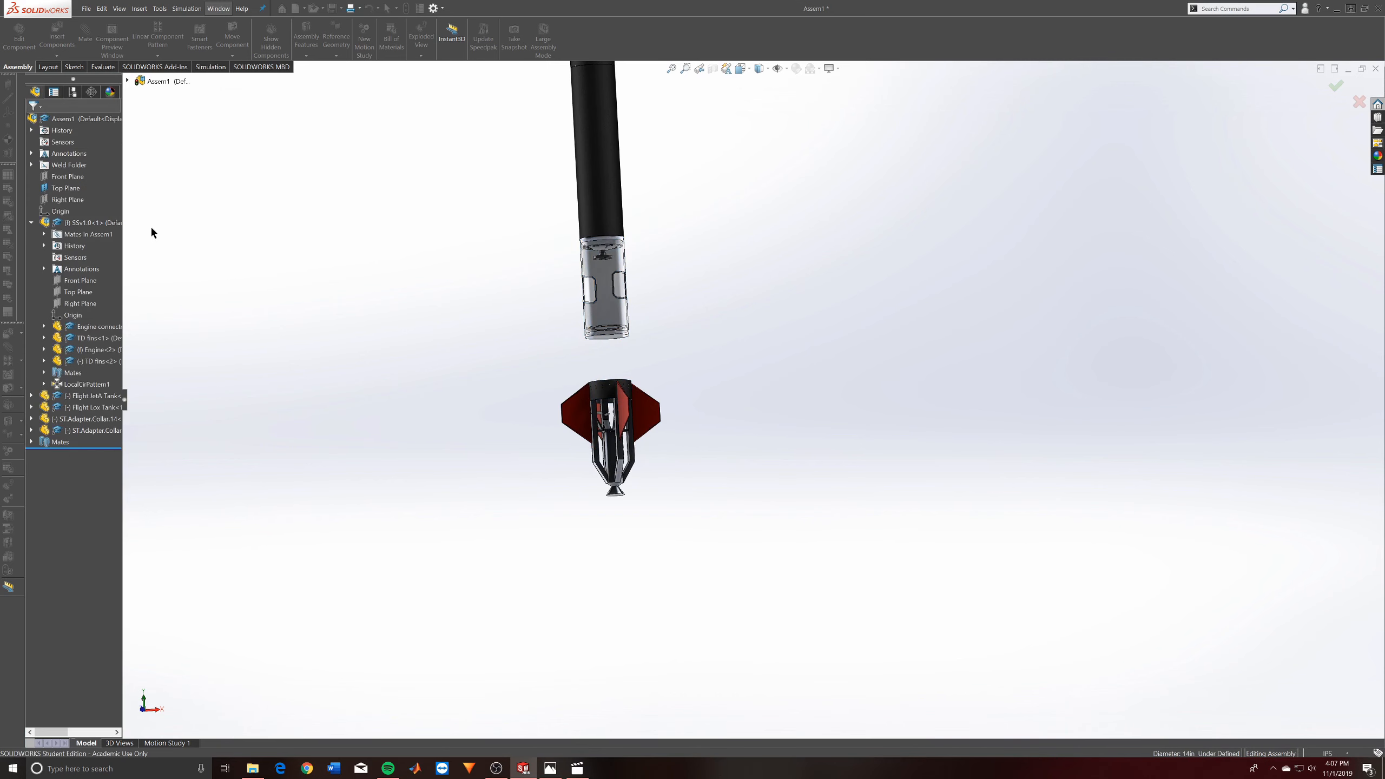
- Slide the lower adapter collar and the attached tanks down toward the top ring of the engine section
{"action": "left_click_drag", "start_coordinate": [606, 321], "coordinate": [607, 311]}
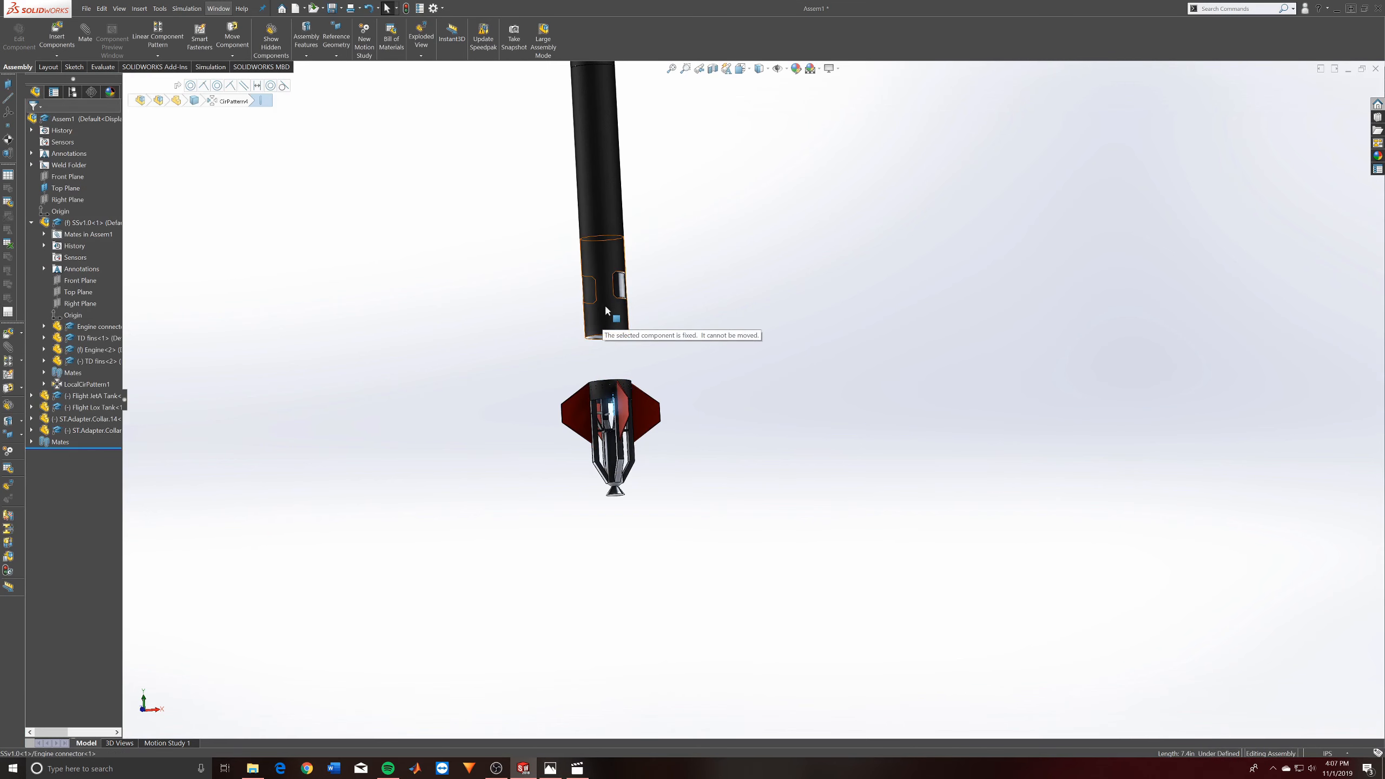
{"action": "scroll", "coordinate": [611, 398], "scroll_direction": "down", "scroll_amount": 5}
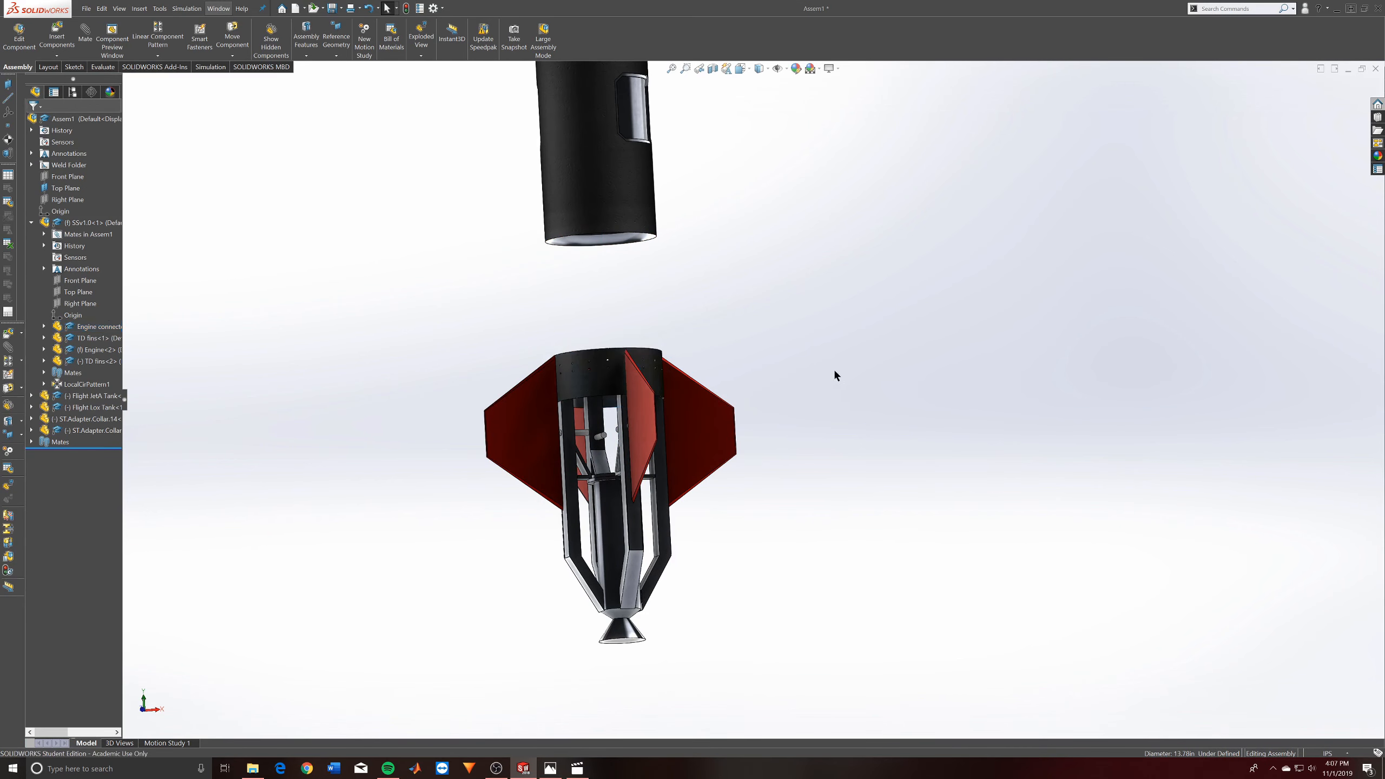
{"action": "left_click_drag", "start_coordinate": [634, 254], "coordinate": [639, 383]}
{"action": "scroll", "coordinate": [649, 601], "scroll_direction": "down", "scroll_amount": 5}
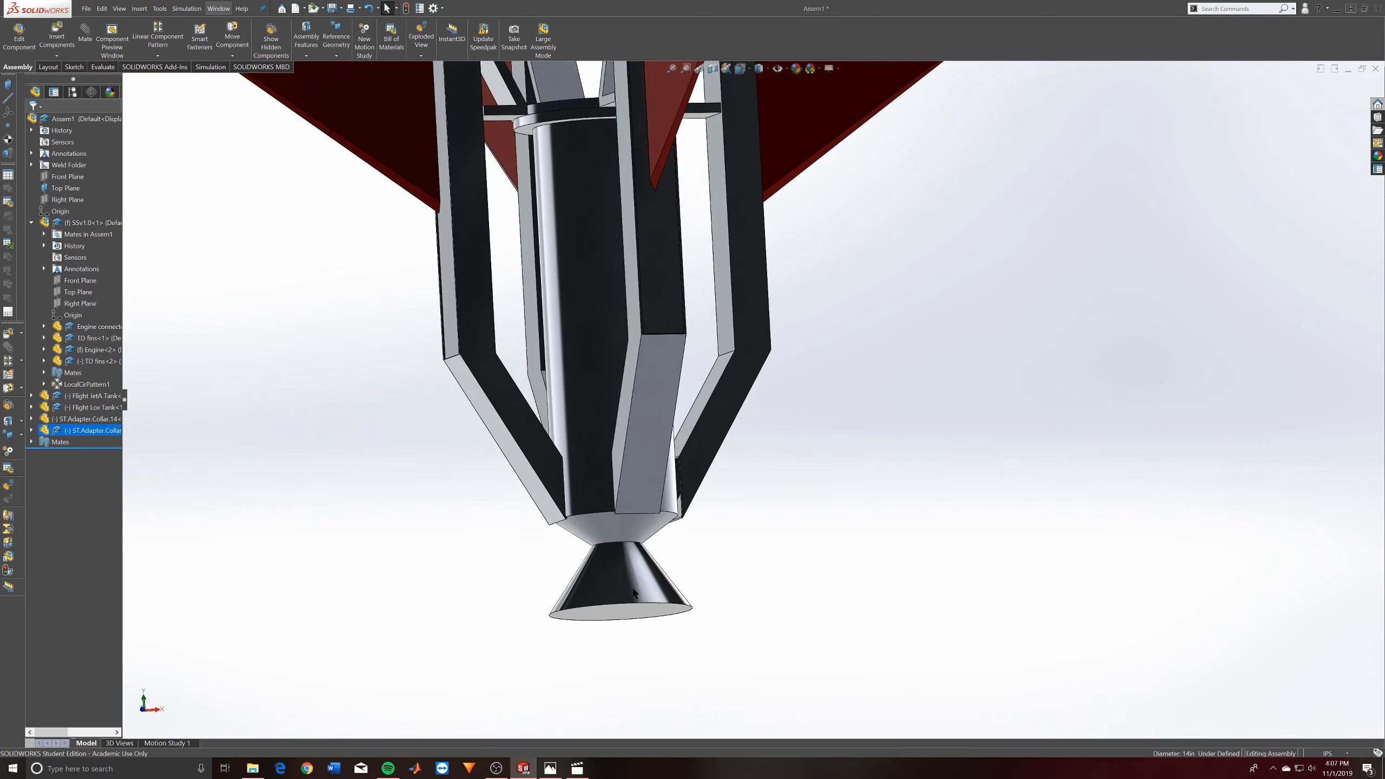
{"action": "scroll", "coordinate": [634, 592], "scroll_direction": "down", "scroll_amount": 3}
{"action": "middle_click_drag", "start_coordinate": [632, 448], "coordinate": [669, 448]}
{"action": "scroll", "coordinate": [670, 449], "scroll_direction": "up", "scroll_amount": 7}
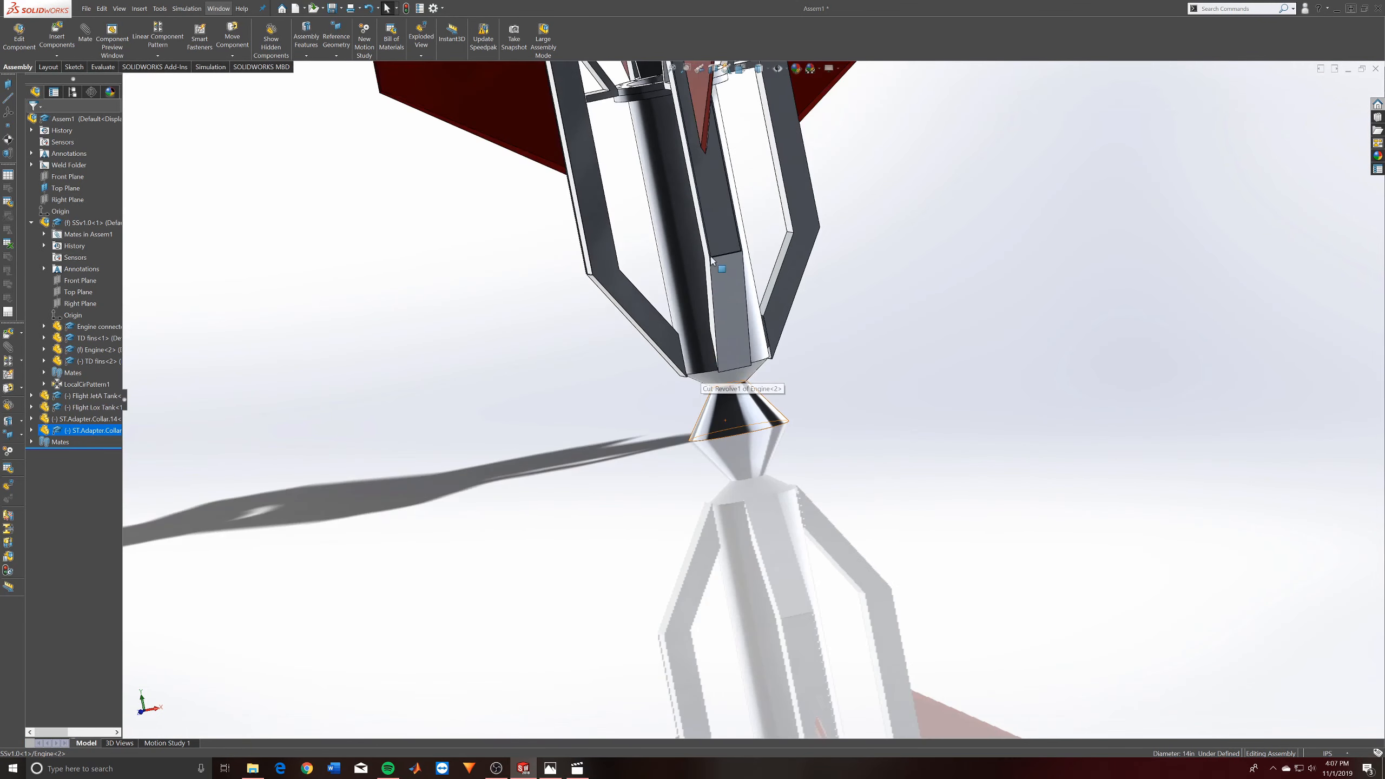
{"action": "scroll", "coordinate": [712, 251], "scroll_direction": "up", "scroll_amount": 5}
{"action": "scroll", "coordinate": [710, 153], "scroll_direction": "down", "scroll_amount": 7}
{"action": "scroll", "coordinate": [710, 151], "scroll_direction": "up", "scroll_amount": 6}
{"action": "scroll", "coordinate": [667, 148], "scroll_direction": "down", "scroll_amount": 6}
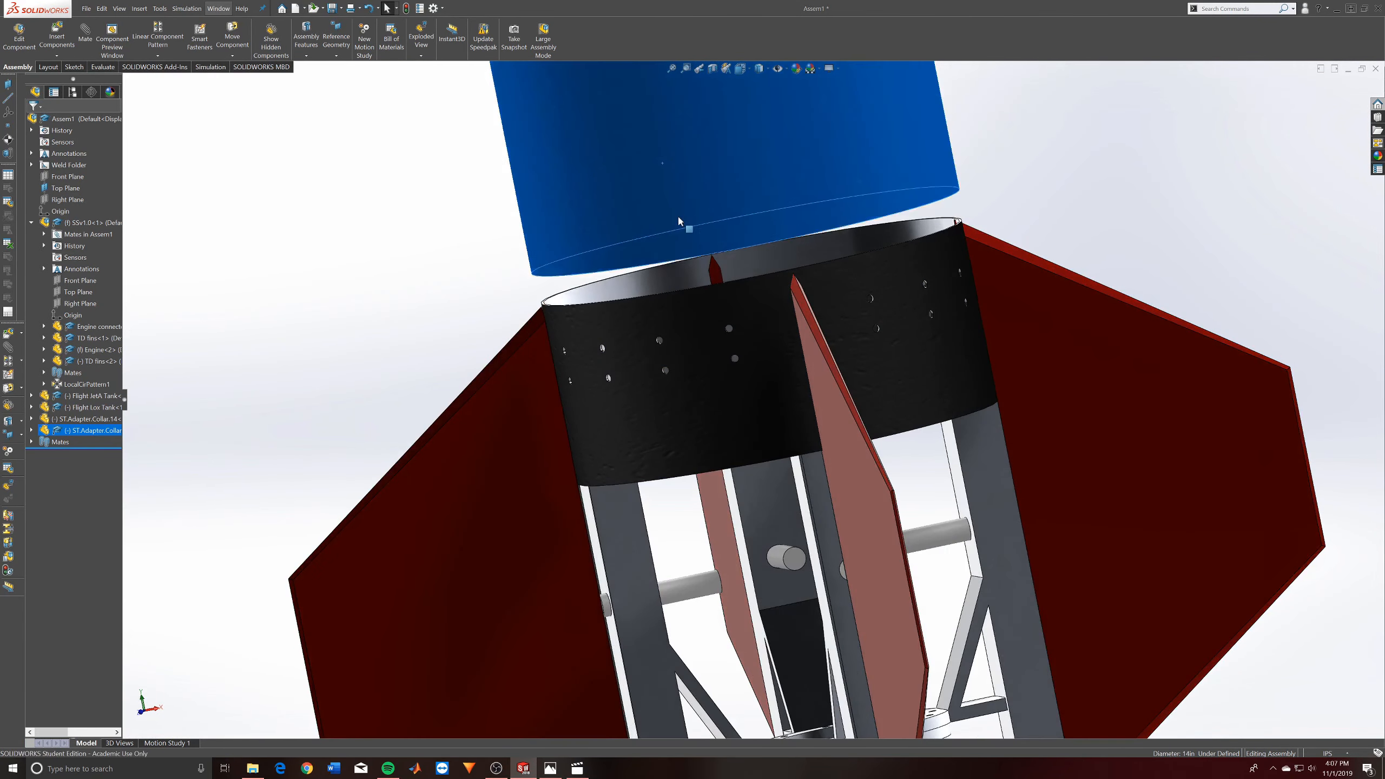
- Slide the collar and tank stack over the engine section's top ring, and pull it back up clear of the ring
{"action": "left_click_drag", "start_coordinate": [679, 219], "coordinate": [686, 288]}
{"action": "scroll", "coordinate": [937, 293], "scroll_direction": "up", "scroll_amount": 6}
{"action": "left_click_drag", "start_coordinate": [781, 271], "coordinate": [754, 311]}
{"action": "left_click", "coordinate": [961, 295]}
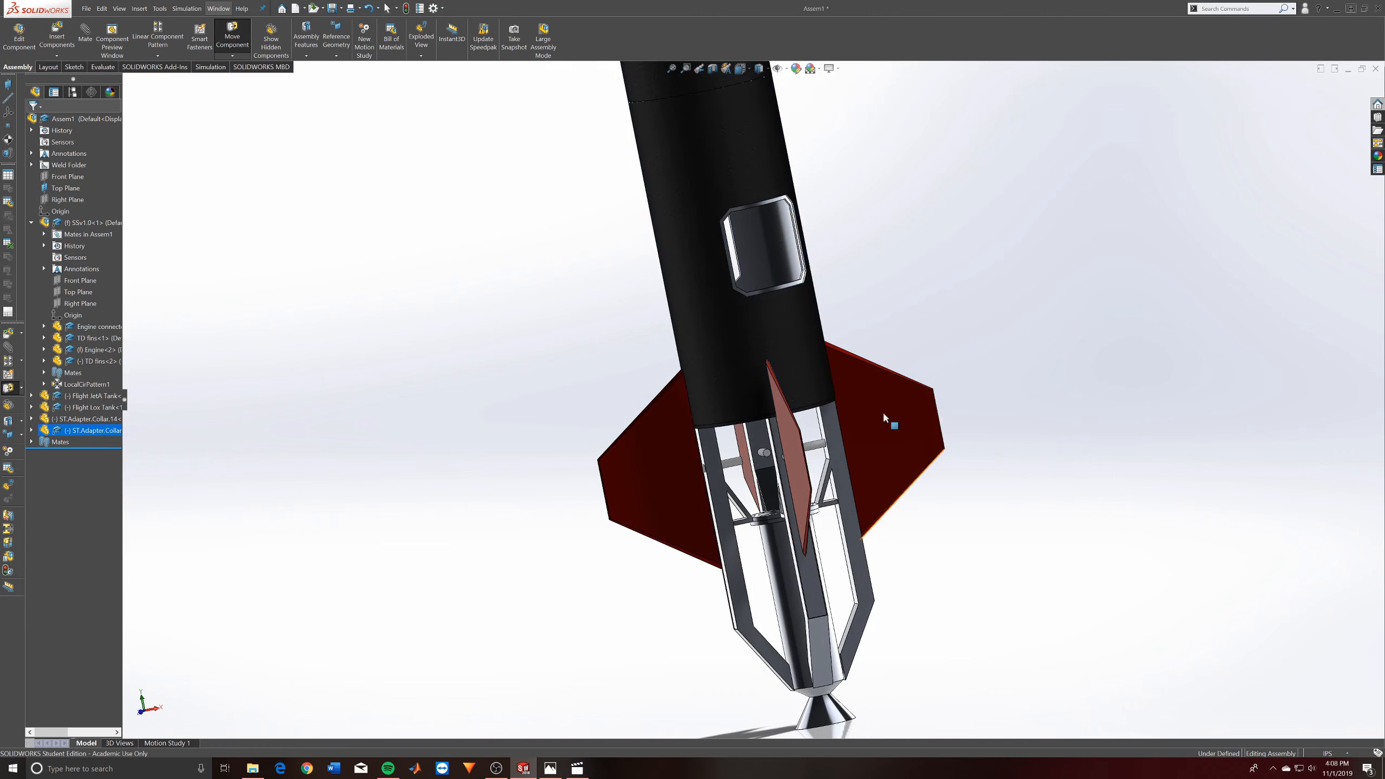
{"action": "scroll", "coordinate": [705, 439], "scroll_direction": "up", "scroll_amount": 6}
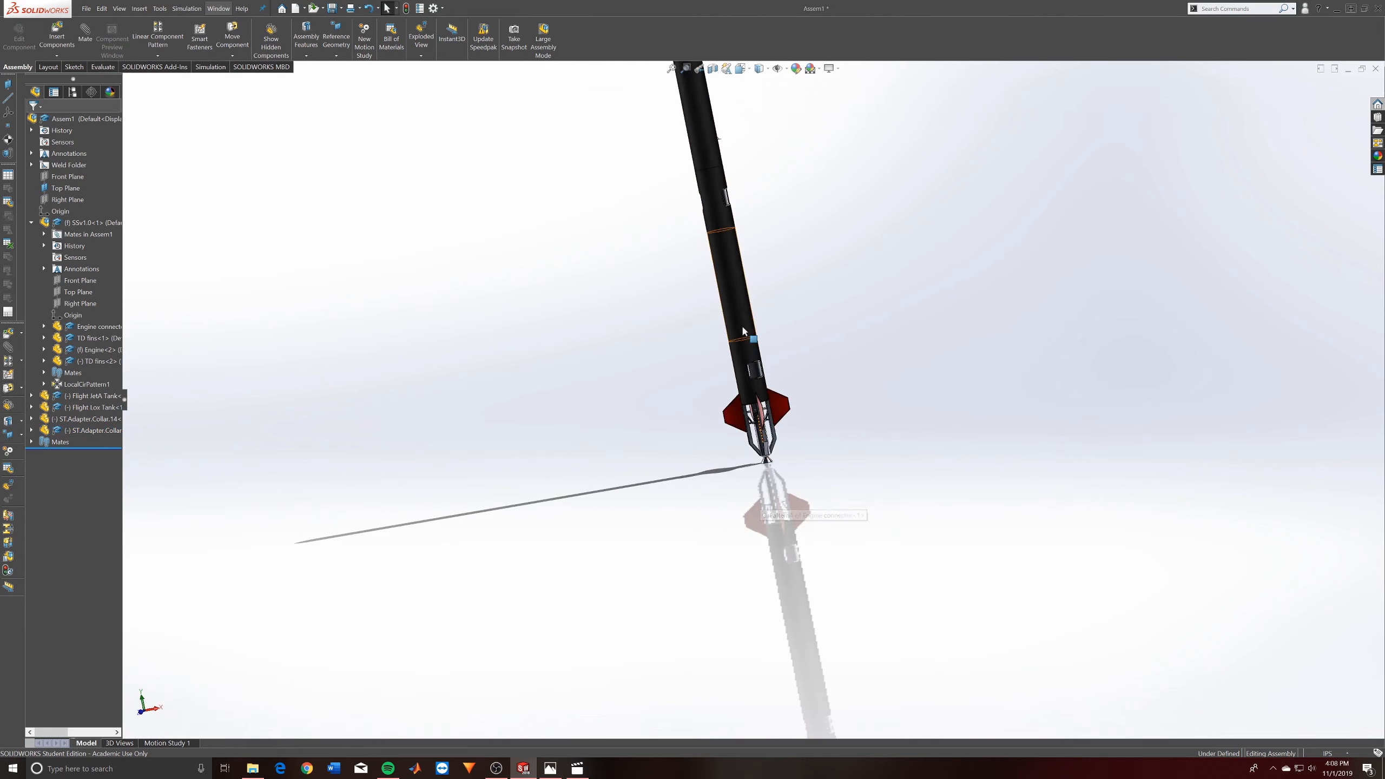
{"action": "left_click", "coordinate": [737, 285]}
{"action": "left_click_drag", "start_coordinate": [736, 285], "coordinate": [739, 292]}
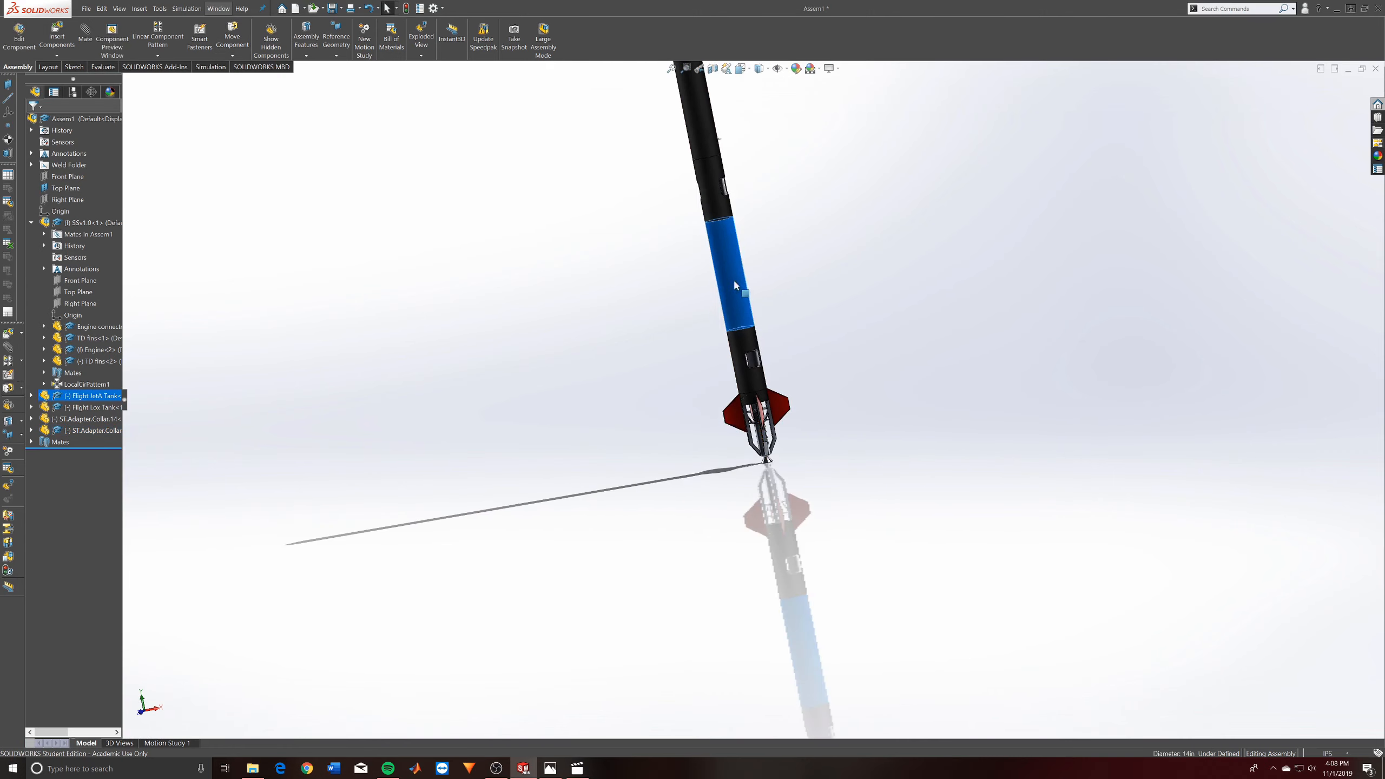
{"action": "left_click_drag", "start_coordinate": [759, 379], "coordinate": [757, 364]}
{"action": "scroll", "coordinate": [800, 365], "scroll_direction": "down", "scroll_amount": 8}
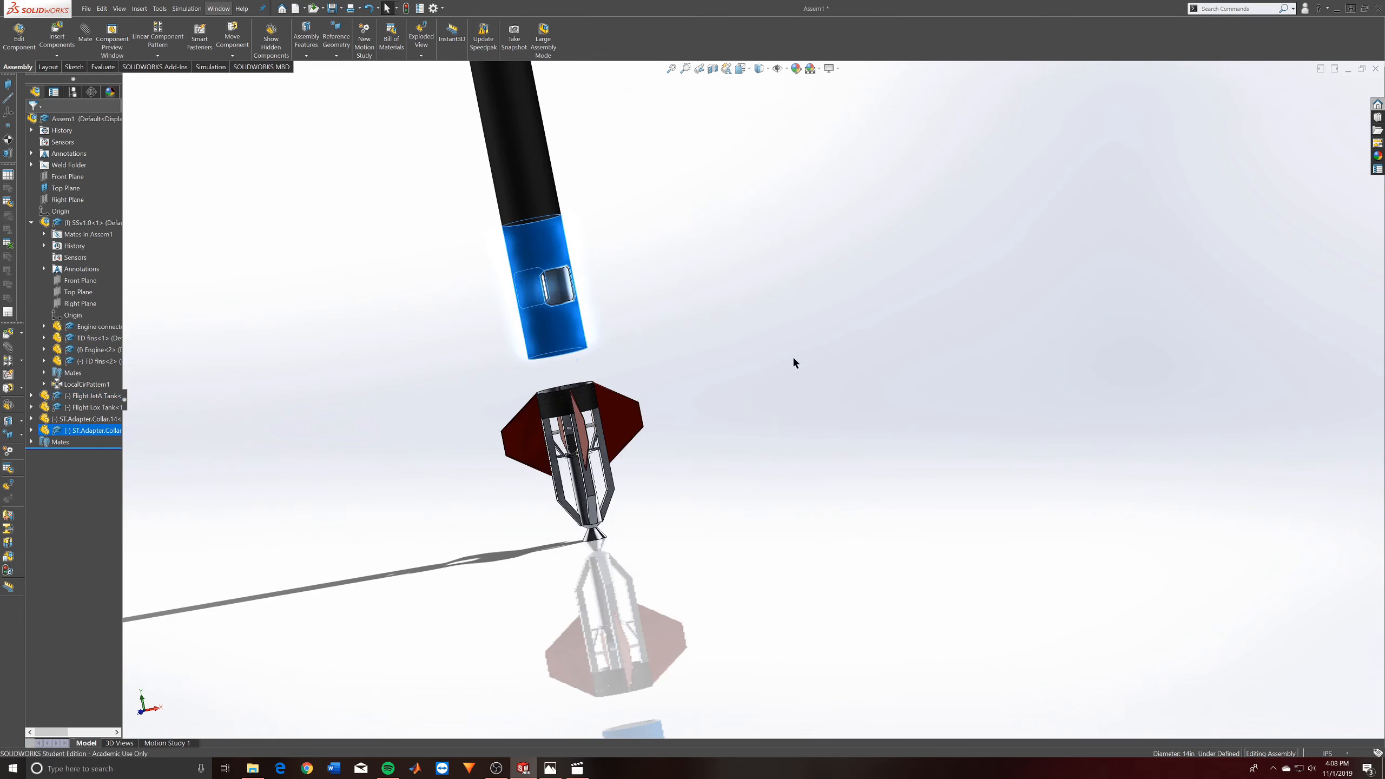
- Add a coincident mate between the lower collar's bottom circular edge and the top rim face of the engine connector
{"action": "left_click", "coordinate": [388, 301]}
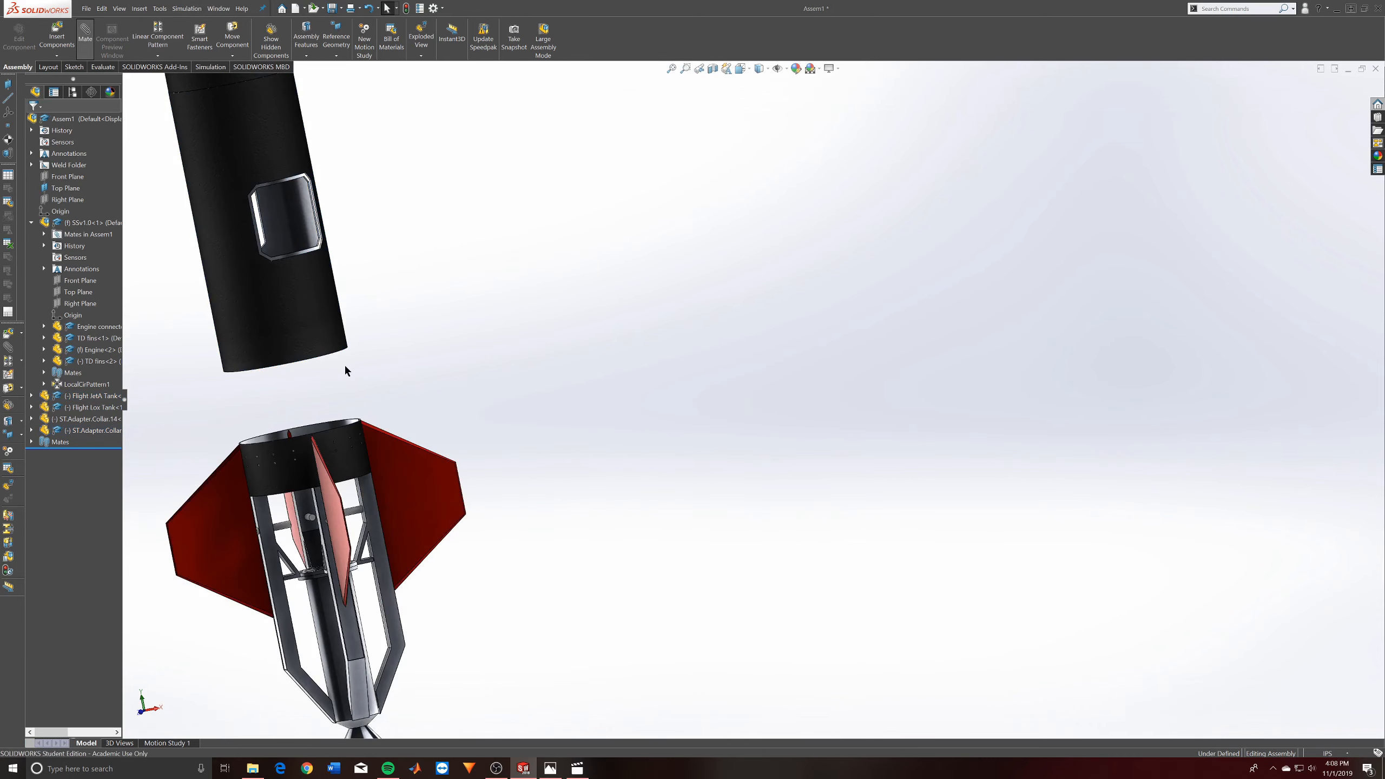
{"action": "middle_click_drag", "start_coordinate": [309, 234], "coordinate": [305, 142]}
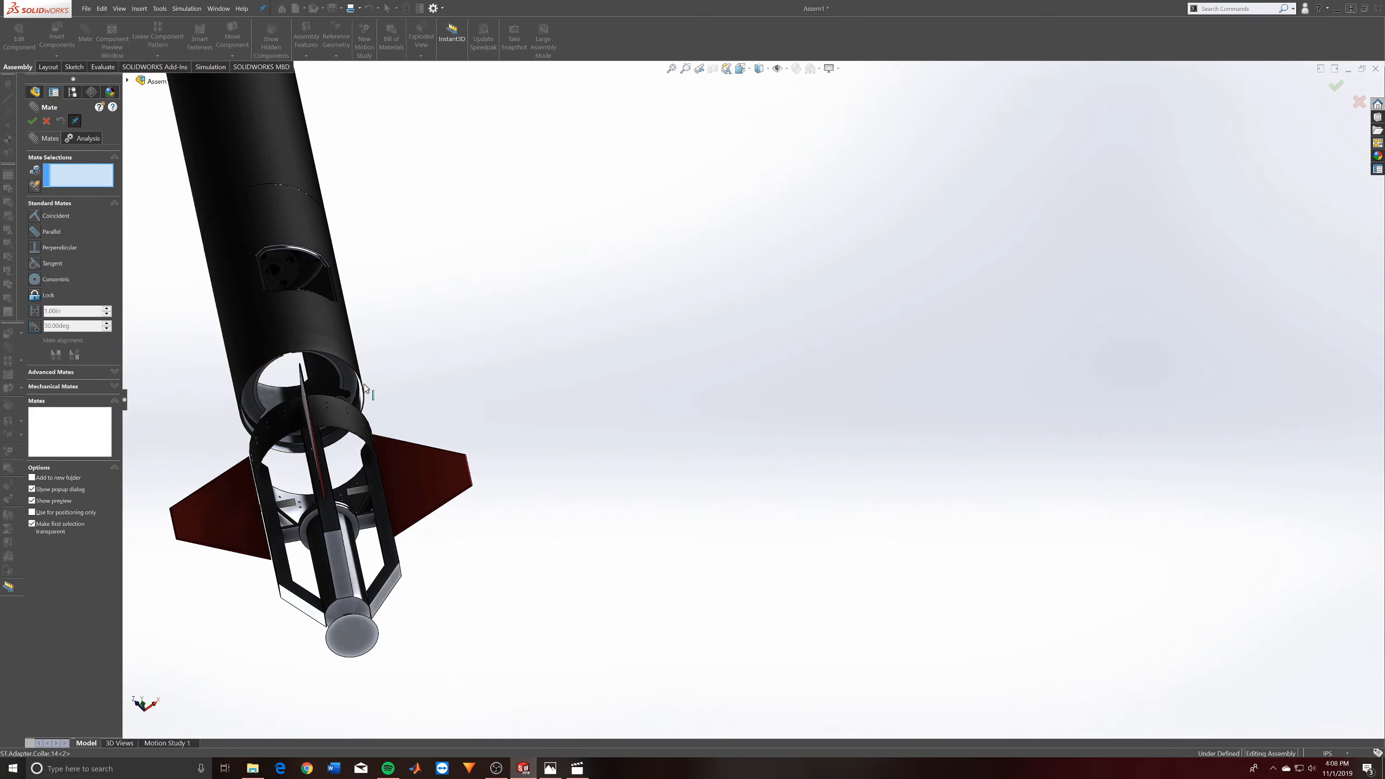
{"action": "scroll", "coordinate": [364, 392], "scroll_direction": "down", "scroll_amount": 5}
{"action": "middle_click_drag", "start_coordinate": [476, 434], "coordinate": [606, 615]}
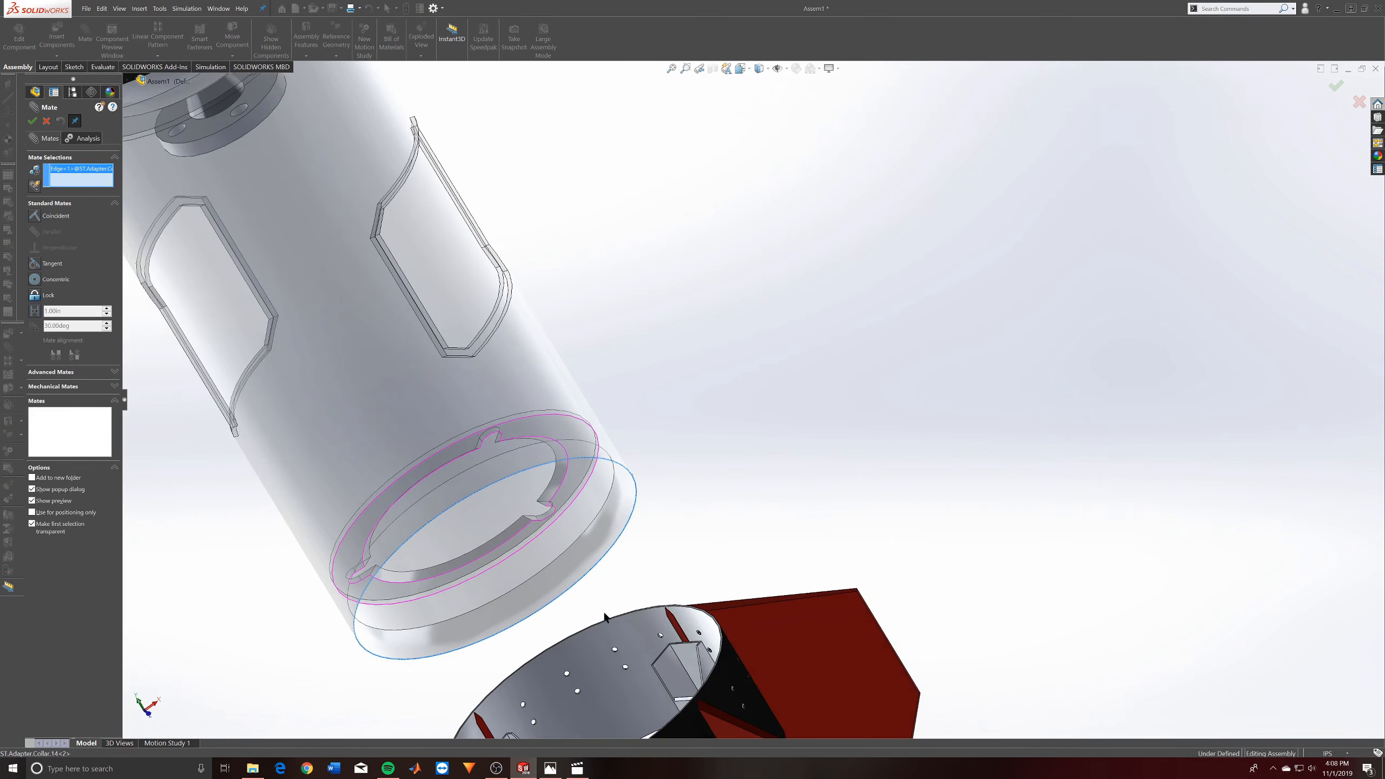
{"action": "scroll", "coordinate": [725, 632], "scroll_direction": "down", "scroll_amount": 4}
{"action": "scroll", "coordinate": [724, 632], "scroll_direction": "down", "scroll_amount": 5}
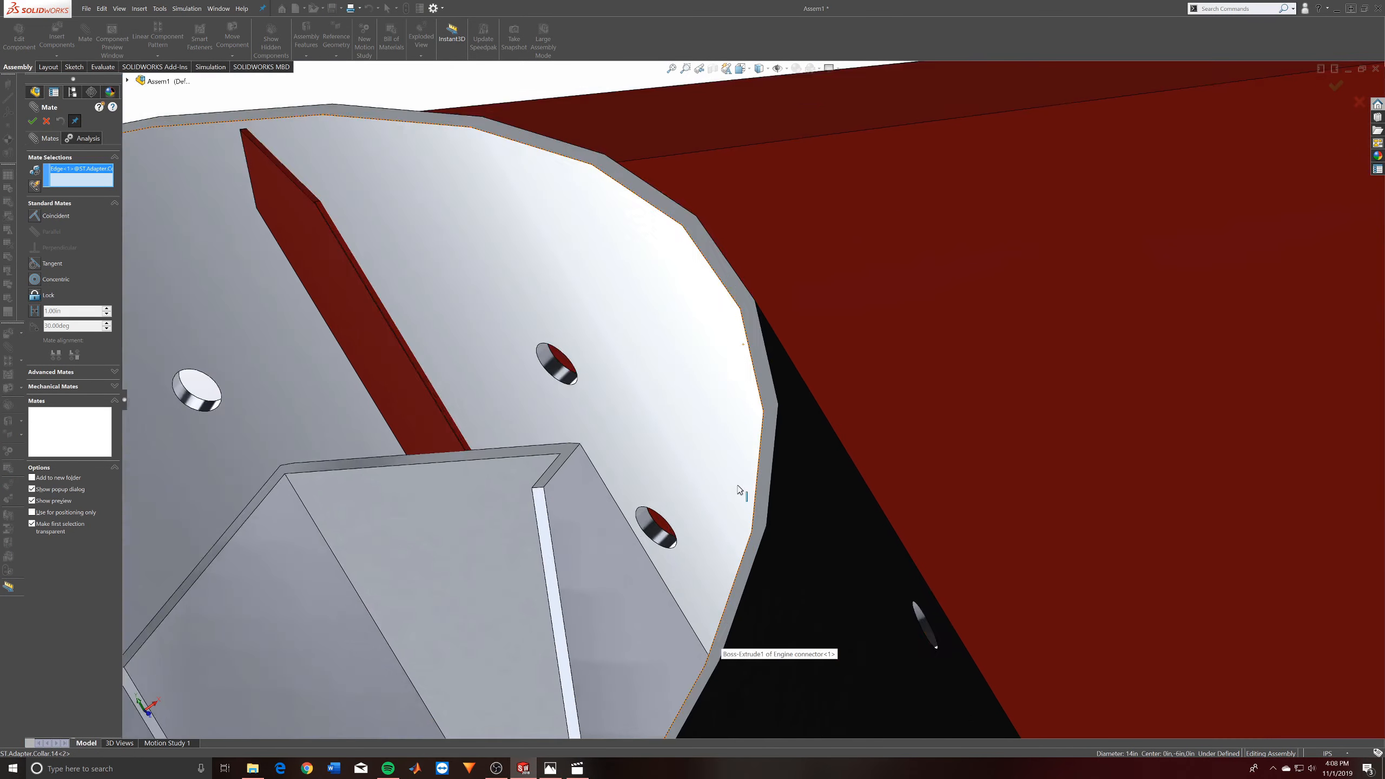
{"action": "left_click", "coordinate": [782, 428]}
{"action": "left_click", "coordinate": [809, 411]}
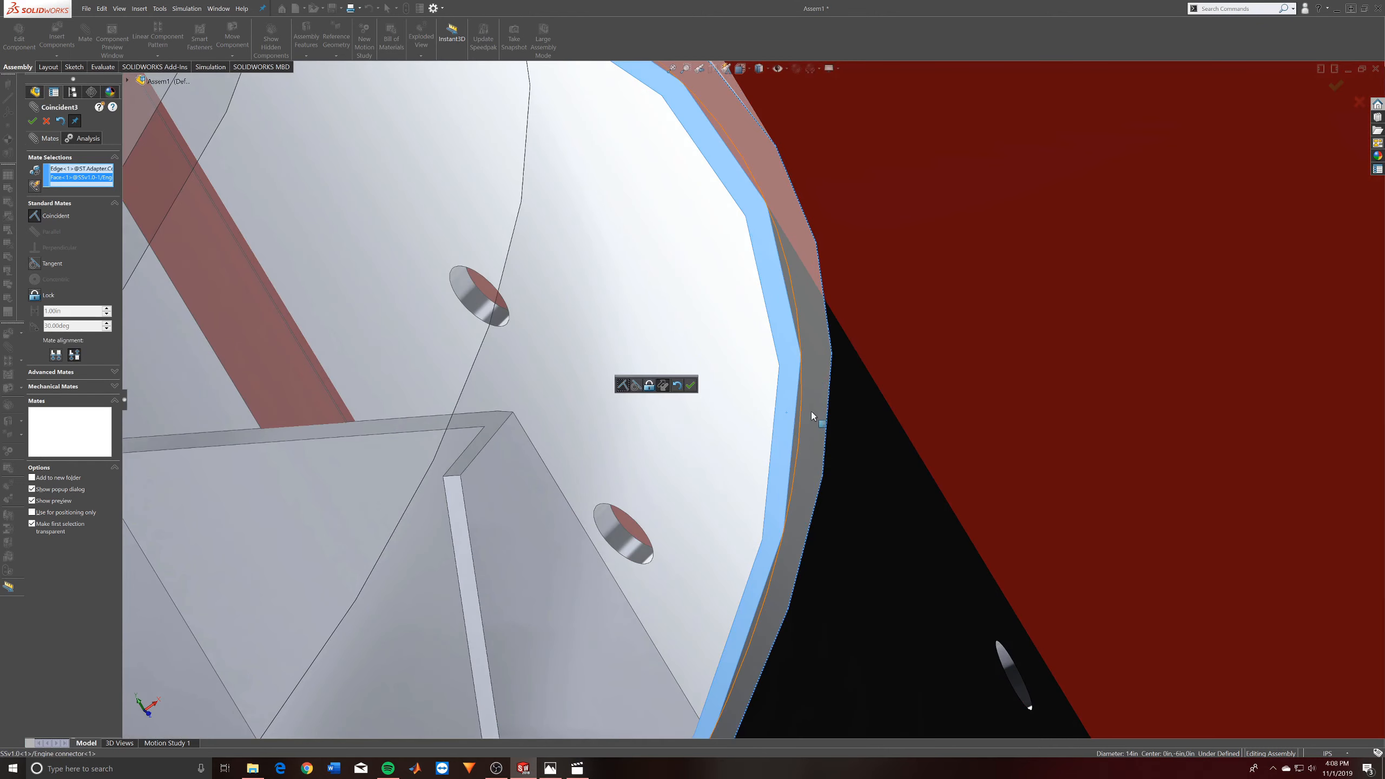
{"action": "left_click", "coordinate": [690, 385]}
{"action": "scroll", "coordinate": [742, 416], "scroll_direction": "up", "scroll_amount": 10}
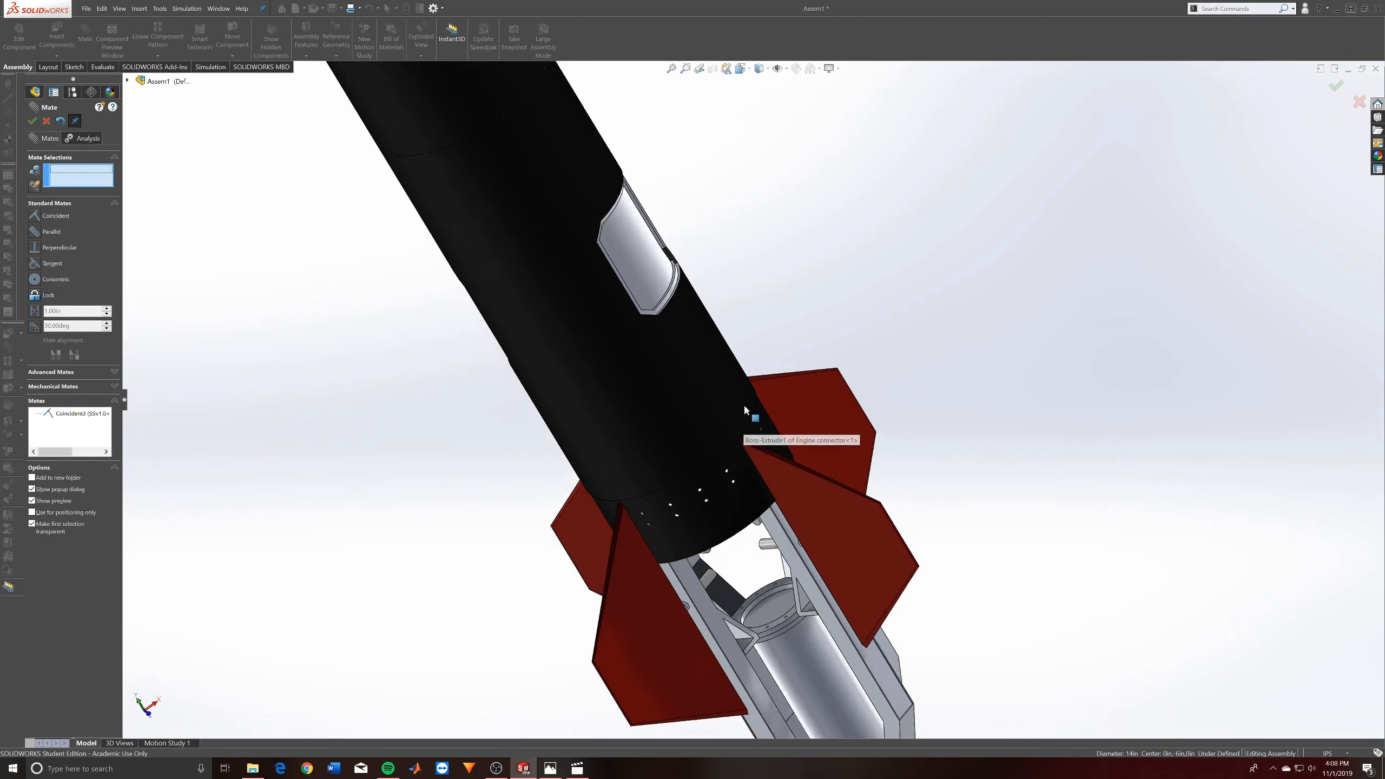
- Insert two copies of ST.Adapter.Collar.14 and place them one above the other over the top of the Lox tank
{"action": "scroll", "coordinate": [662, 246], "scroll_direction": "down", "scroll_amount": 5}
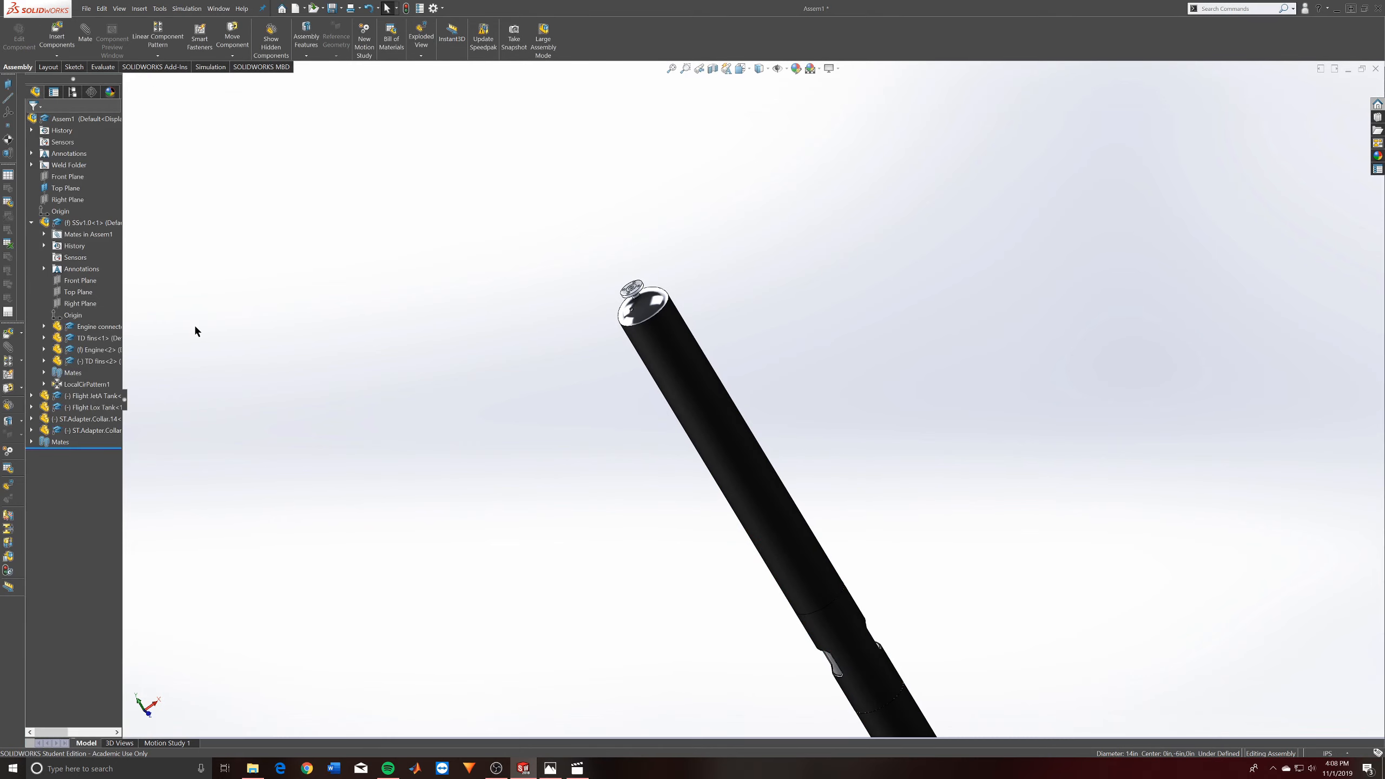
{"action": "left_click", "coordinate": [55, 34]}
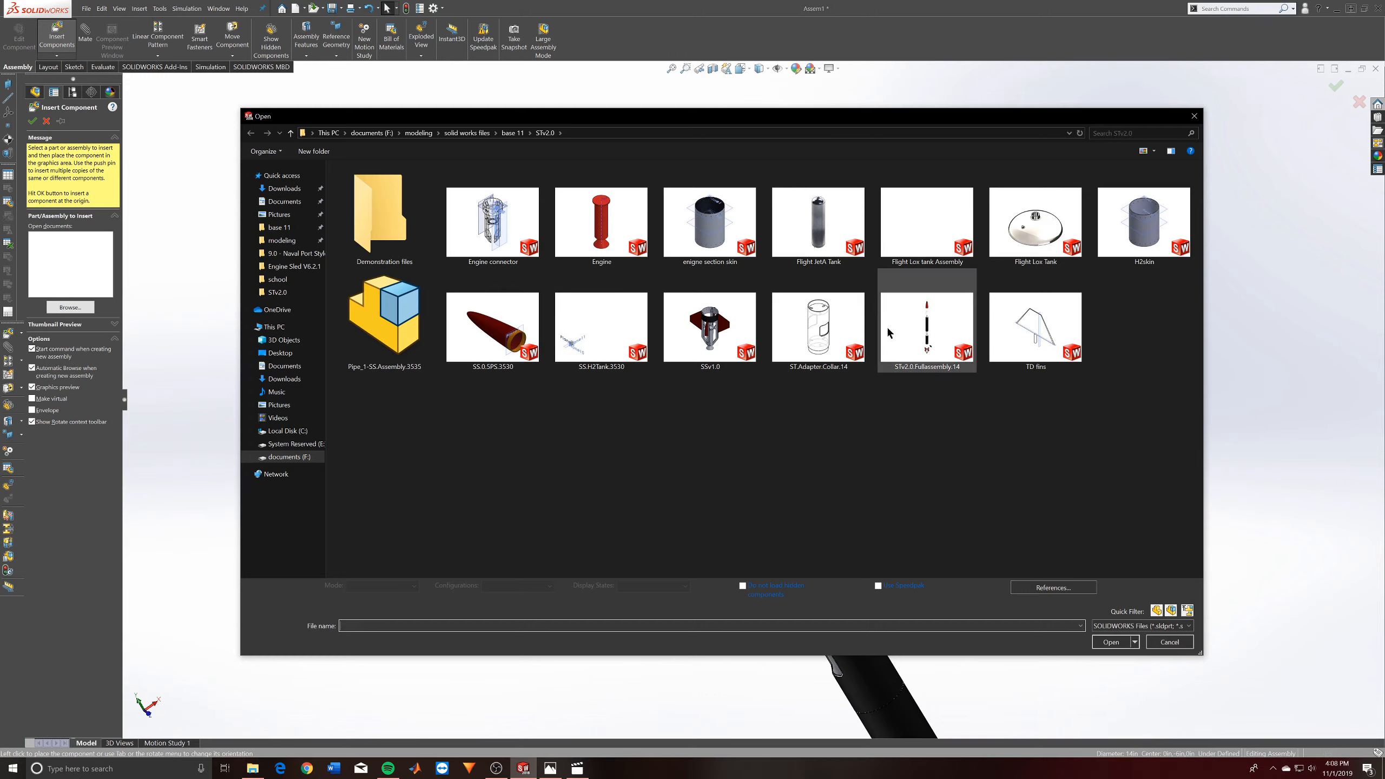
{"action": "left_click", "coordinate": [839, 328]}
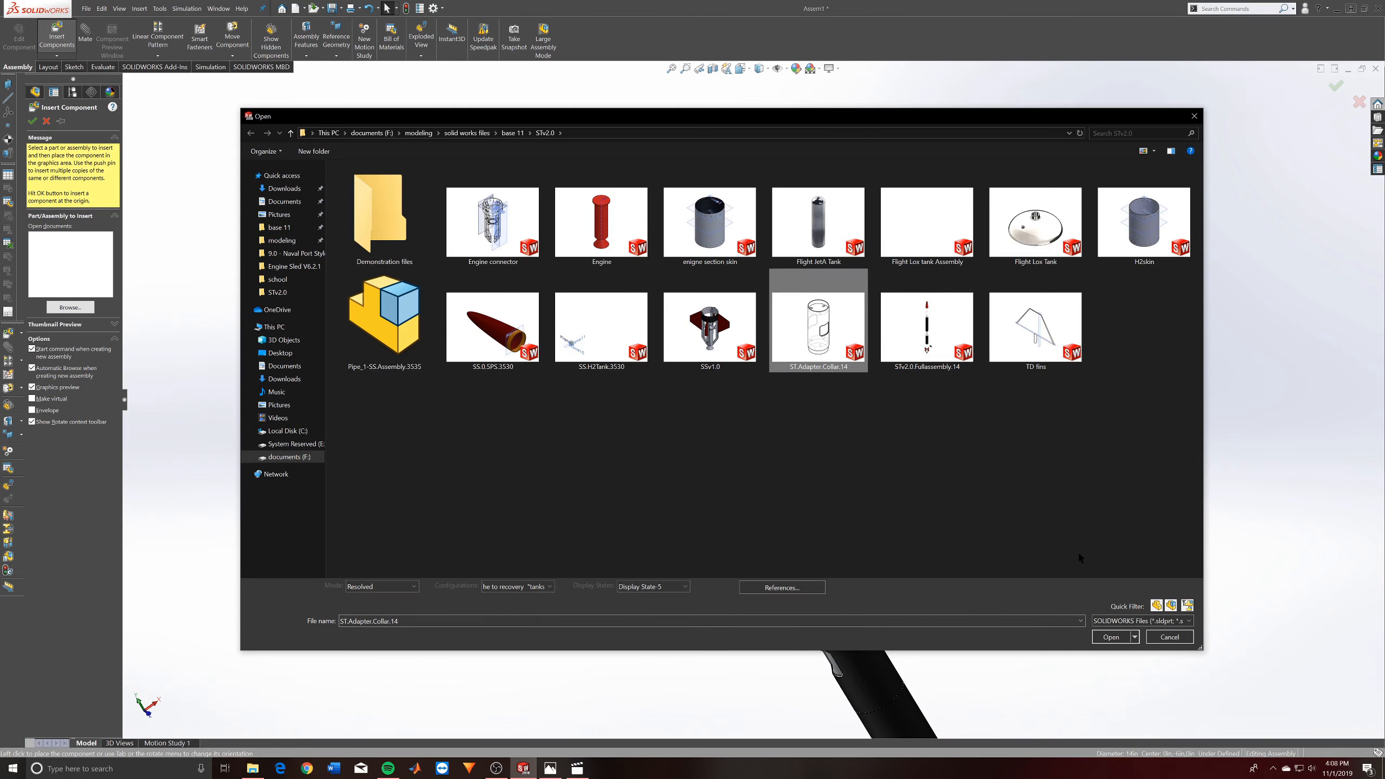
{"action": "left_click", "coordinate": [1116, 641]}
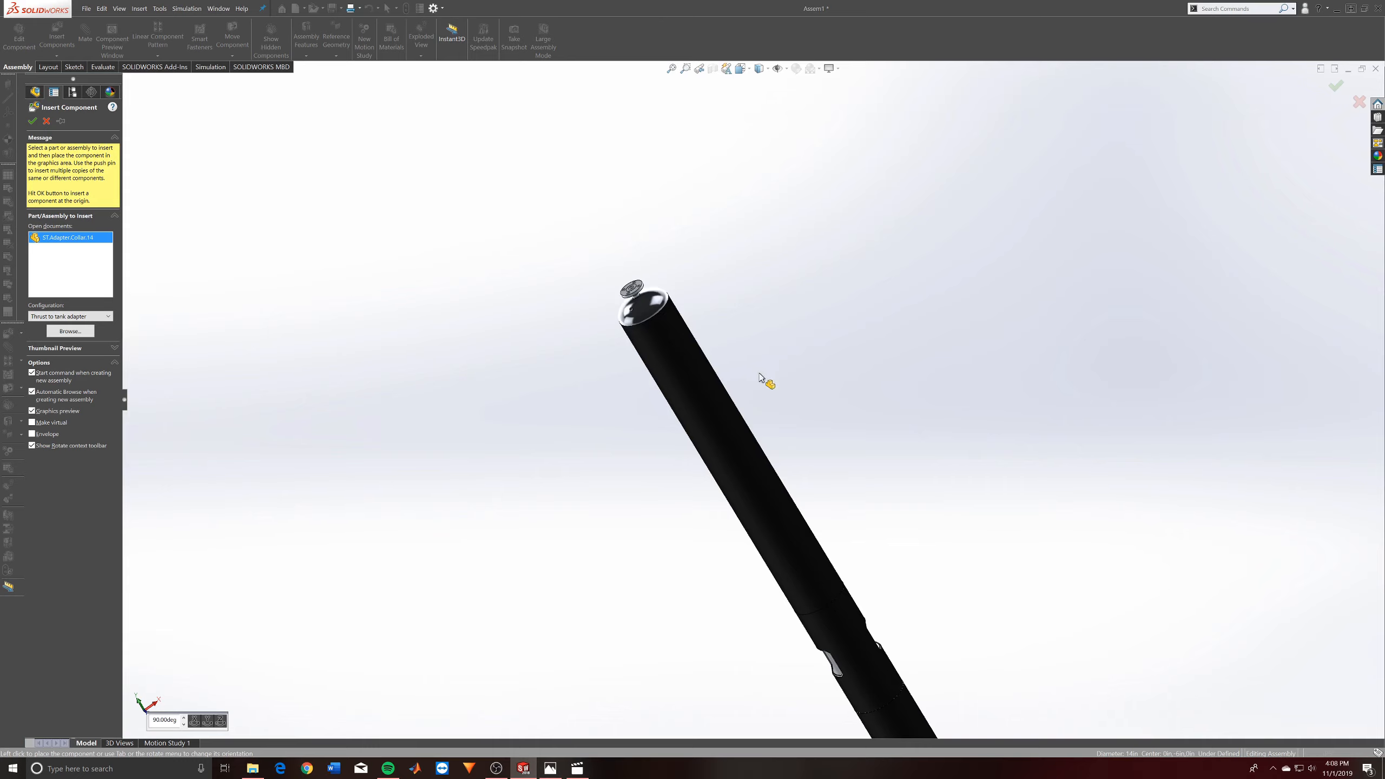
{"action": "scroll", "coordinate": [764, 380], "scroll_direction": "up", "scroll_amount": 3}
{"action": "middle_click_drag", "start_coordinate": [828, 406], "coordinate": [902, 358]}
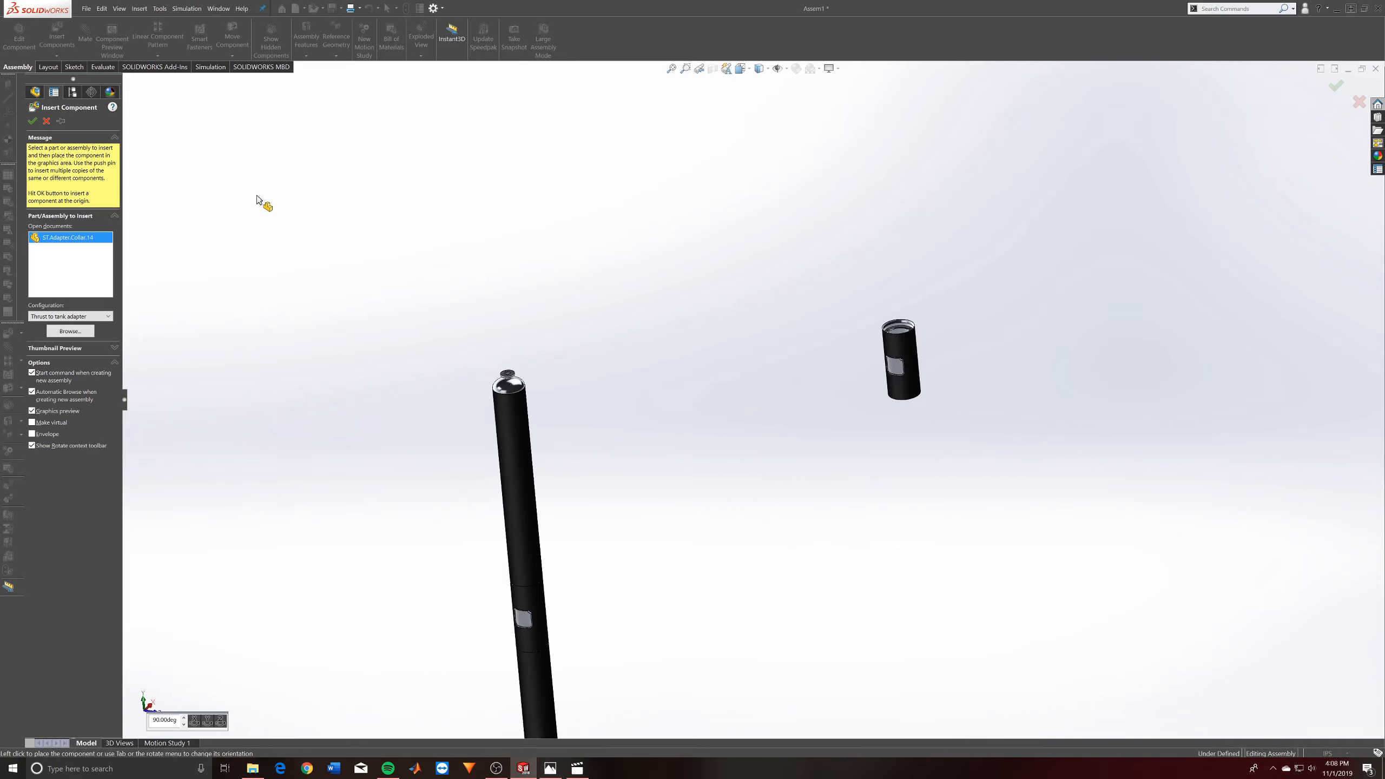
{"action": "left_click", "coordinate": [60, 121]}
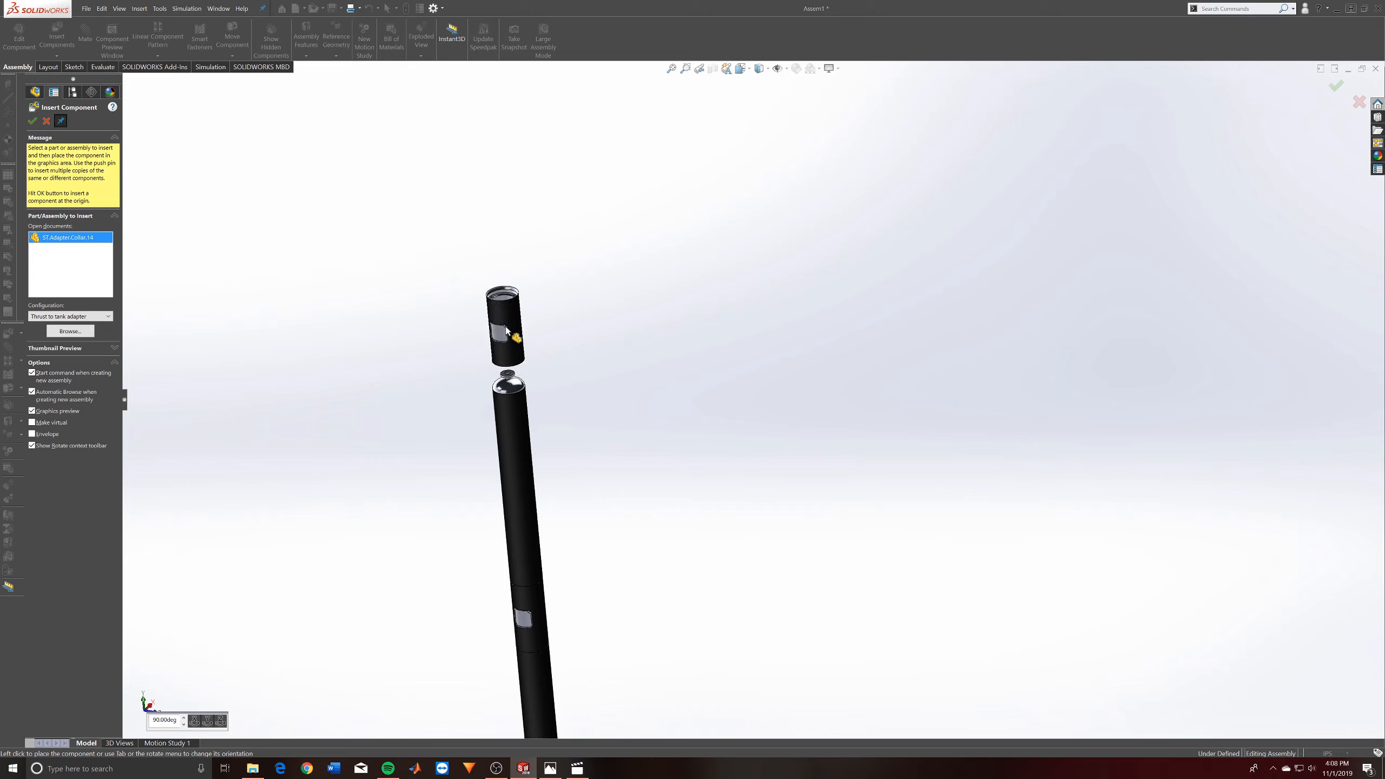
{"action": "left_click", "coordinate": [512, 316]}
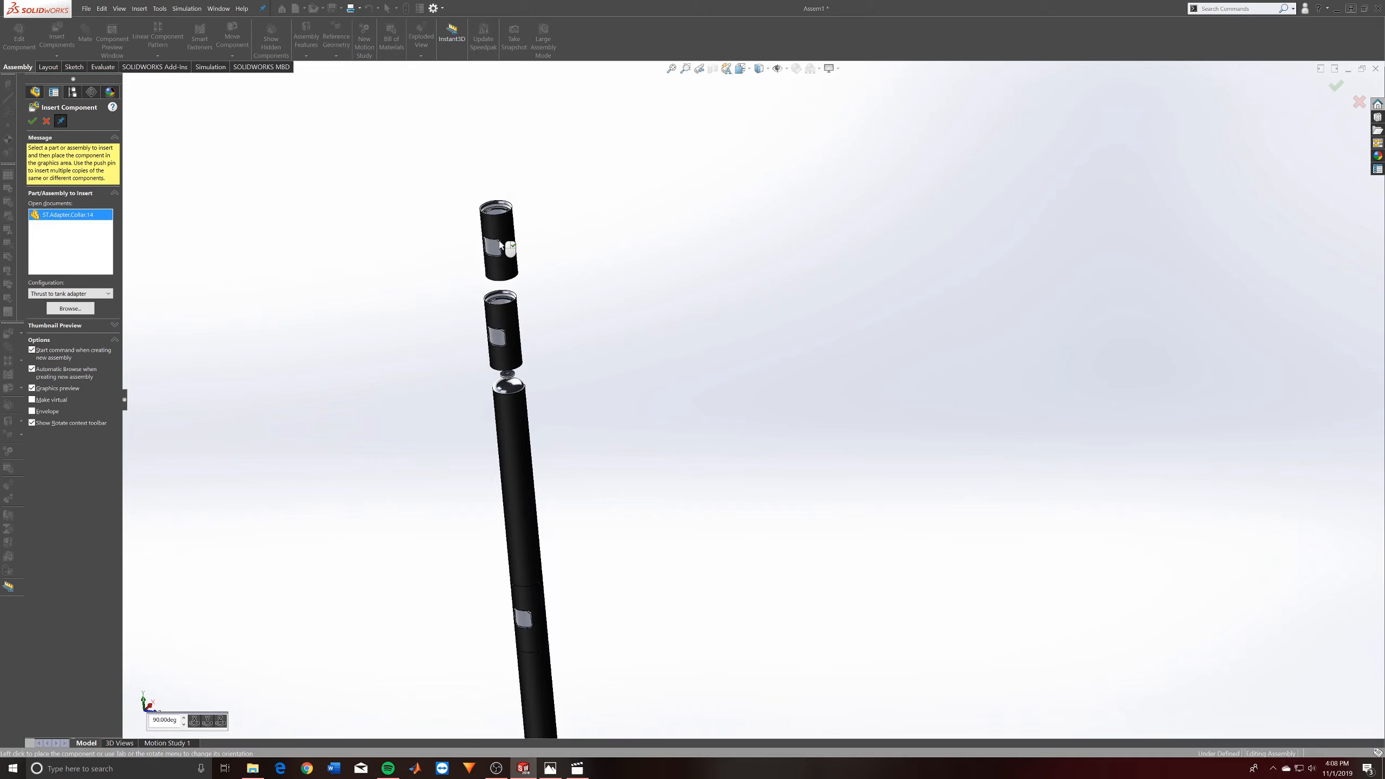
{"action": "left_click", "coordinate": [498, 241]}
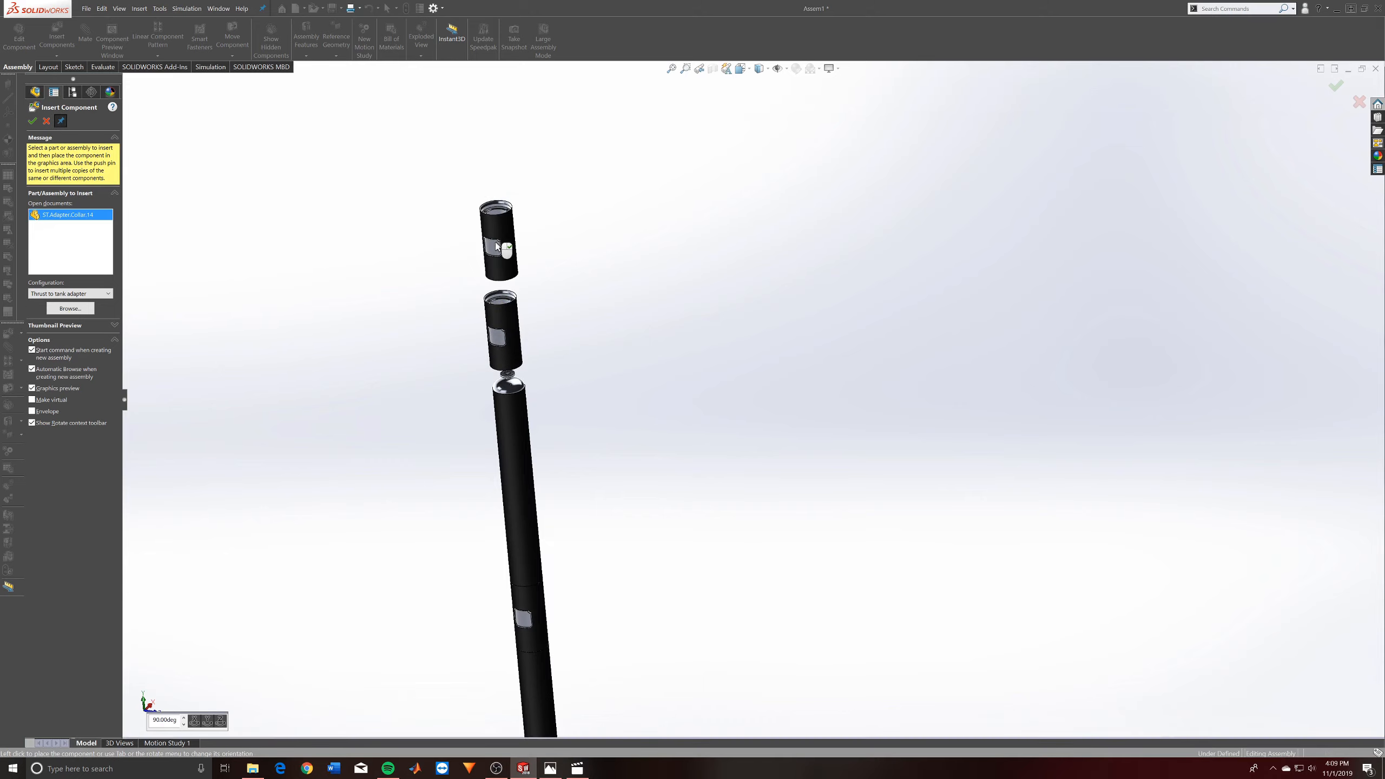
- Insert the SS.0.SPS.3530 nose cone, rotated about Z with its tip up, just above the upper loose collar
{"action": "left_click", "coordinate": [70, 308]}
{"action": "left_click", "coordinate": [492, 326]}
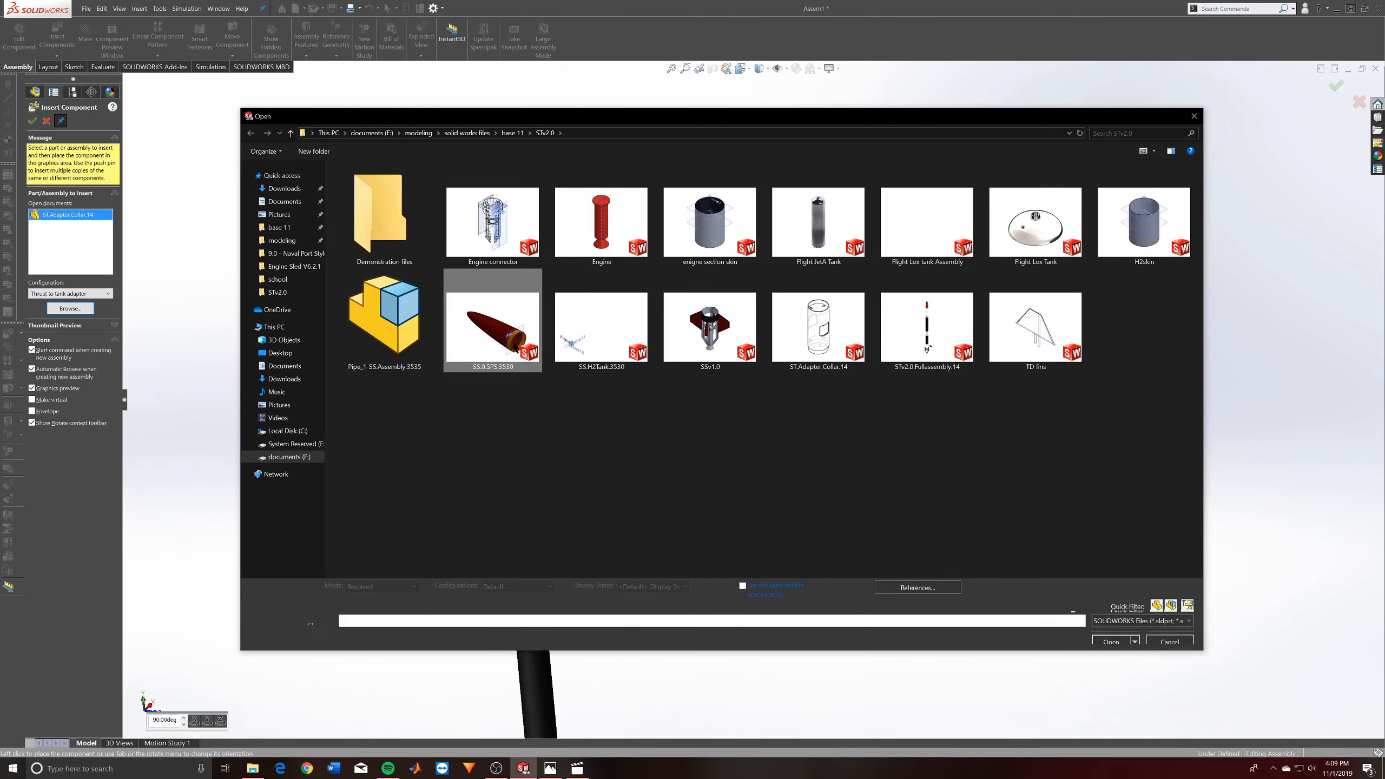
{"action": "left_click", "coordinate": [1110, 637]}
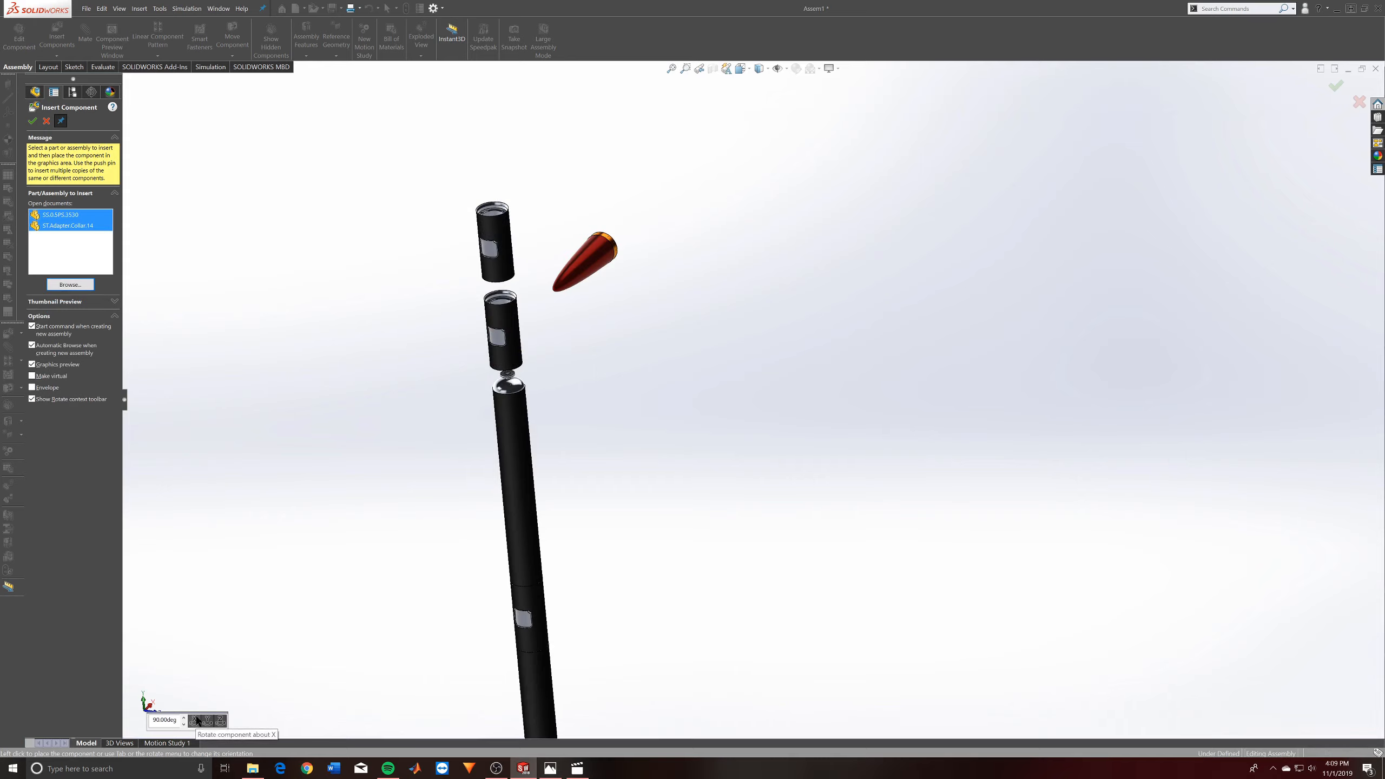
{"action": "left_click", "coordinate": [220, 722]}
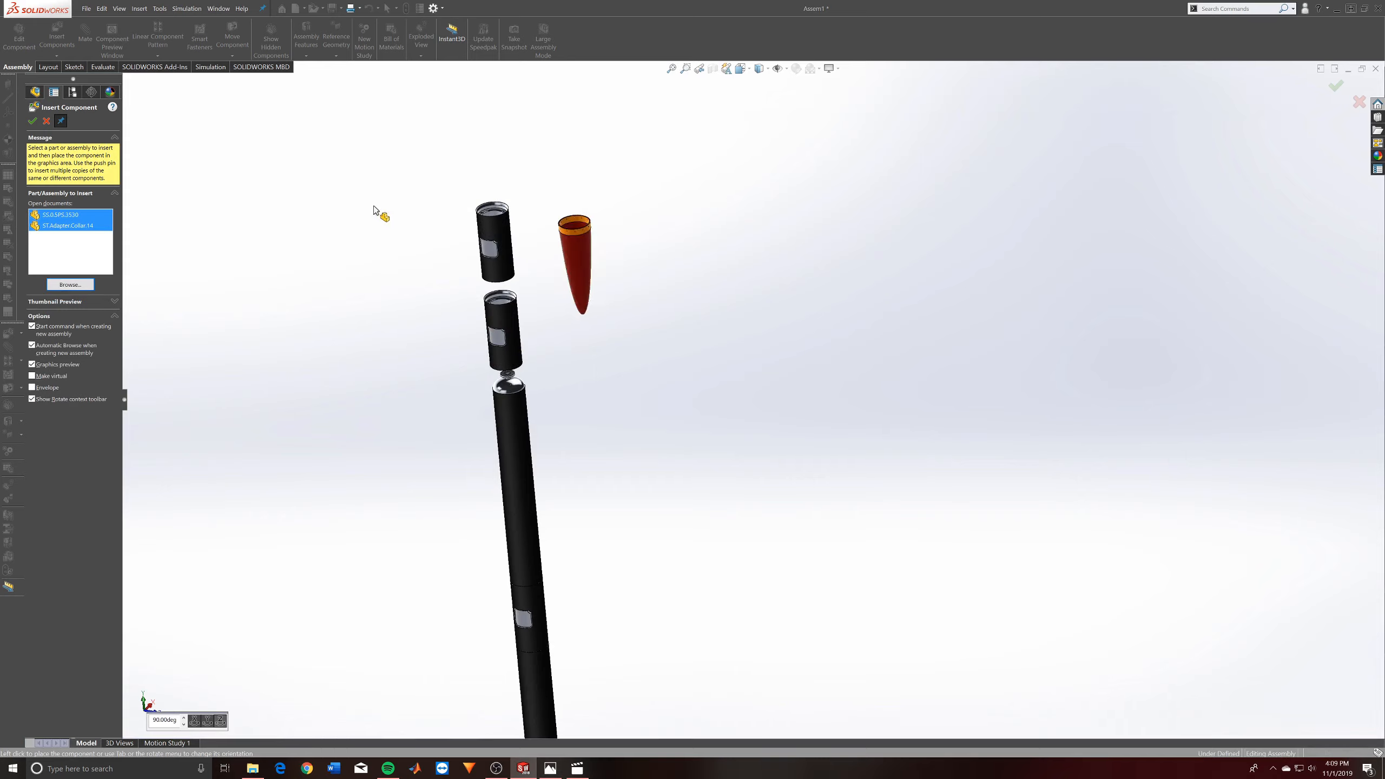
{"action": "left_click", "coordinate": [221, 721]}
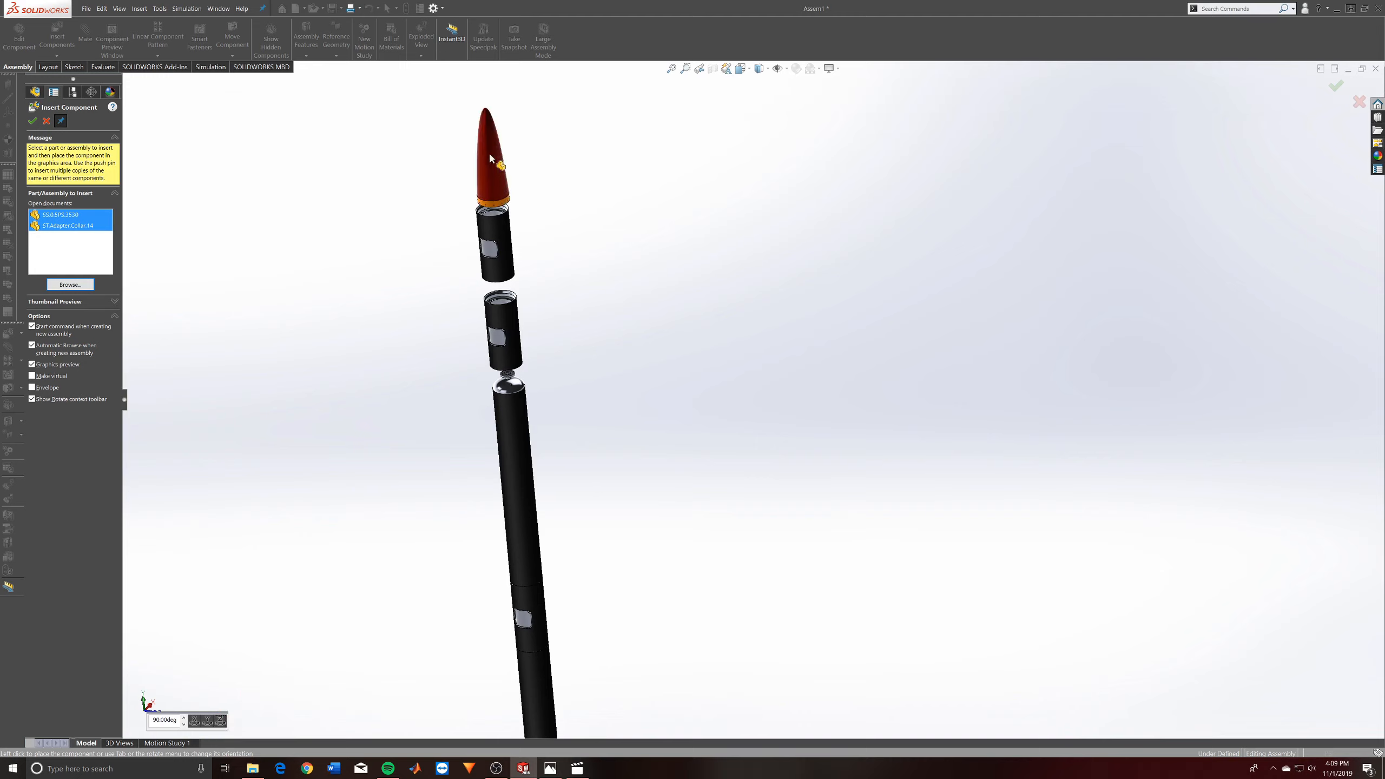
{"action": "left_click", "coordinate": [485, 145]}
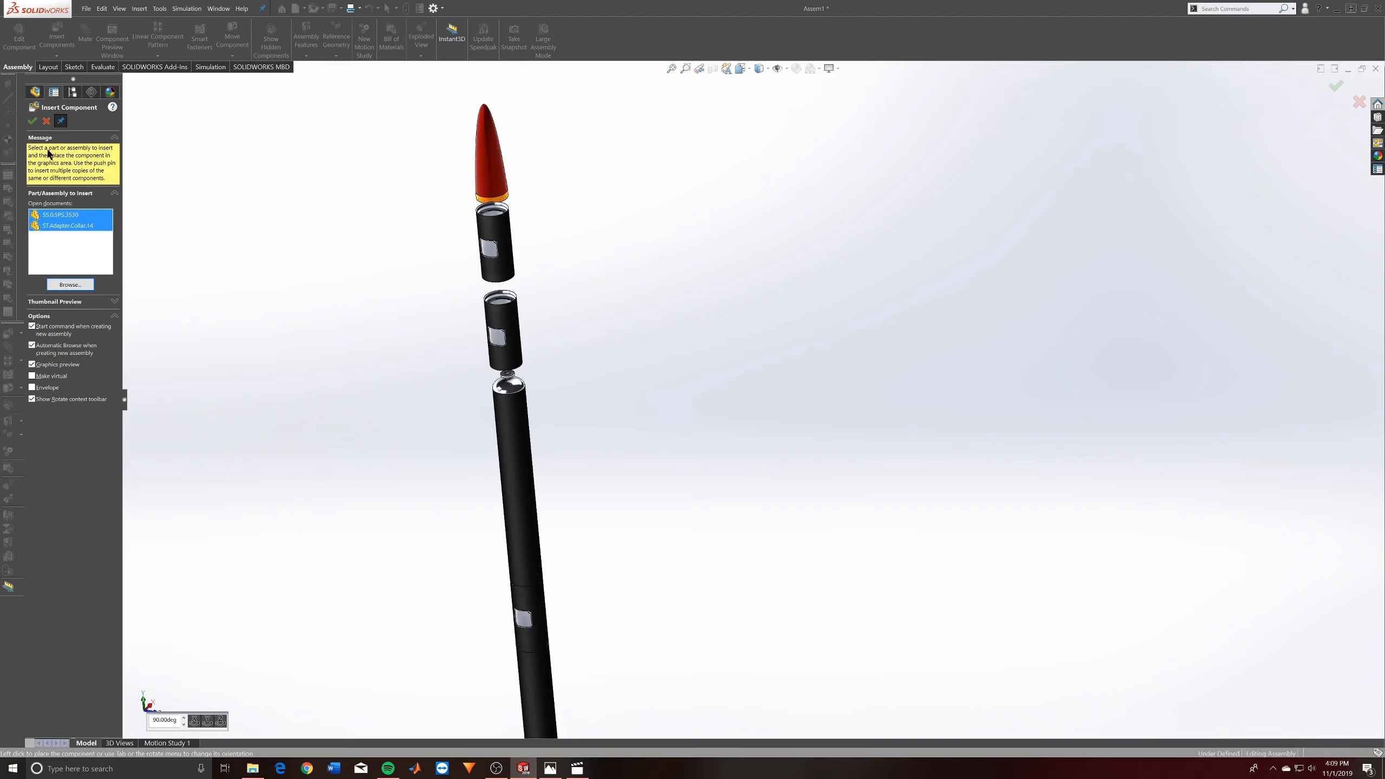
{"action": "left_click", "coordinate": [32, 121]}
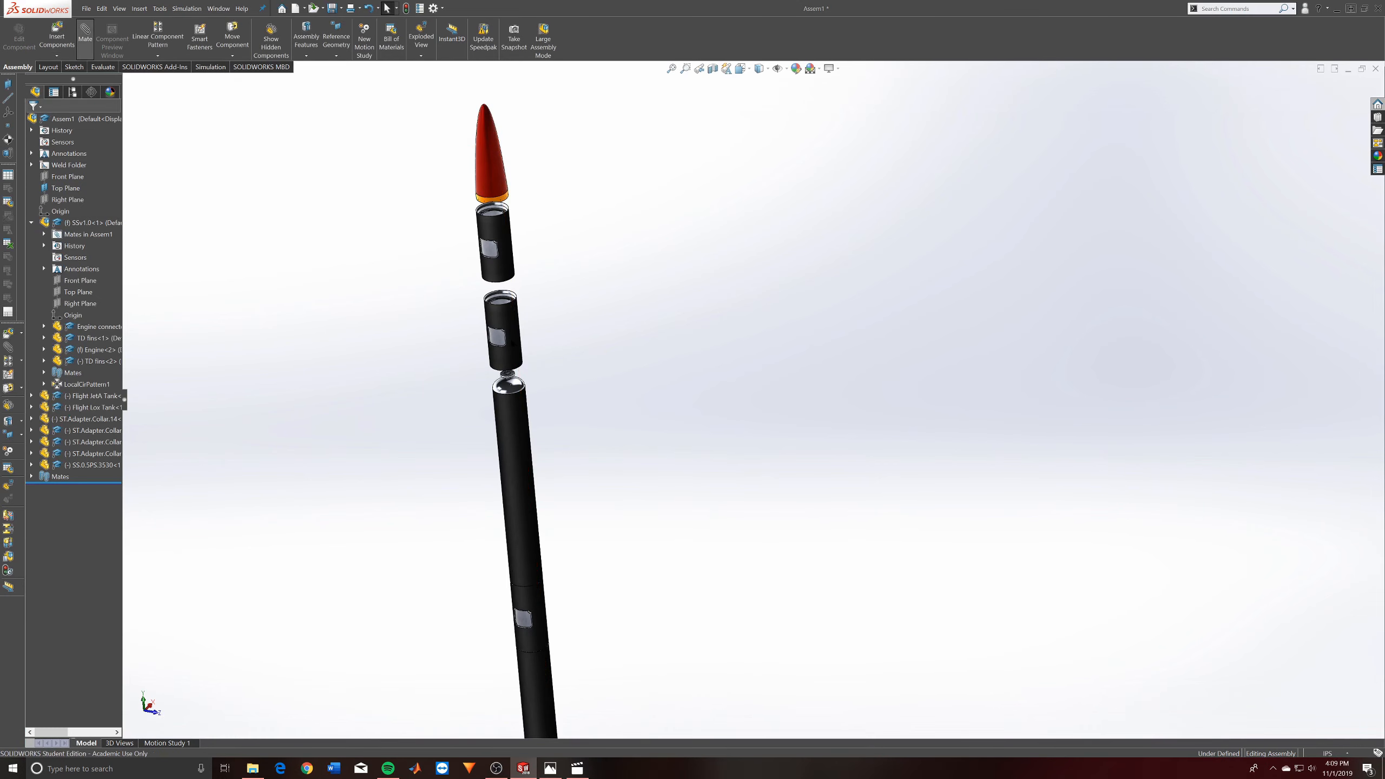
- Mate the outer face of the lower loose collar concentric with the Lox tank's outer face
{"action": "left_click", "coordinate": [85, 37]}
{"action": "left_click", "coordinate": [512, 425]}
{"action": "left_click", "coordinate": [514, 421]}
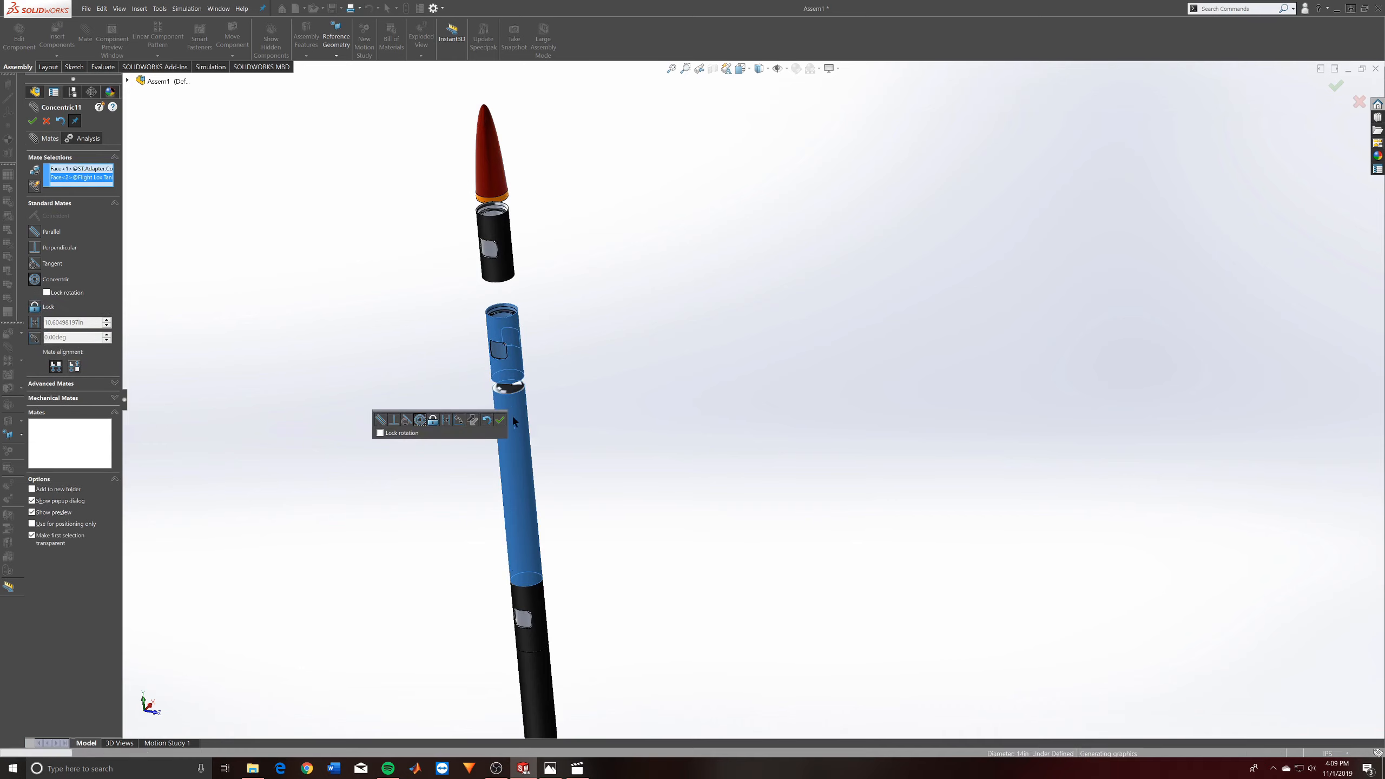
{"action": "left_click", "coordinate": [499, 419]}
- Mate the upper loose collar's outer face concentric with the outer face of the collar beneath it
{"action": "left_click", "coordinate": [517, 357]}
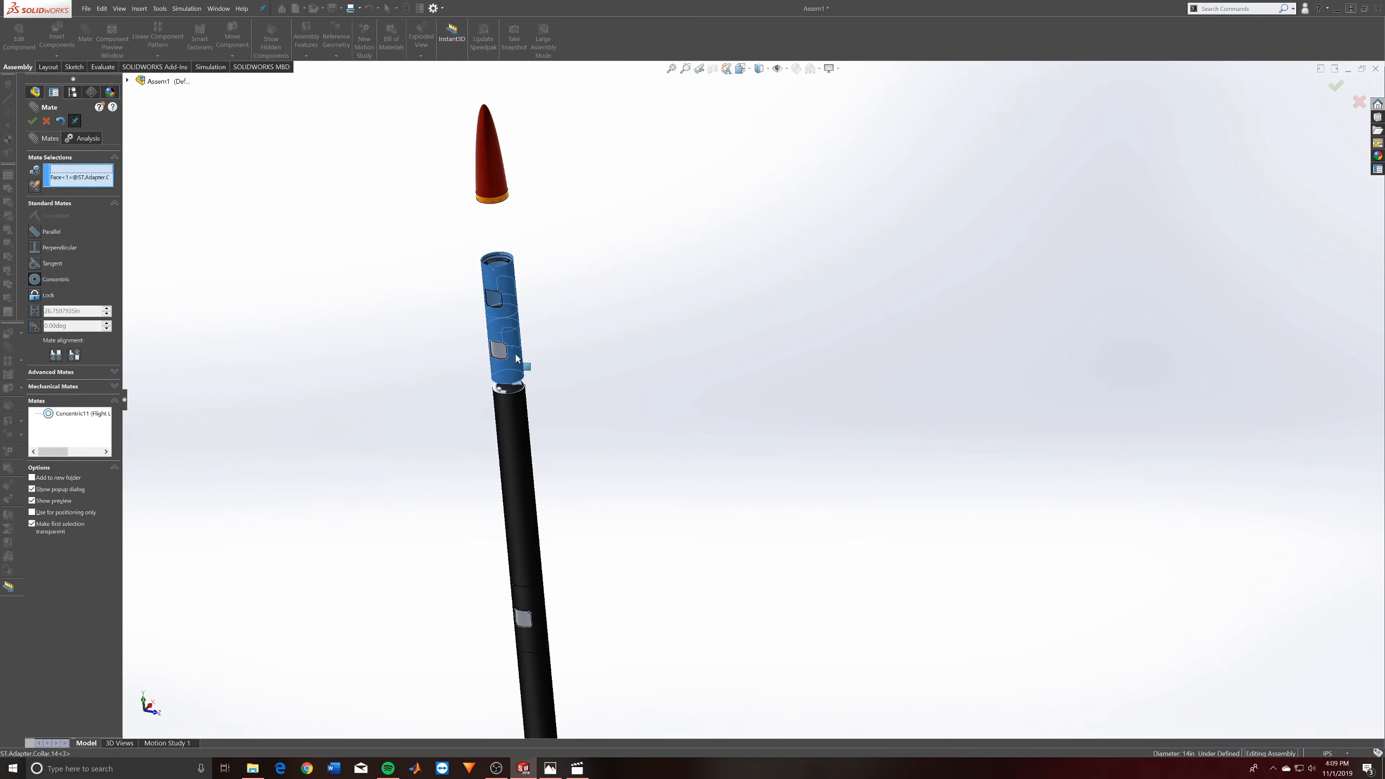
{"action": "left_click", "coordinate": [515, 334]}
{"action": "left_click", "coordinate": [500, 331]}
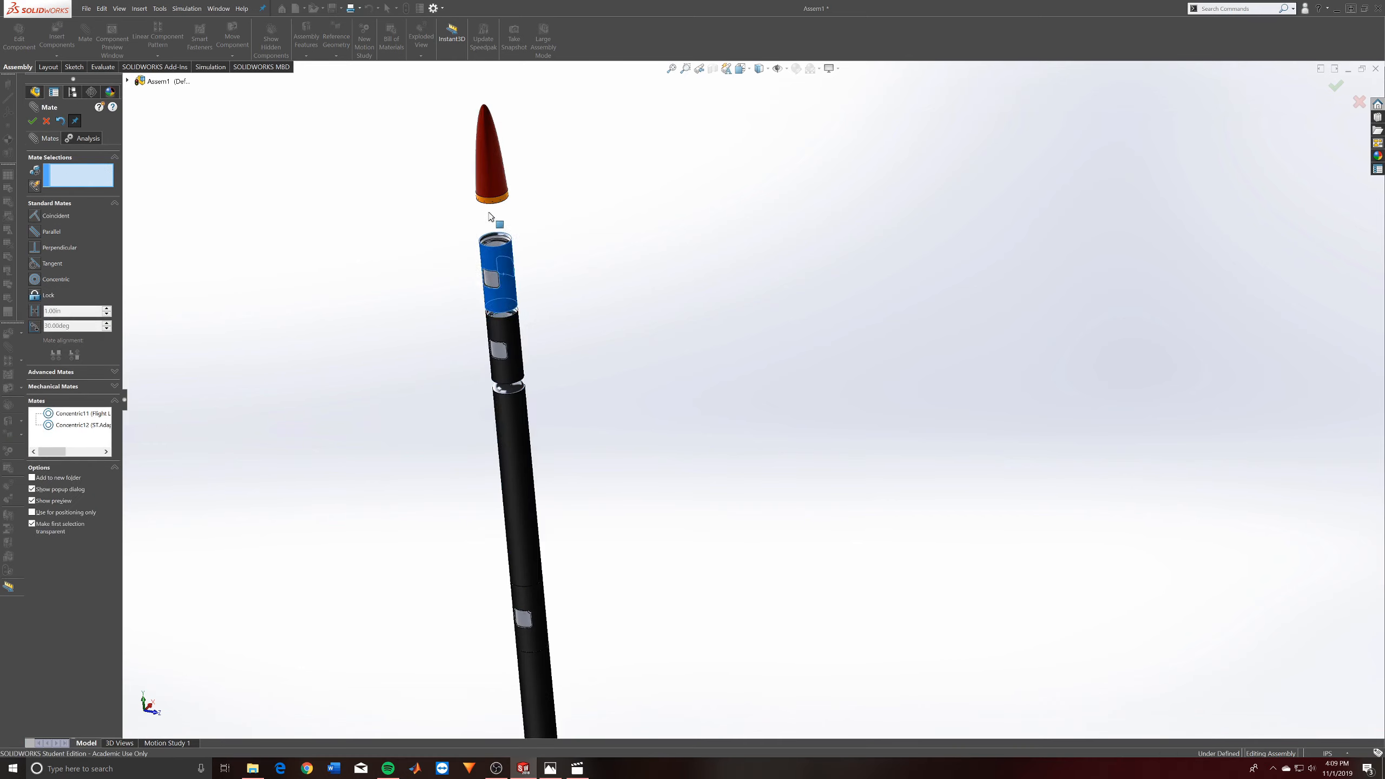
- Mate the nose cone's circular base edge concentric with the outer face of the upper loose collar
{"action": "left_click", "coordinate": [493, 168]}
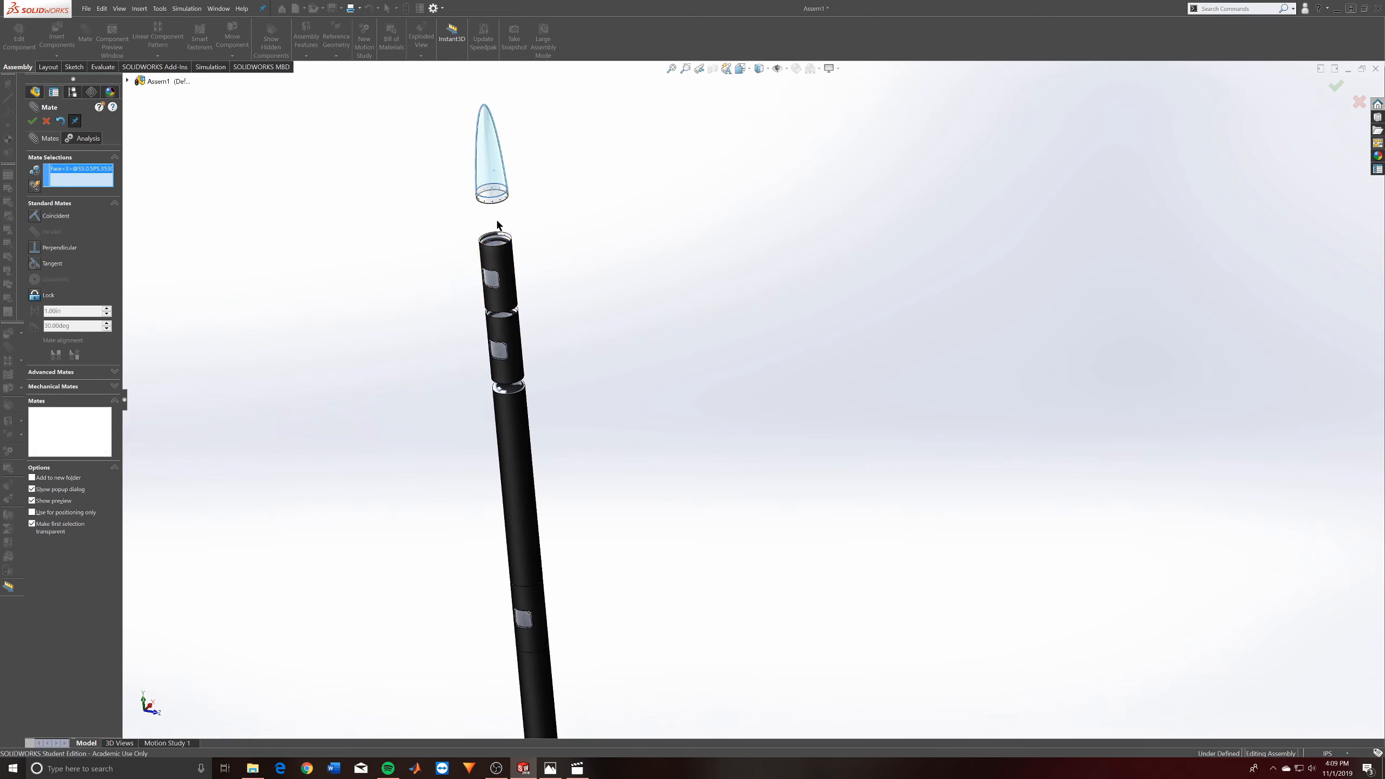
{"action": "key", "text": "Escape"}
{"action": "key", "text": "s"}
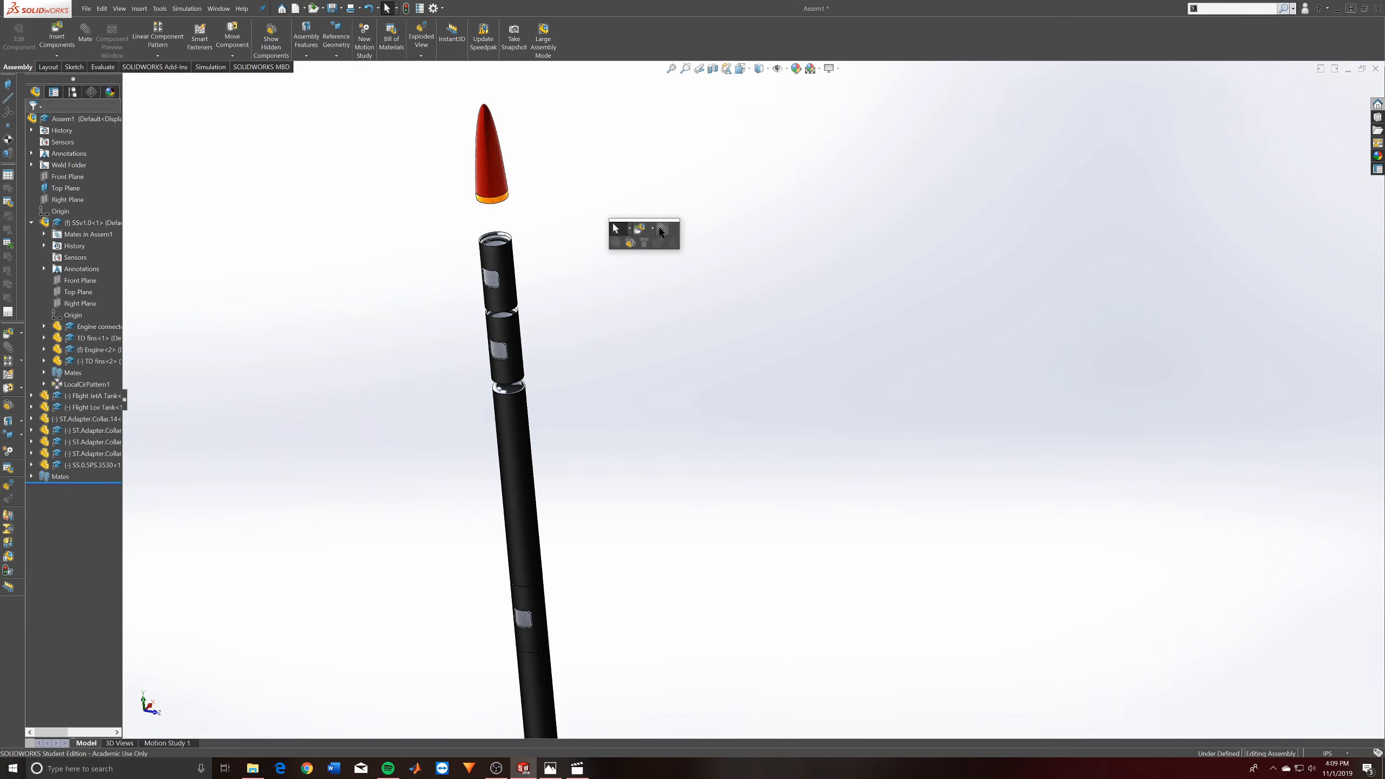
{"action": "key", "text": "m"}
{"action": "left_click", "coordinate": [496, 202]}
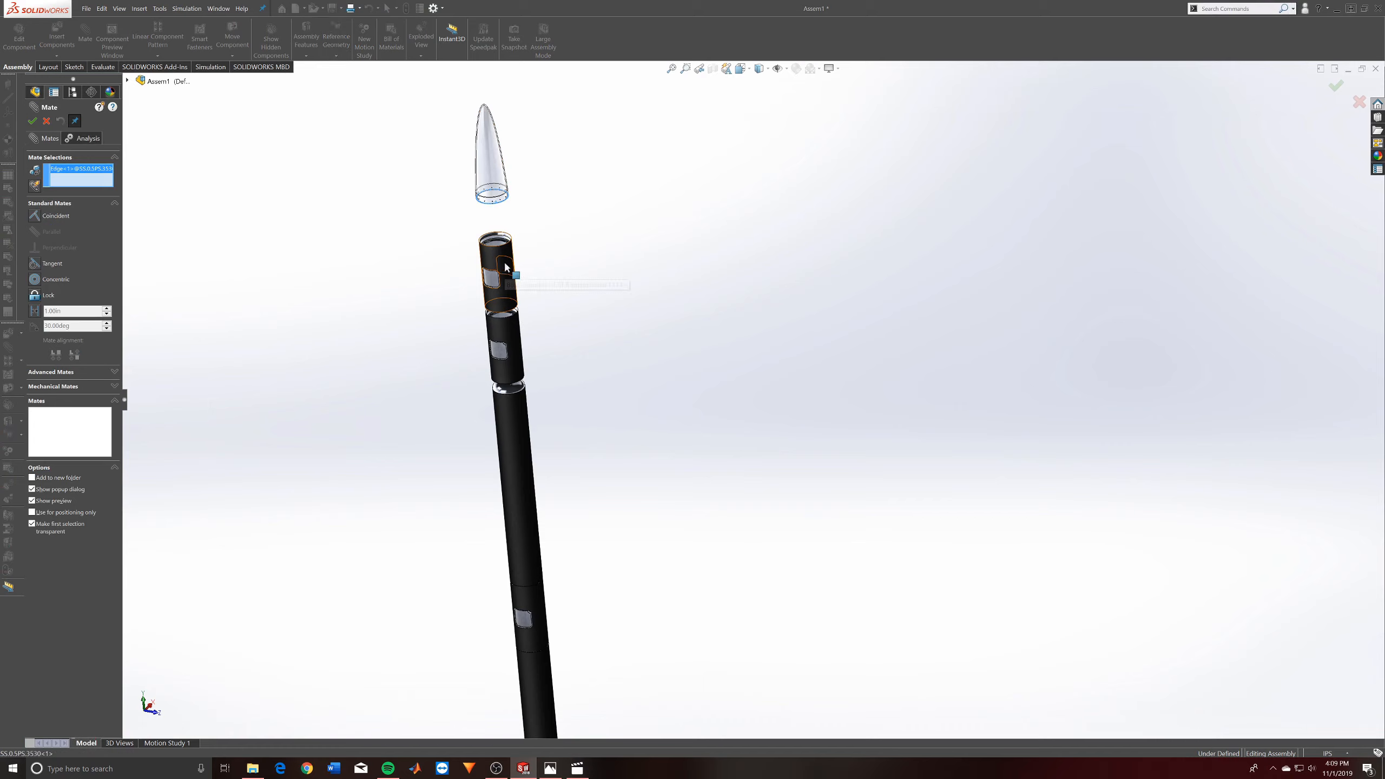
{"action": "left_click", "coordinate": [505, 263]}
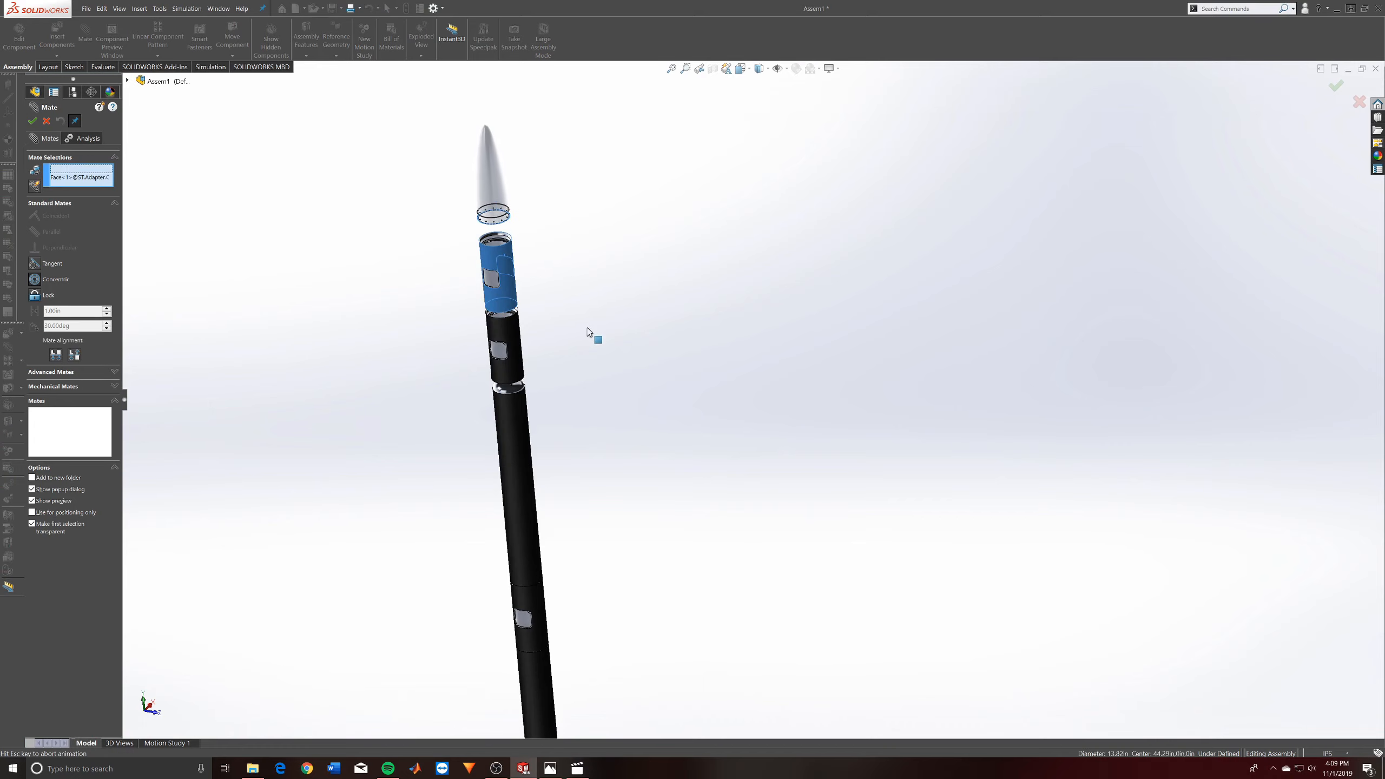
{"action": "left_click", "coordinate": [573, 295]}
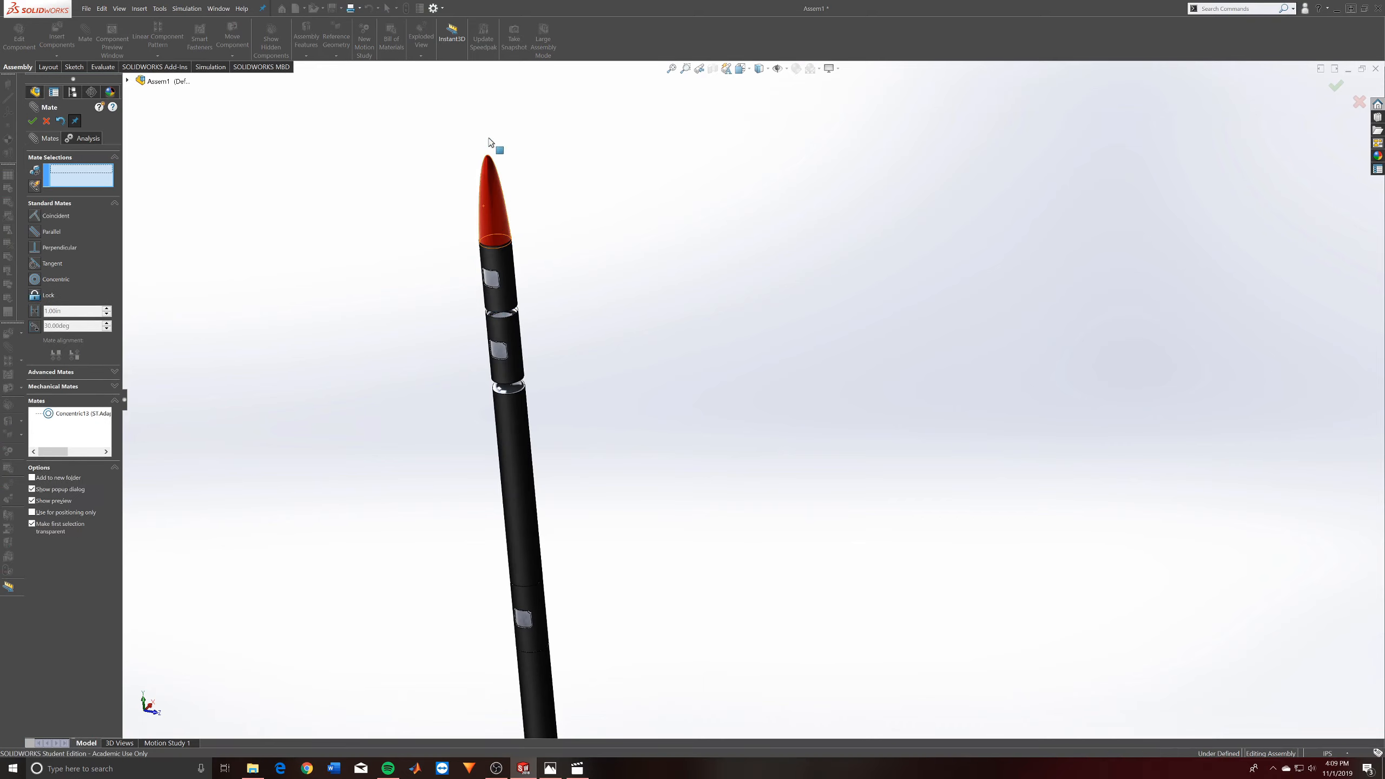
- Mate the lower loose collar's inner bottom edge tangent to the domed top of the Lox tank
{"action": "scroll", "coordinate": [509, 243], "scroll_direction": "down", "scroll_amount": 5}
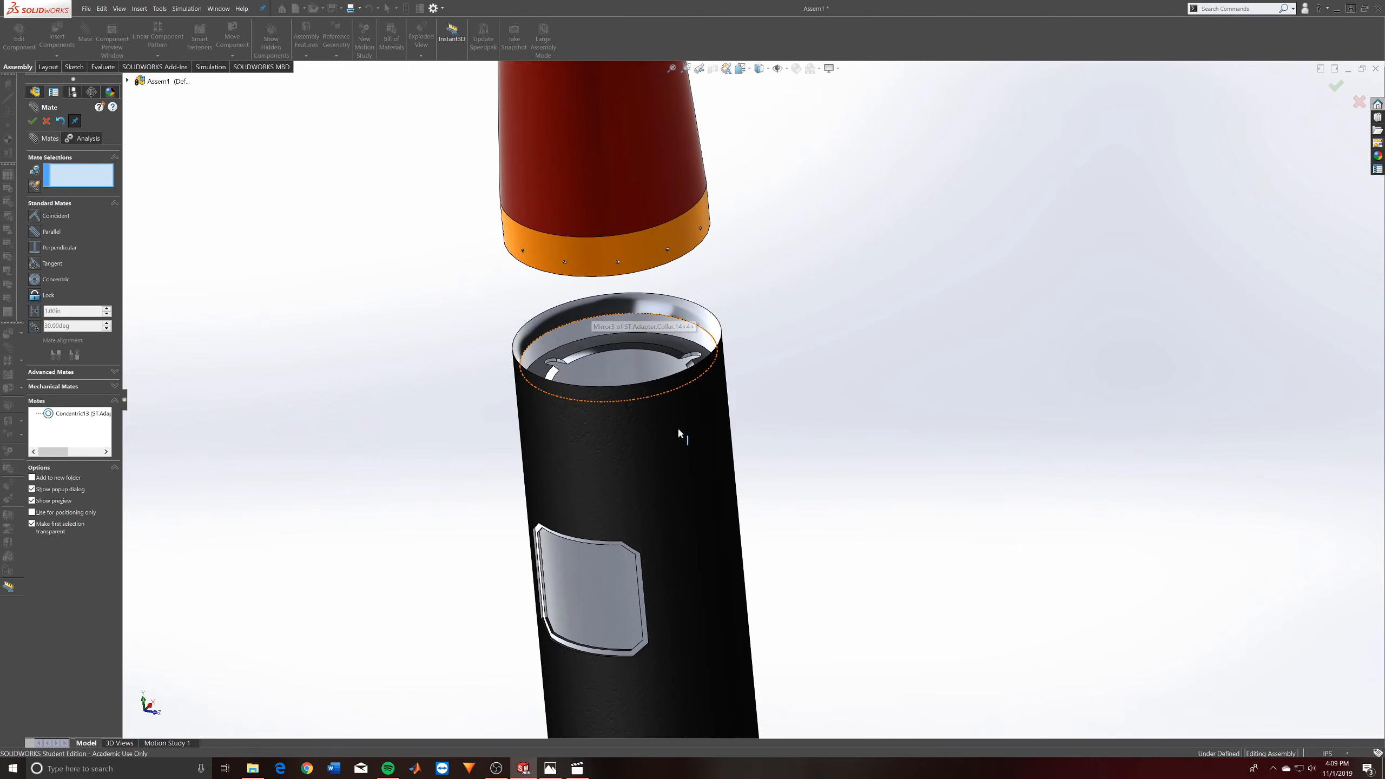
{"action": "scroll", "coordinate": [681, 436], "scroll_direction": "up", "scroll_amount": 5}
{"action": "scroll", "coordinate": [744, 578], "scroll_direction": "down", "scroll_amount": 4}
{"action": "scroll", "coordinate": [736, 551], "scroll_direction": "down", "scroll_amount": 2}
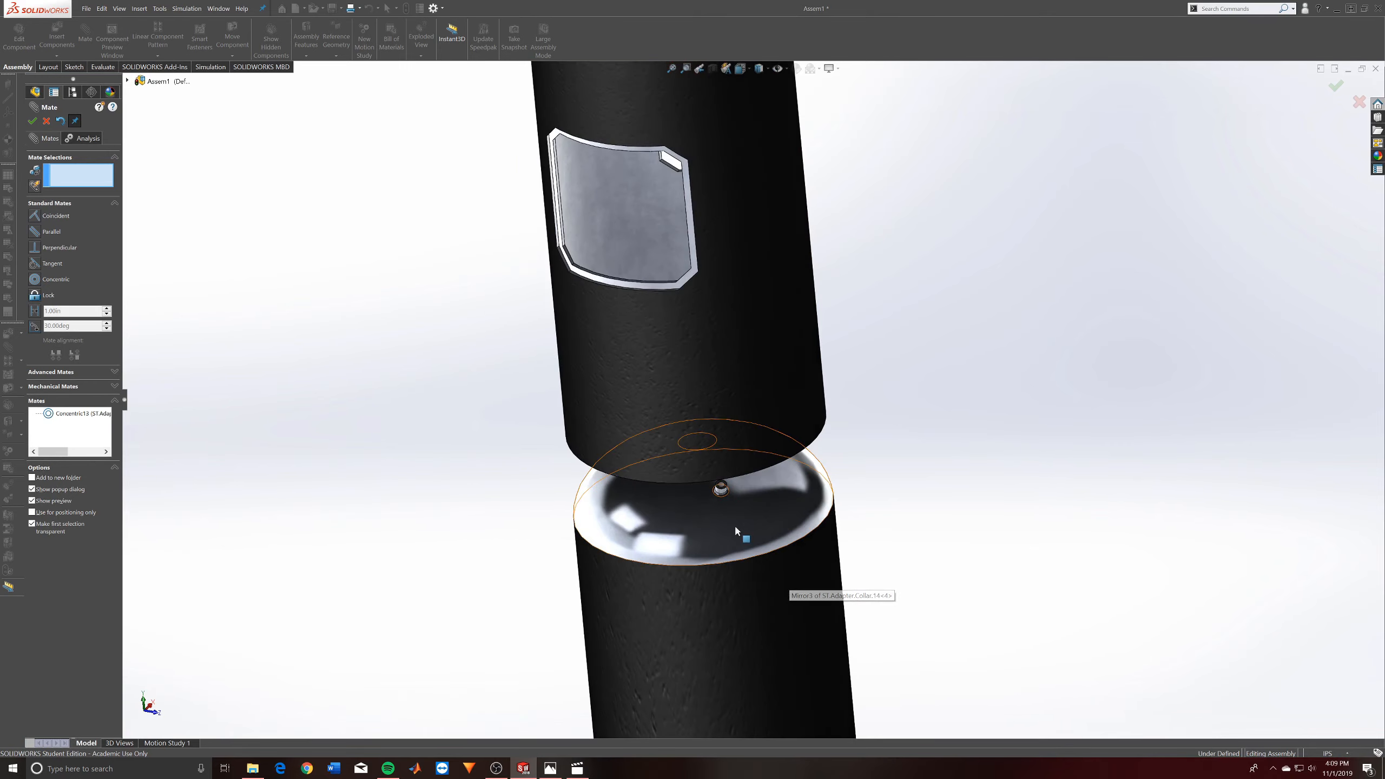
{"action": "scroll", "coordinate": [734, 524], "scroll_direction": "down", "scroll_amount": 2}
{"action": "middle_click_drag", "start_coordinate": [766, 487], "coordinate": [744, 249]}
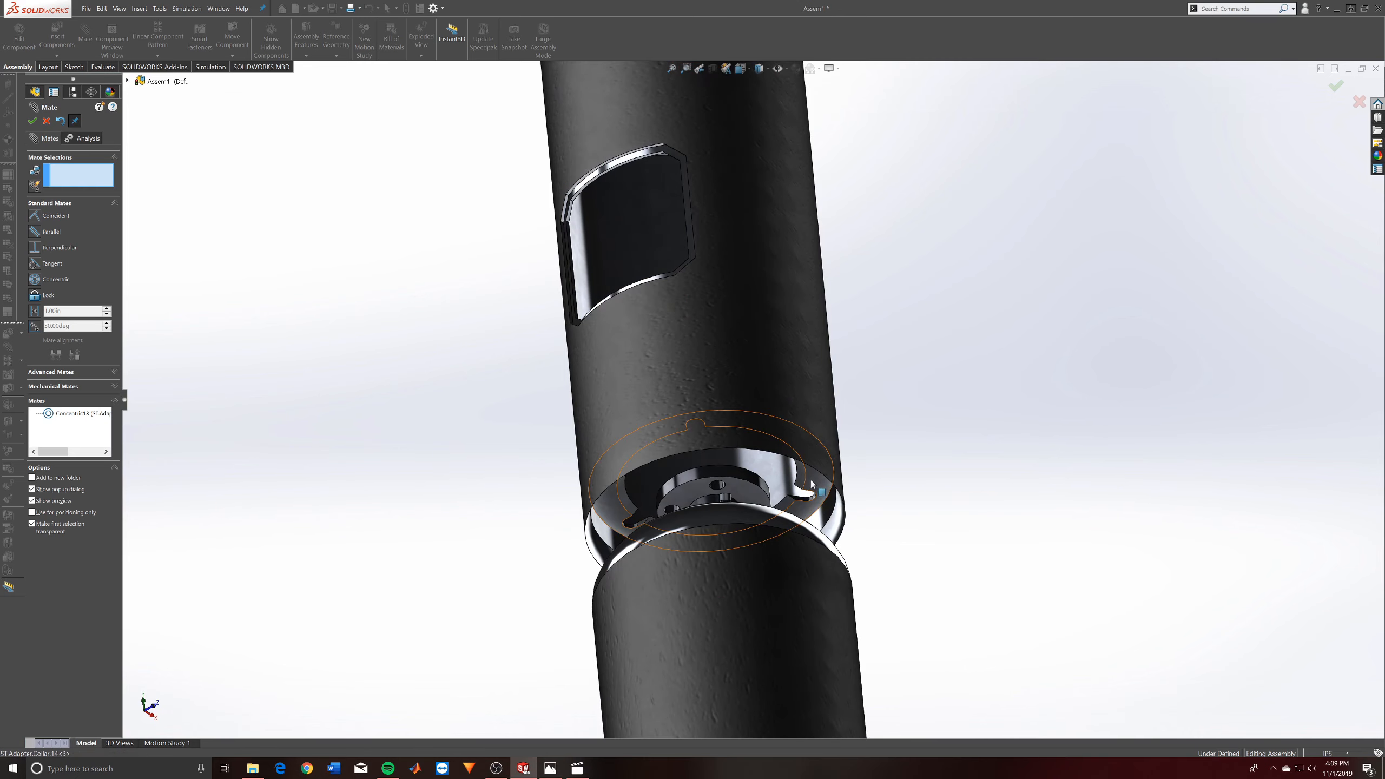
{"action": "left_click", "coordinate": [754, 441]}
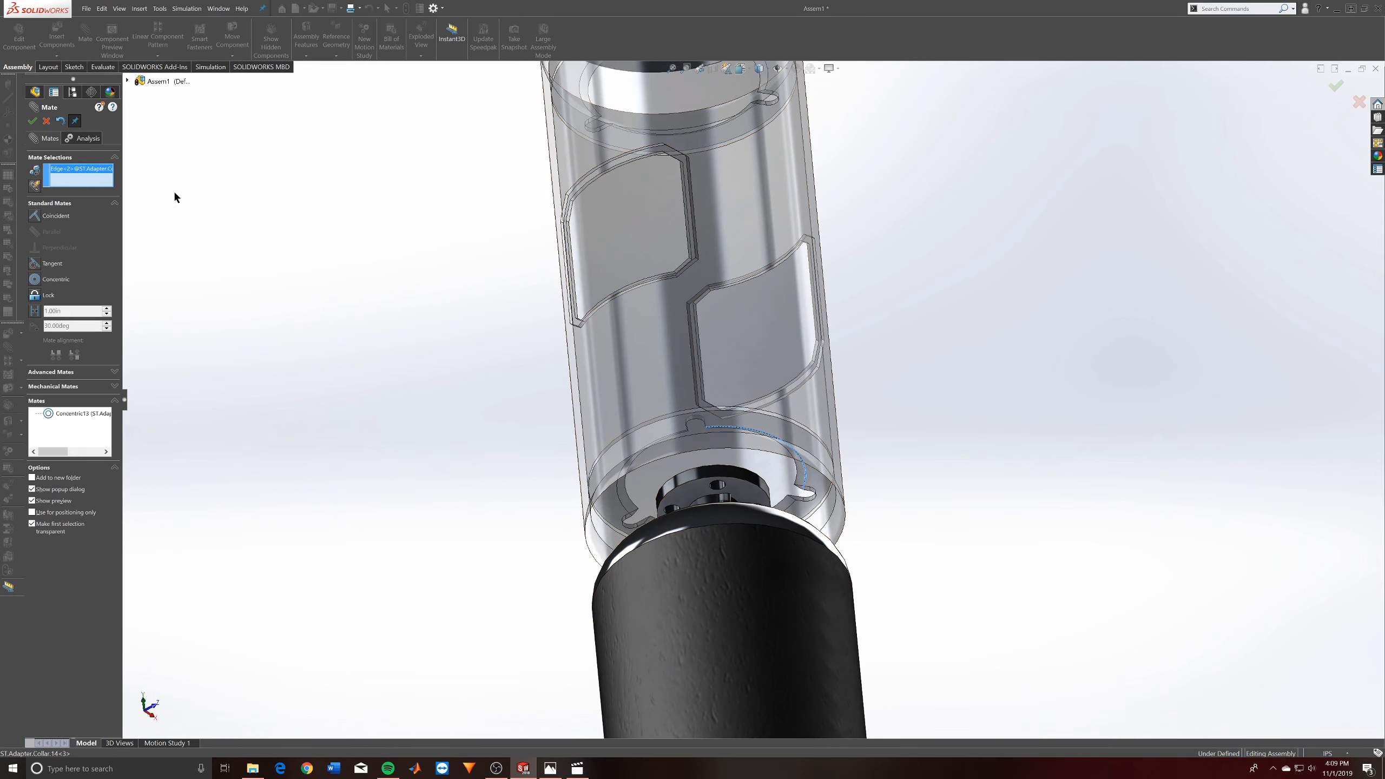
{"action": "left_click", "coordinate": [692, 543]}
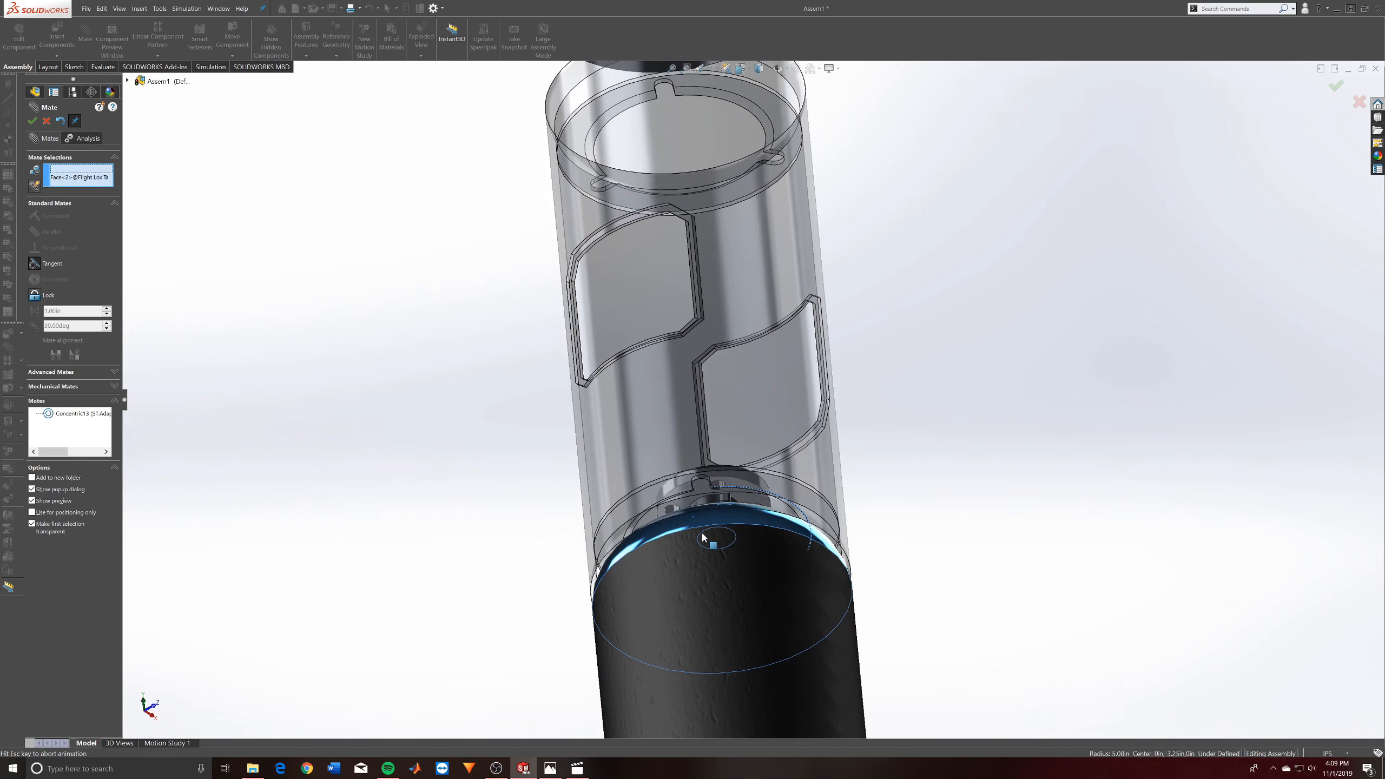
{"action": "left_click", "coordinate": [465, 458]}
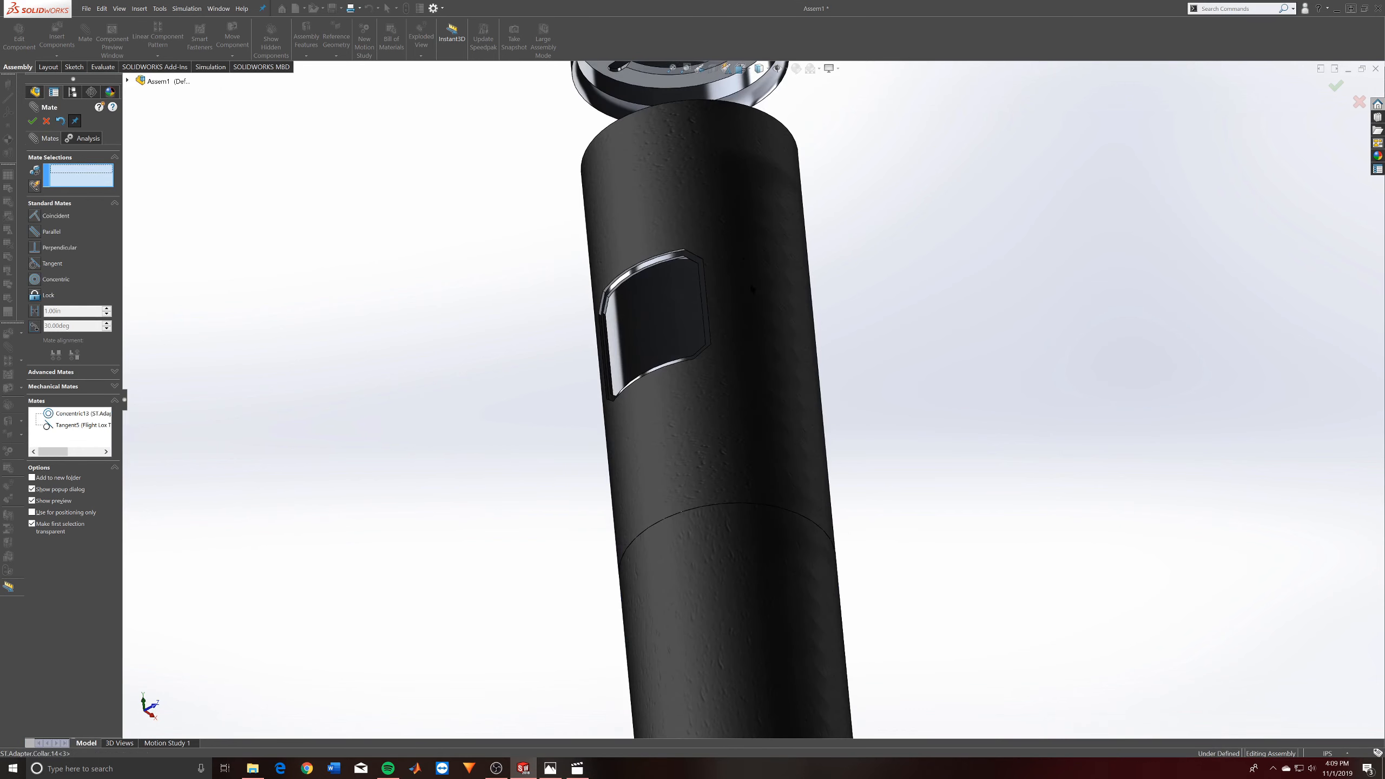
- Mate the upper loose collar's bottom edge coincident with the top edge of the collar beneath it
{"action": "middle_click_drag", "start_coordinate": [755, 215], "coordinate": [732, 189]}
{"action": "scroll", "coordinate": [733, 188], "scroll_direction": "up", "scroll_amount": 6}
{"action": "scroll", "coordinate": [732, 192], "scroll_direction": "down", "scroll_amount": 3}
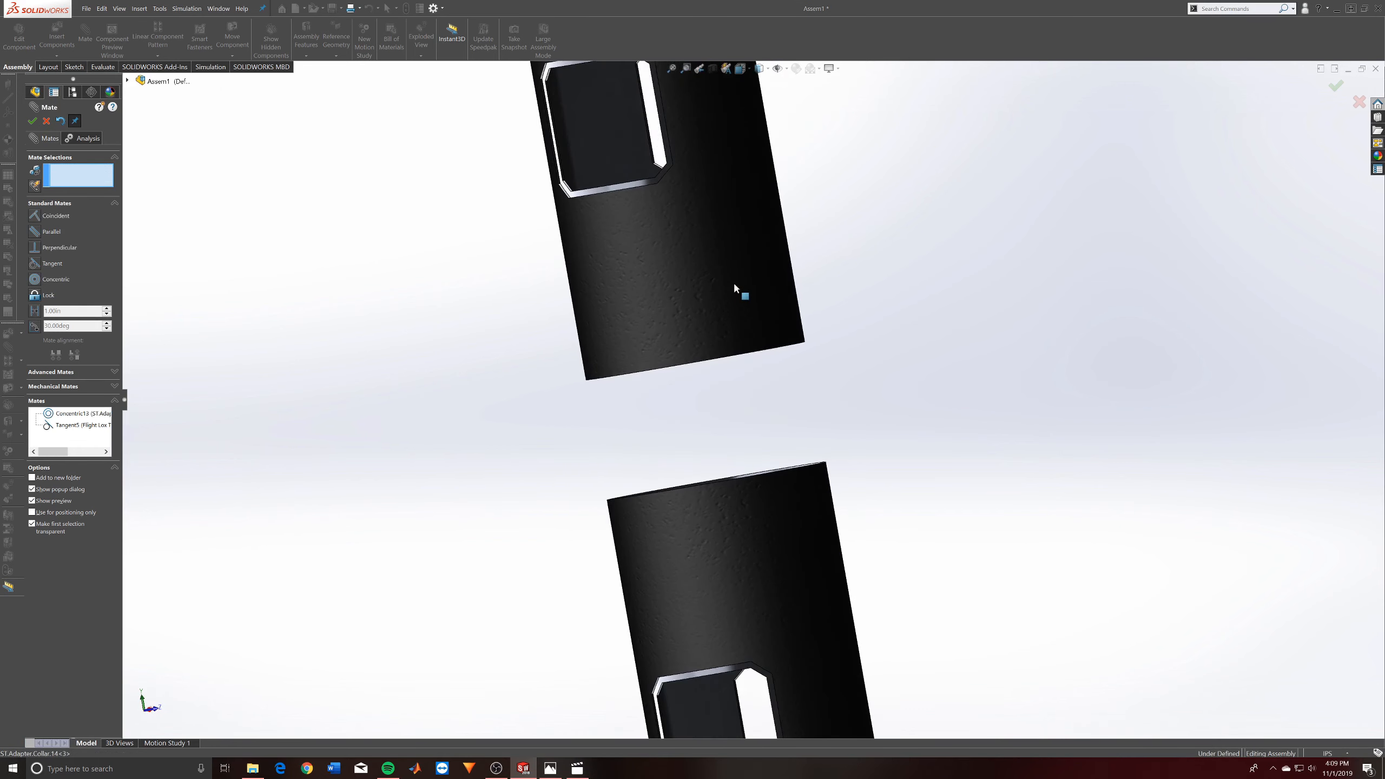
{"action": "left_click", "coordinate": [807, 344]}
{"action": "left_click", "coordinate": [814, 462]}
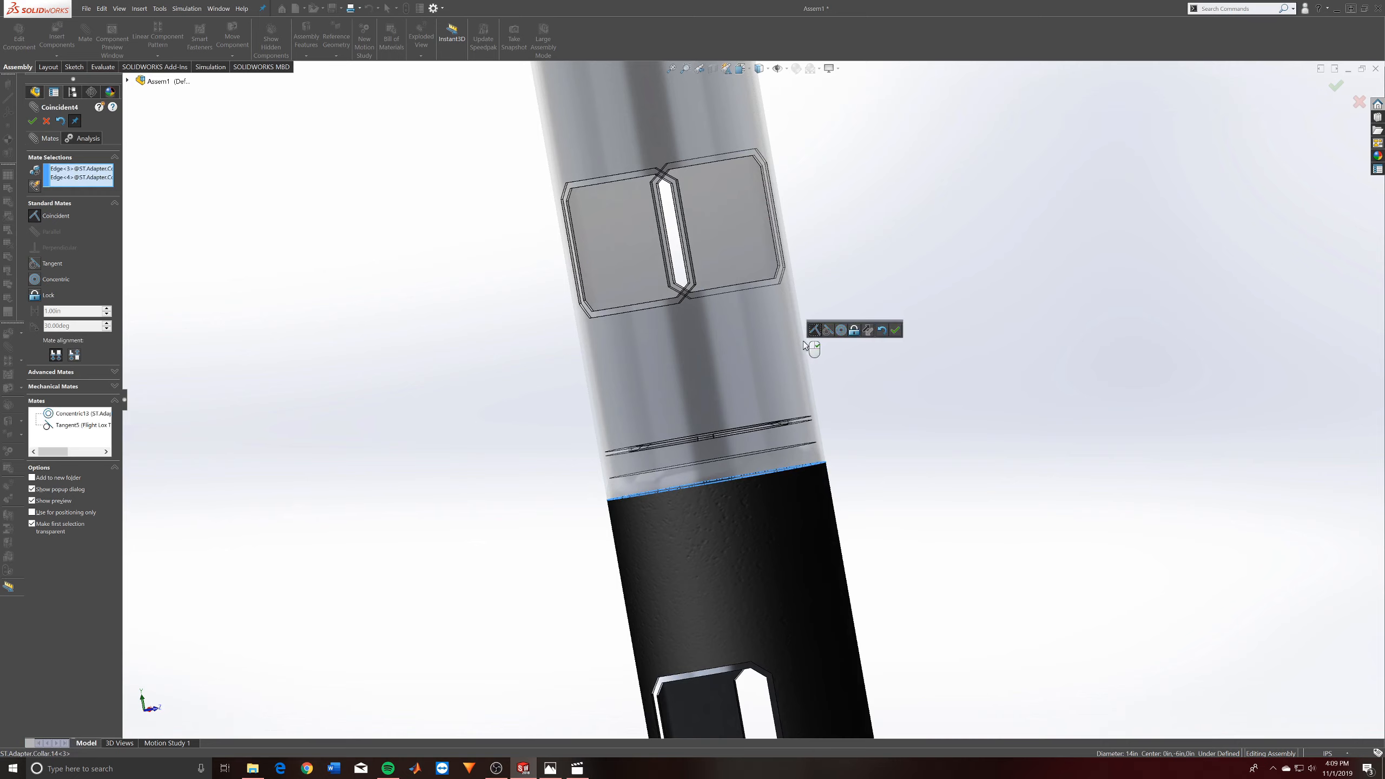
{"action": "left_click", "coordinate": [895, 329]}
- Mate the nose cone's base edge concentric with the top edge of the uppermost collar
{"action": "scroll", "coordinate": [627, 272], "scroll_direction": "up", "scroll_amount": 8}
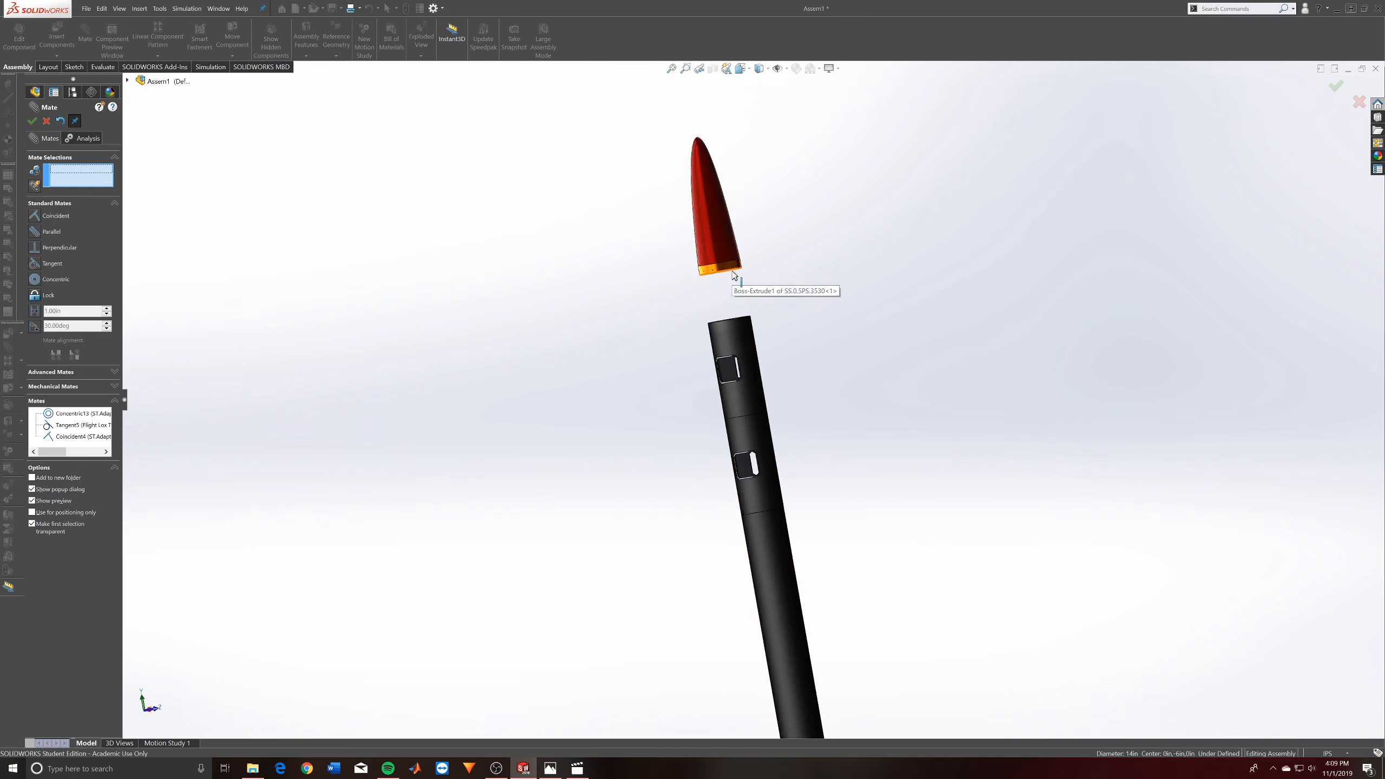
{"action": "left_click", "coordinate": [719, 282]}
{"action": "left_click", "coordinate": [731, 325]}
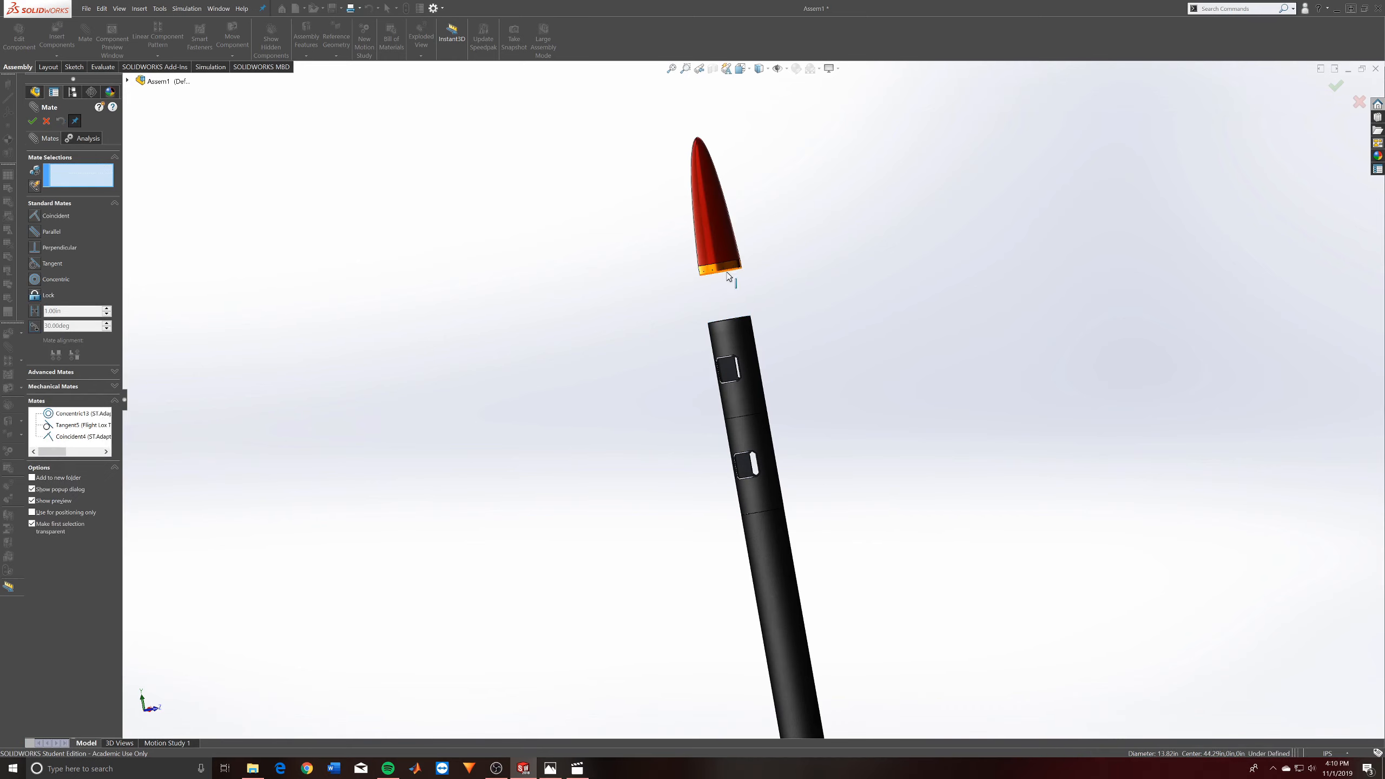
{"action": "left_click", "coordinate": [720, 270]}
{"action": "left_click", "coordinate": [742, 323]}
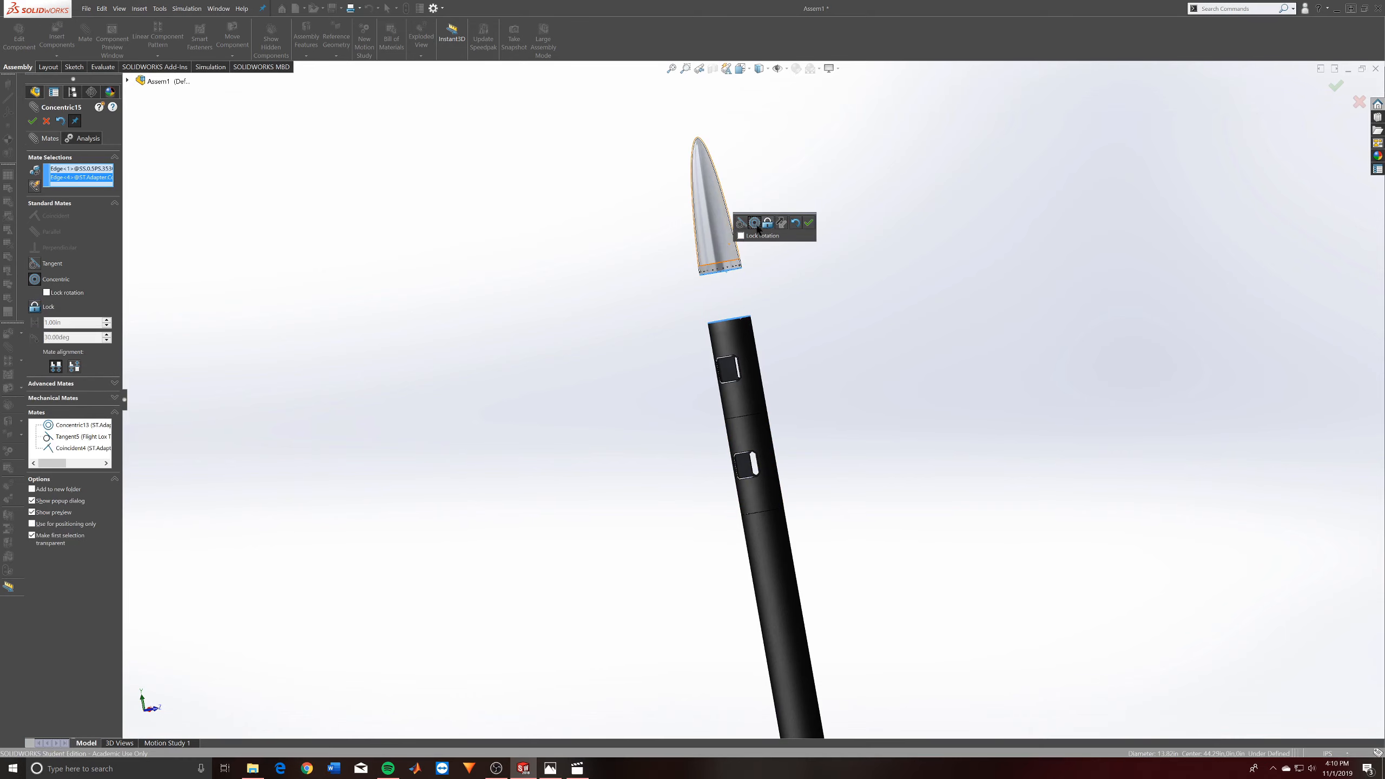
{"action": "left_click", "coordinate": [809, 222]}
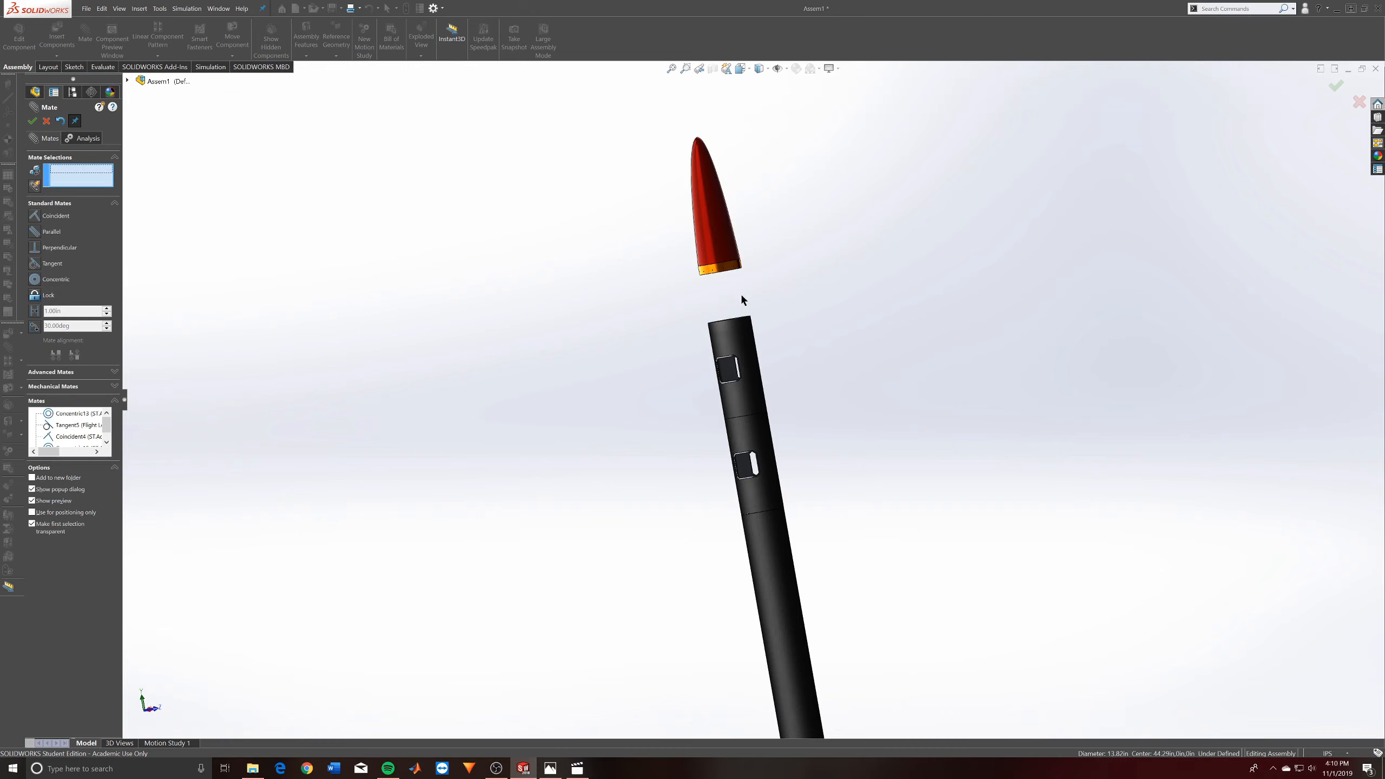
- Try to mate the nose cone's base edge tangent to the top edge of the uppermost collar
{"action": "left_click", "coordinate": [737, 273]}
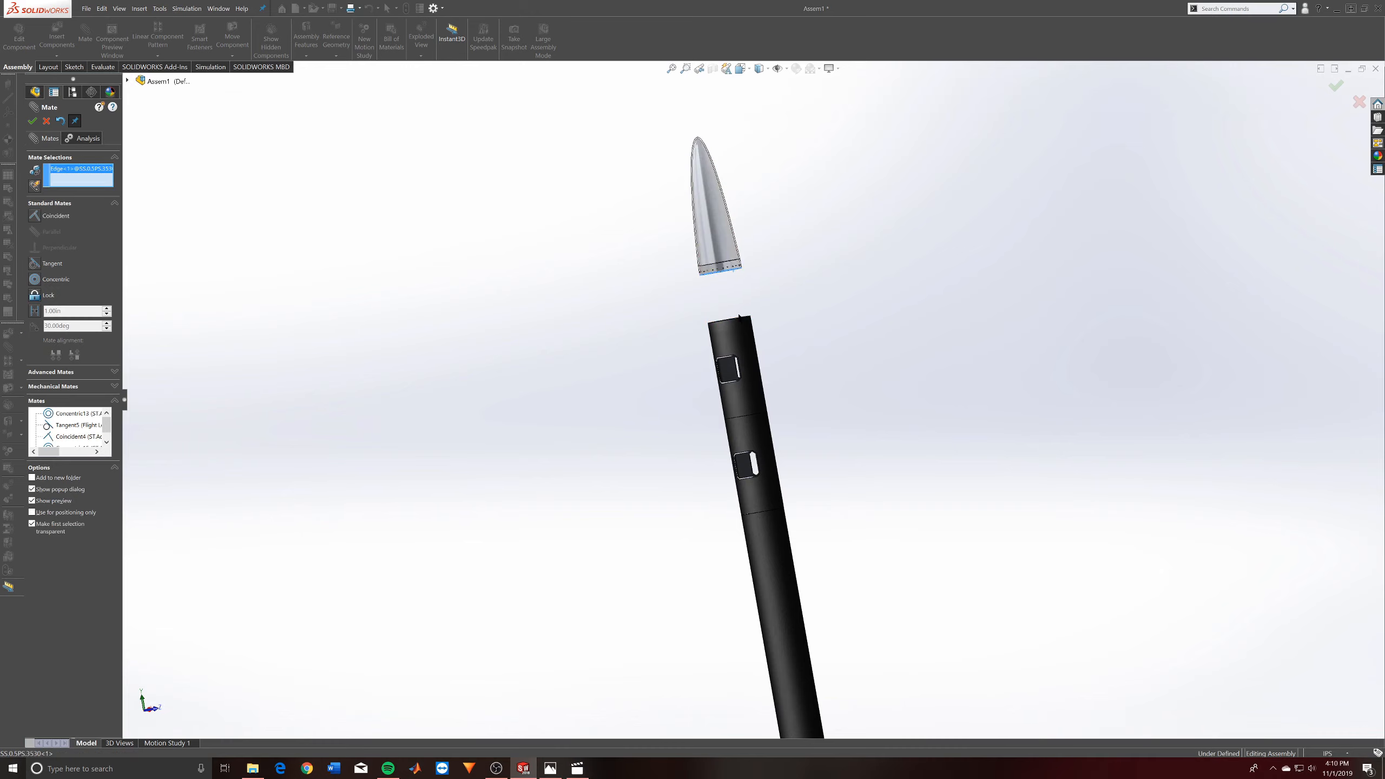
{"action": "left_click", "coordinate": [734, 323]}
{"action": "left_click", "coordinate": [33, 121]}
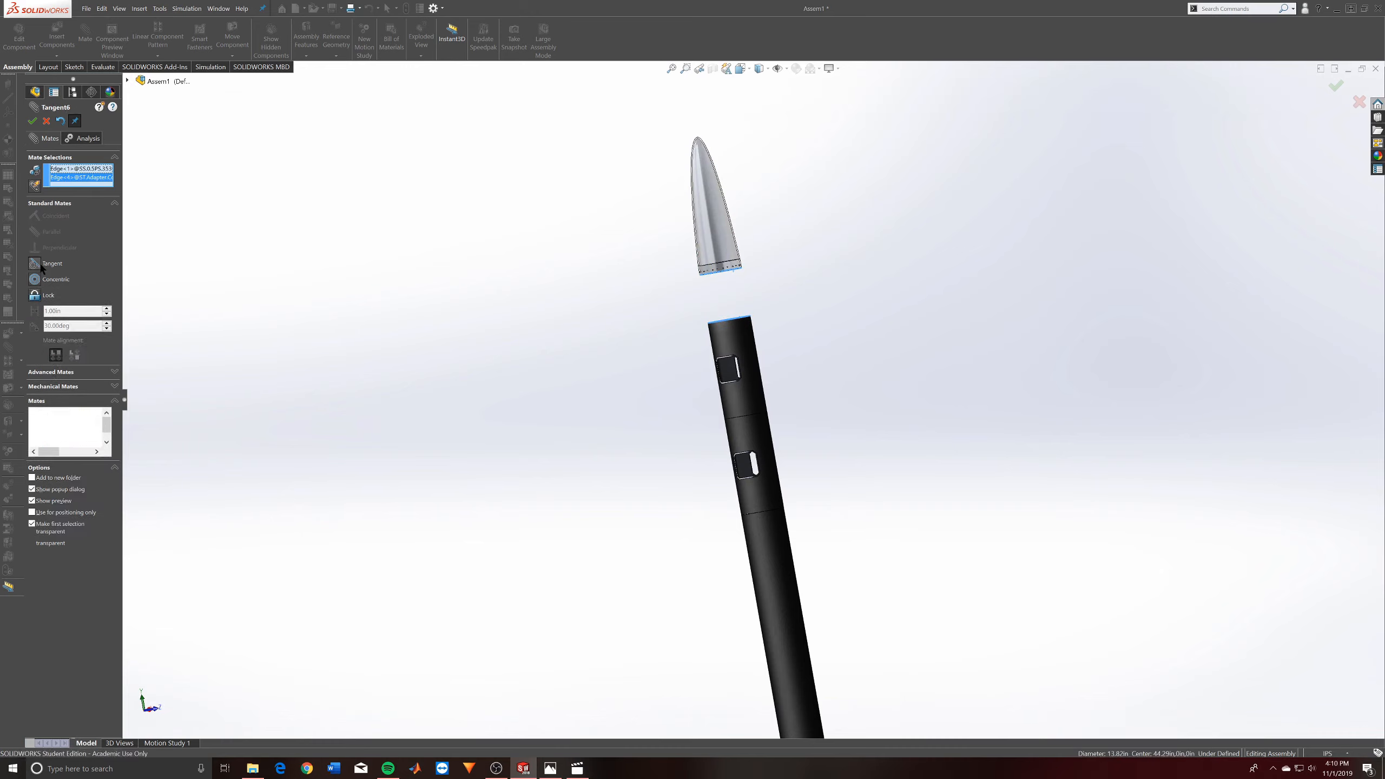
{"action": "key", "text": "Escape"}
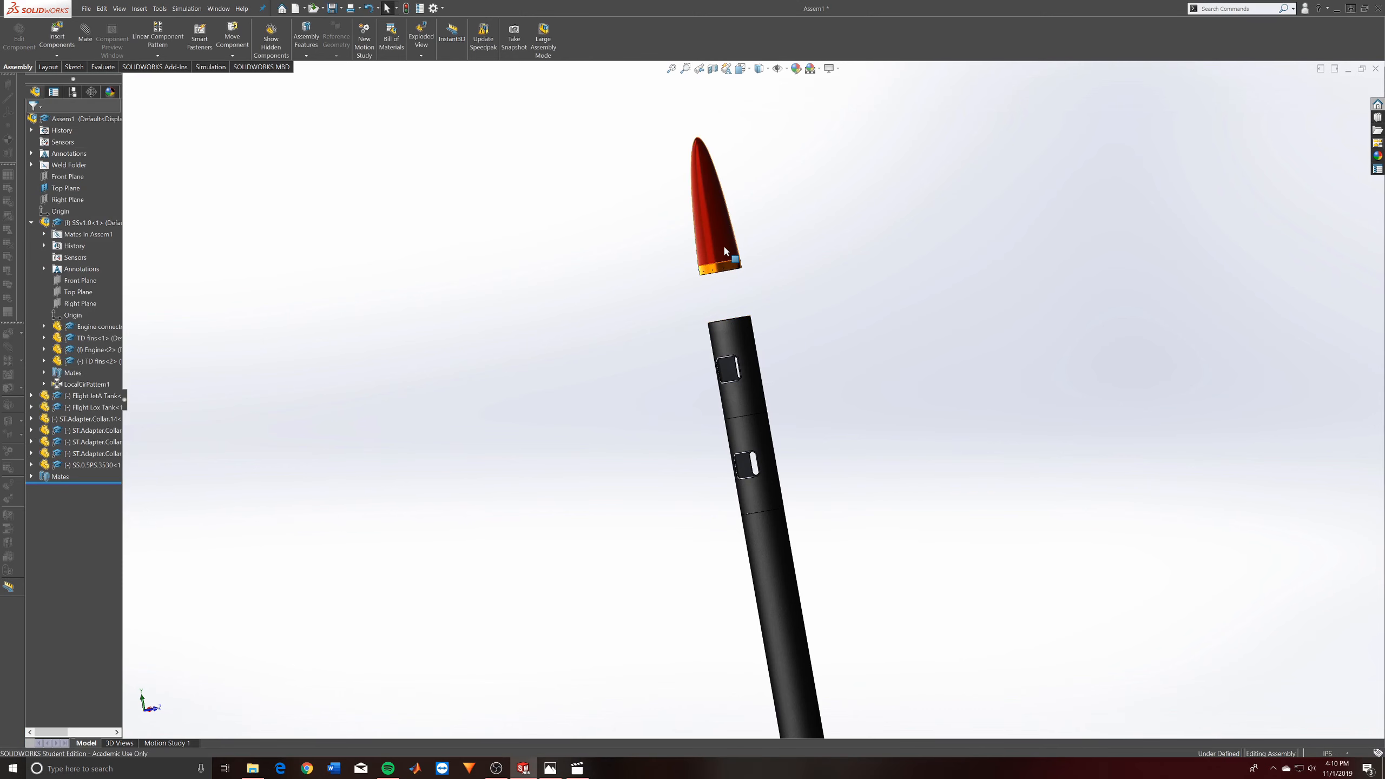
- View the nose cone's mates and delete the redundant Concentric15 mate to the uppermost collar
{"action": "left_click_drag", "start_coordinate": [725, 250], "coordinate": [897, 428]}
{"action": "left_click", "coordinate": [900, 427]}
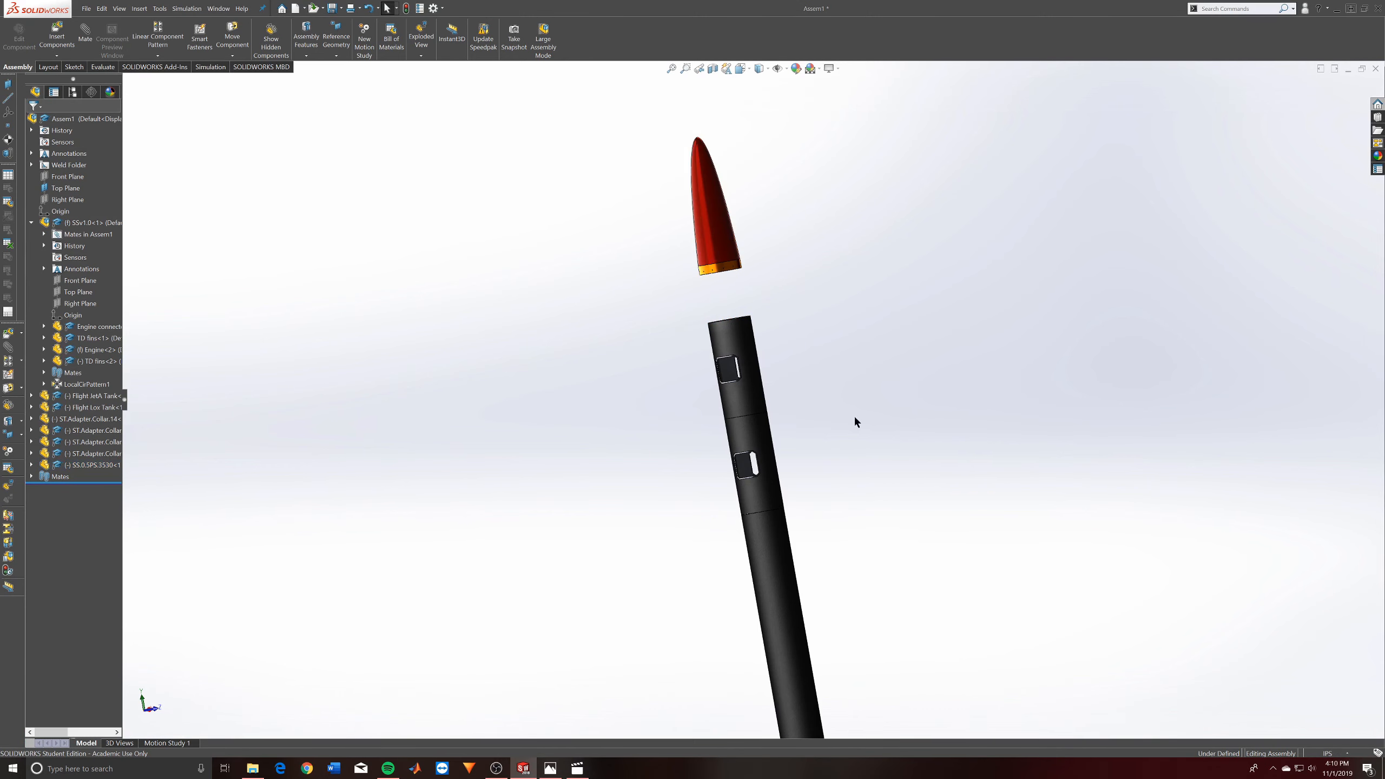
{"action": "middle_click_drag", "start_coordinate": [853, 414], "coordinate": [938, 536]}
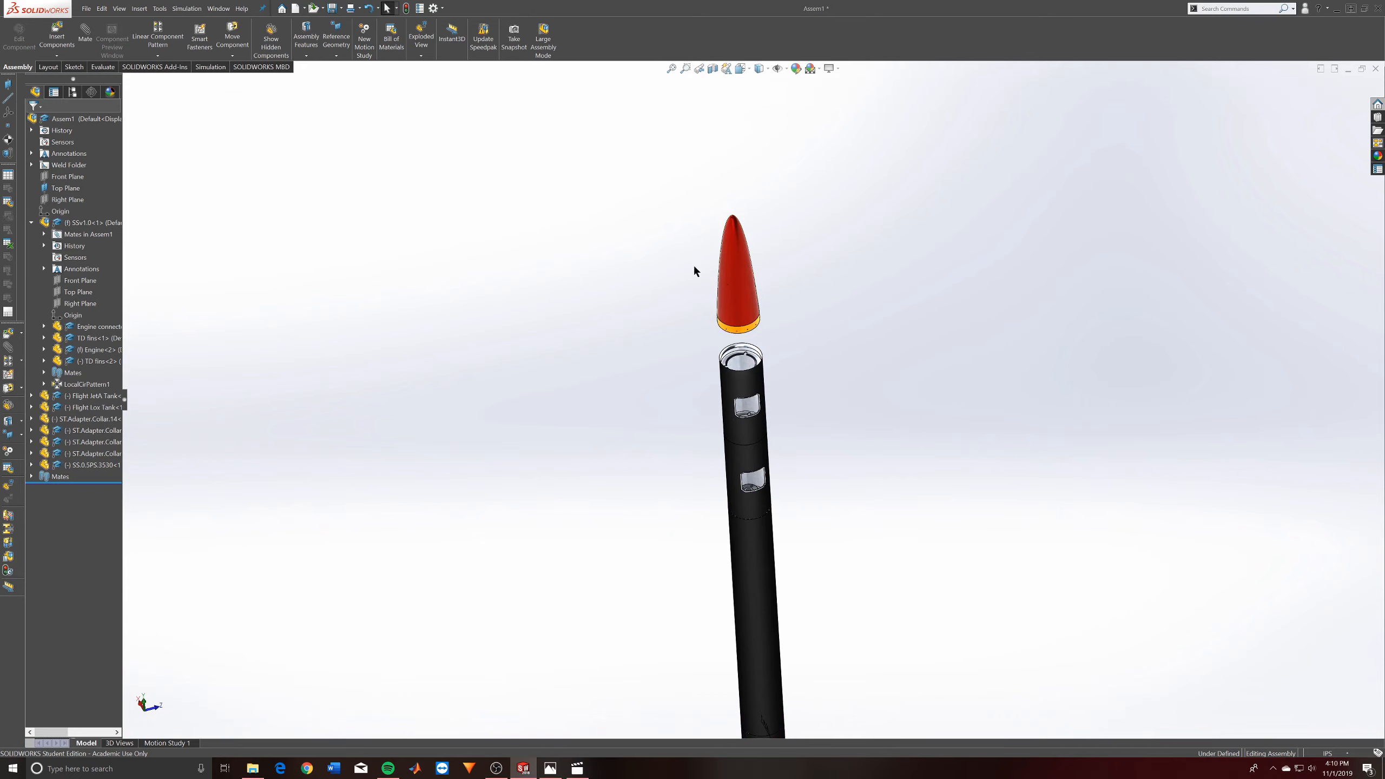
{"action": "right_click", "coordinate": [726, 281]}
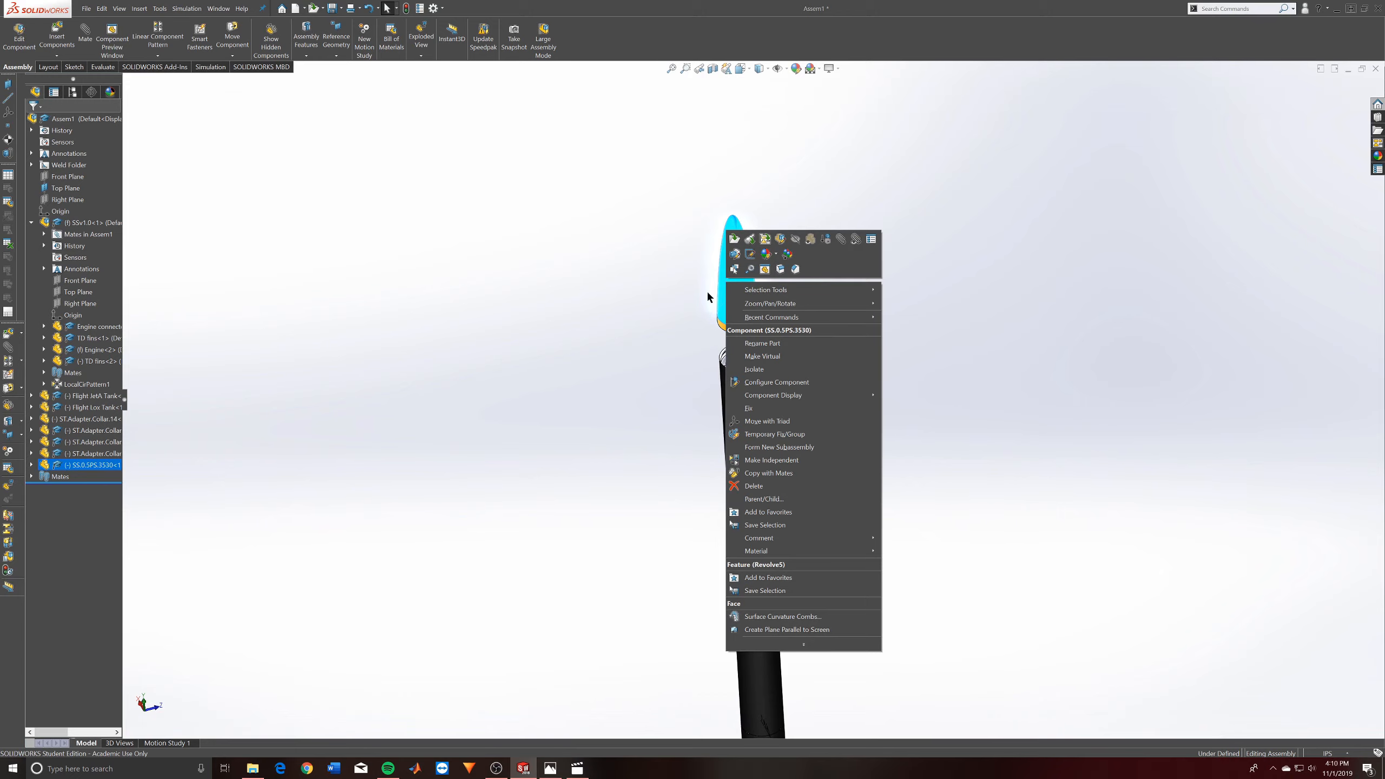
{"action": "left_click", "coordinate": [559, 300]}
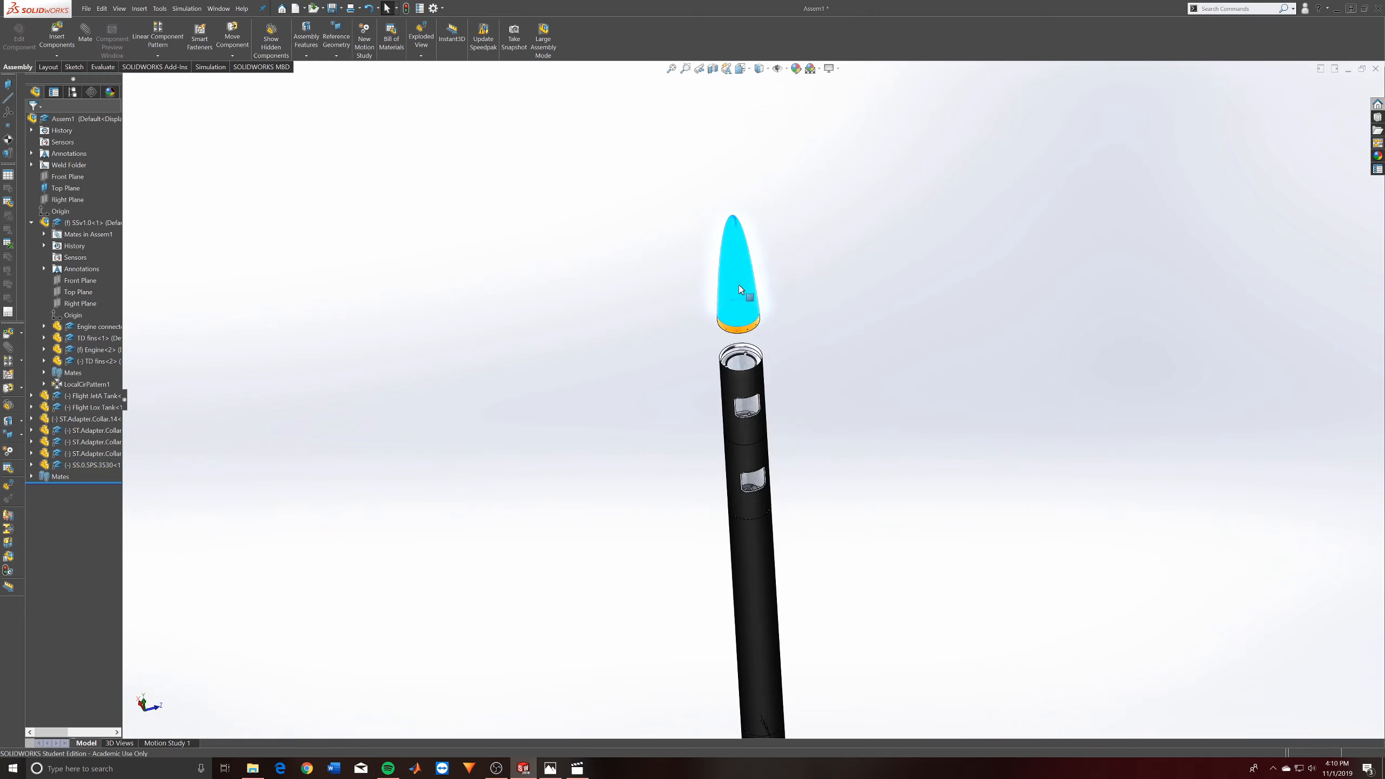
{"action": "right_click", "coordinate": [740, 289]}
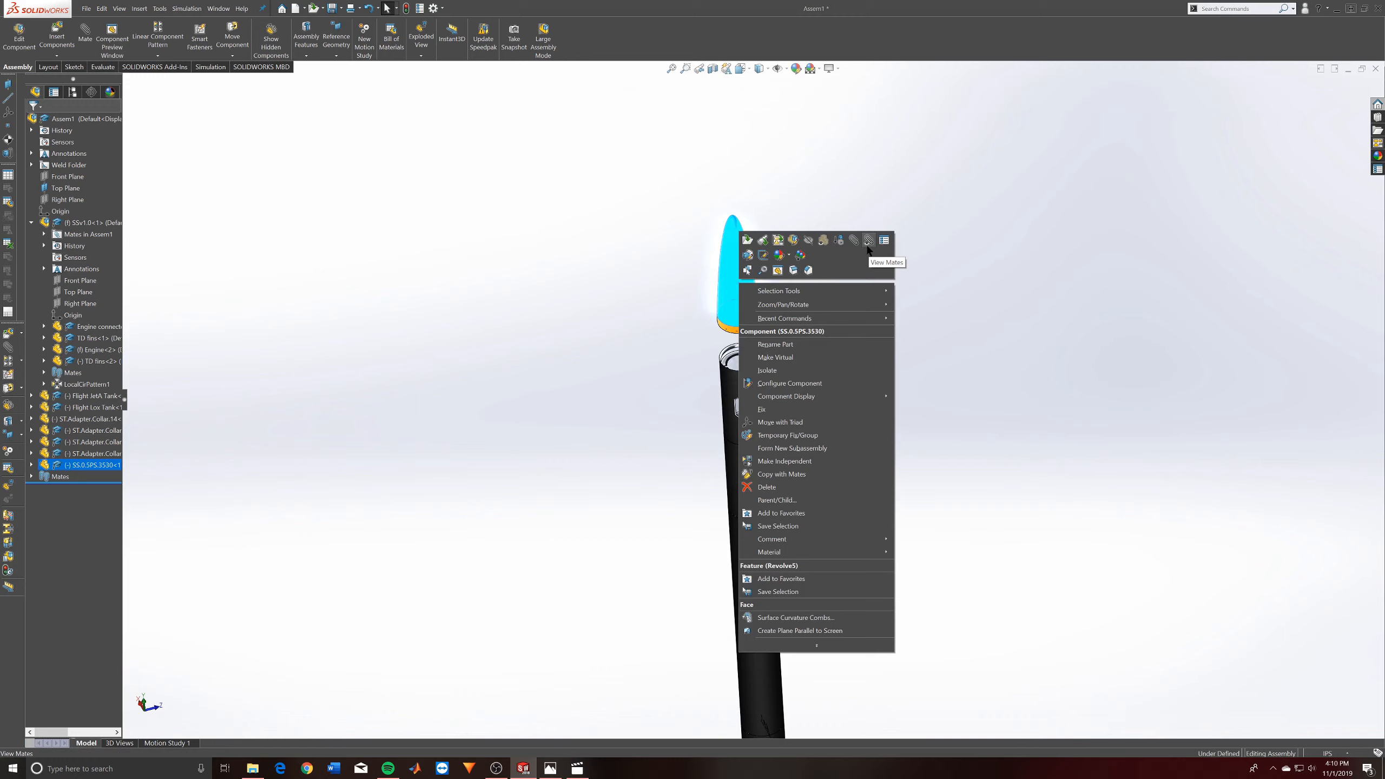
{"action": "left_click", "coordinate": [867, 246]}
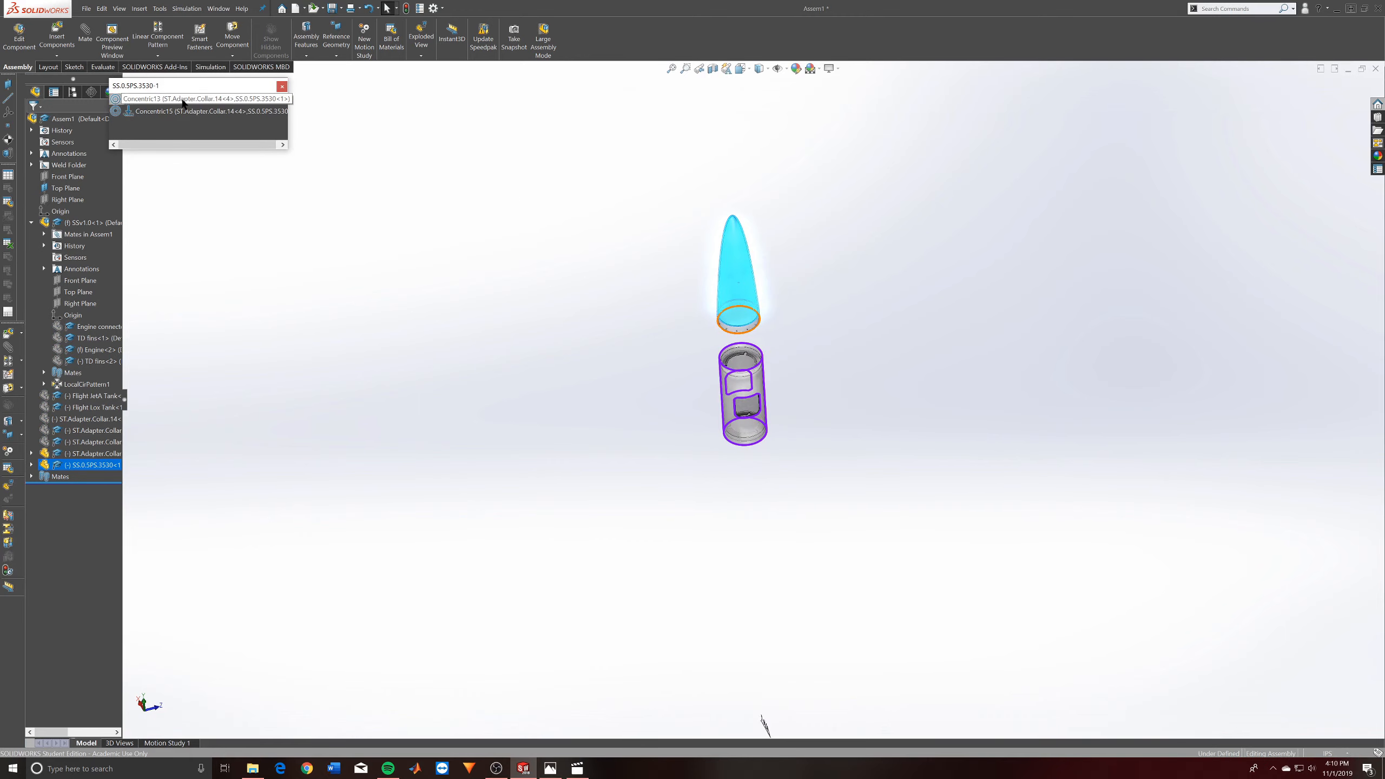
{"action": "left_click", "coordinate": [184, 114]}
{"action": "key", "text": "Delete"}
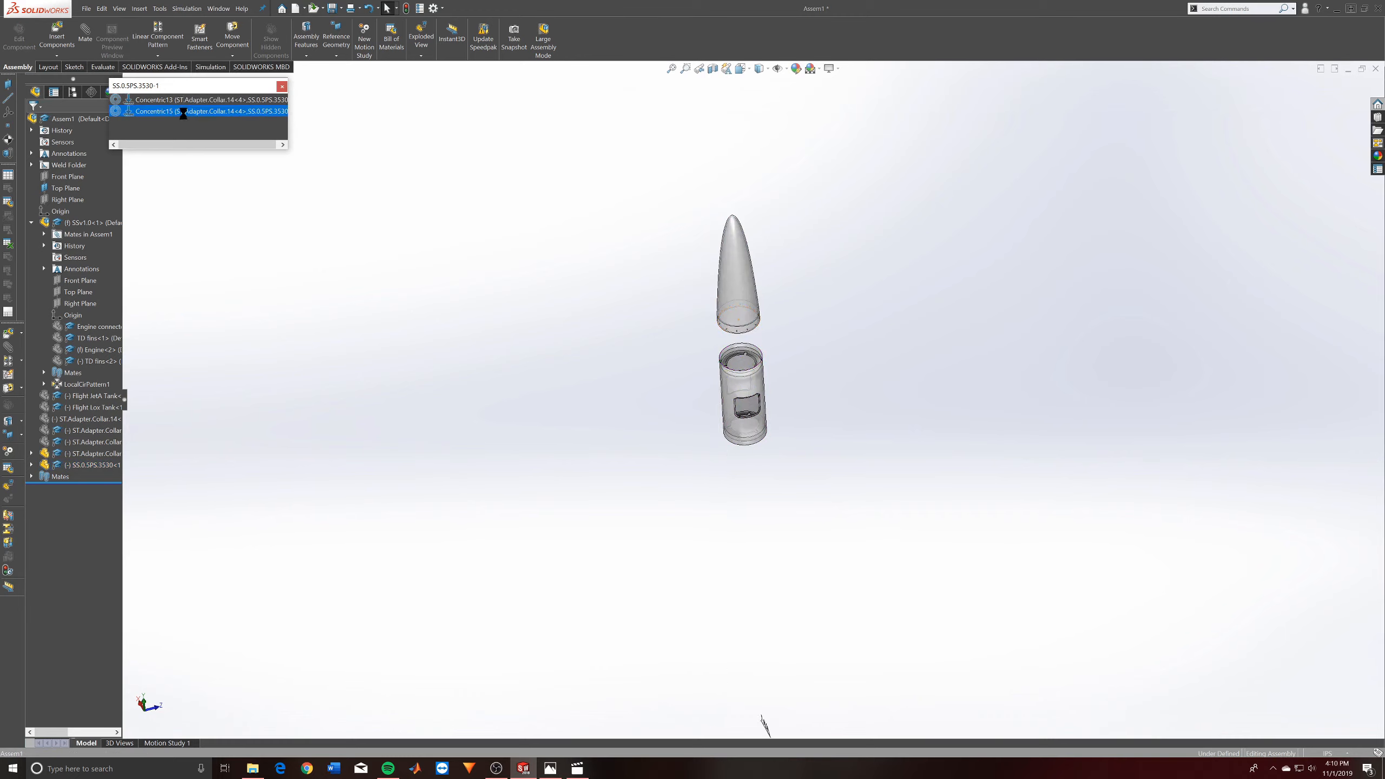
{"action": "left_click", "coordinate": [281, 87]}
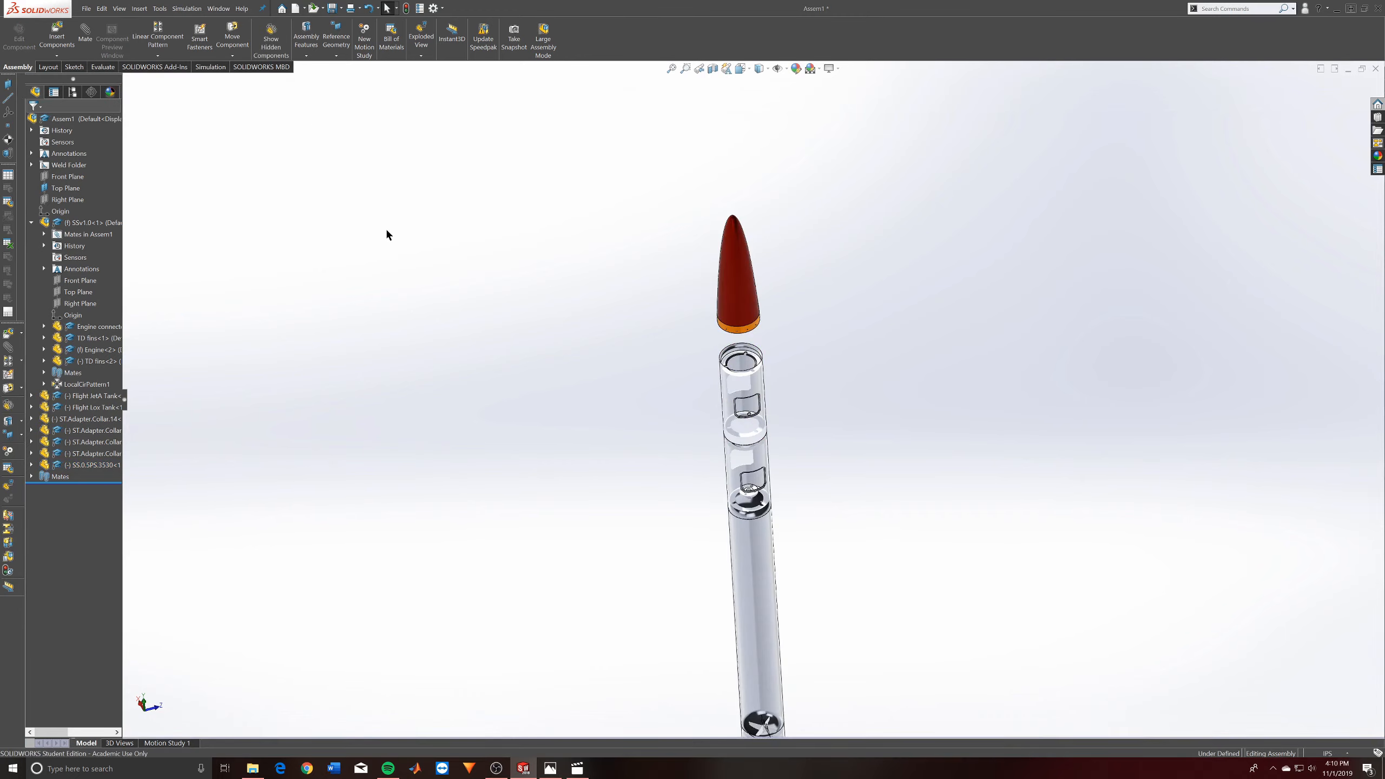
- Expand the assembly's mates list to review the mates added so far
{"action": "left_click", "coordinate": [30, 476]}
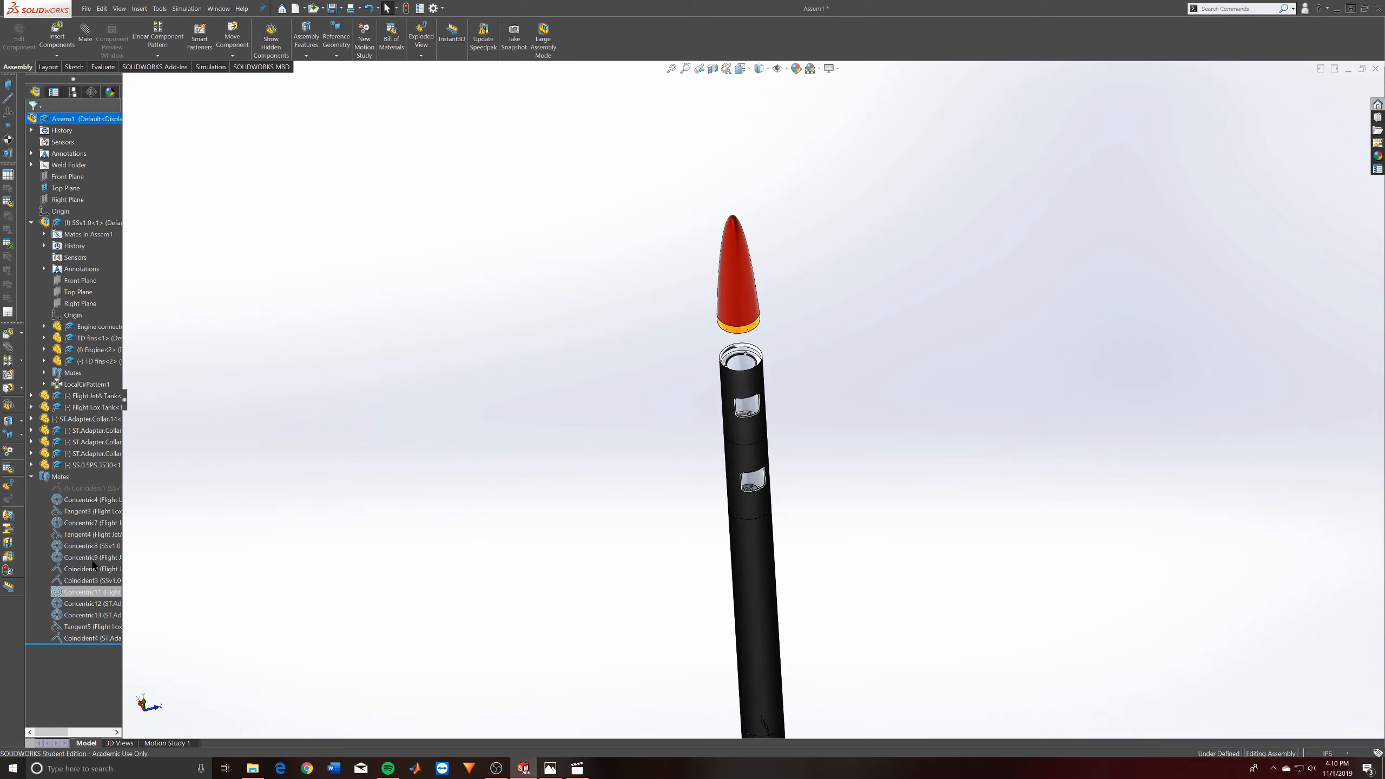
{"action": "scroll", "coordinate": [444, 525], "scroll_direction": "up", "scroll_amount": 4}
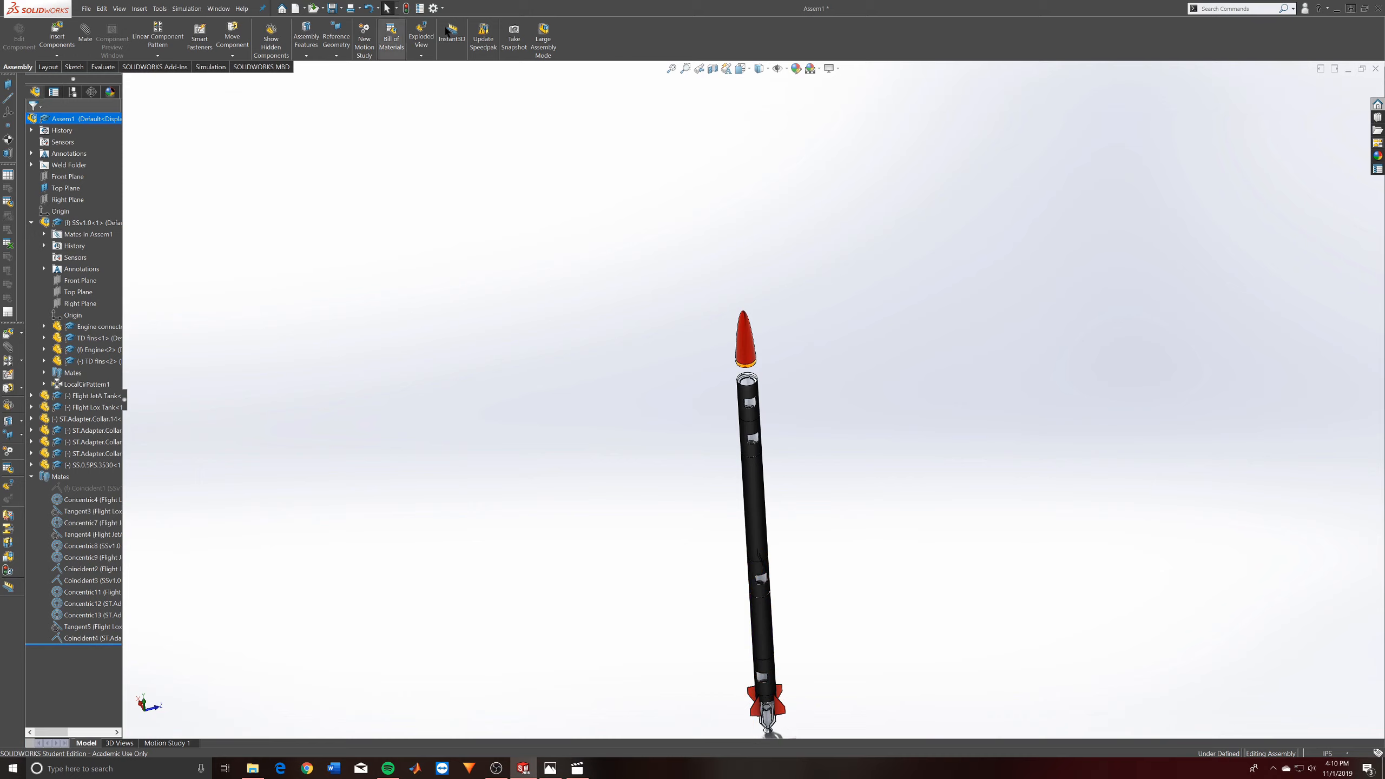
{"action": "left_click", "coordinate": [32, 476]}
{"action": "left_click", "coordinate": [31, 476]}
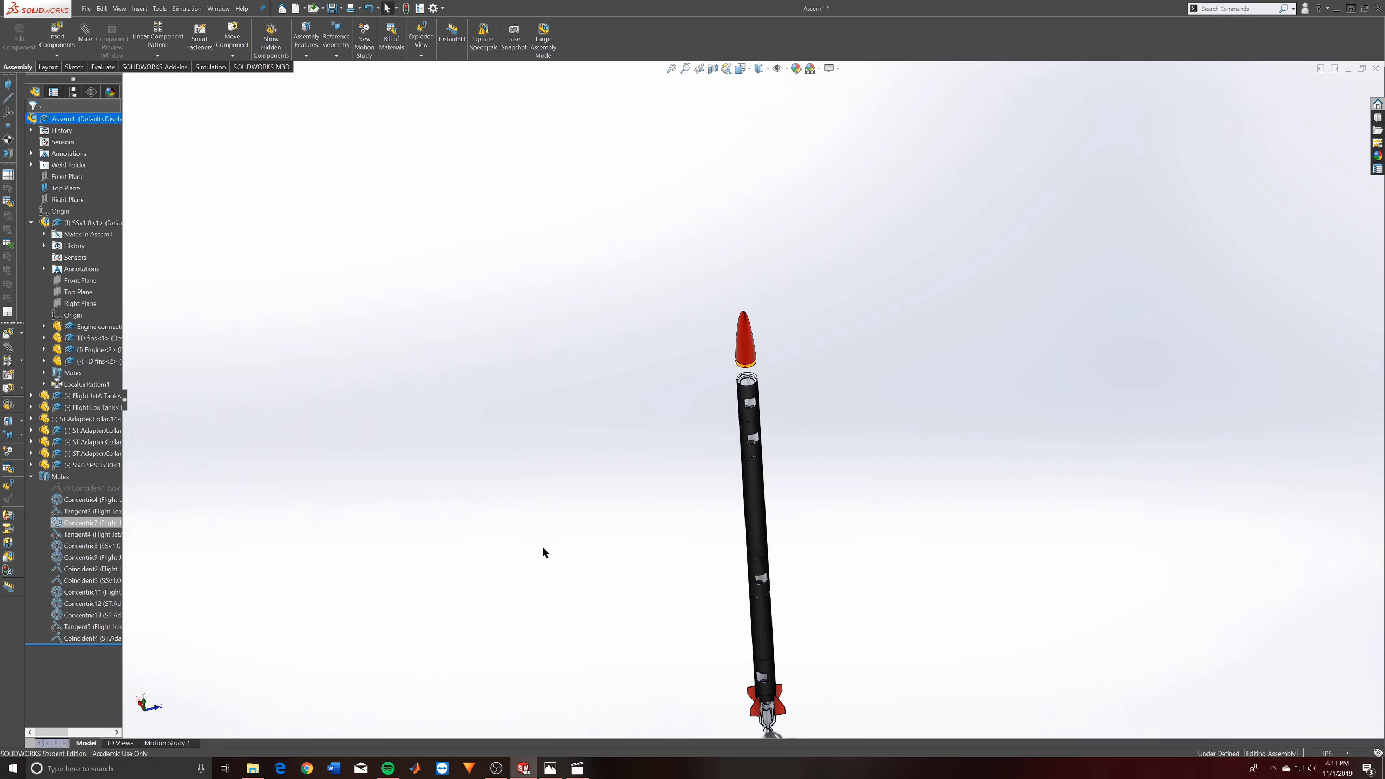
- Slide the nose cone down onto the uppermost collar and show the whole rocket in the Front view
{"action": "scroll", "coordinate": [756, 436], "scroll_direction": "down", "scroll_amount": 3}
{"action": "left_click_drag", "start_coordinate": [735, 301], "coordinate": [733, 324]}
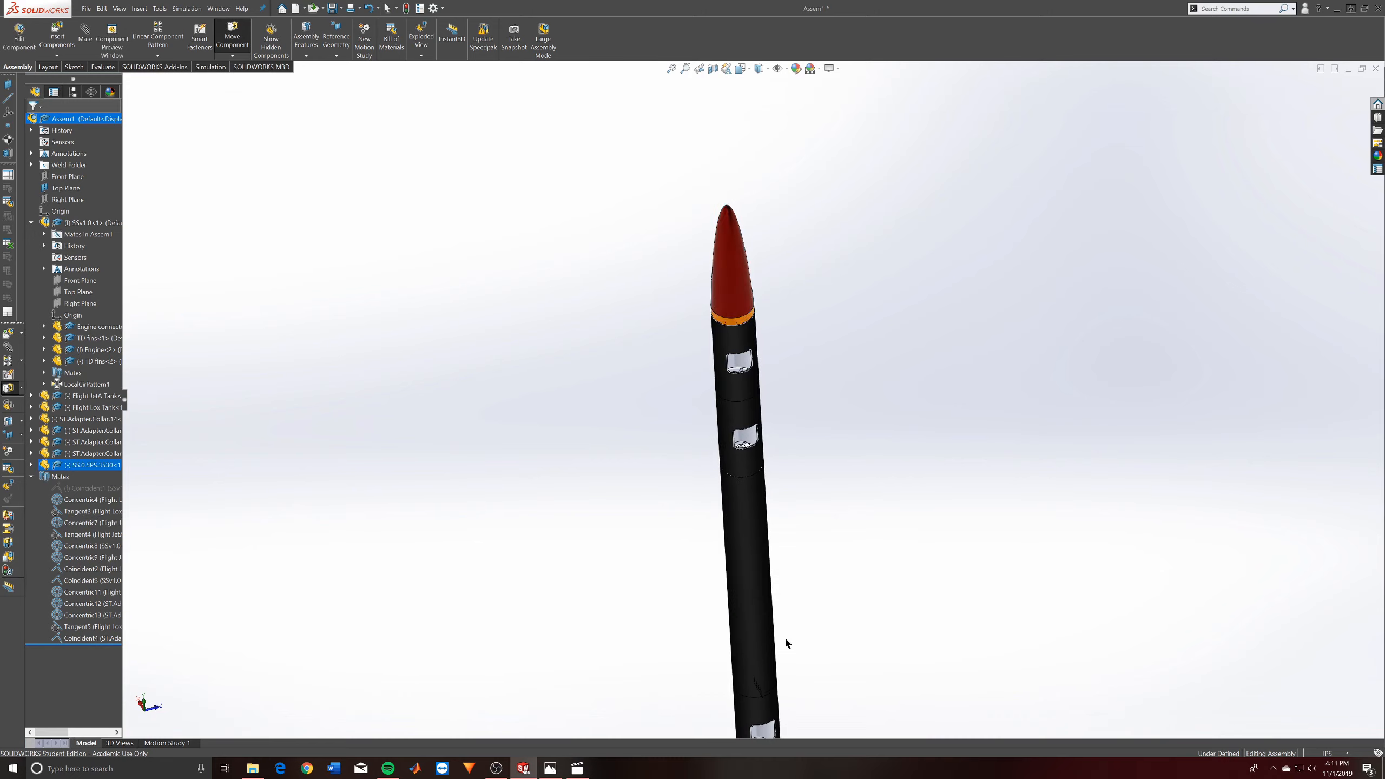
{"action": "scroll", "coordinate": [785, 622], "scroll_direction": "up", "scroll_amount": 5}
{"action": "middle_click_drag", "start_coordinate": [784, 592], "coordinate": [841, 560]}
{"action": "key", "text": "space"}
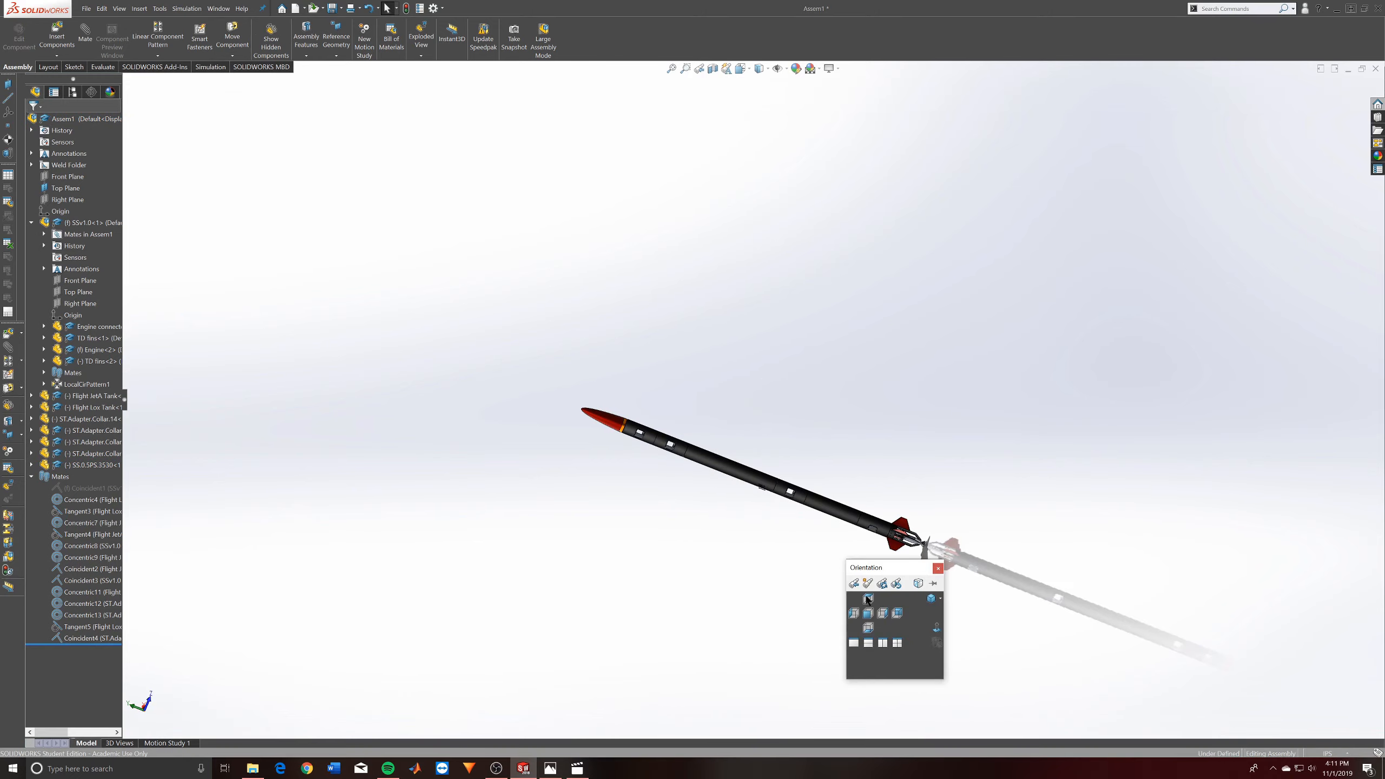
{"action": "left_click", "coordinate": [870, 615]}
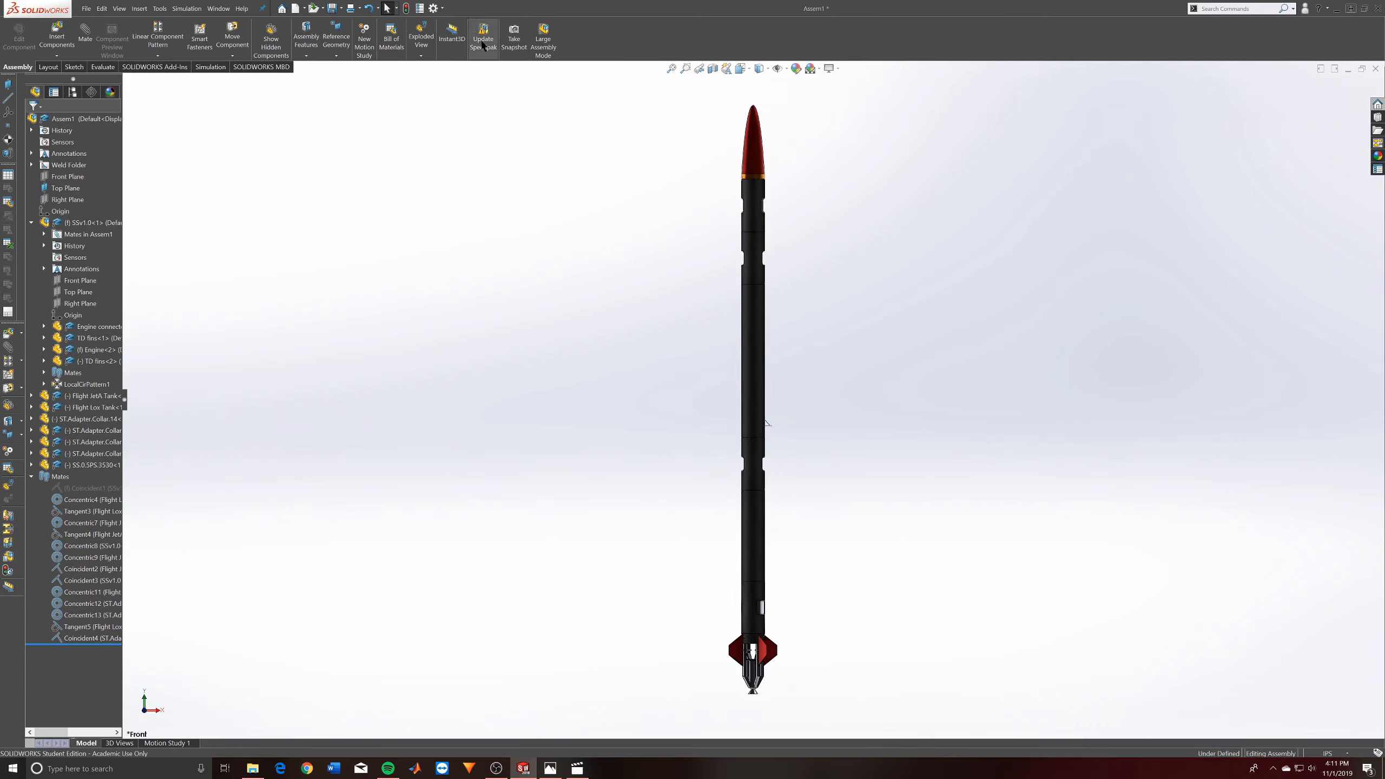
{"action": "left_click", "coordinate": [332, 7]}
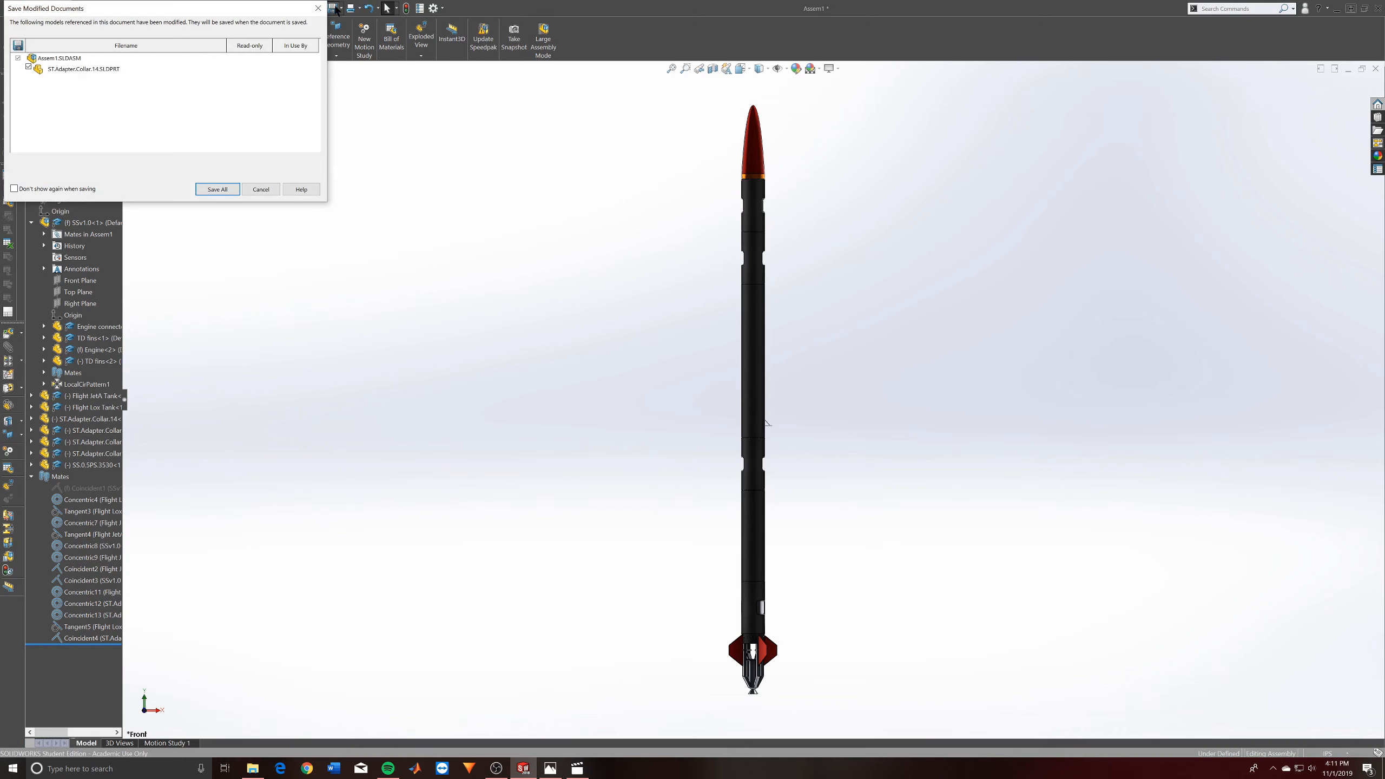
{"action": "left_click", "coordinate": [218, 188]}
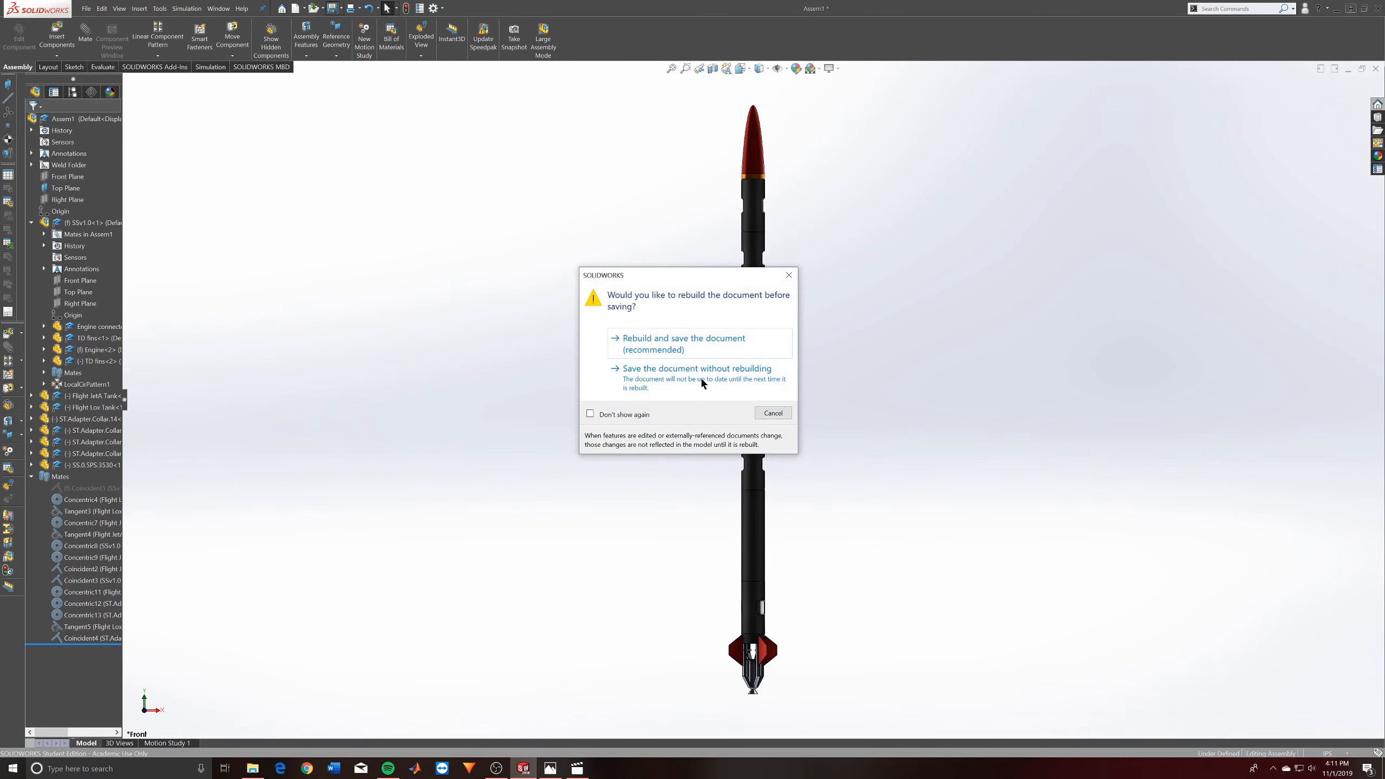
{"action": "left_click", "coordinate": [788, 274]}
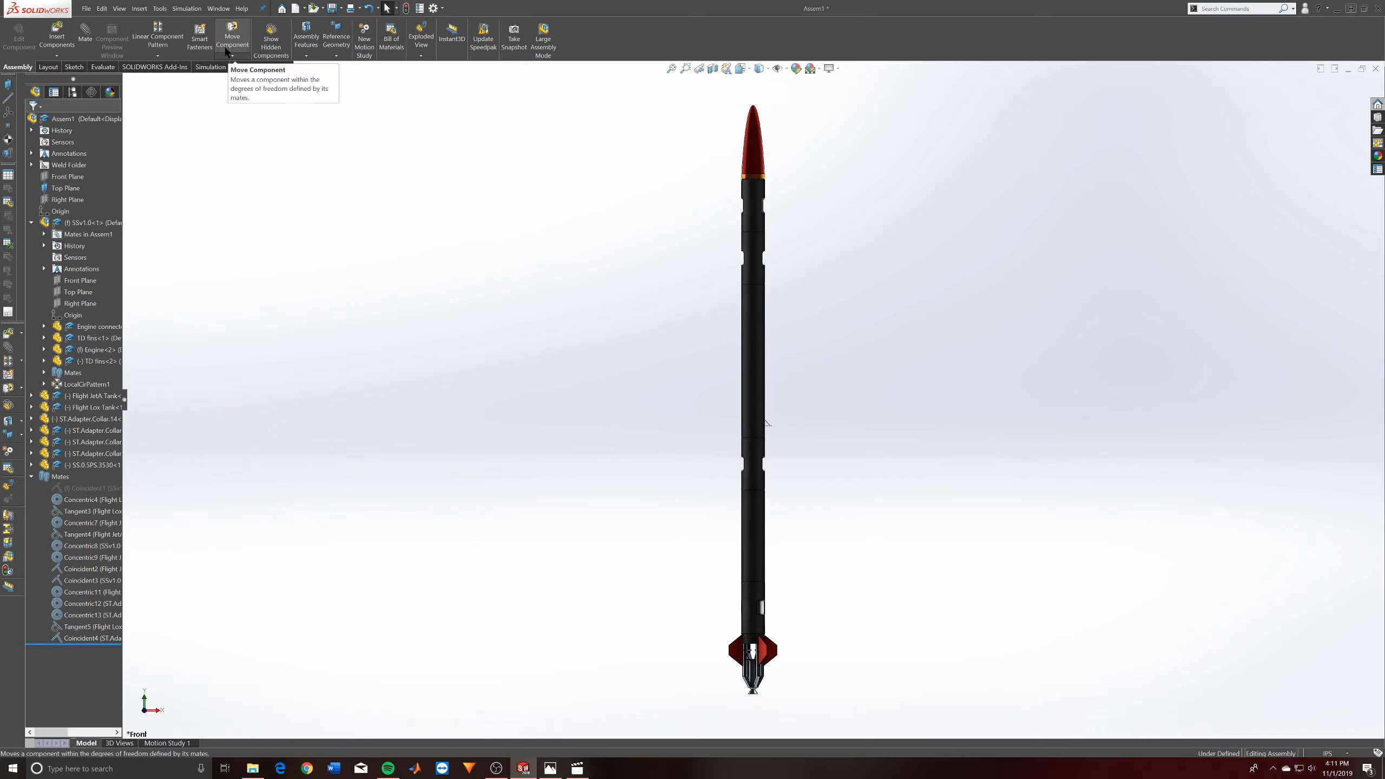
{"action": "left_click", "coordinate": [392, 53]}
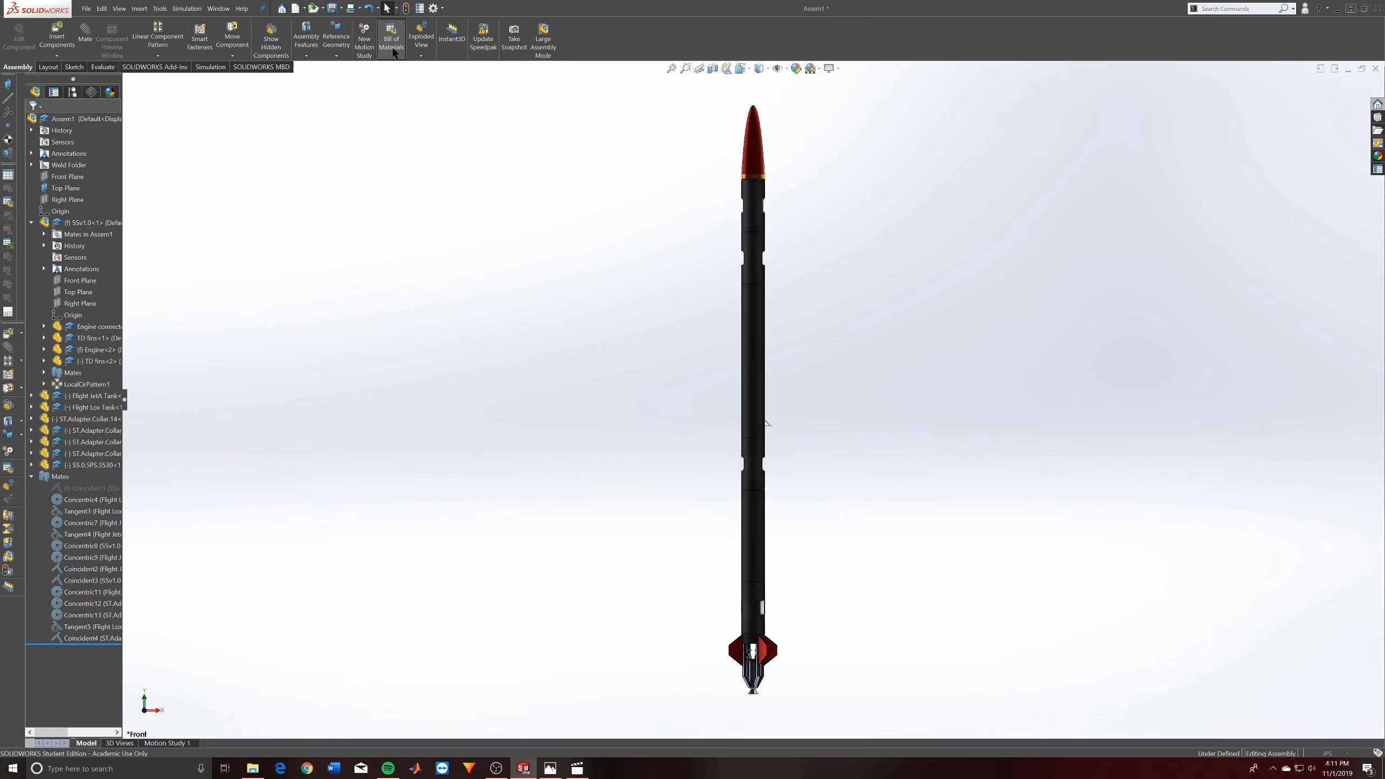